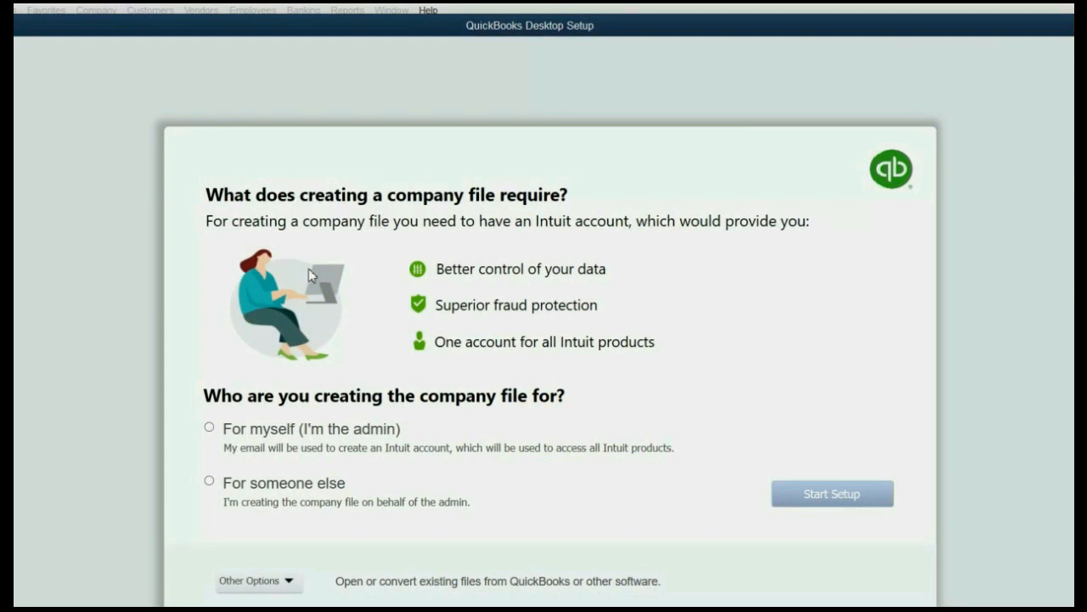
Start the company file setup for myself as the admin and postpone the Intuit account sign-in.
left_click(270, 435)
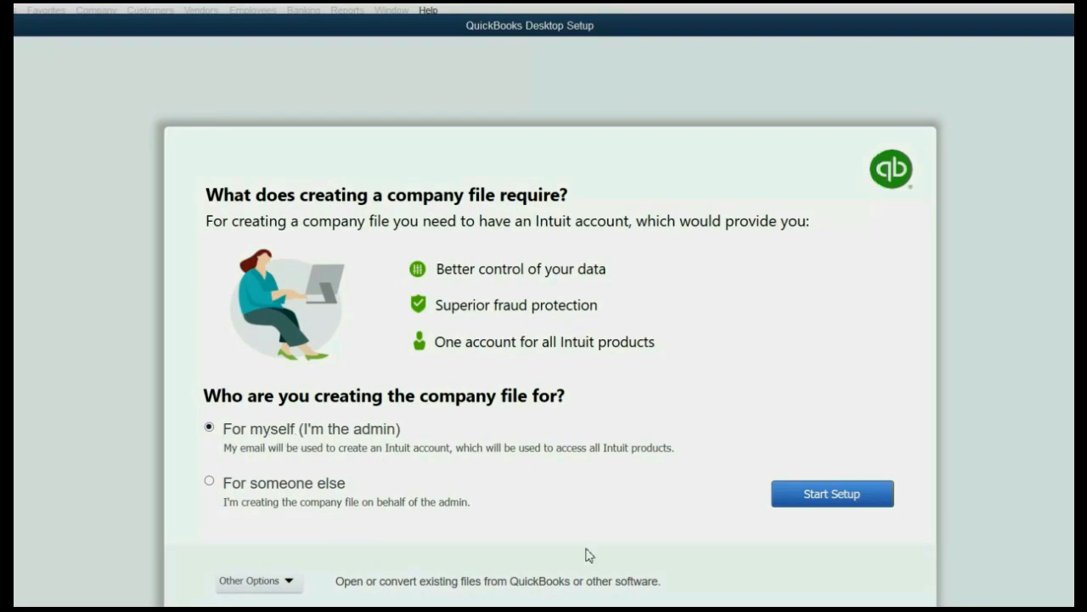
left_click(844, 502)
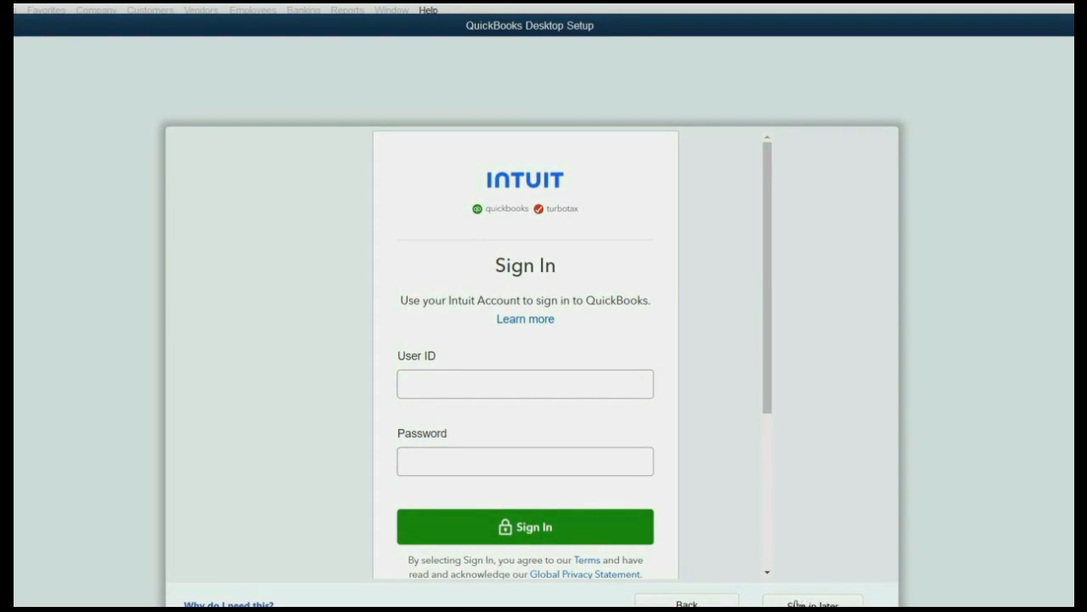
left_click(812, 604)
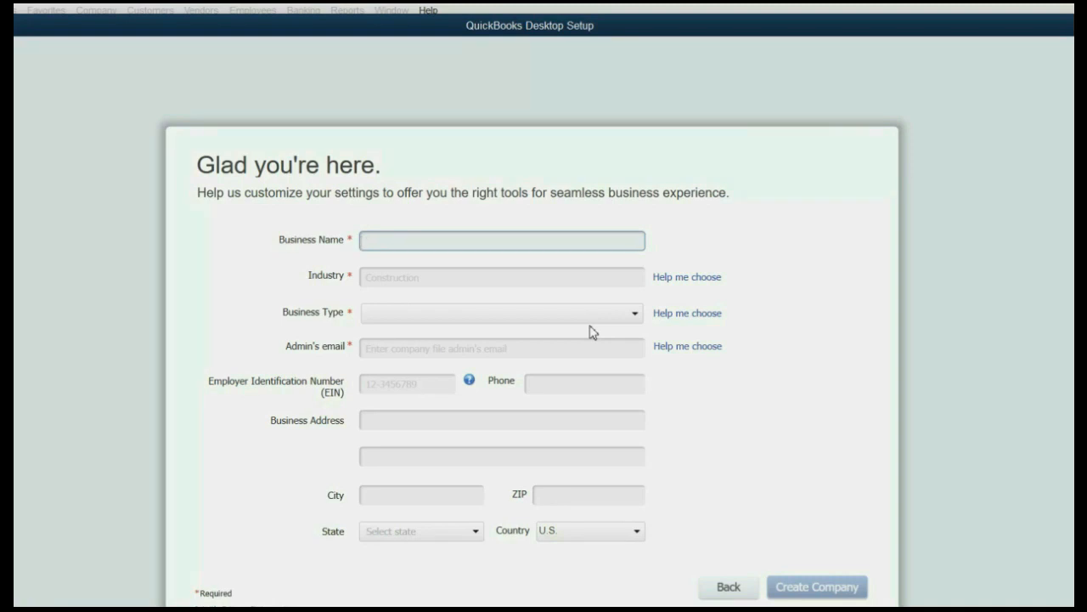
Enter VAUNDA VIDEO as the business name and choose Other/None as its industry.
type("VAUNDA VIDEO")
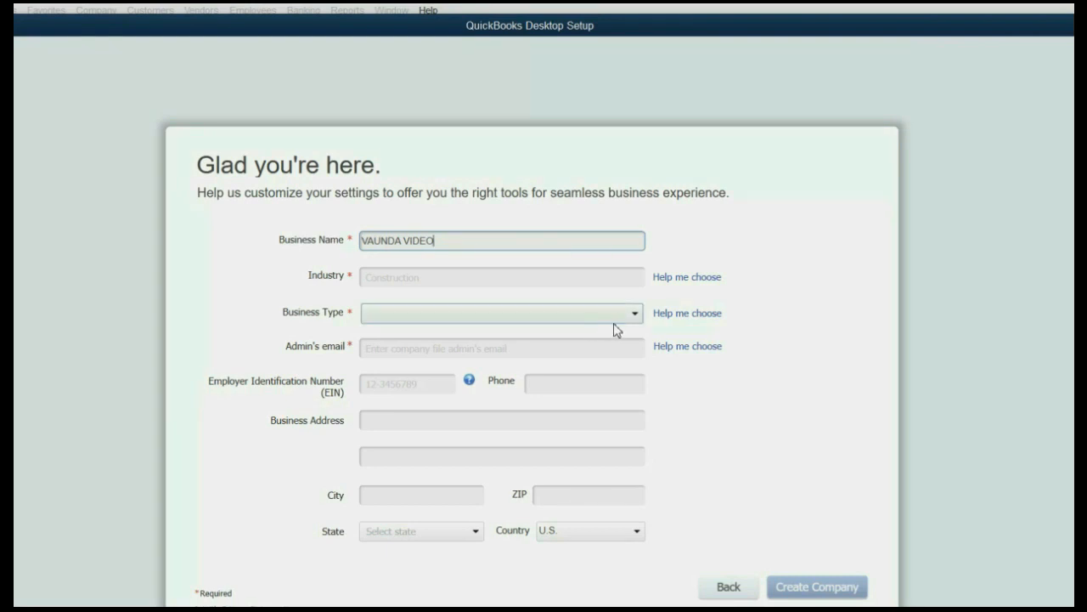
left_click(684, 282)
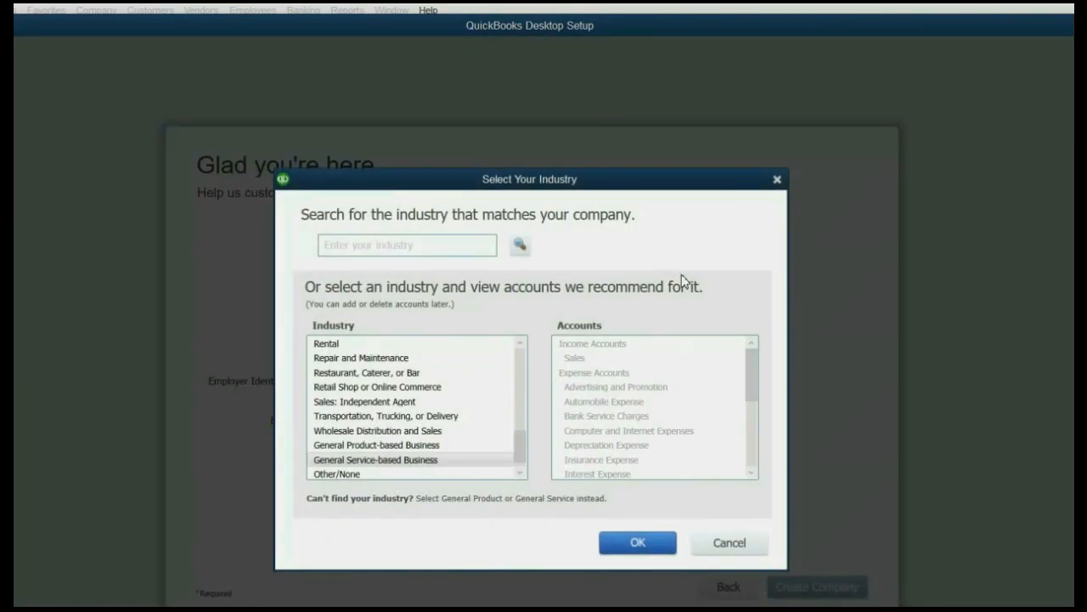
left_click(457, 474)
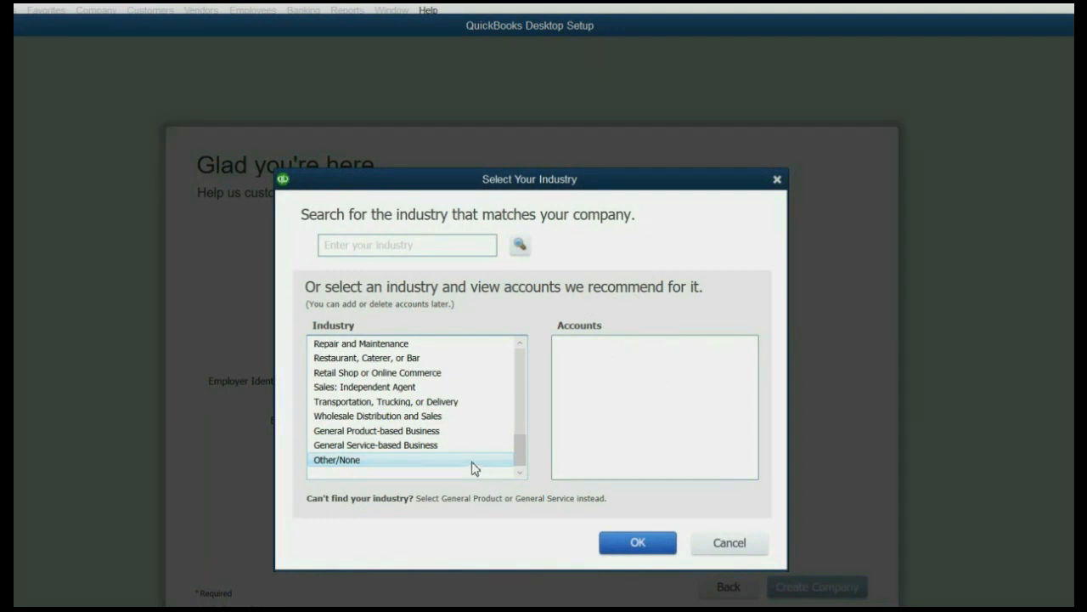
left_click(434, 373)
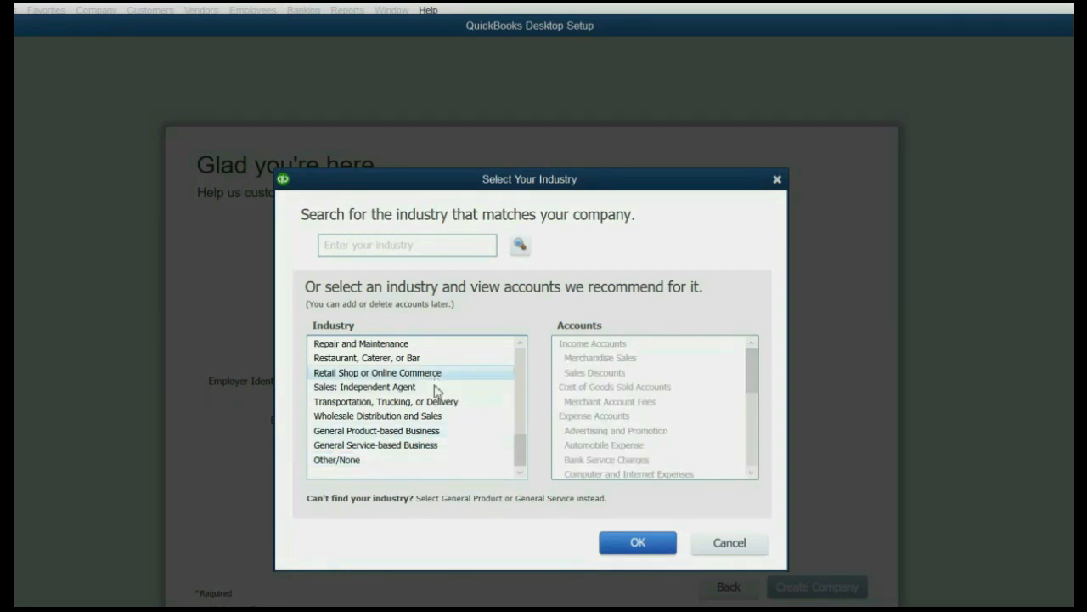
left_click(405, 462)
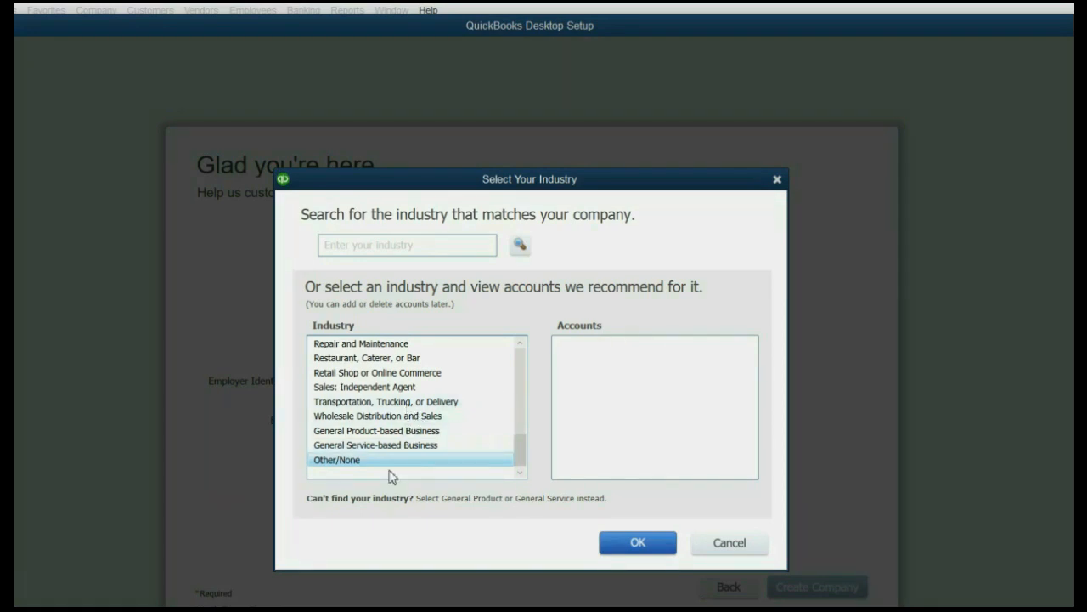
left_click(628, 543)
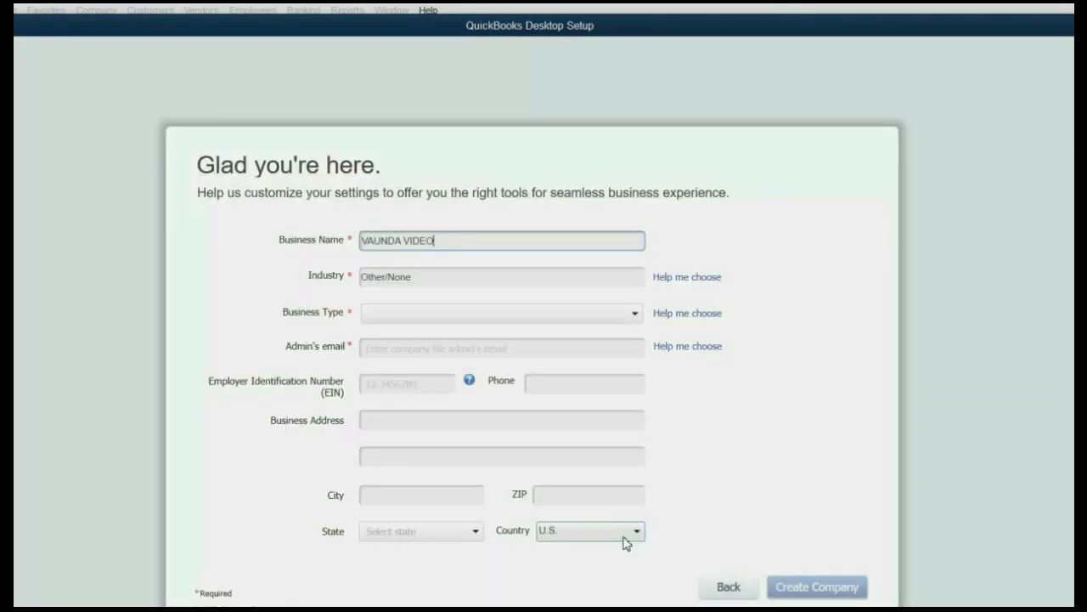
Set the business type to Other / None and fill in the admin's email.
left_click(579, 319)
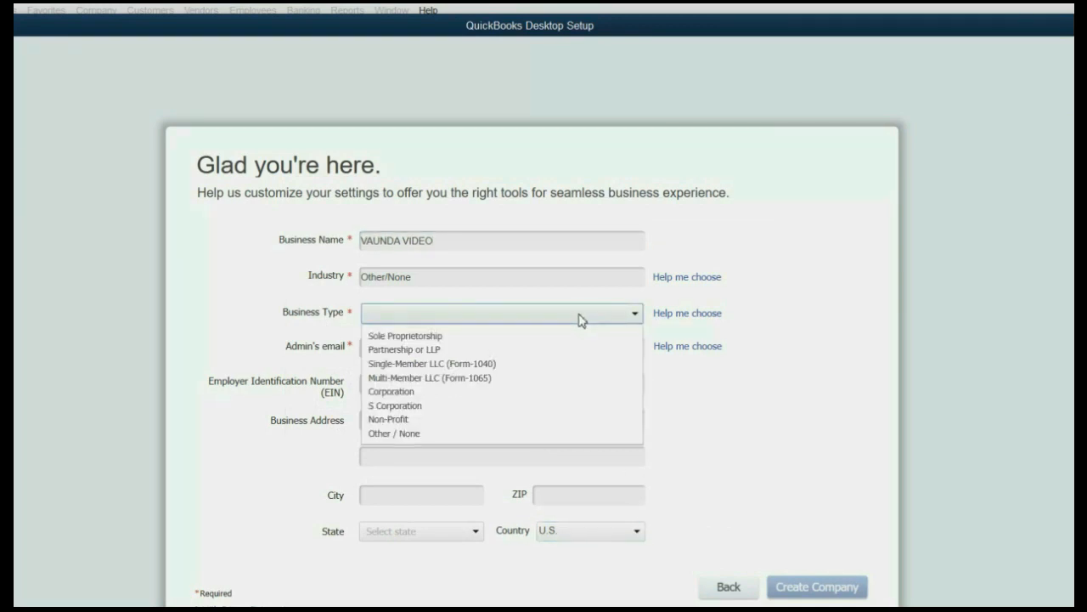
left_click(415, 434)
left_click(424, 426)
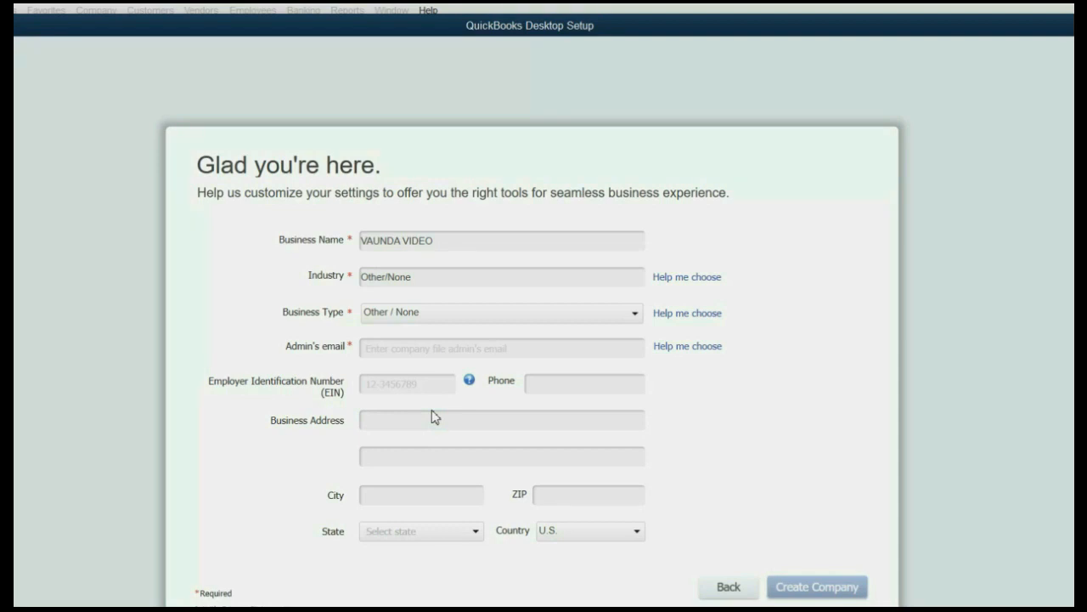
left_click(525, 347)
key("ctrl+v")
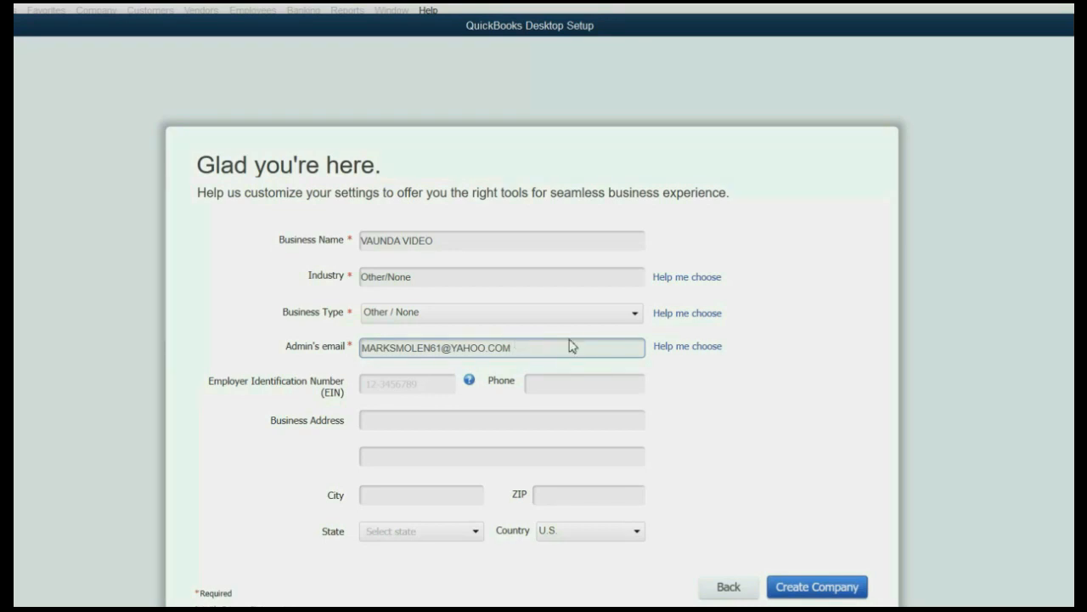
left_click(465, 420)
left_click(432, 456)
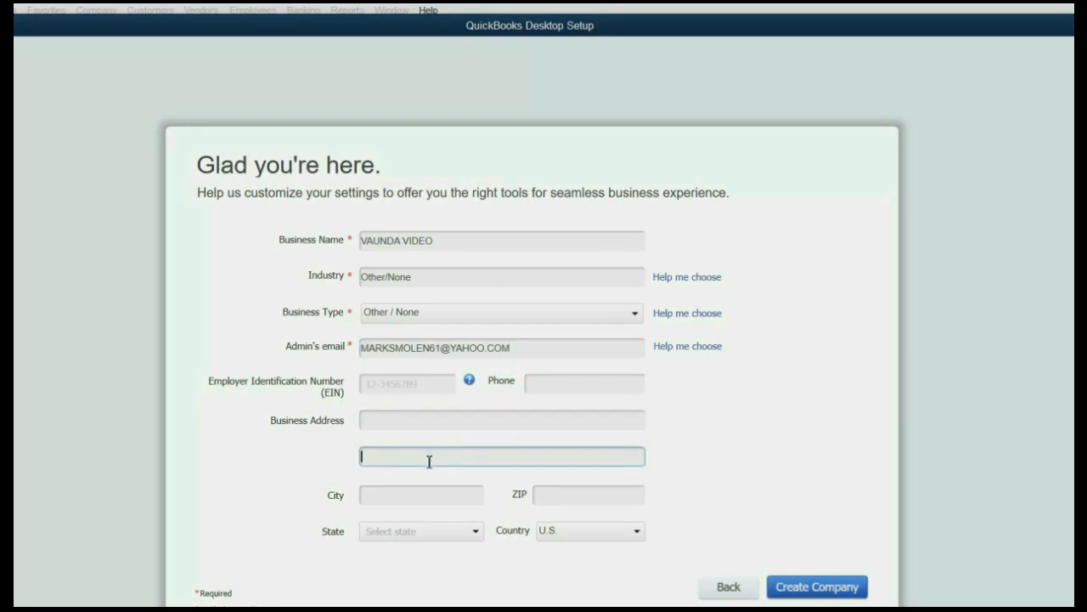
left_click(417, 493)
left_click(430, 456)
left_click(437, 420)
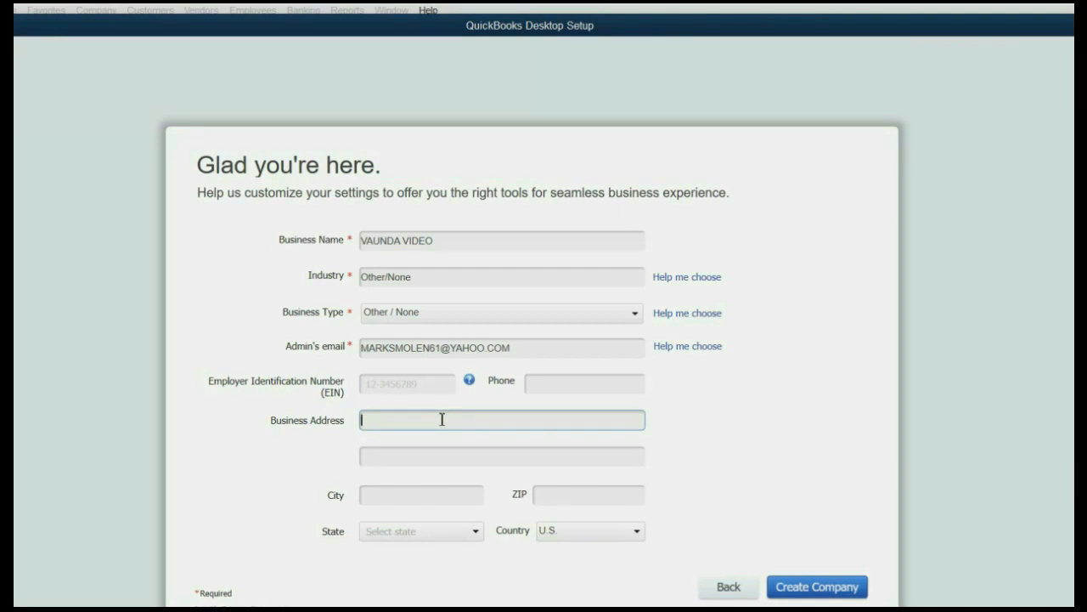
Create the company file and close the completed setup window.
left_click(818, 587)
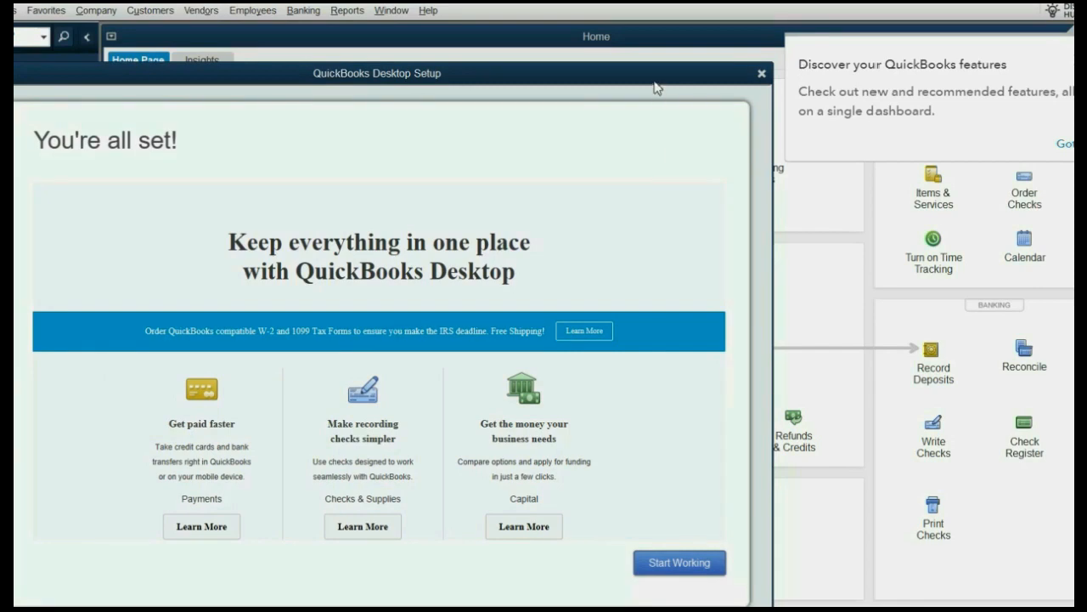
mouse_move(660, 86)
left_mouse_down()
mouse_move(704, 90)
mouse_move(657, 93)
left_mouse_up()
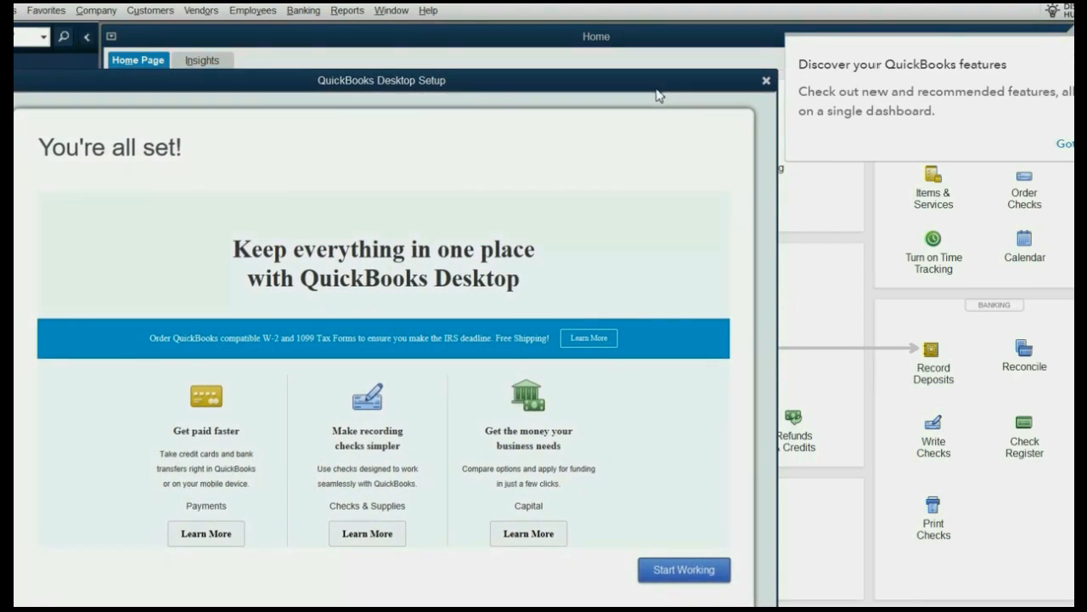
left_click_drag(654, 91, 659, 89)
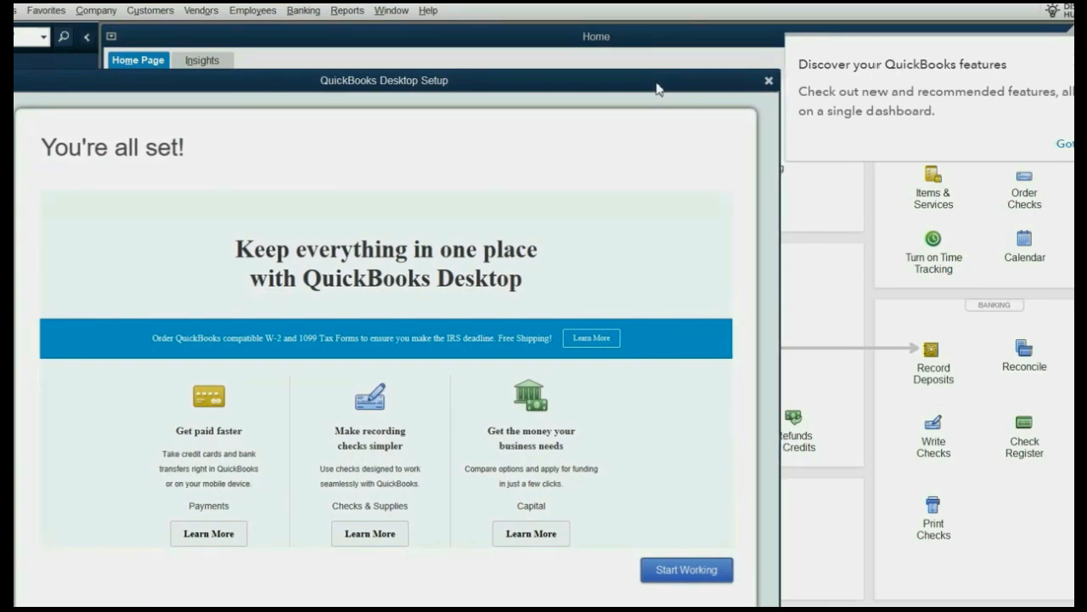
left_click(769, 80)
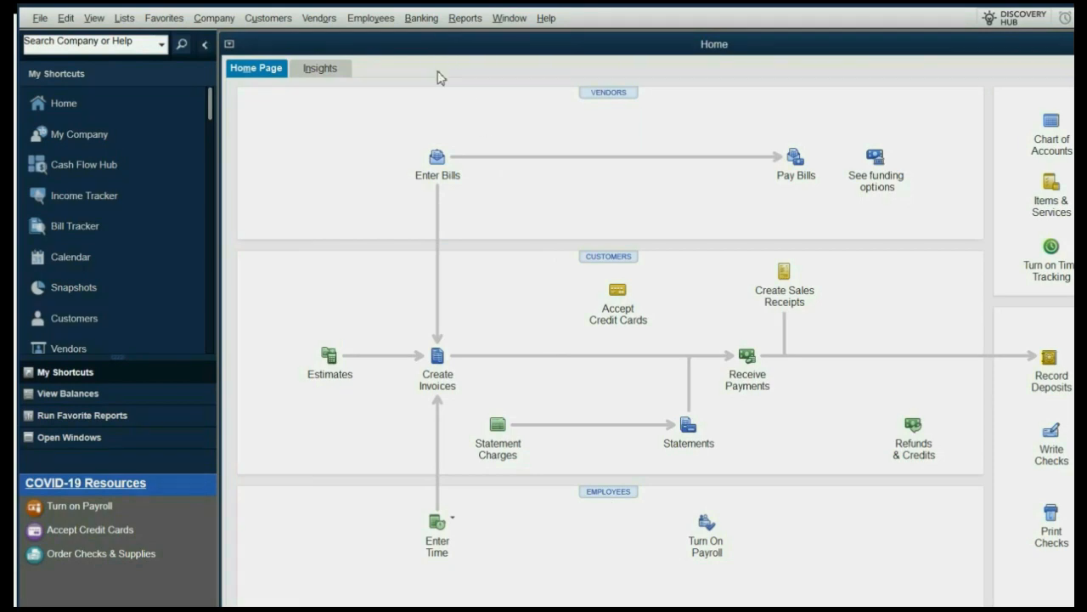
Show the product information and copy the folder path from the company file's location, leaving out the file name.
key("F2")
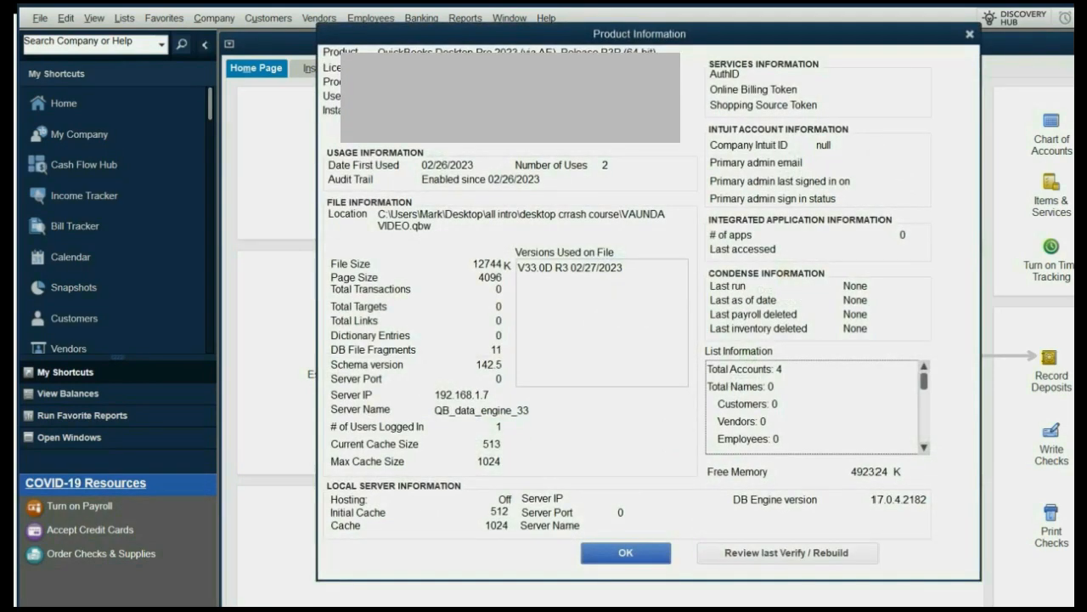
left_click_drag(451, 39, 389, 40)
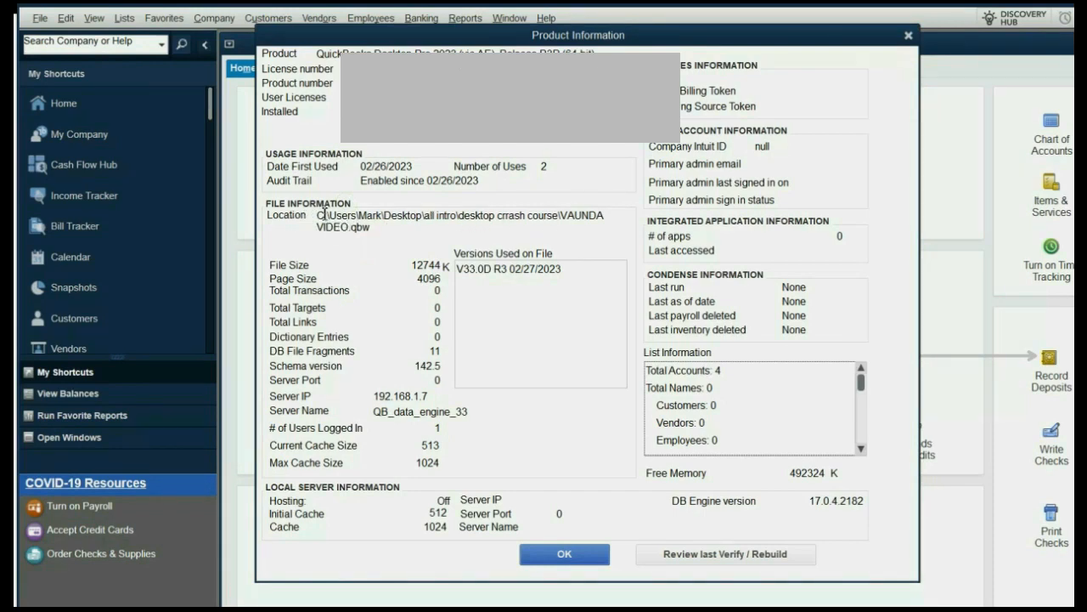
mouse_move(324, 215)
left_mouse_down()
mouse_move(560, 222)
mouse_move(319, 210)
left_mouse_up()
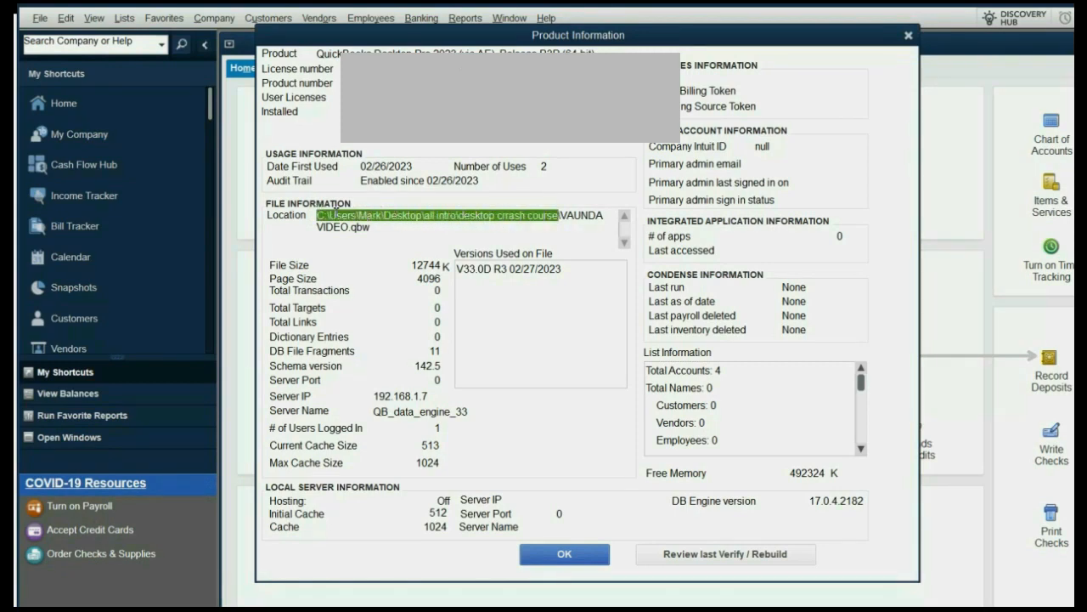
right_click(333, 216)
left_click(357, 261)
Switch to File Explorer and go to the copied folder path.
key("super+e")
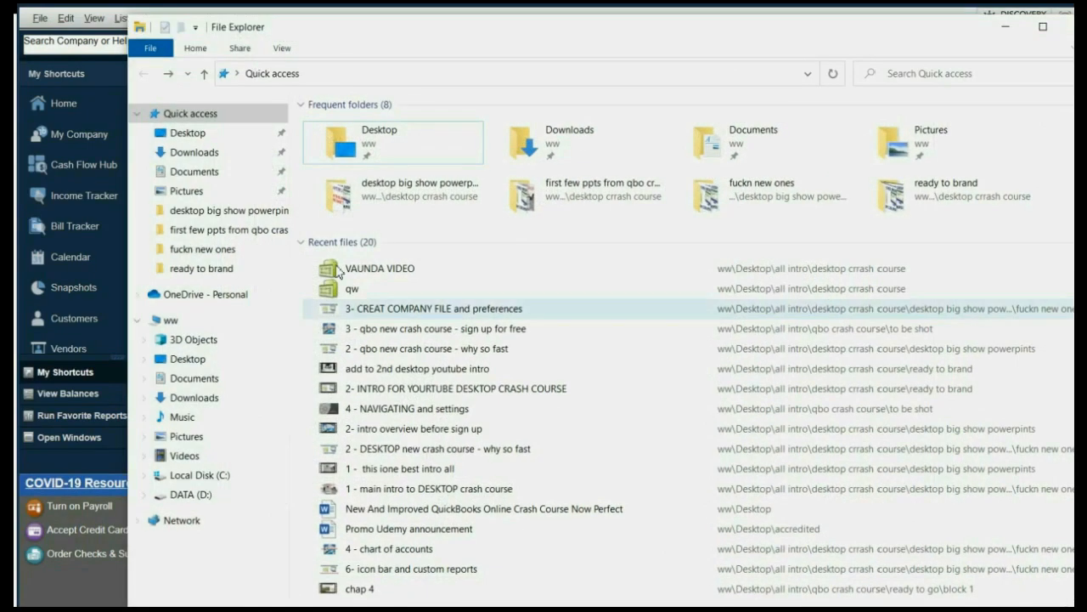
left_click(371, 74)
right_click(371, 74)
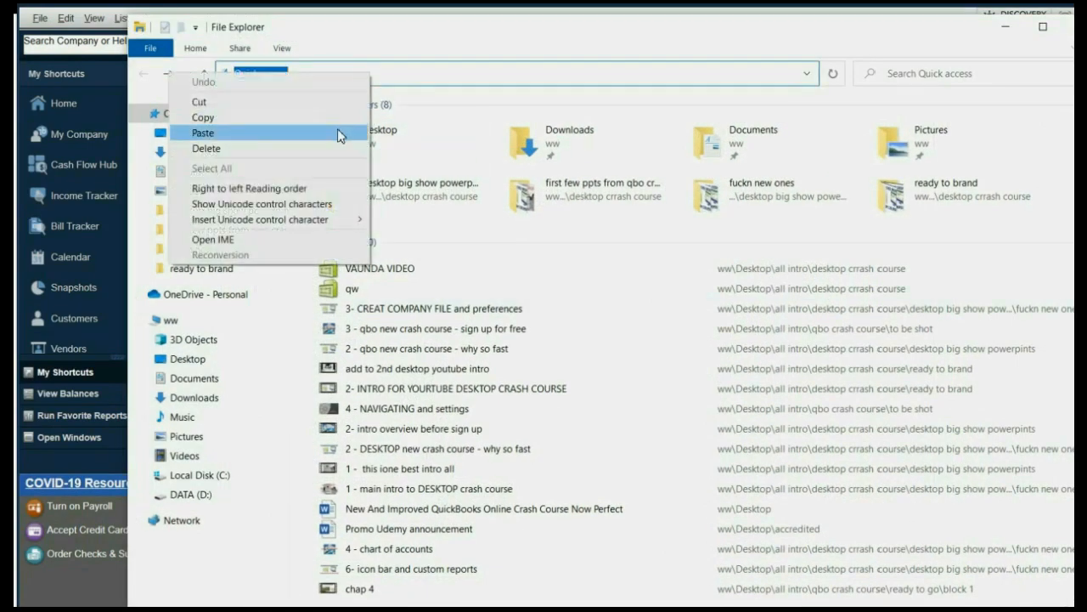
left_click(340, 140)
key("Return")
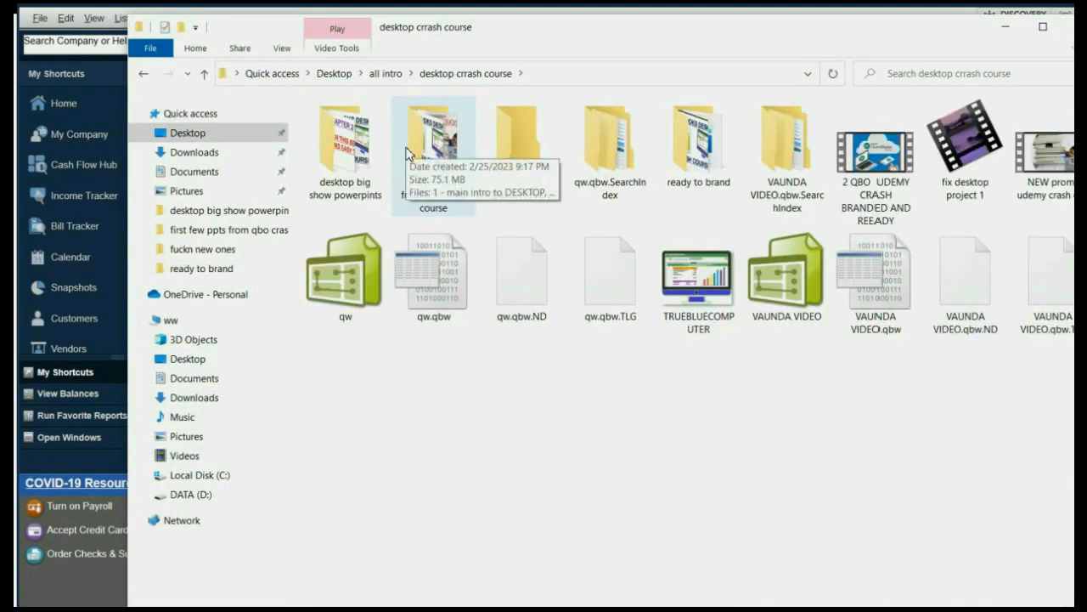
Locate the VAUNDA VIDEO company file in the desktop crrash course folder and view its available file actions.
left_click(780, 295)
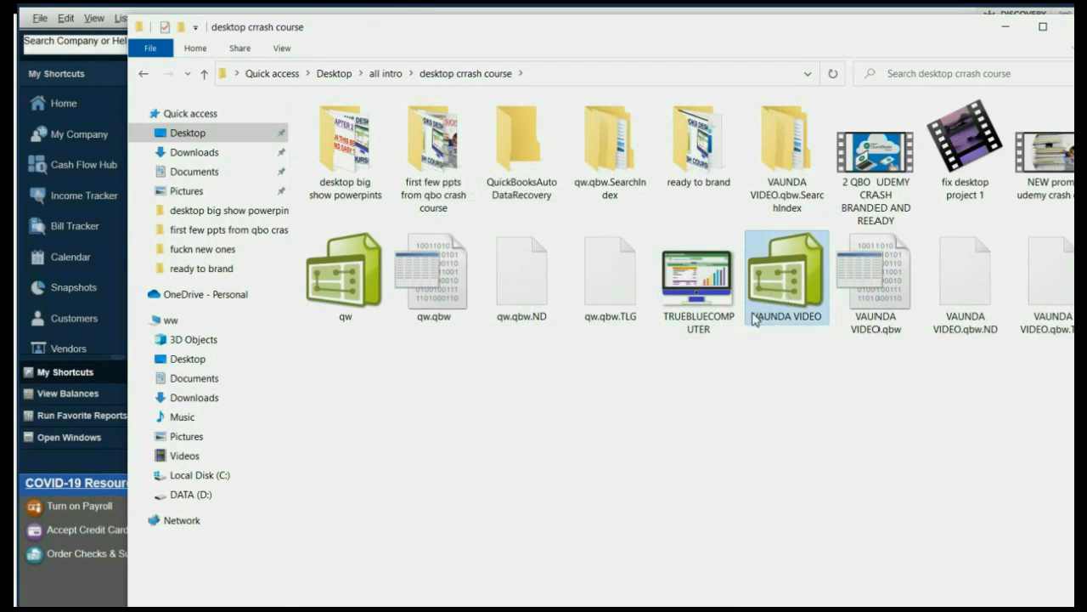
right_click(789, 291)
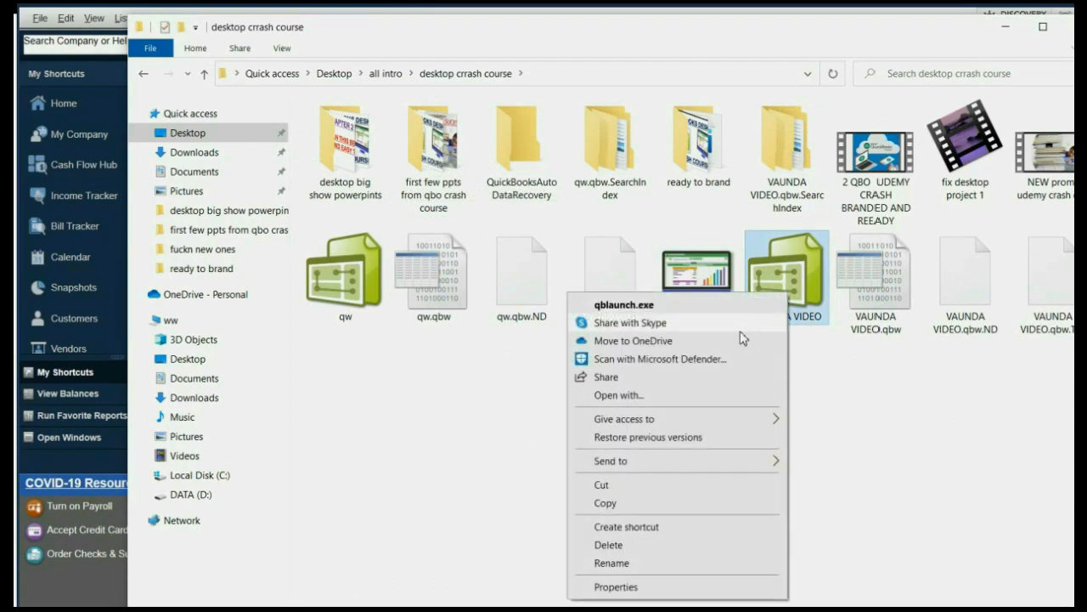
left_click(856, 488)
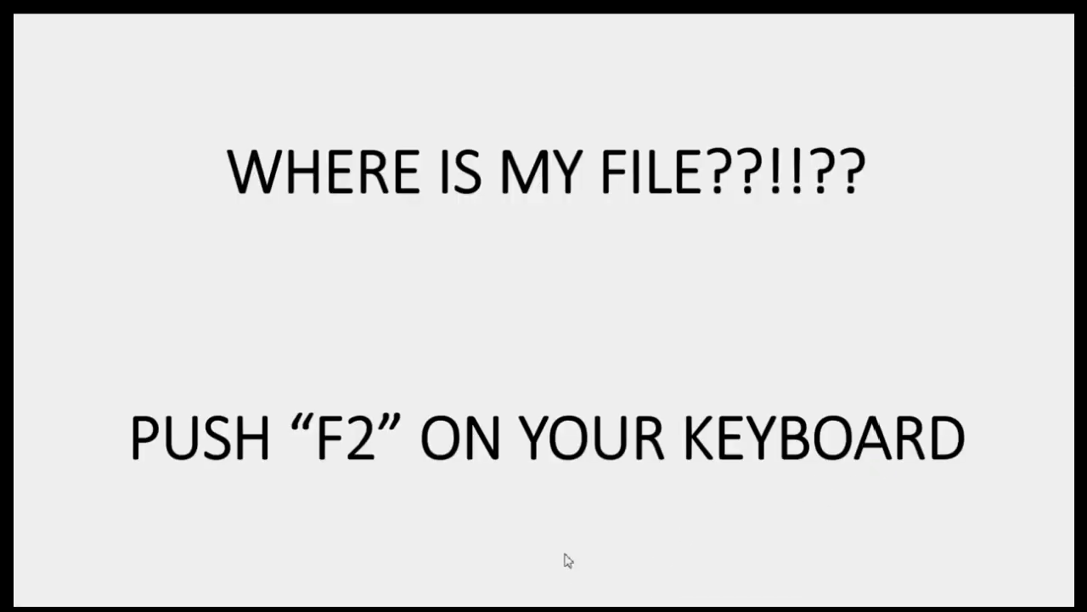
left_click(564, 556)
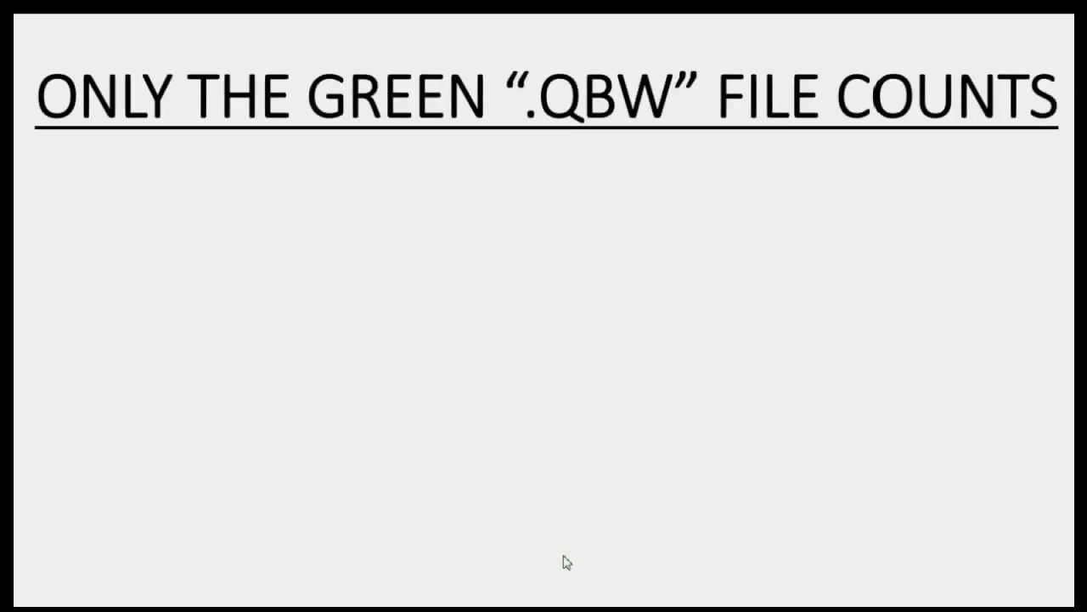
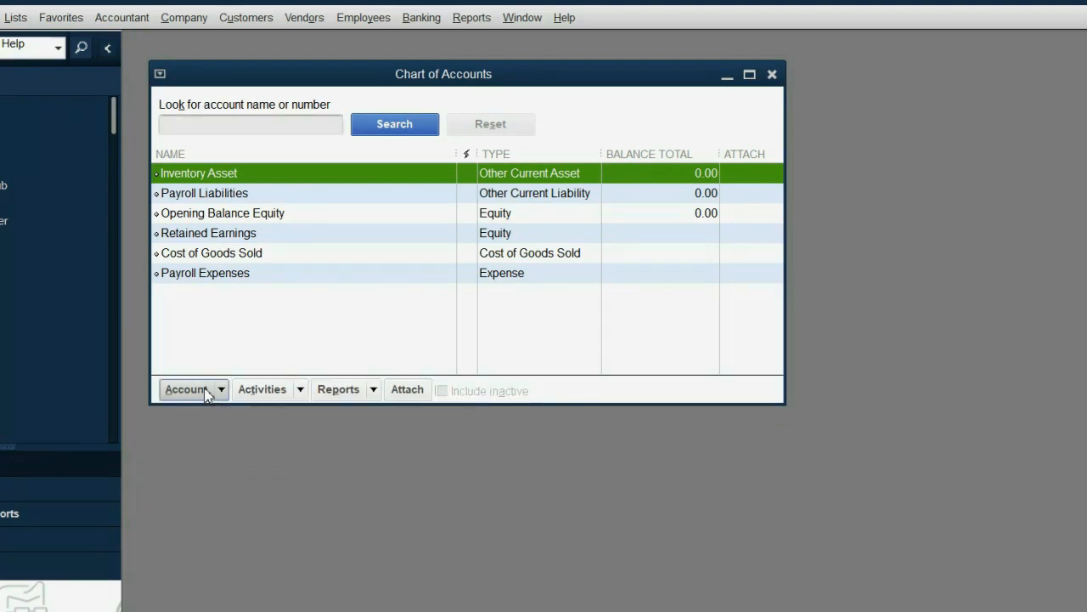
Start a new account of type Bank from the chart of accounts and continue to its details form.
left_click(205, 396)
left_click(198, 416)
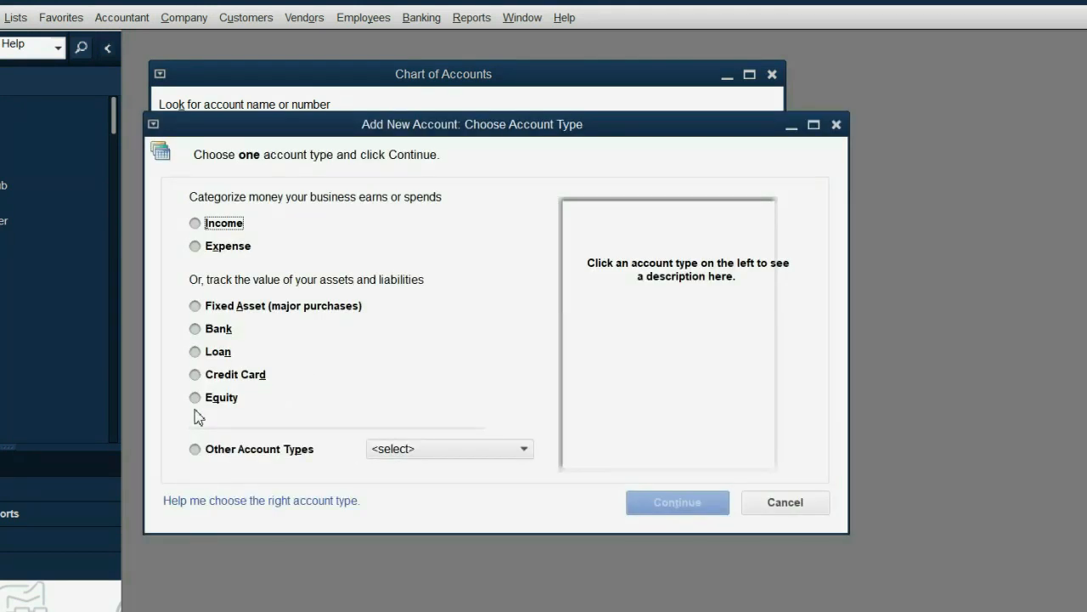
mouse_move(338, 133)
left_mouse_down()
mouse_move(342, 145)
mouse_move(318, 127)
left_mouse_up()
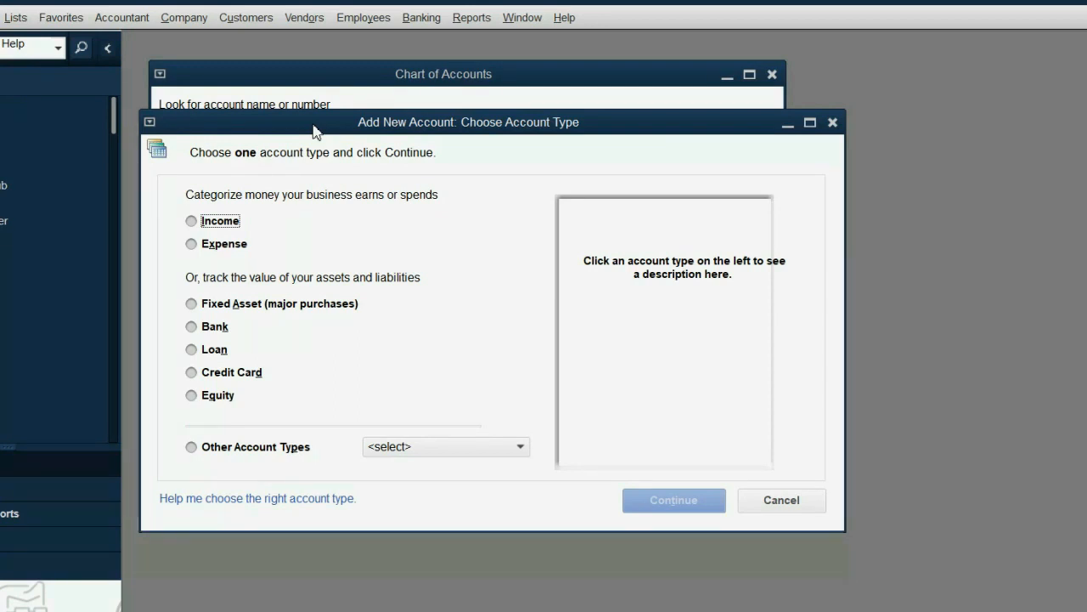
left_click(219, 334)
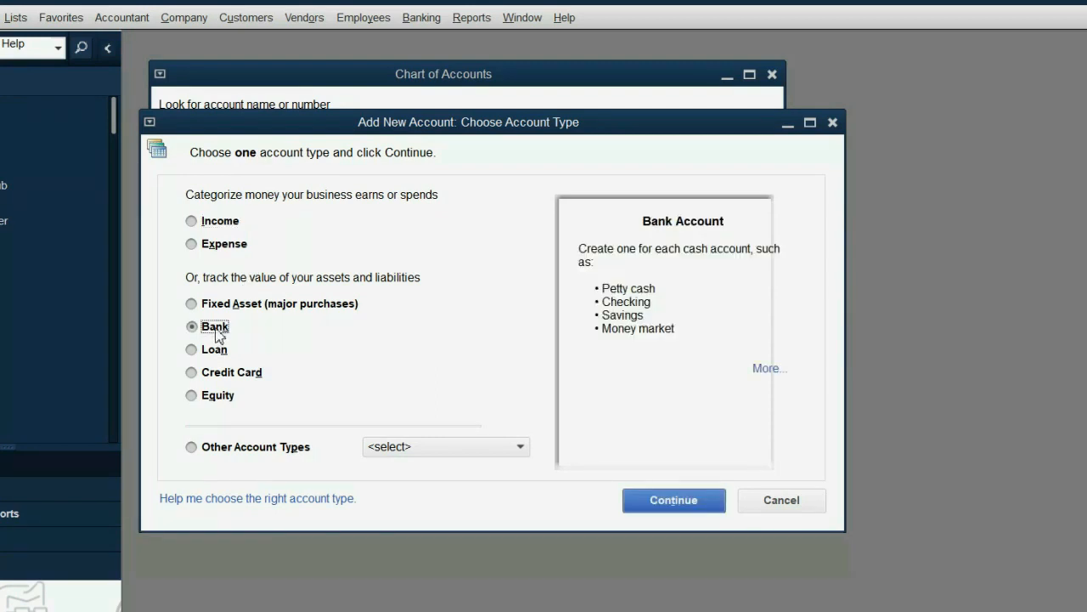
left_click_drag(471, 124, 473, 125)
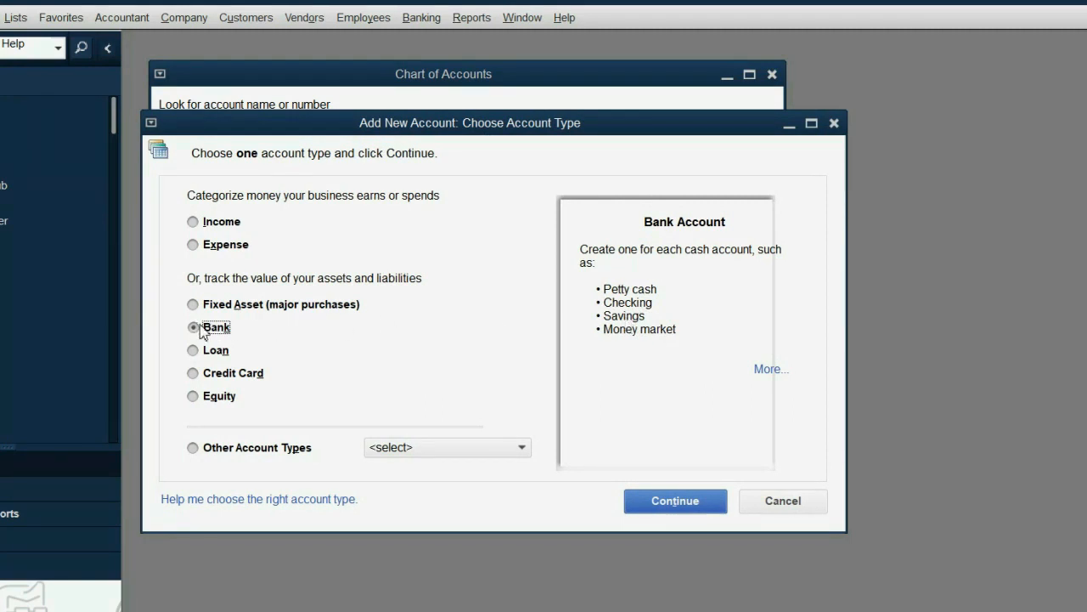
left_click(647, 500)
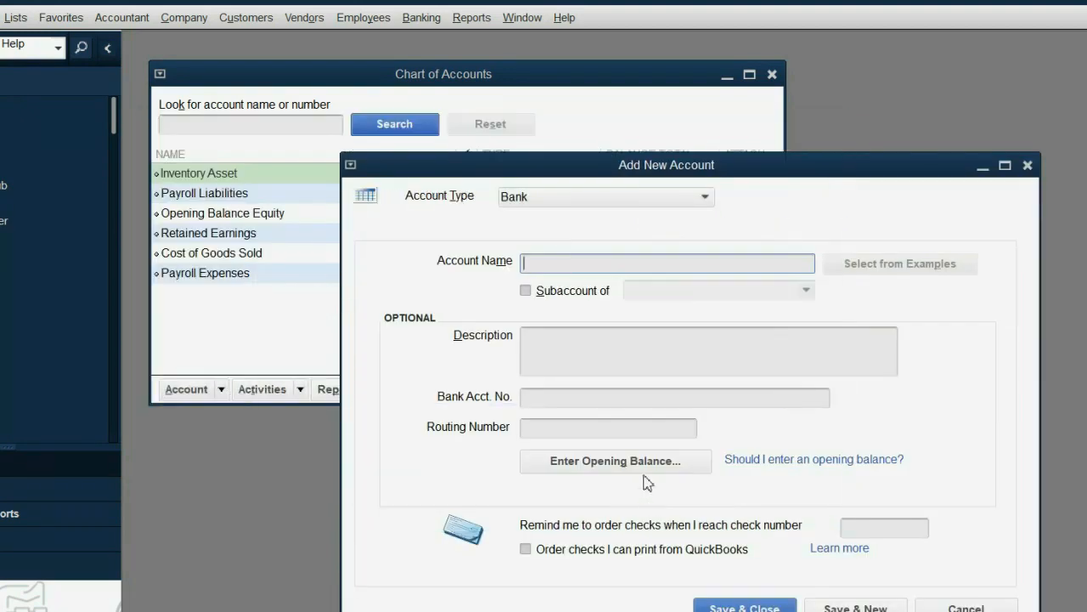
left_click_drag(556, 173, 414, 123)
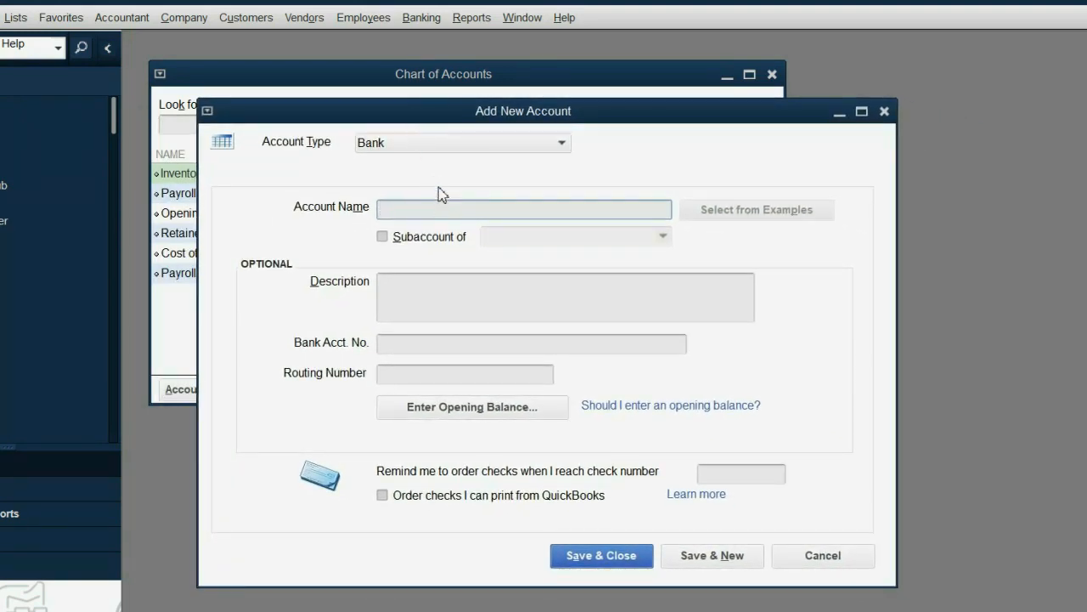
Keep the account type as Bank, name the account CASH ON HAND, save it, and decline the bank feed setup.
left_click(429, 146)
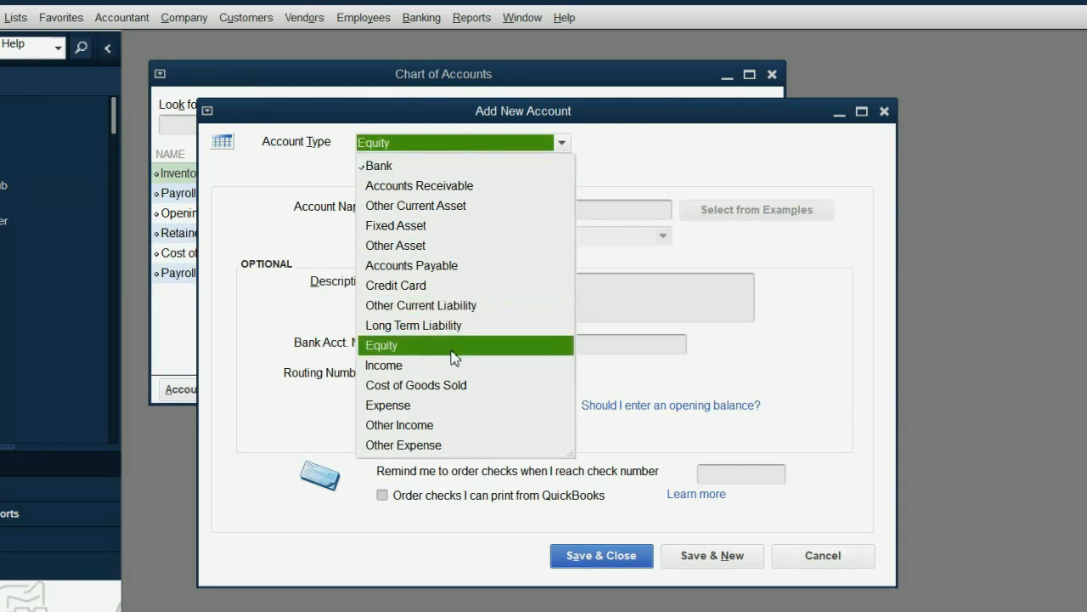
left_click(457, 169)
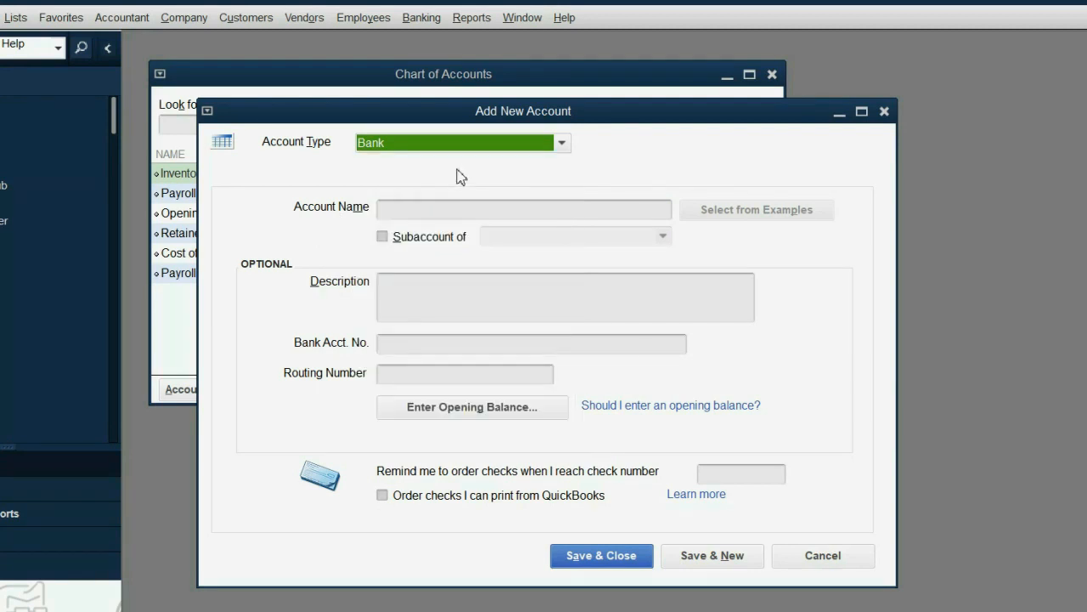
left_click(423, 211)
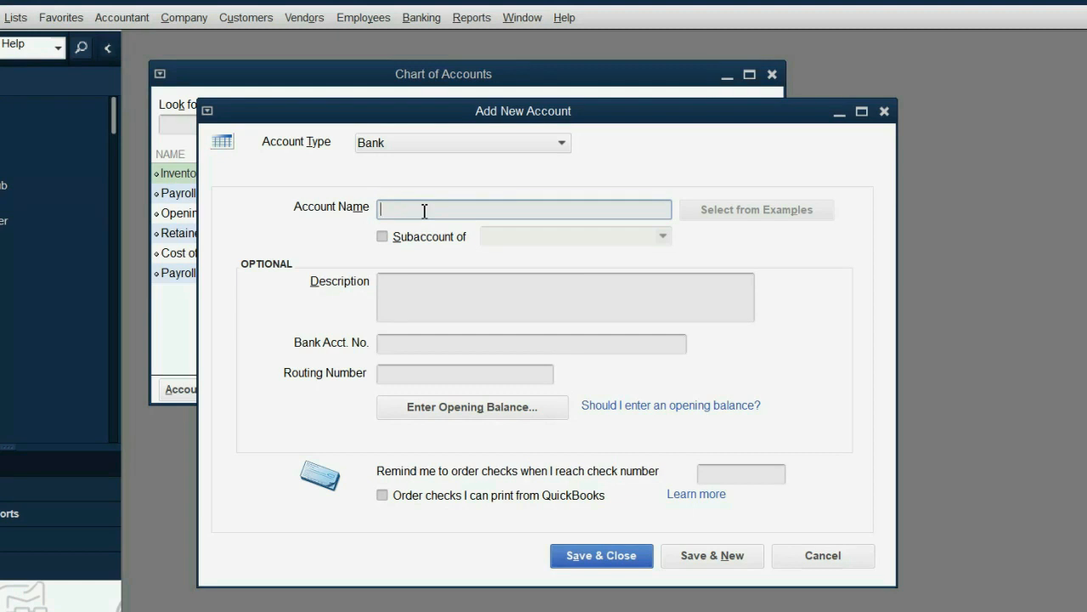
type("CASH ON HOND")
key("BackSpace")
key("BackSpace")
key("BackSpace")
type("AND")
left_click(606, 557)
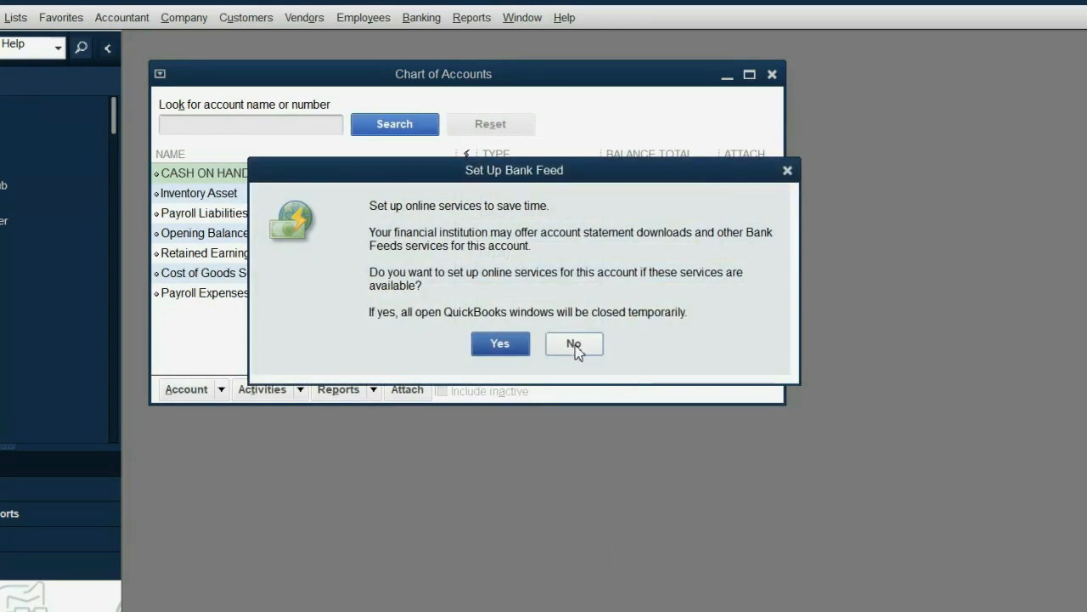
left_click(575, 345)
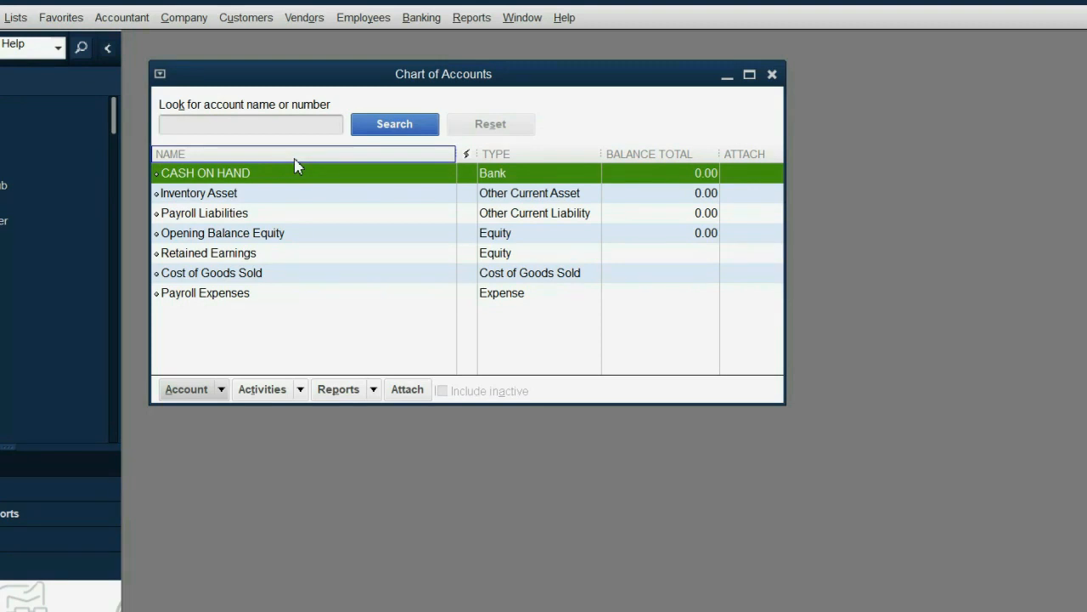
Start another new account of type Bank in the chart of accounts and continue to its details form.
left_click(198, 391)
left_click(184, 414)
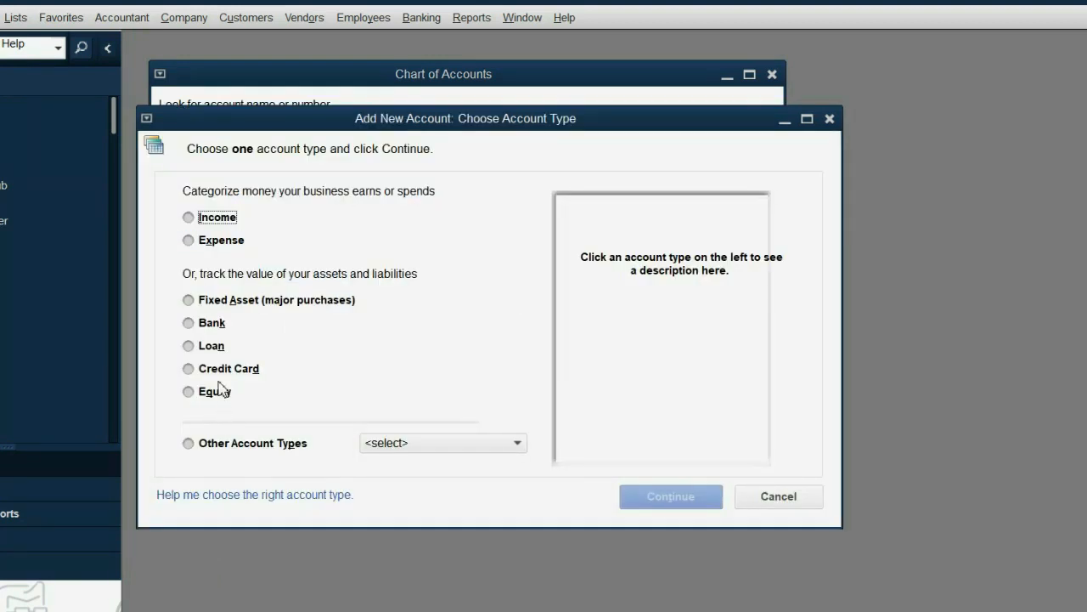
left_click(197, 351)
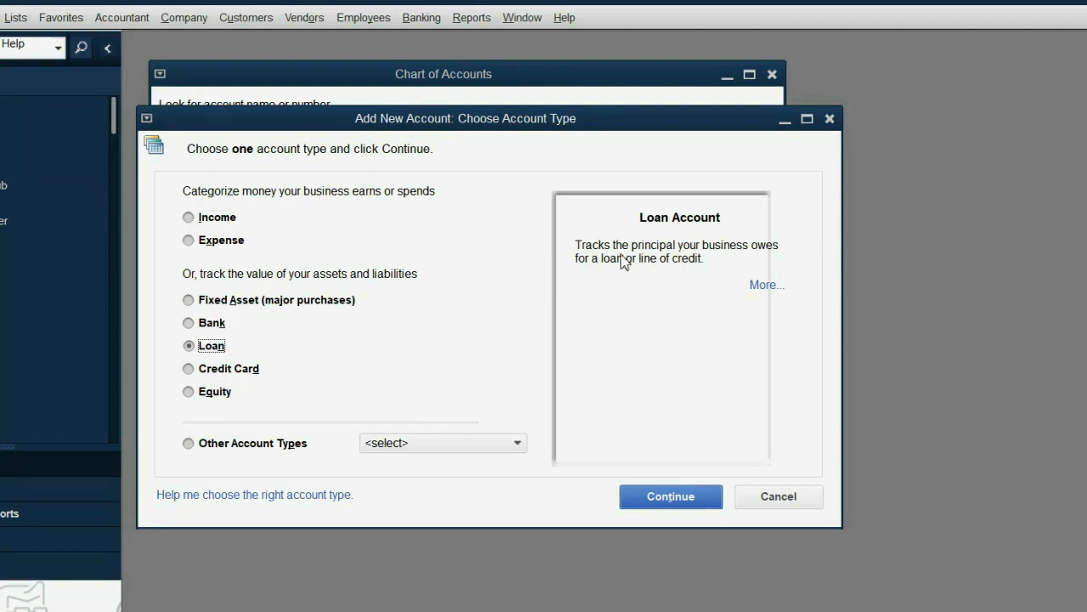
left_click(210, 326)
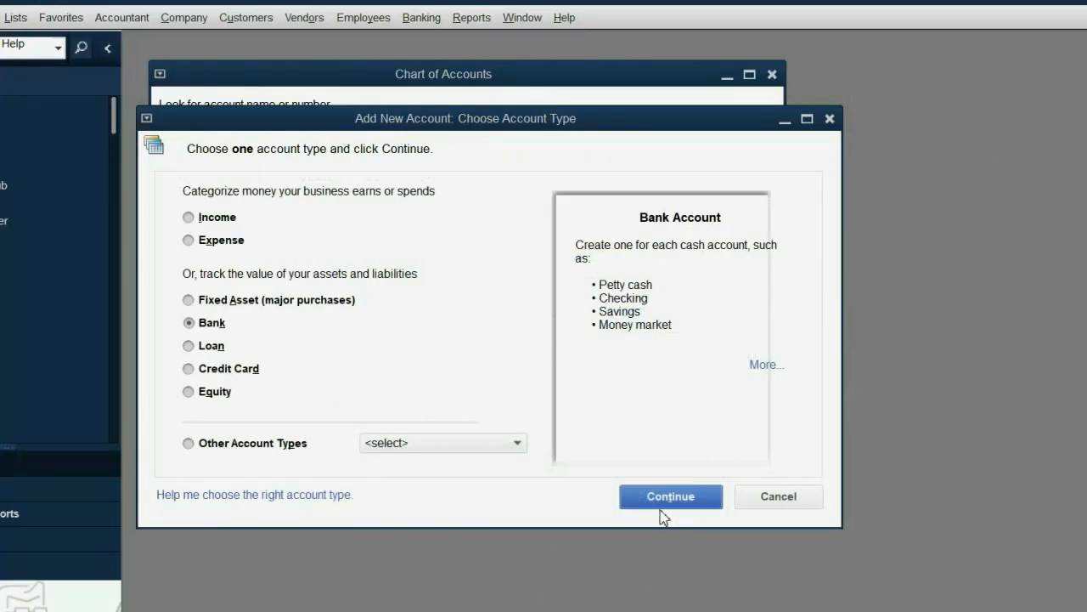
left_click(659, 497)
Name the bank account CHASE BANK followed by the account's last four digits, save it, and decline the bank feed setup.
left_click(450, 139)
left_click(450, 140)
left_click(432, 204)
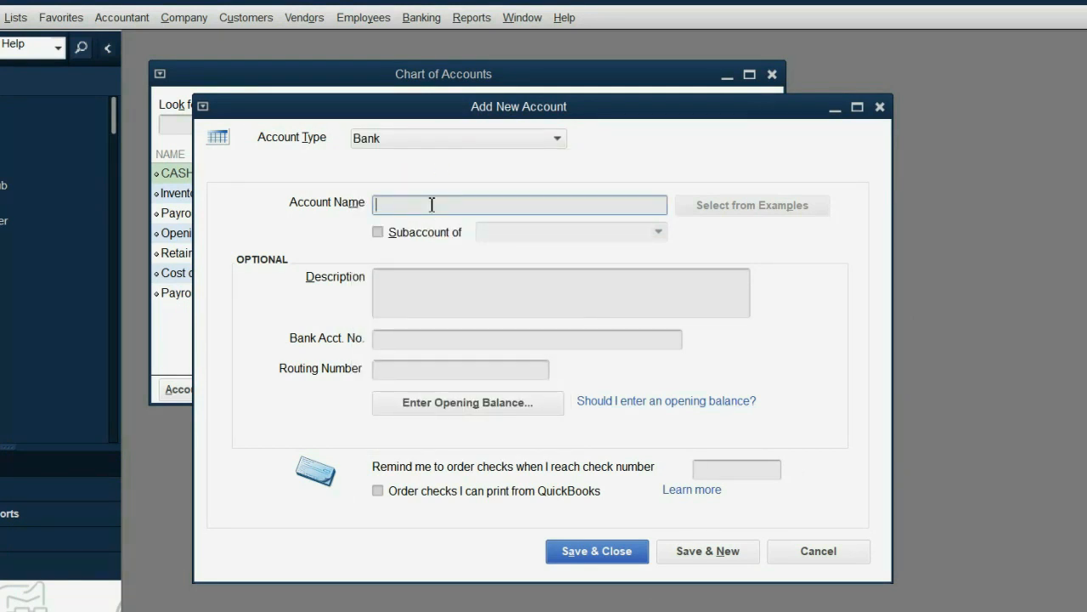
type("CHASE BANK #1234")
left_click(595, 552)
left_click(569, 340)
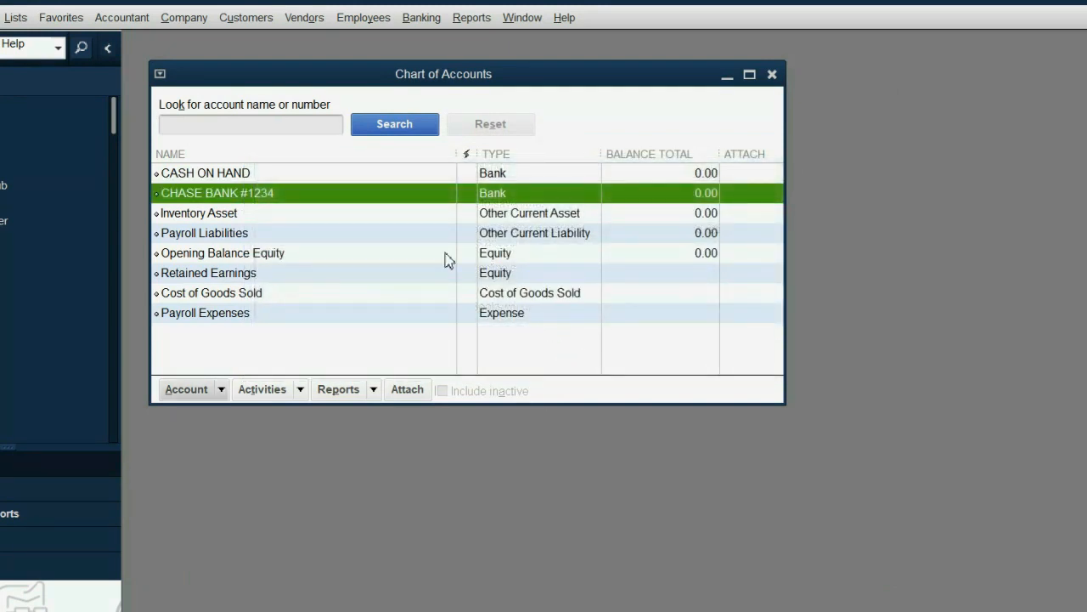
Start a new account of type Credit Card in the chart of accounts and continue to its details form.
left_click(345, 180)
left_click(351, 194)
left_click(214, 389)
left_click(208, 416)
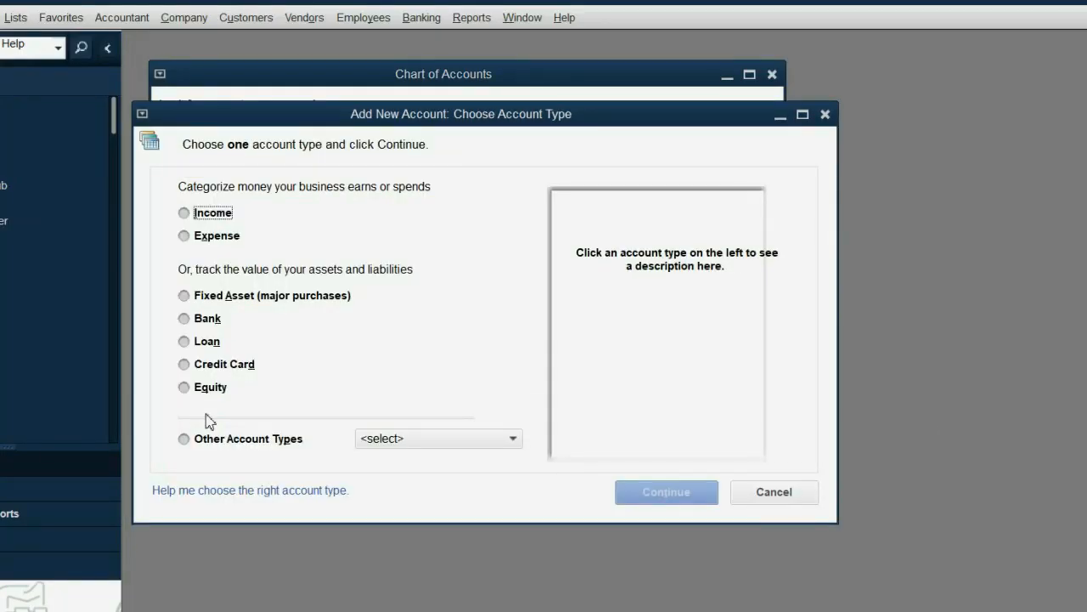
left_click(208, 371)
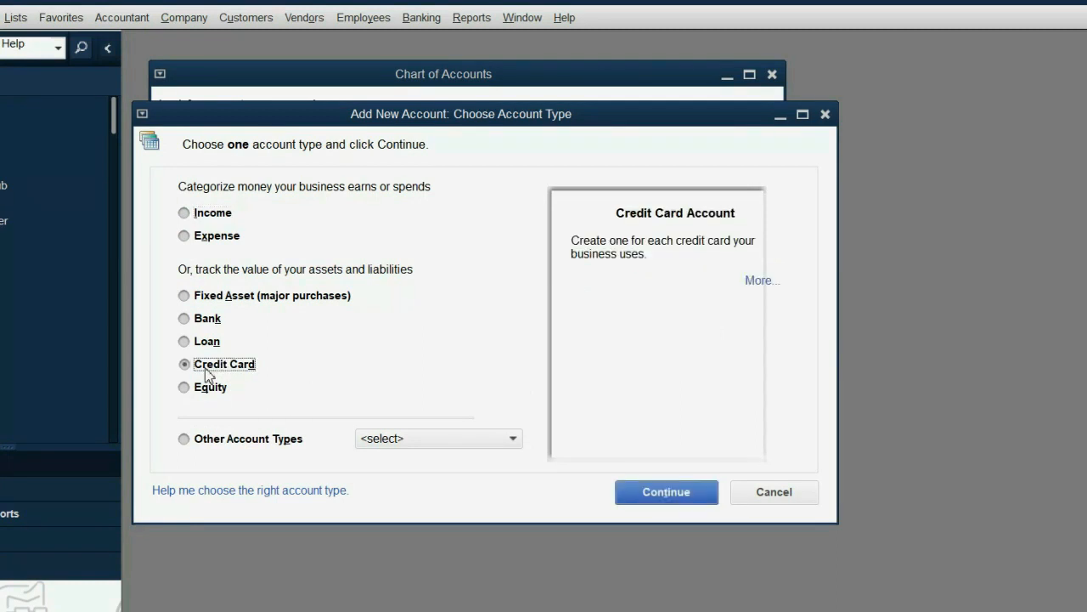
left_click(665, 497)
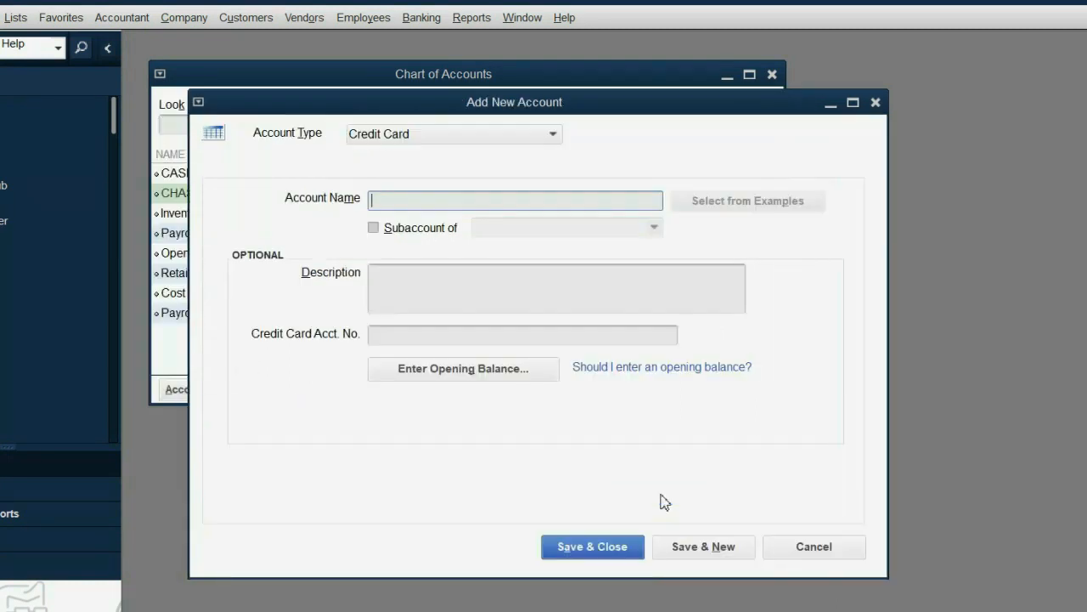
Save the account as COMPANY CREDIT CARD AMEX plus the card's last four digits, keeping a new form open, and check it in the chart of accounts.
left_click(472, 136)
left_click(473, 136)
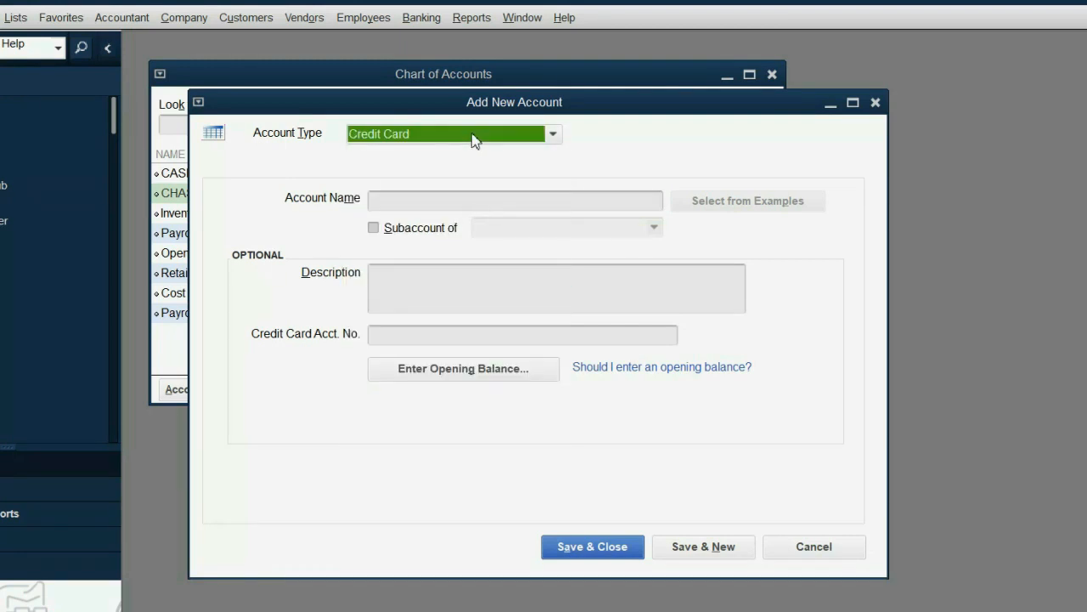
left_click(448, 201)
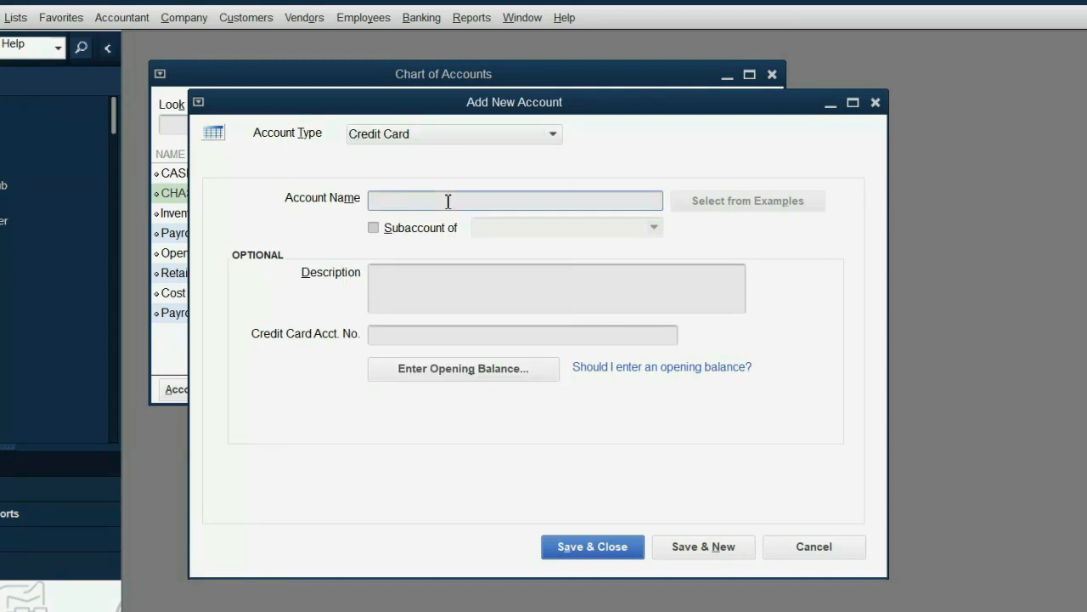
type("COMPANY CREDIT CARD AM")
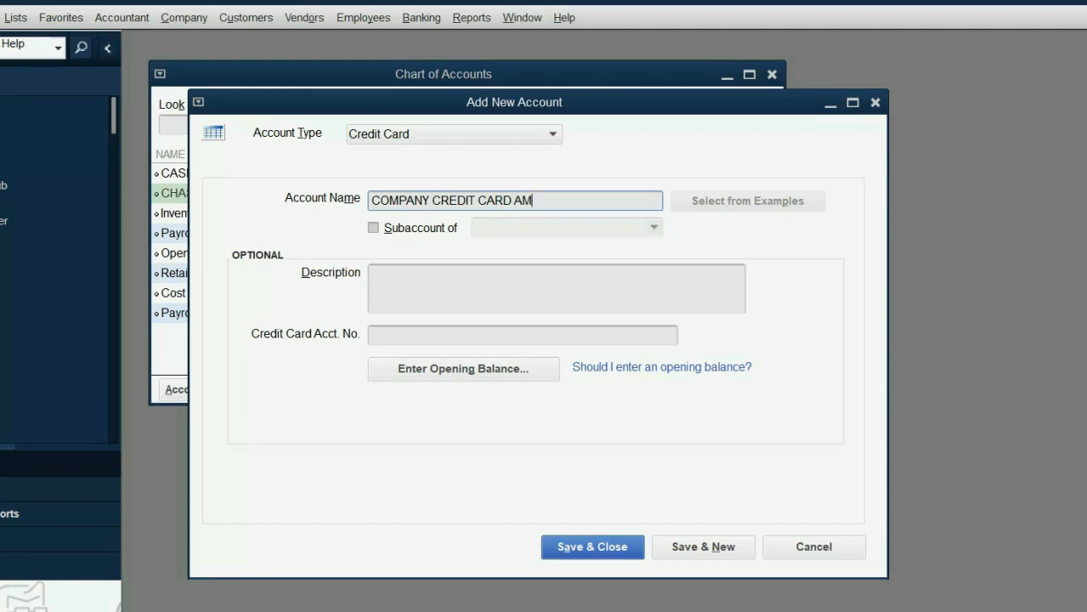
type("EX #5678")
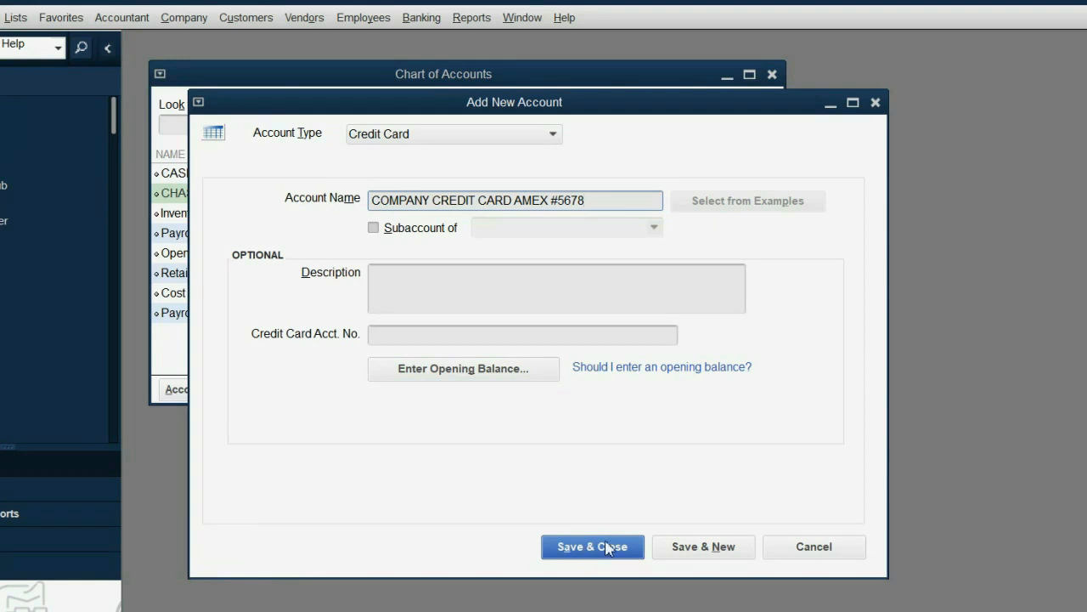
left_click(677, 550)
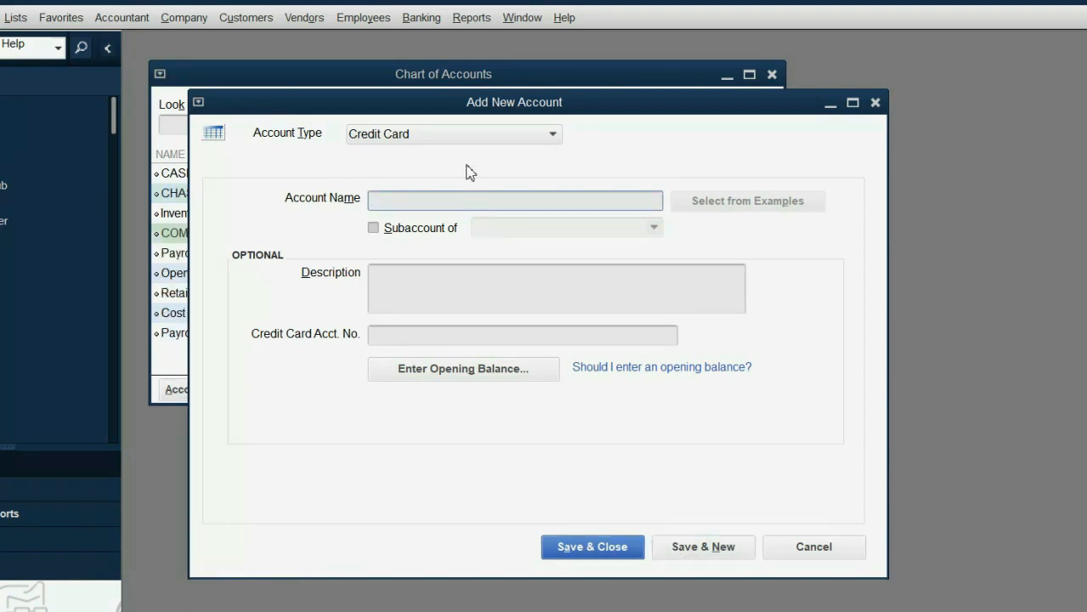
left_click_drag(454, 106, 597, 110)
left_click(246, 81)
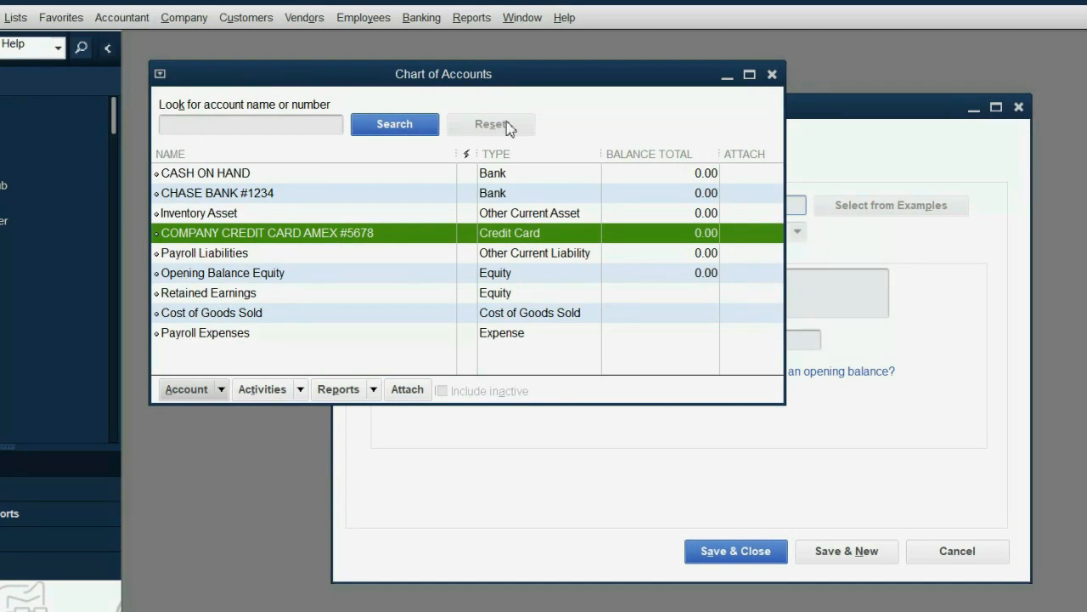
left_click_drag(850, 117, 745, 111)
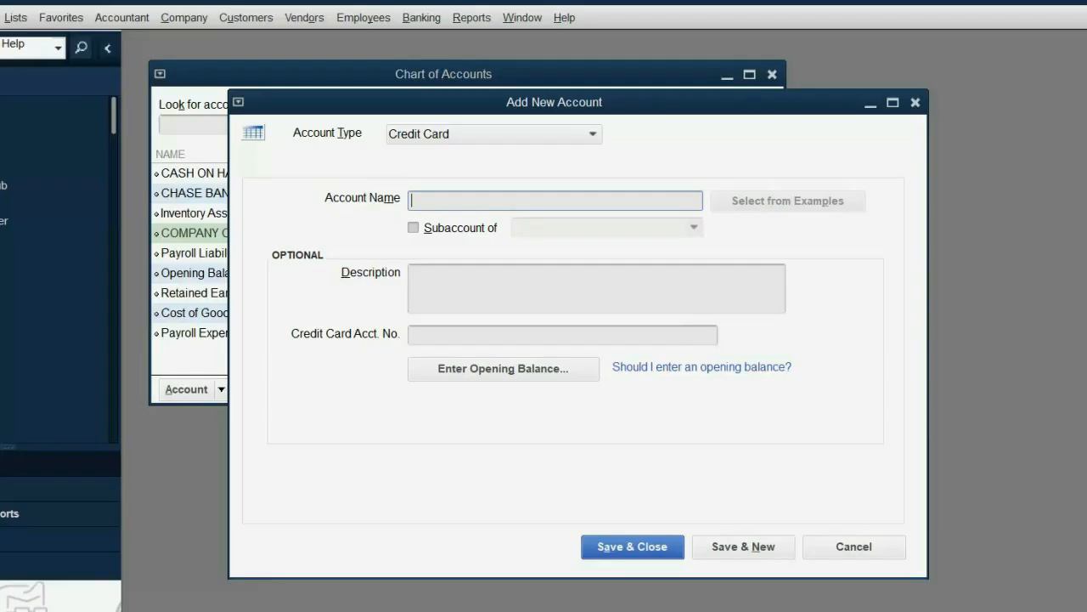
Add an Equity account named with the owner's possessive first name plus CAPITAL INVESTMENT, and save it with a new form open.
left_click(433, 136)
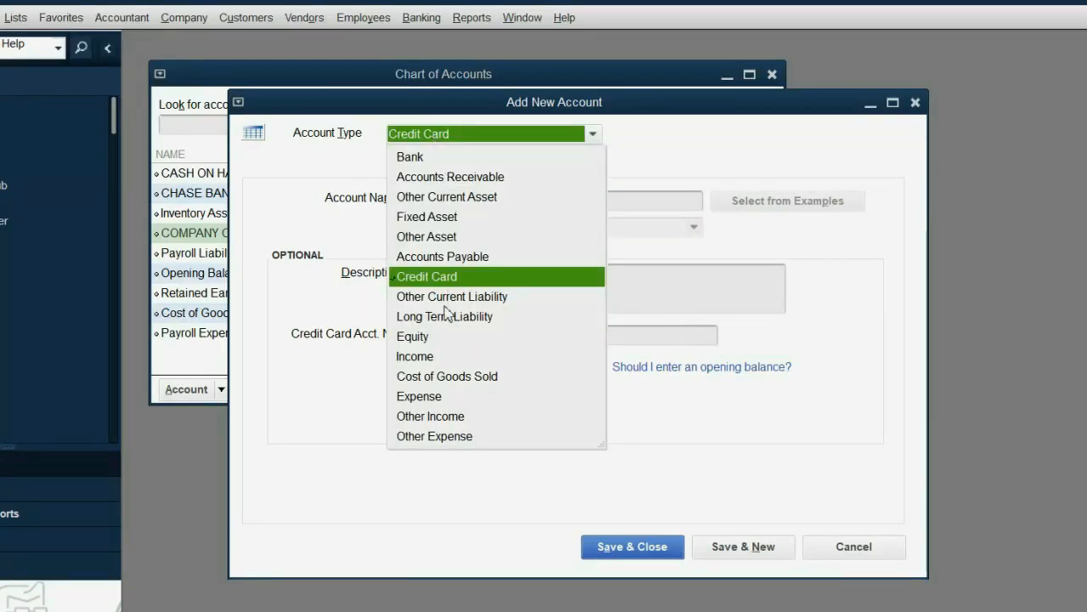
left_click(436, 337)
left_click(467, 207)
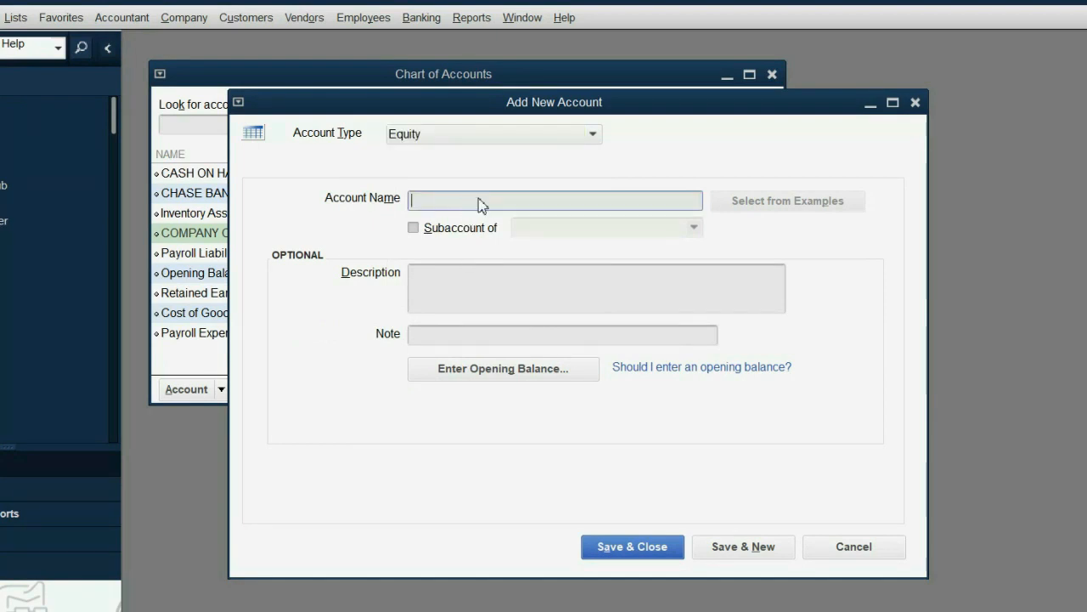
type("VAUNDA'S CAPITAL INVESTMENT")
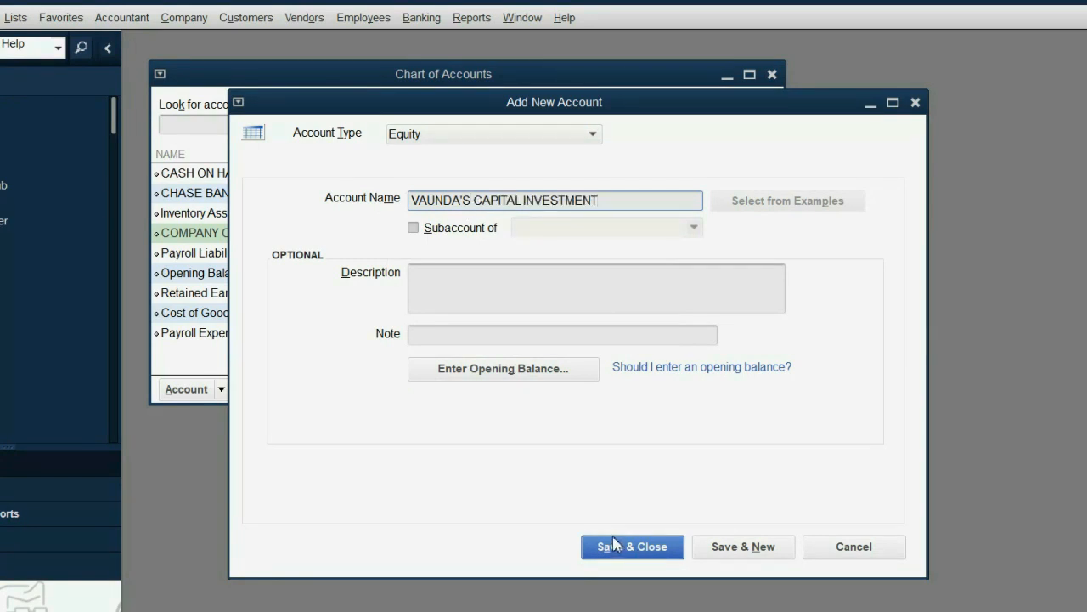
left_click(727, 550)
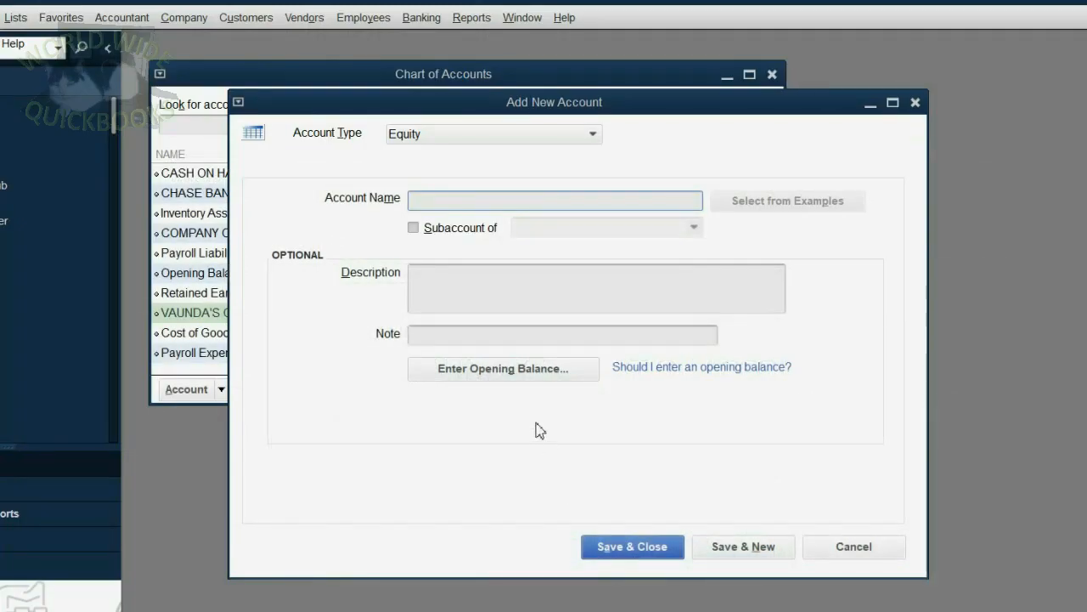
Add an Equity account named with the owner's possessive first name plus WITHDRAWALS, and check both owner equity accounts in the chart of accounts.
type("VAUNDA'S WITHDRAWALS")
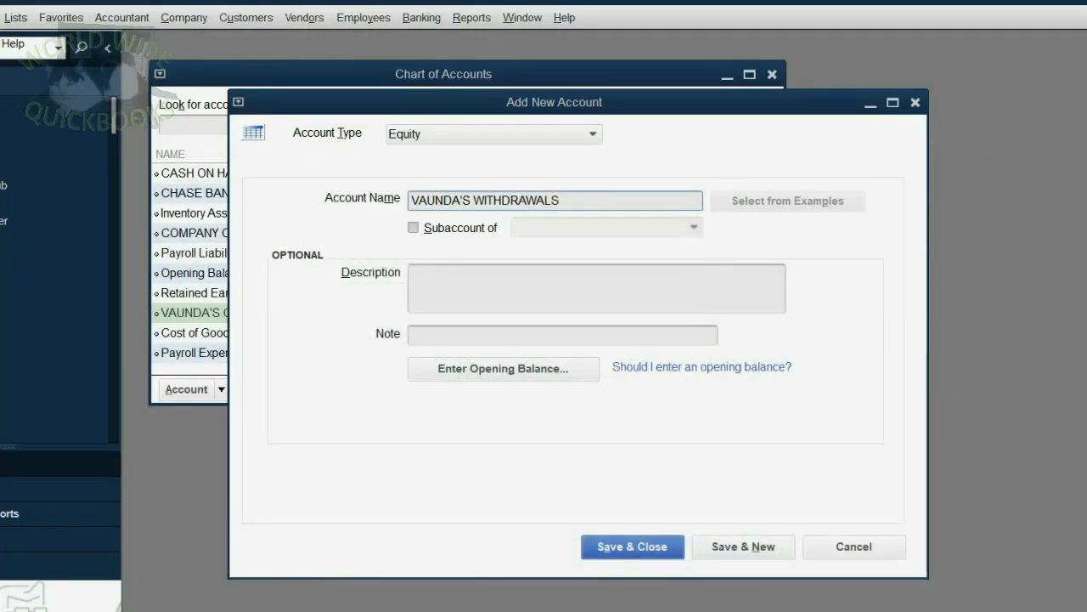
left_click(741, 548)
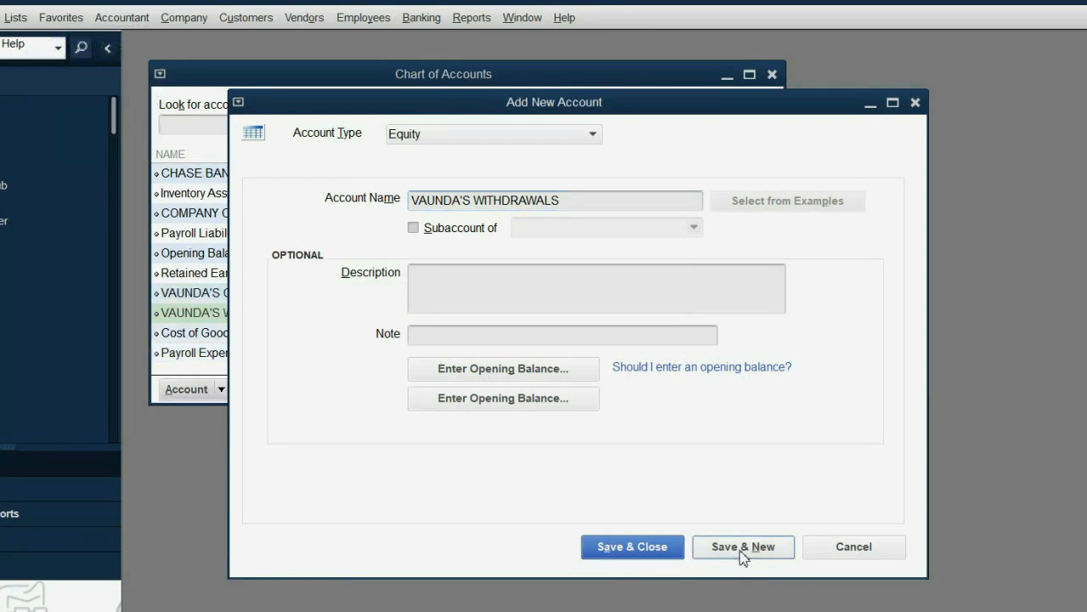
left_click_drag(592, 127, 609, 124)
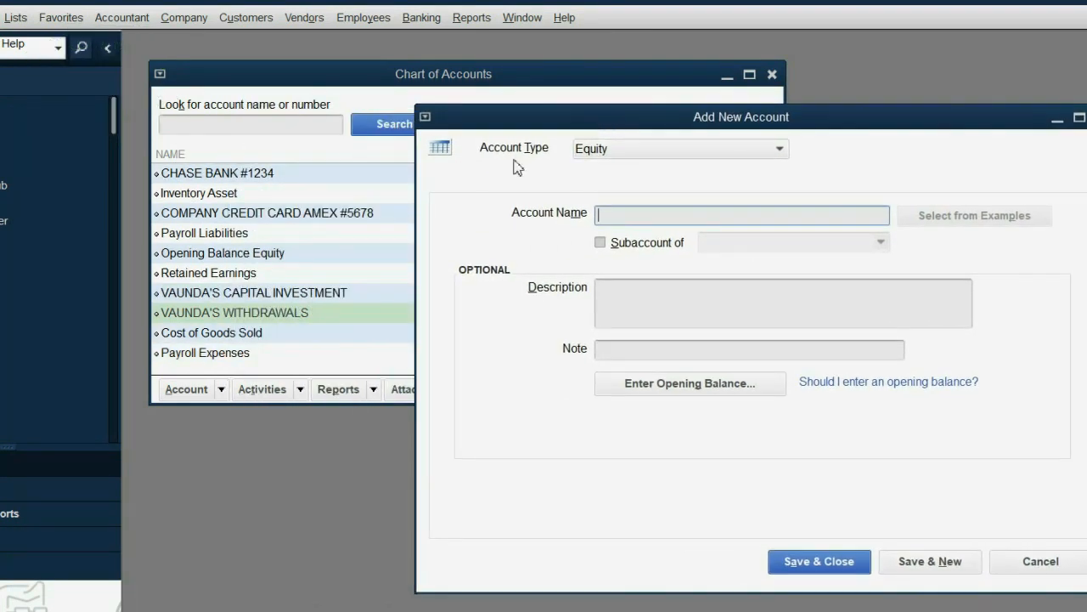
left_click(273, 292)
left_click(278, 313)
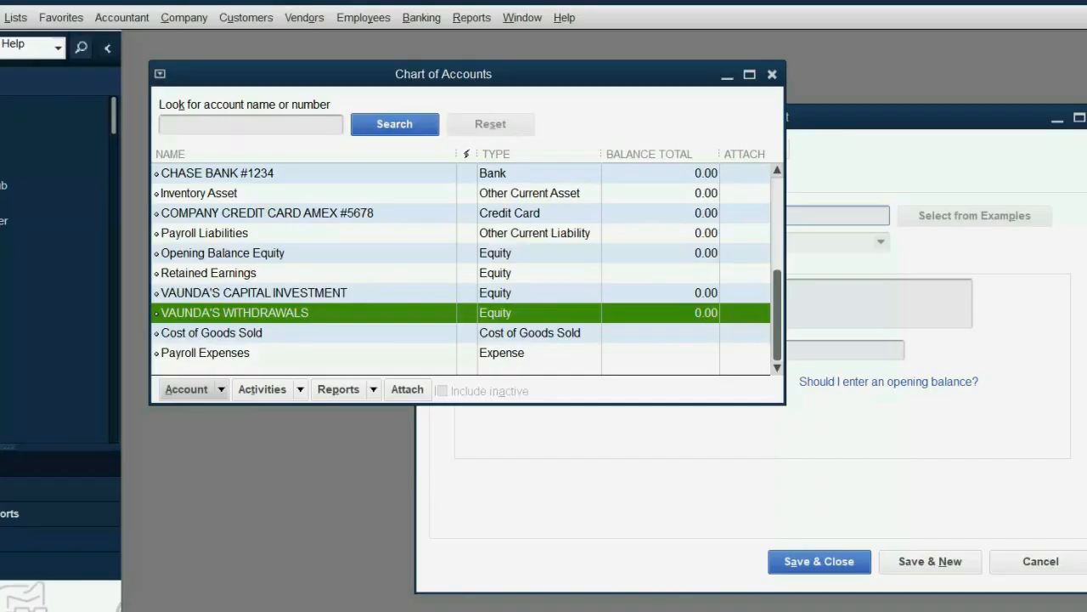
left_click(820, 169)
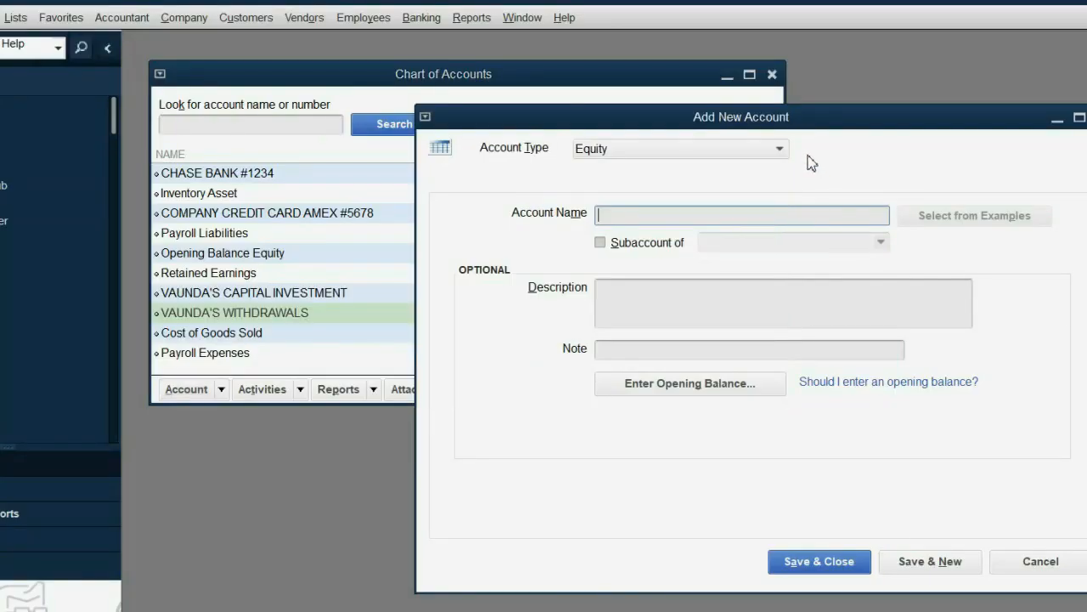
Add an Income account named EDITING INCOME, keeping a new form open, and review it and the owner's withdrawals account in the chart of accounts.
left_click(634, 153)
left_click(629, 372)
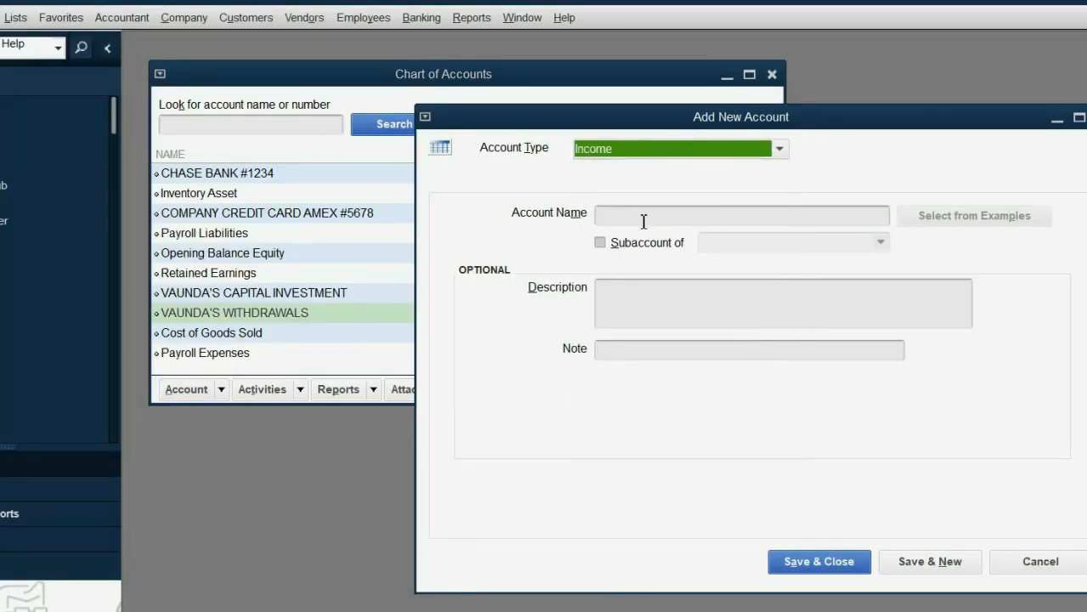
left_click(659, 215)
type("ED")
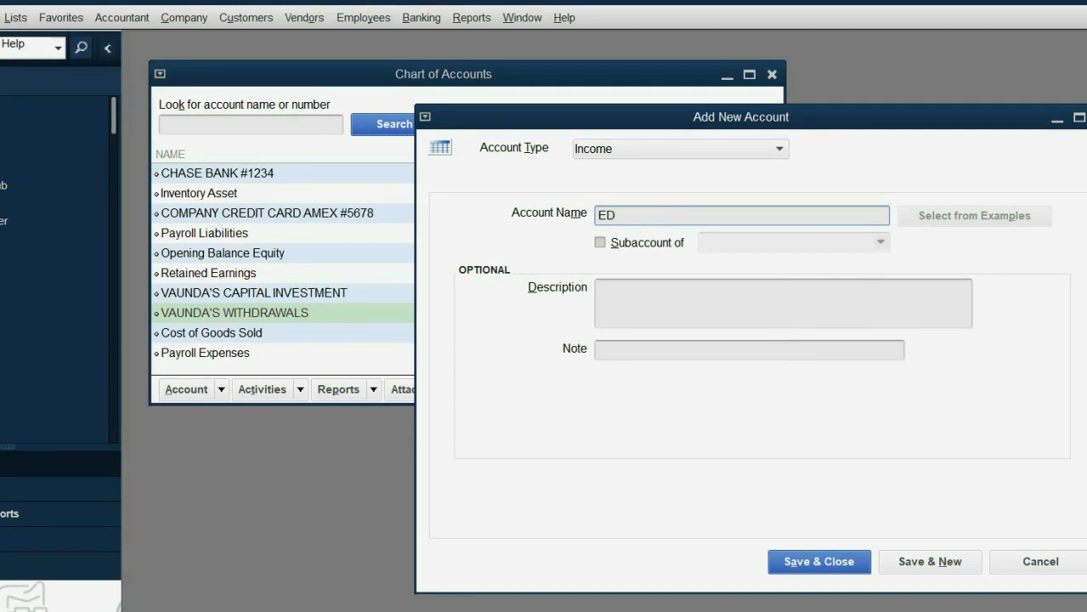
type("ITING INCOME")
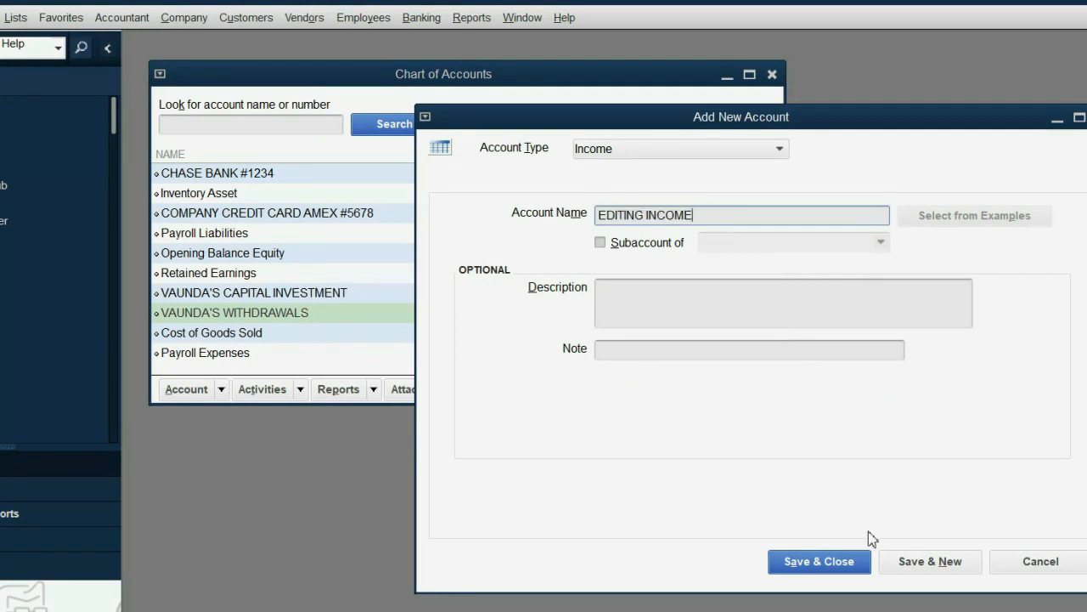
left_click(915, 566)
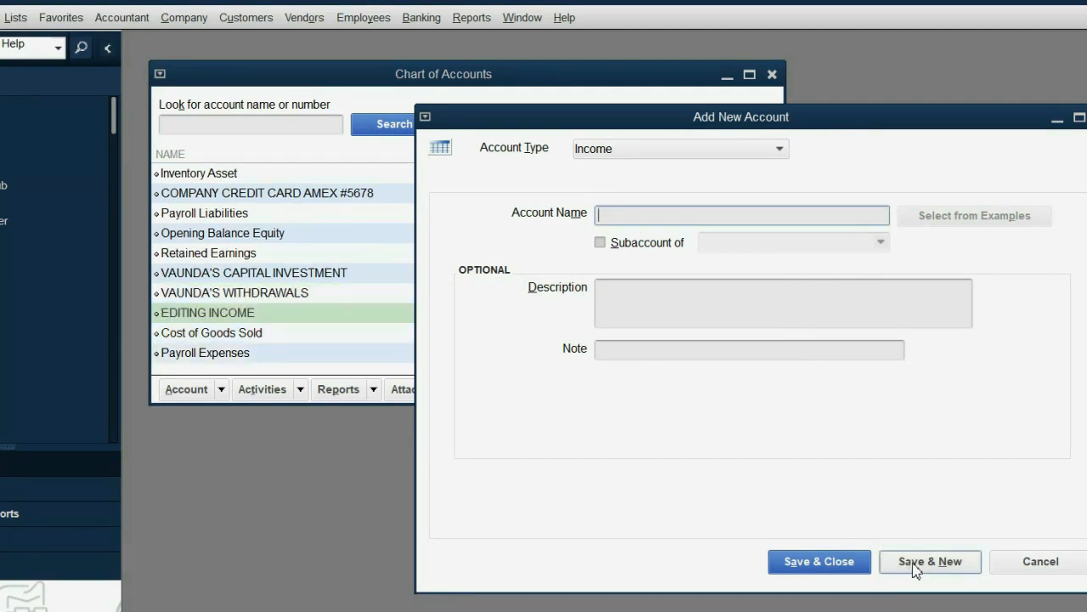
left_click(305, 320)
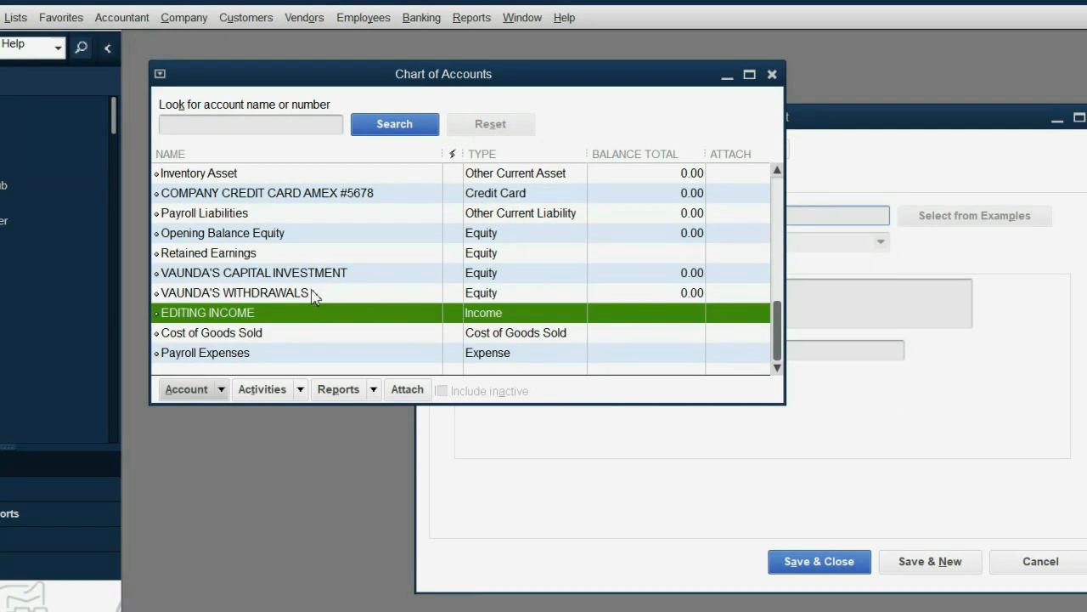
left_click(313, 294)
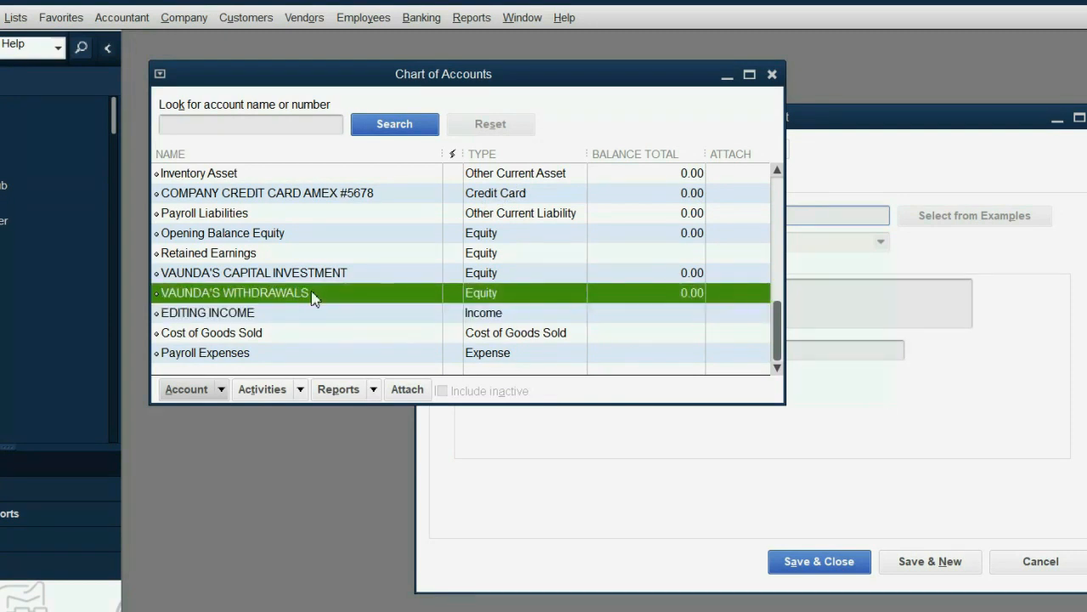
Close the open account form and account list, and reopen the chart of accounts.
key("Escape")
key("Escape")
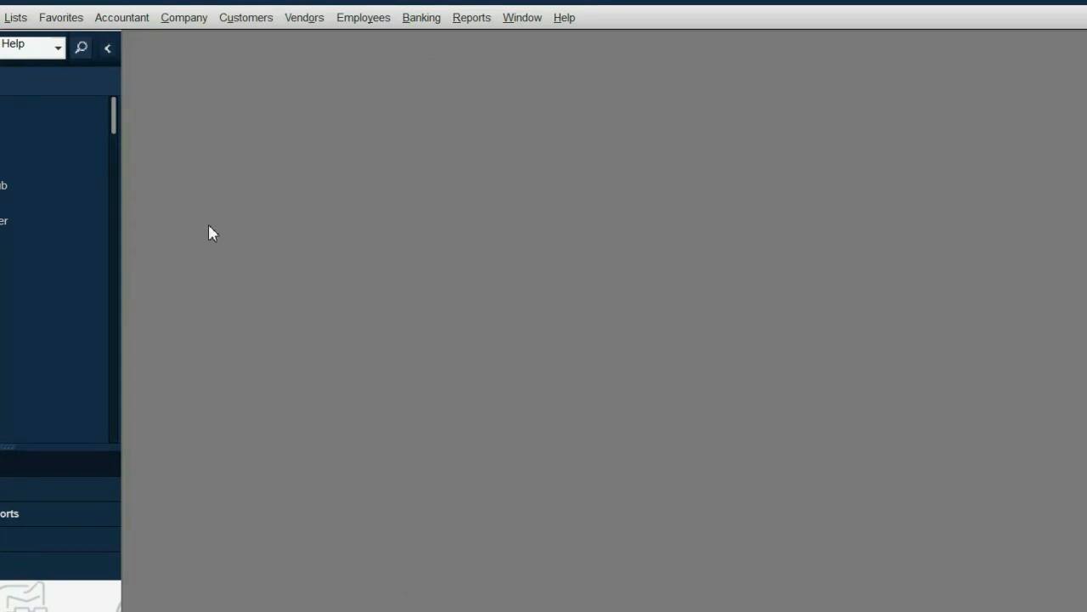
left_click(15, 18)
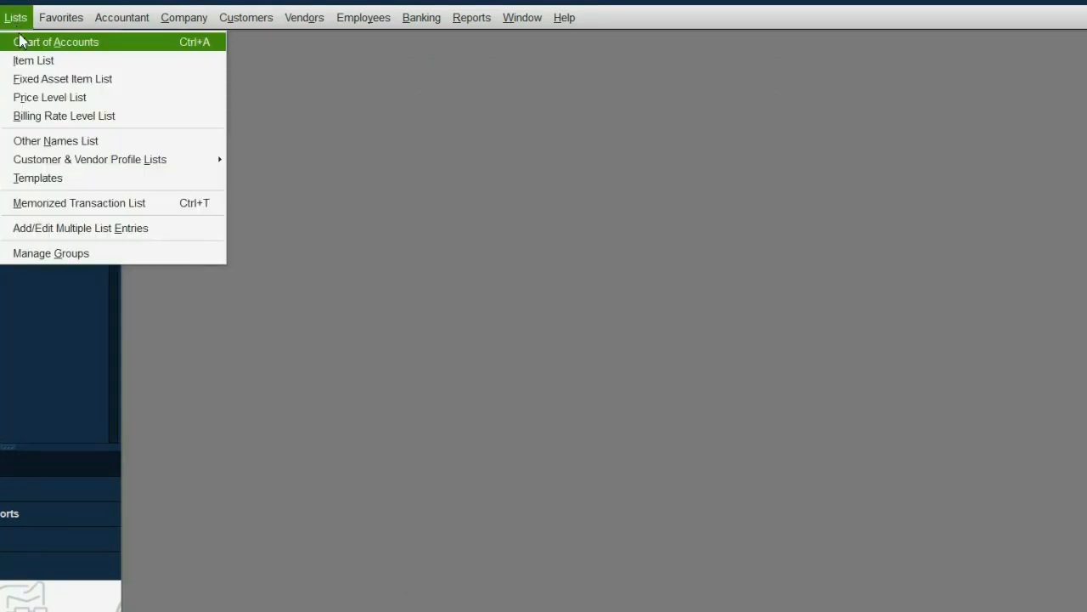
left_click(19, 41)
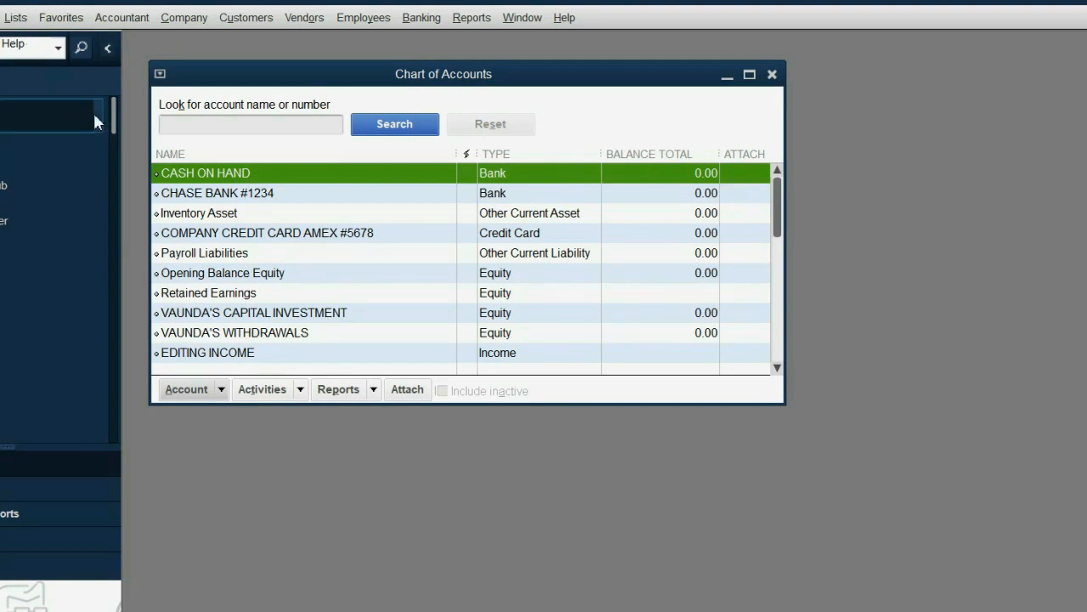
scroll(250, 213, "down", 1)
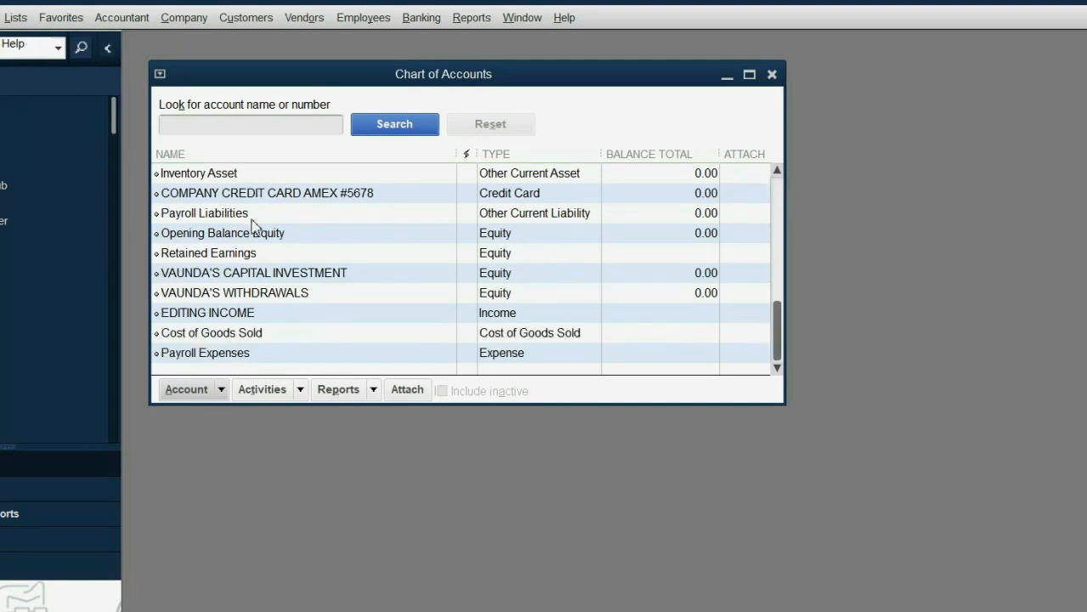
Open the owner's WITHDRAWALS equity account for editing, review its account type and name, and save and close it.
left_click(252, 293)
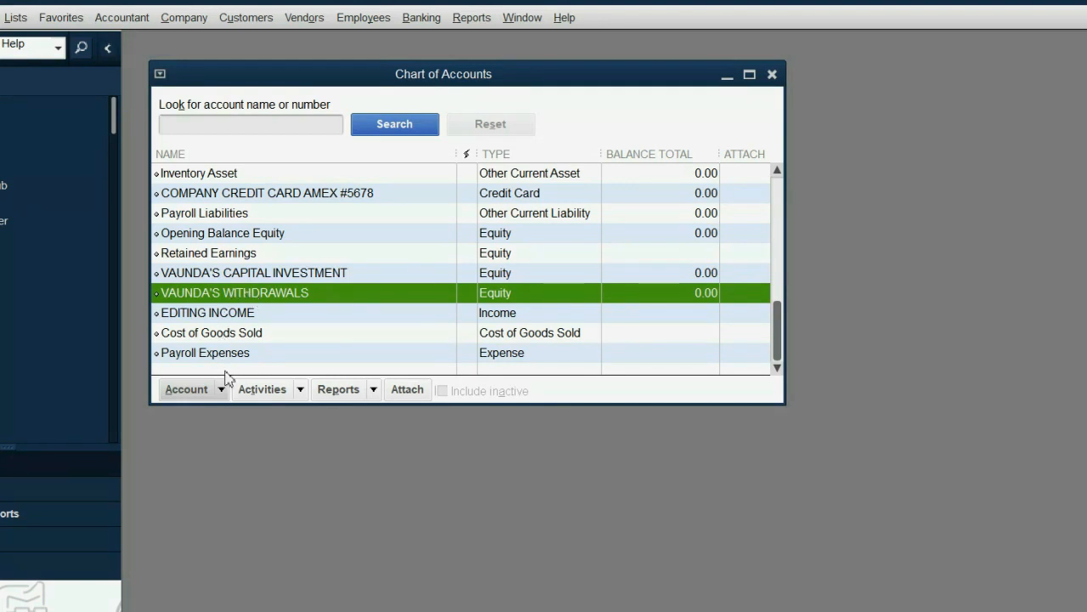
left_click(196, 395)
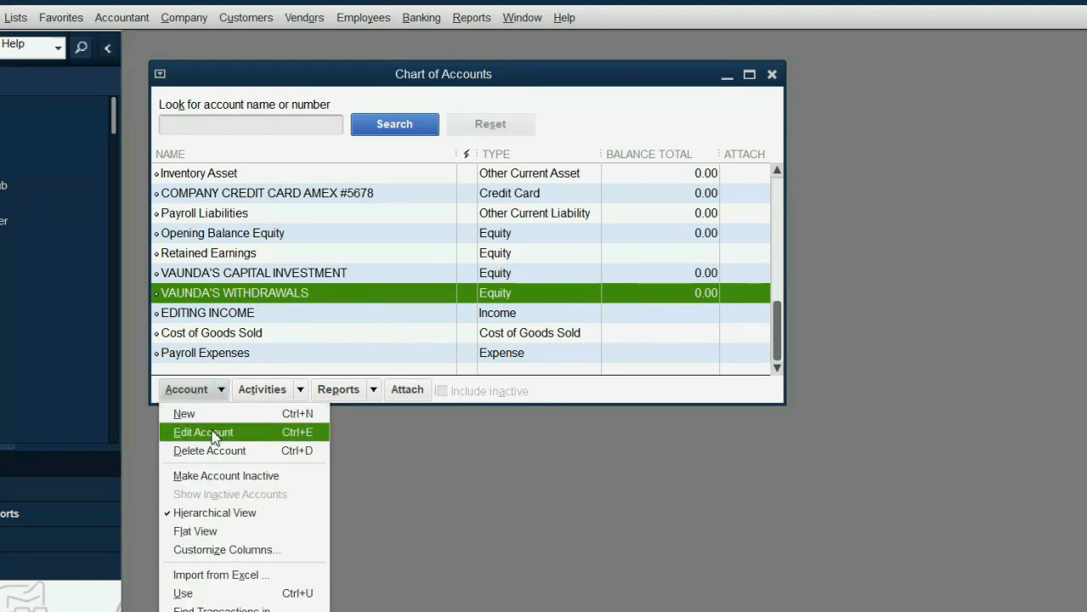
left_click(208, 433)
left_click_drag(581, 120, 401, 154)
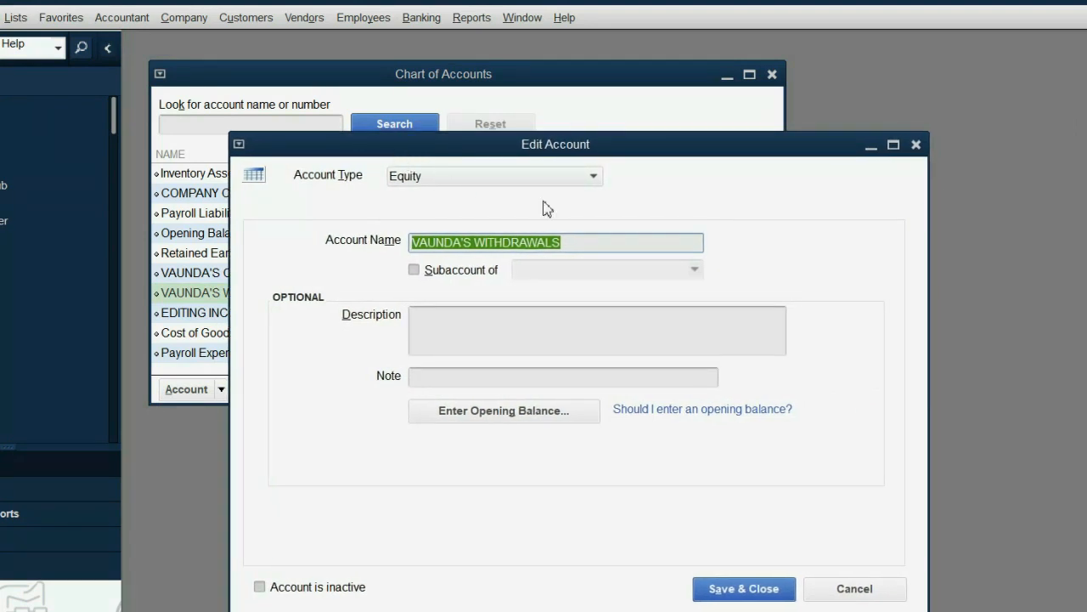
left_click(565, 242)
mouse_move(565, 242)
left_mouse_down()
mouse_move(426, 242)
mouse_move(585, 243)
left_mouse_up()
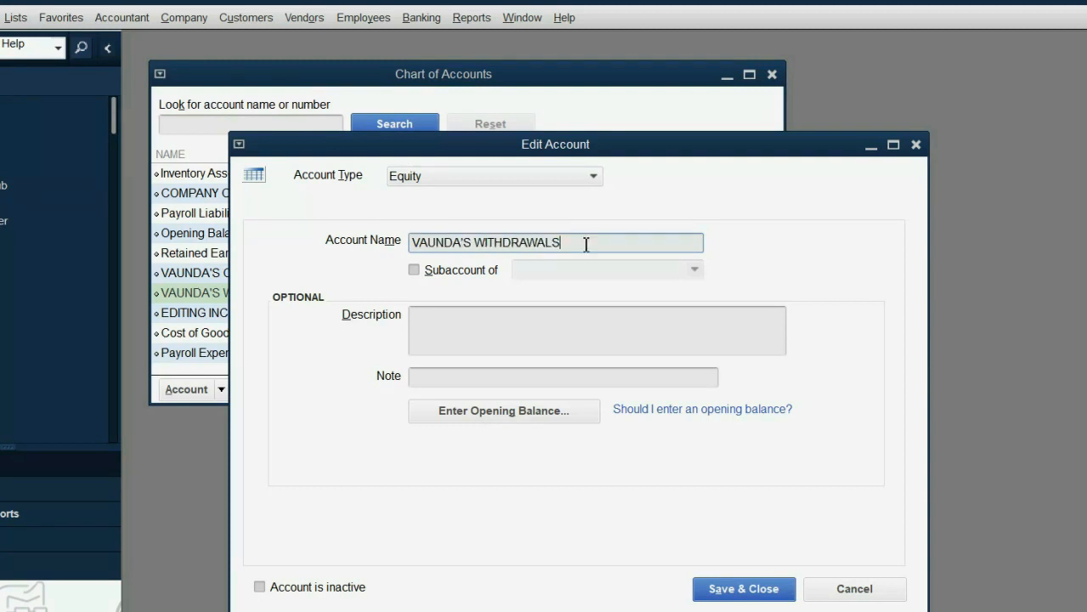
left_click(528, 180)
left_click(529, 180)
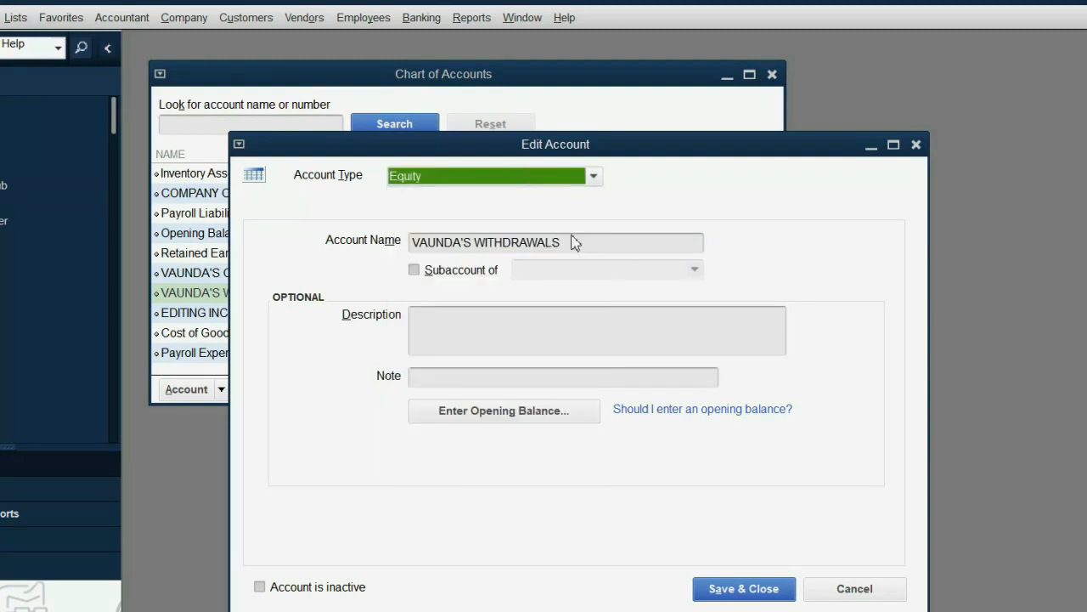
left_click(744, 589)
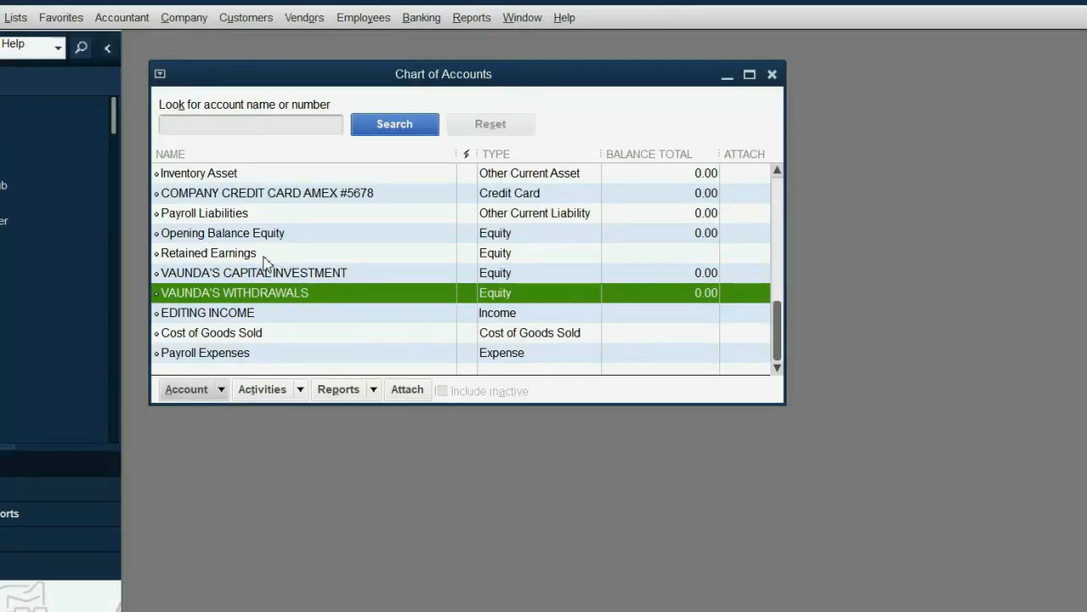
Delete the Cost of Goods Sold account from the chart of accounts and confirm the deletion.
left_click(253, 357)
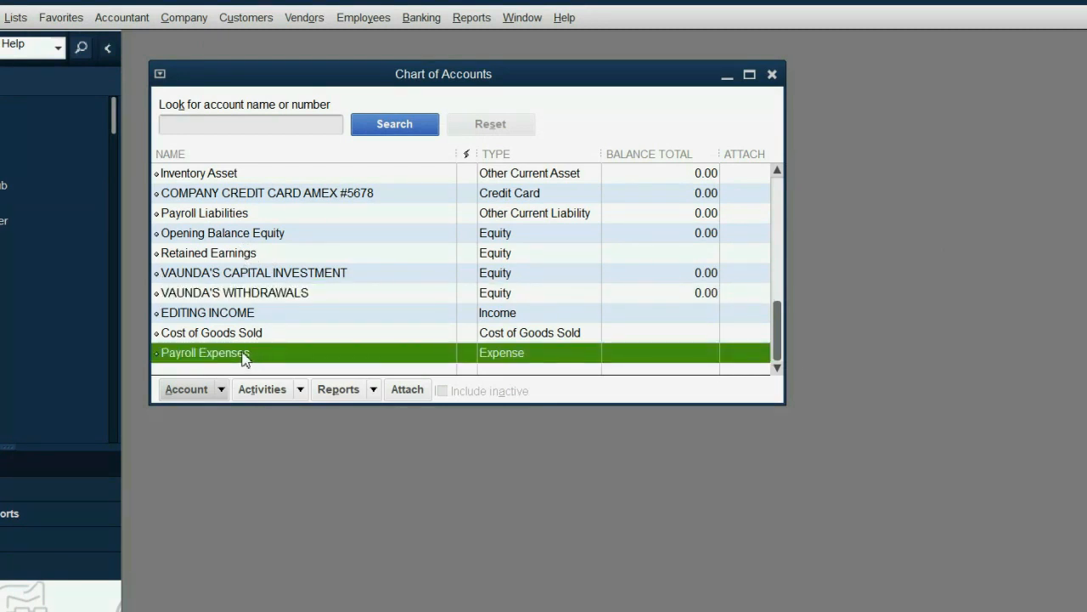
left_click(249, 336)
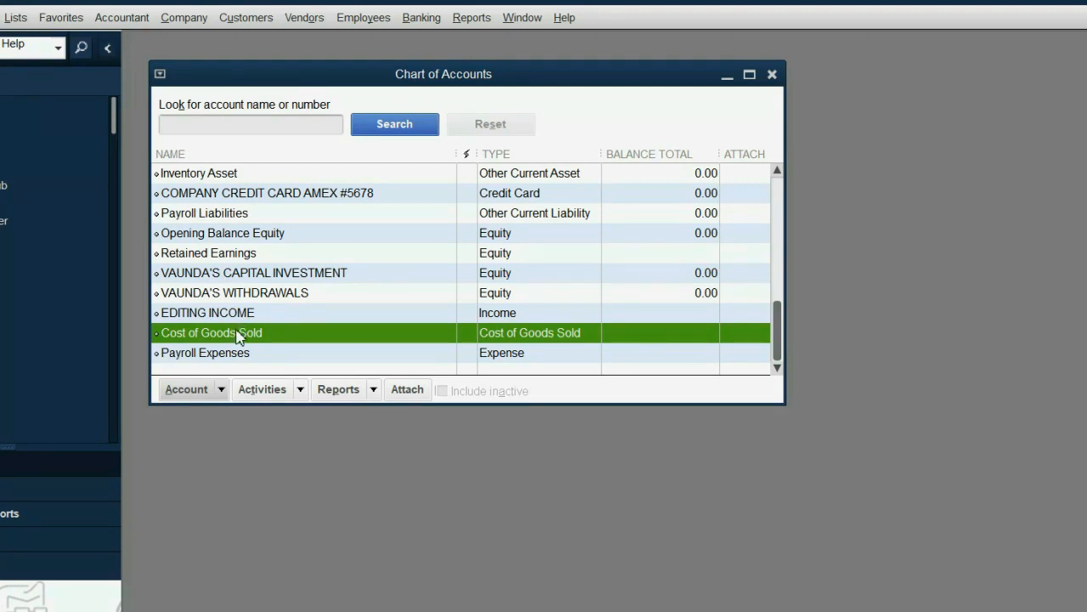
left_click(199, 392)
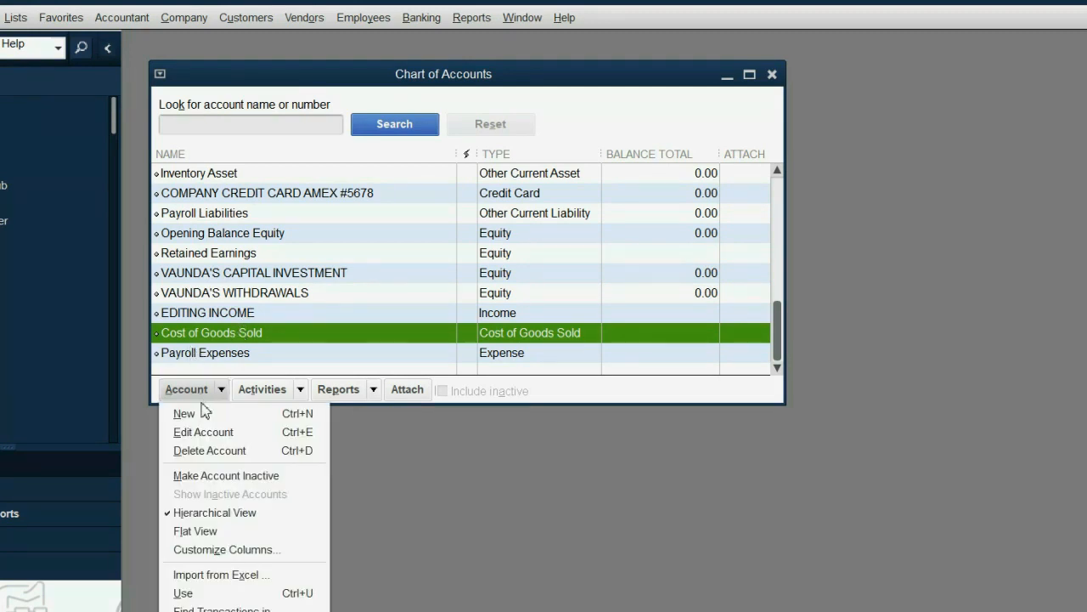
left_click(226, 452)
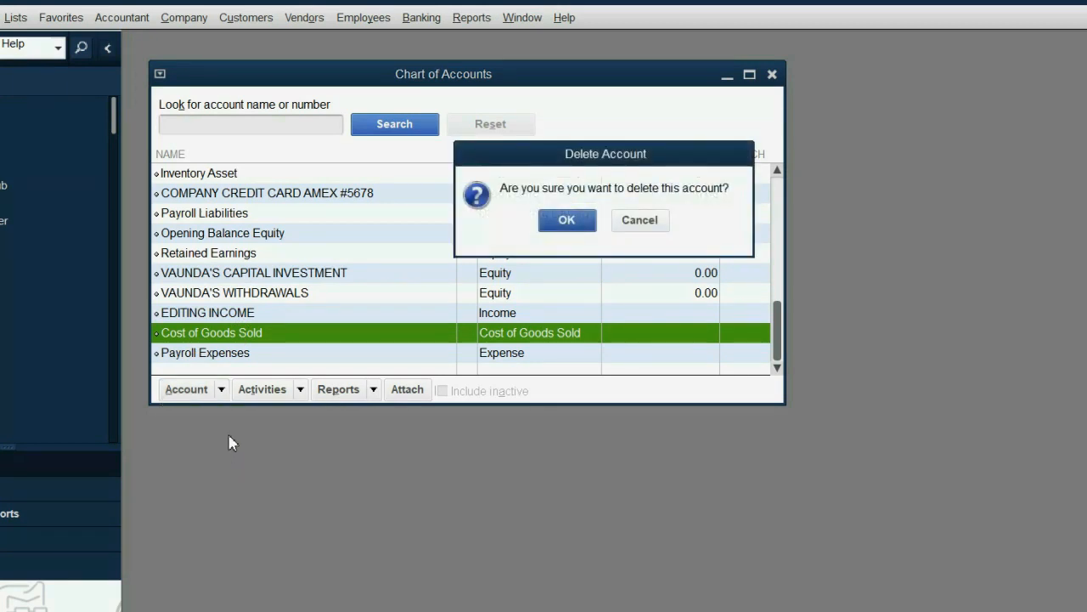
left_click(571, 223)
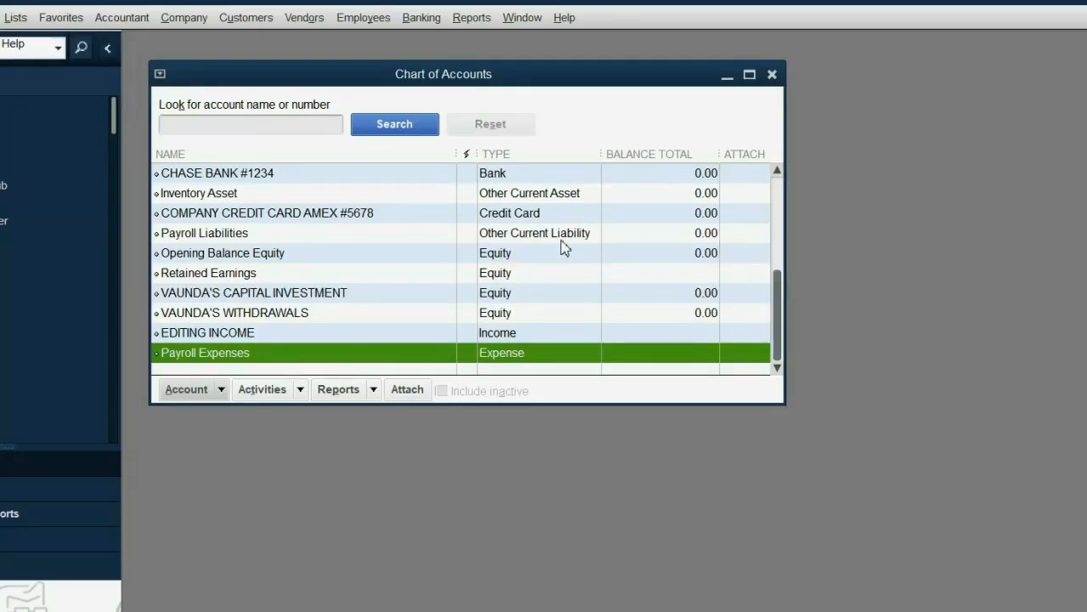
Make the Inventory Asset account inactive in the chart of accounts.
left_click(258, 192)
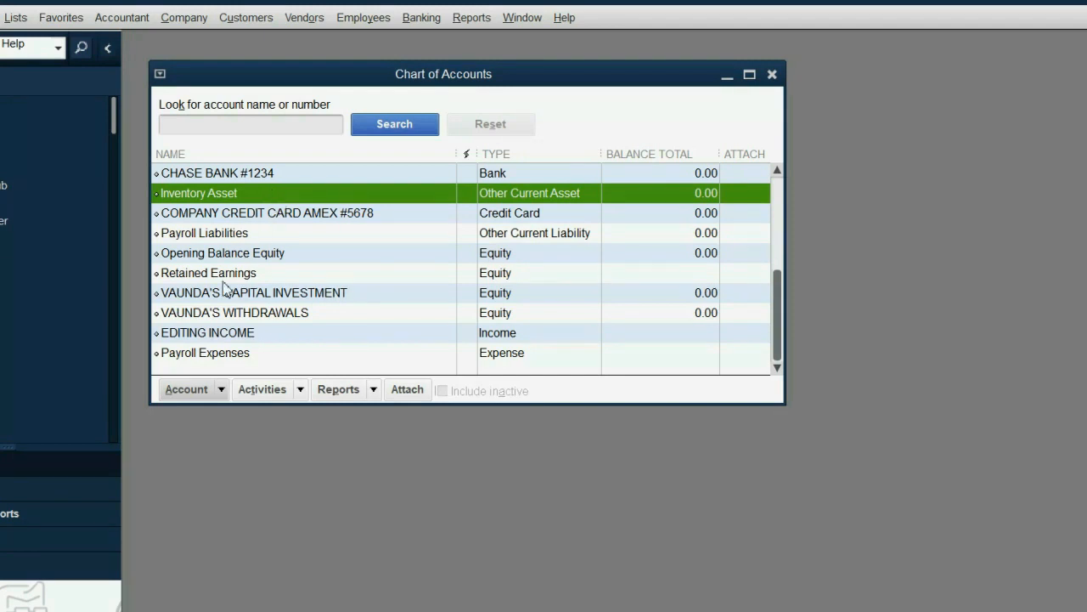
left_click(198, 389)
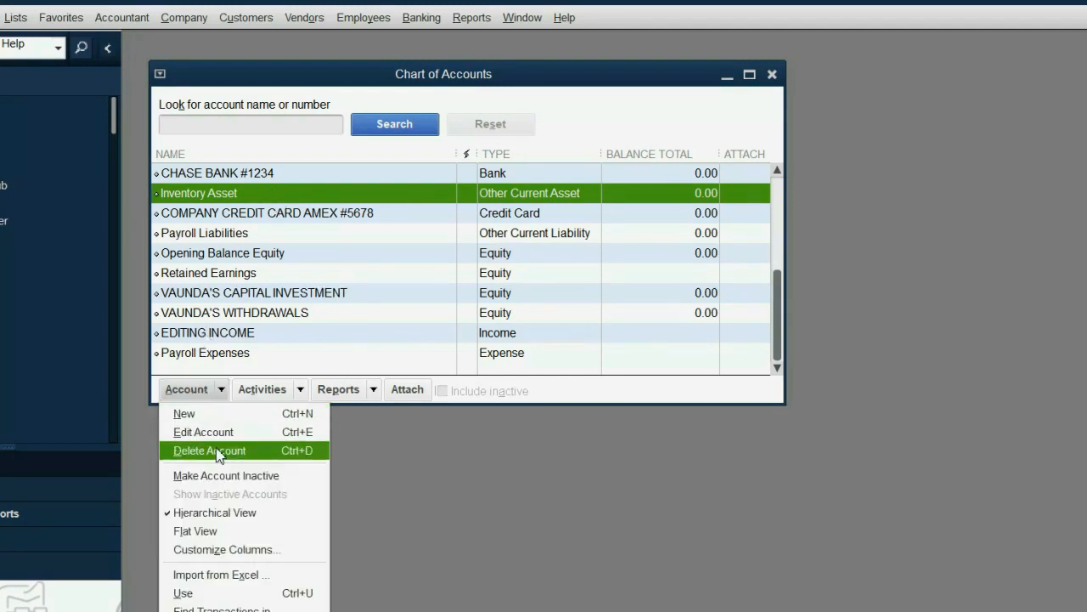
left_click(223, 476)
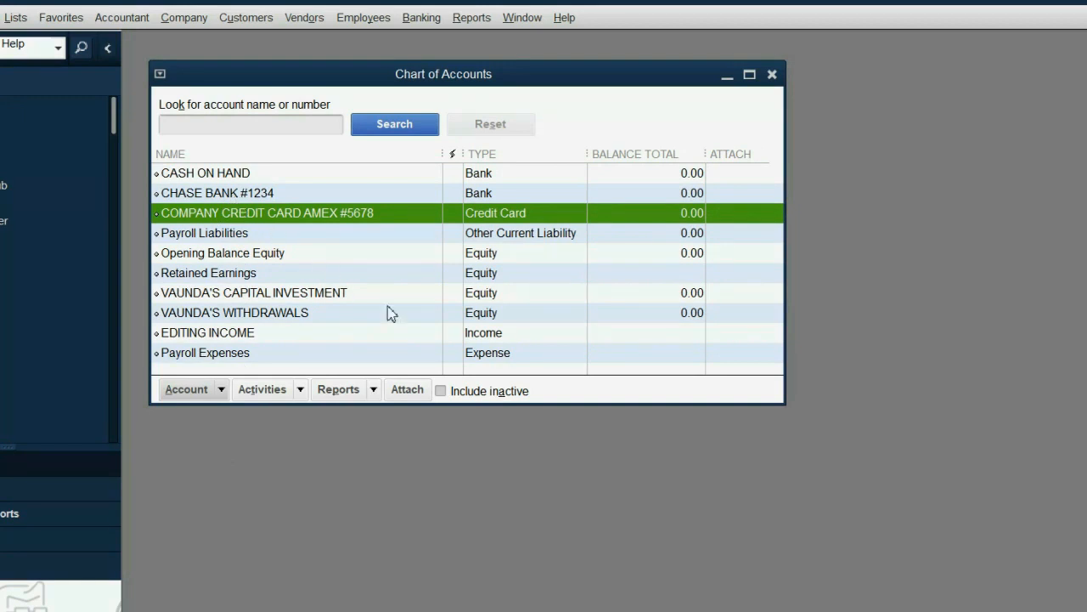
Toggle the display of inactive accounts on, off and on again, checking how Inventory Asset is listed.
left_click(441, 391)
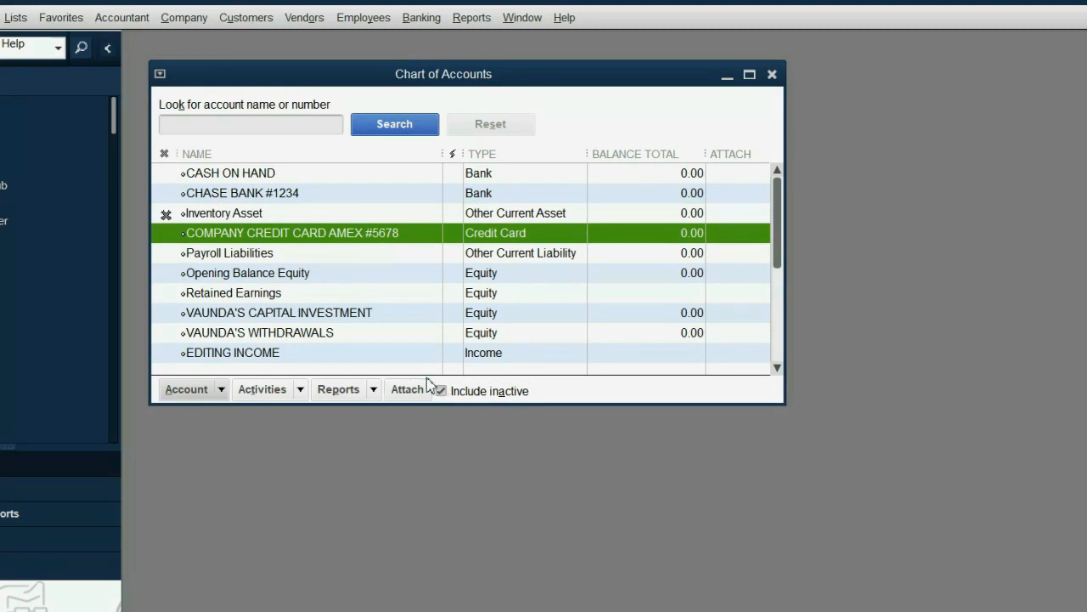
left_click(228, 217)
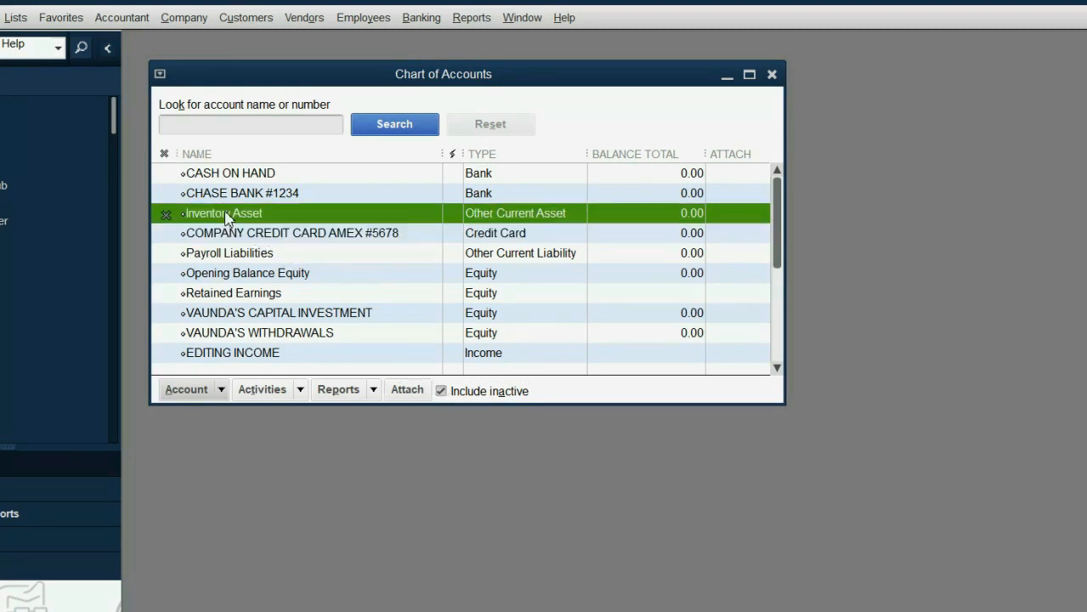
left_click(219, 233)
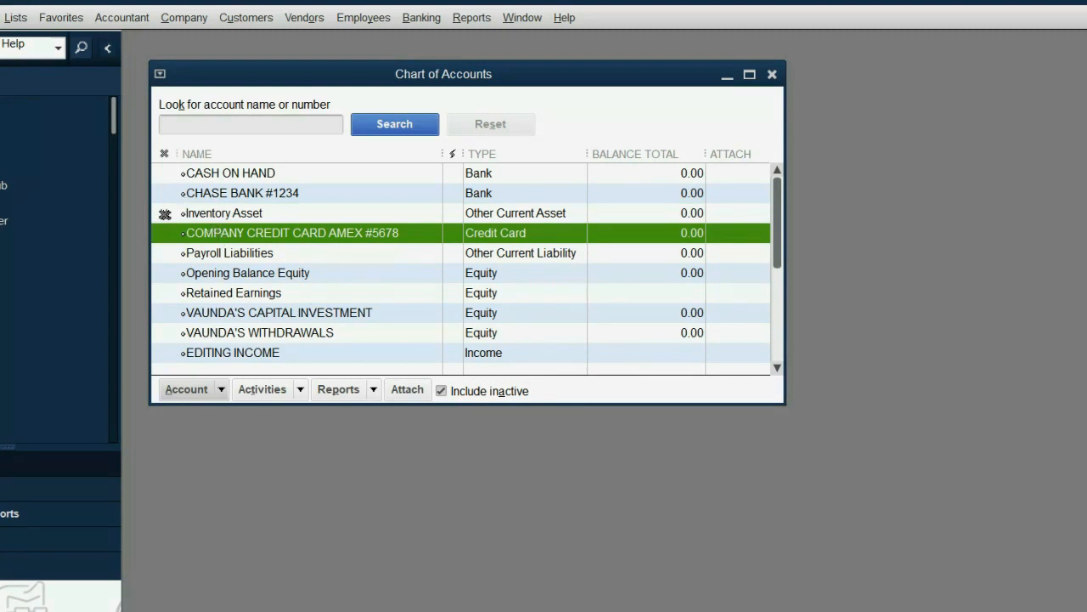
left_click(441, 391)
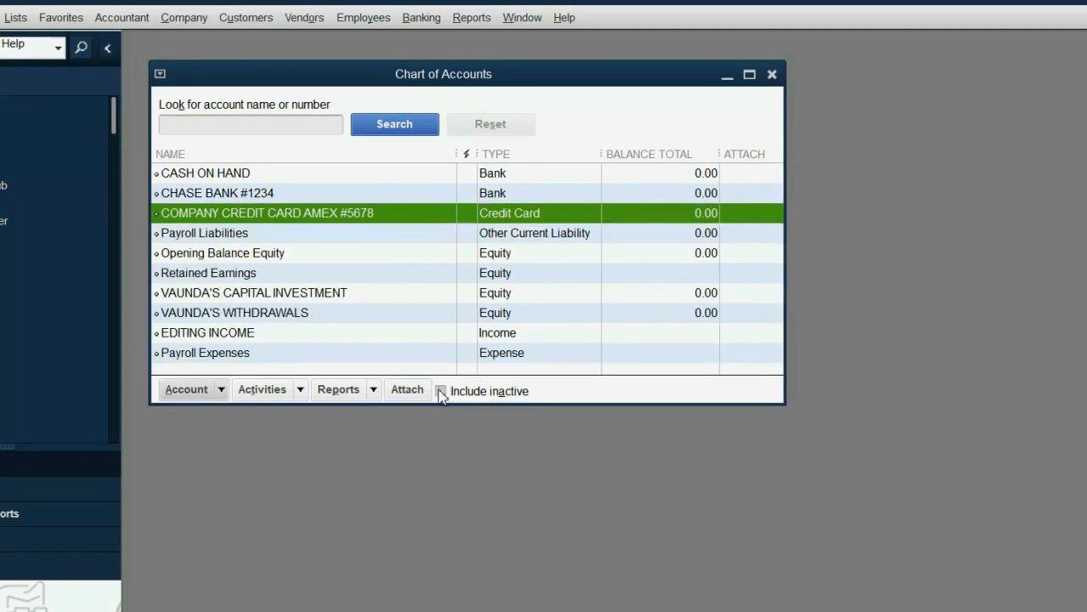
left_click(441, 391)
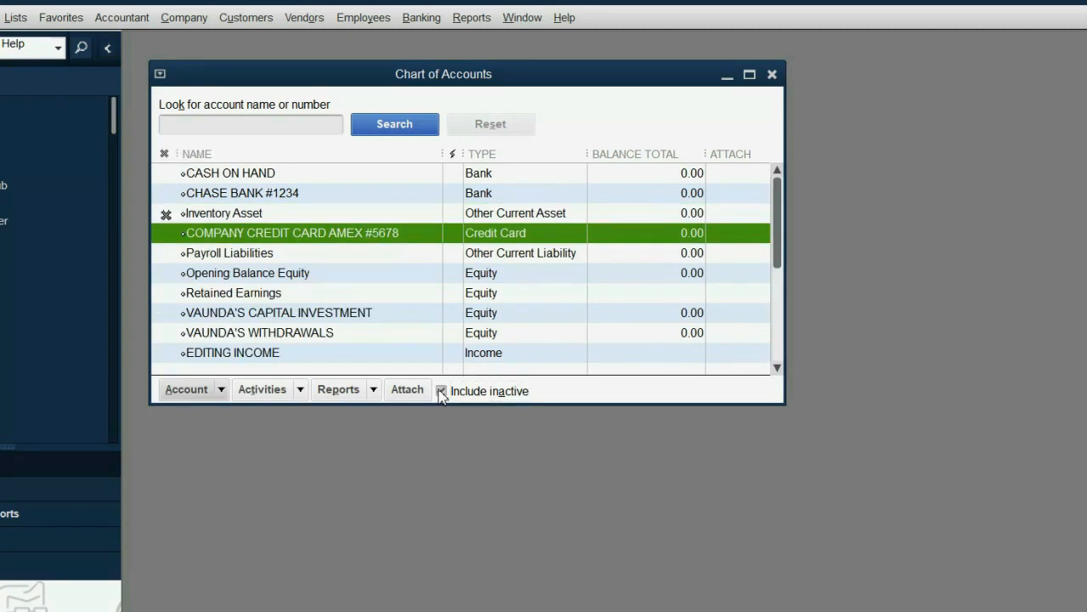
Make the inactive Inventory Asset account active again.
left_click(219, 216)
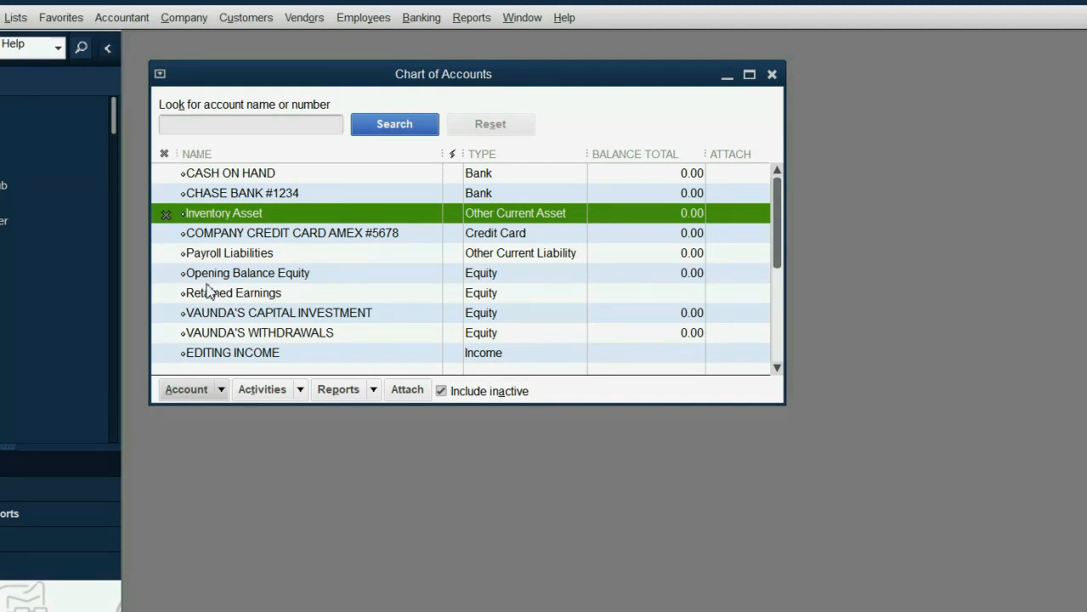
left_click(170, 389)
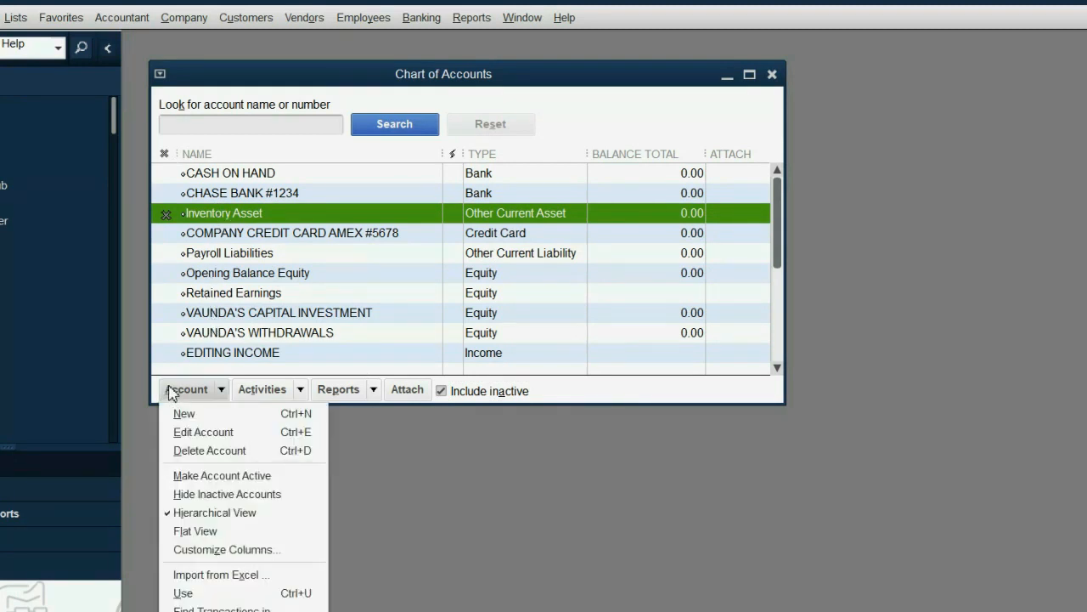
left_click(213, 476)
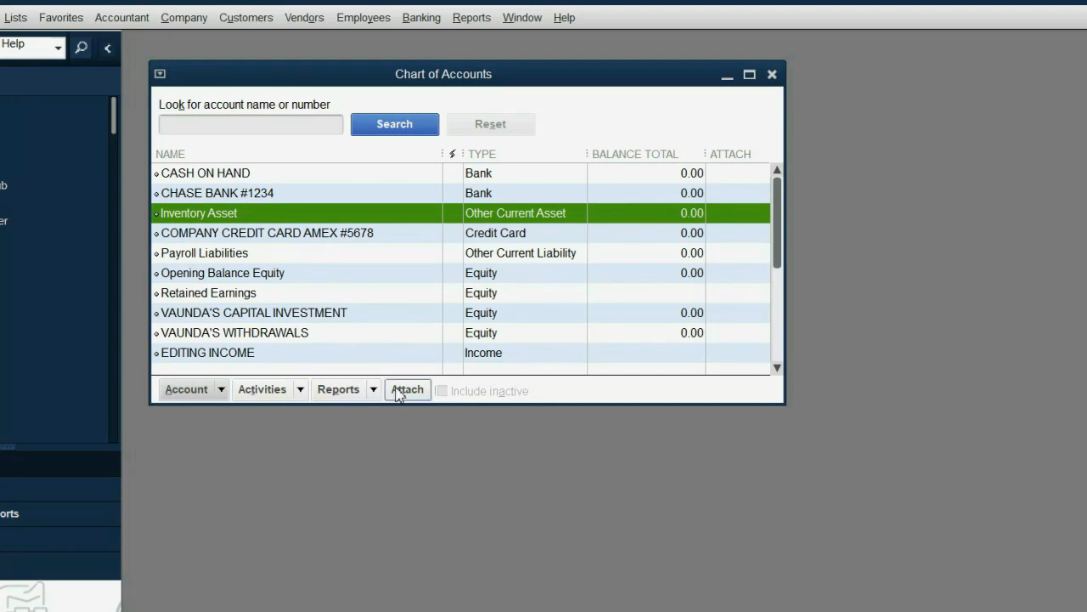
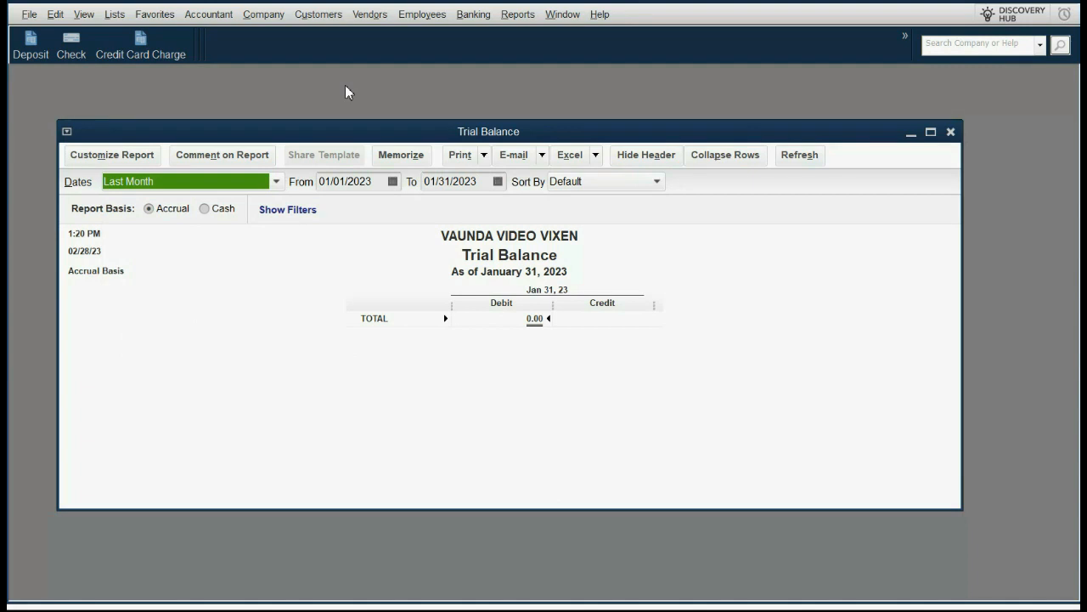
Set the Trial Balance report's date range to All, and make its window narrower, taller and repositioned higher.
left_click(276, 182)
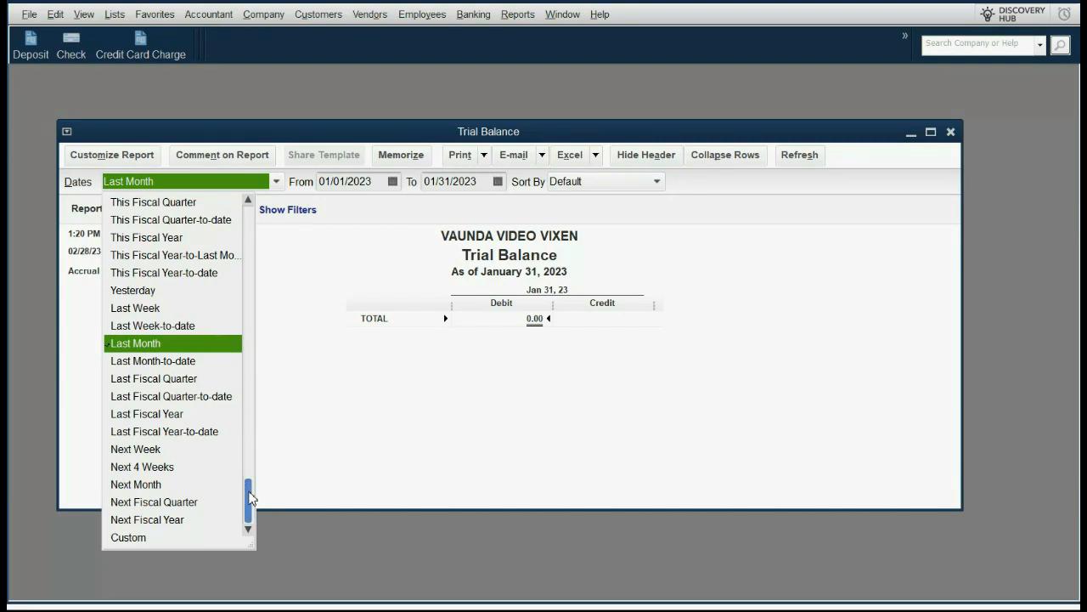
left_click_drag(250, 497, 218, 223)
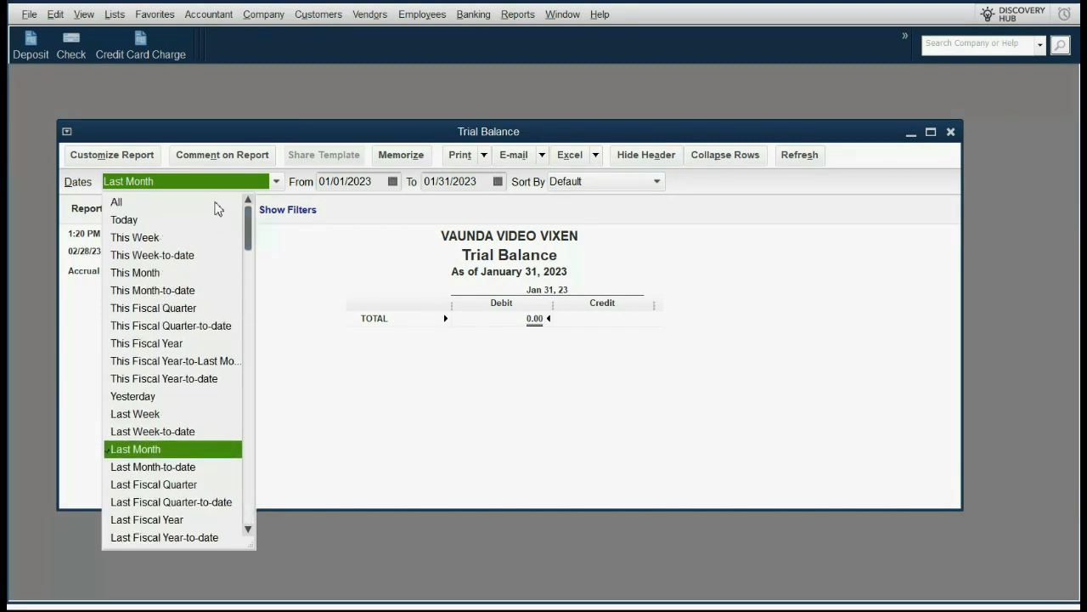
left_click(119, 202)
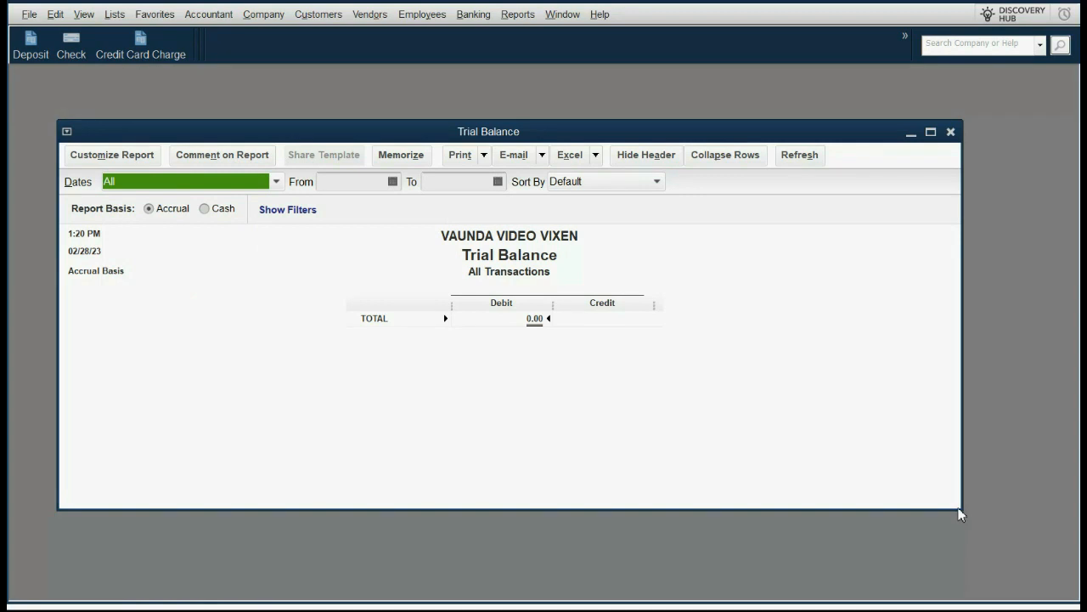
left_click_drag(960, 514, 790, 568)
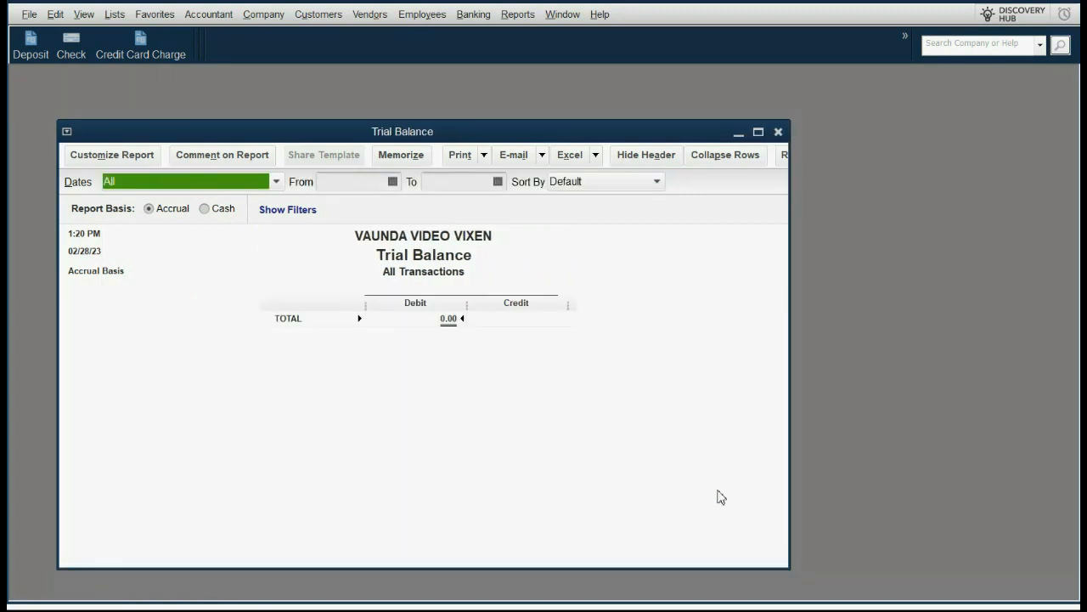
left_click_drag(464, 133, 507, 109)
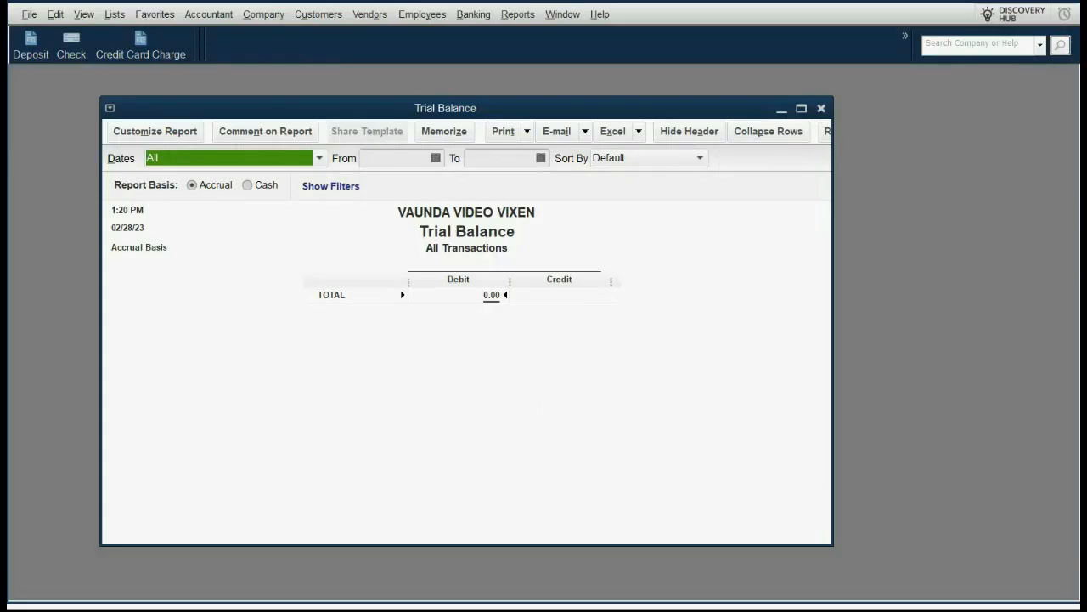
left_click_drag(387, 105, 384, 98)
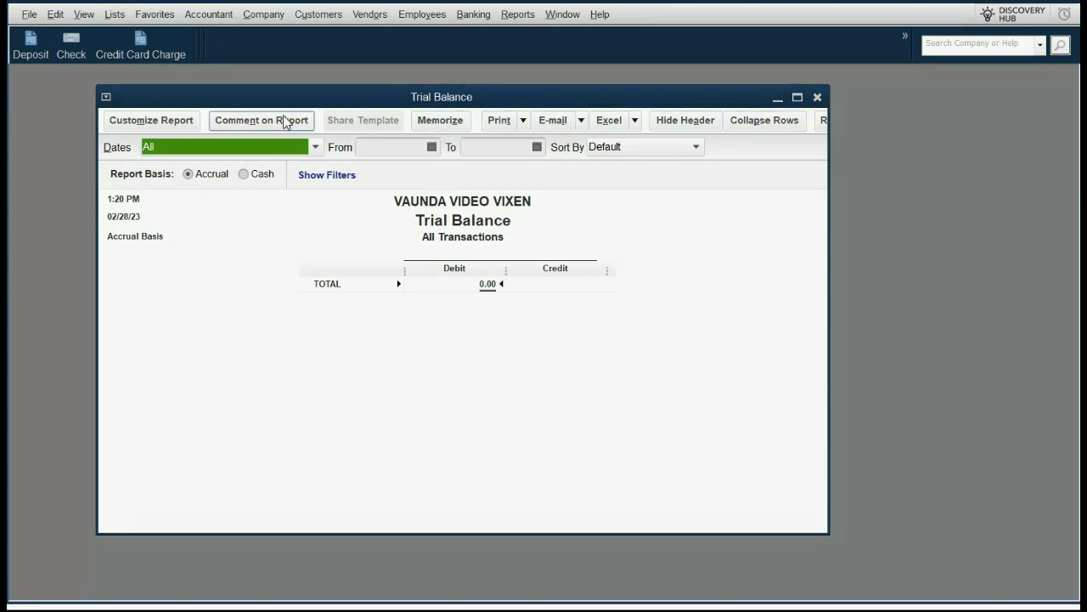
Set the Trial Balance's column label font to size 12, apply the change to all related fonts, and widen the report's account column.
left_click(172, 124)
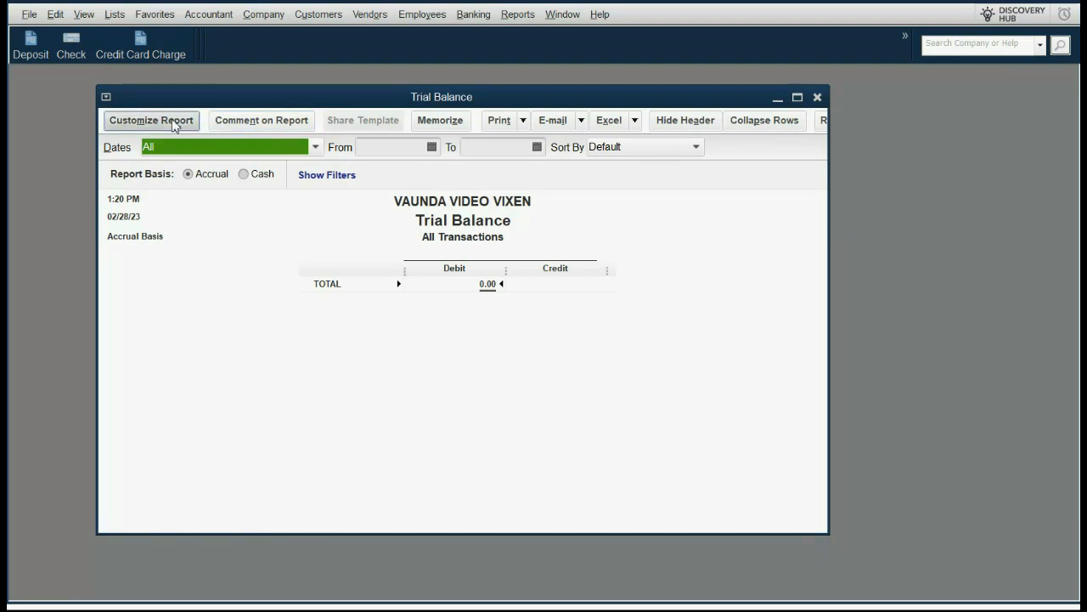
left_click_drag(231, 119, 379, 176)
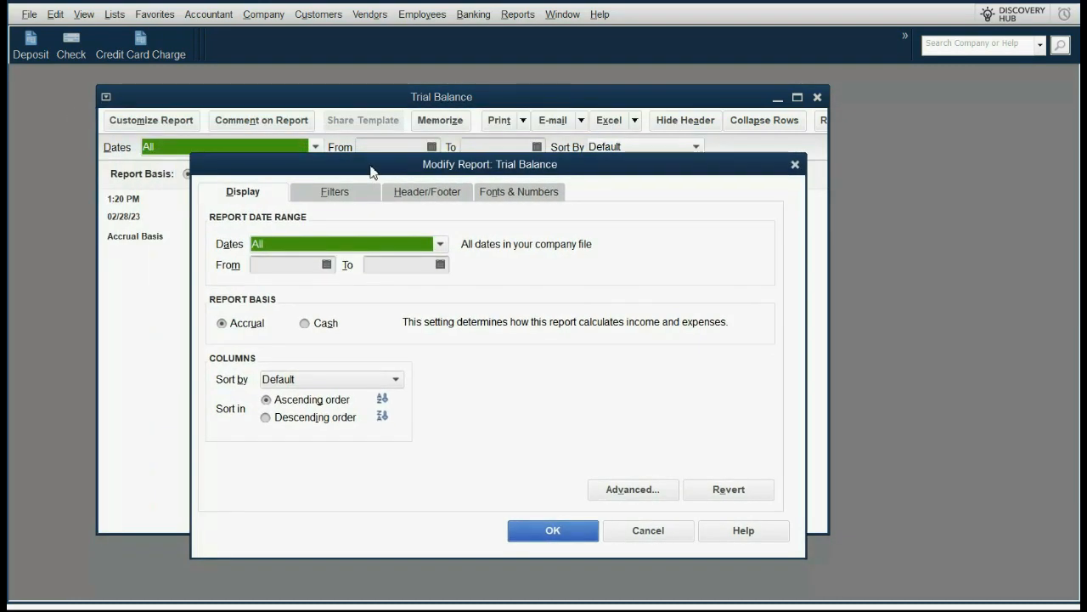
left_click_drag(499, 167, 501, 176)
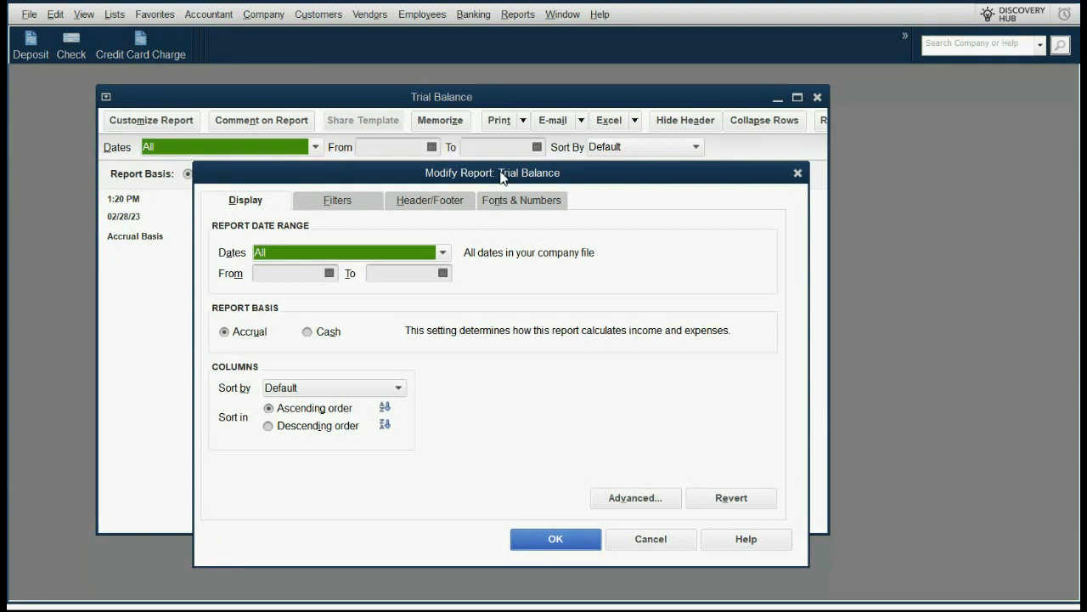
left_click(514, 202)
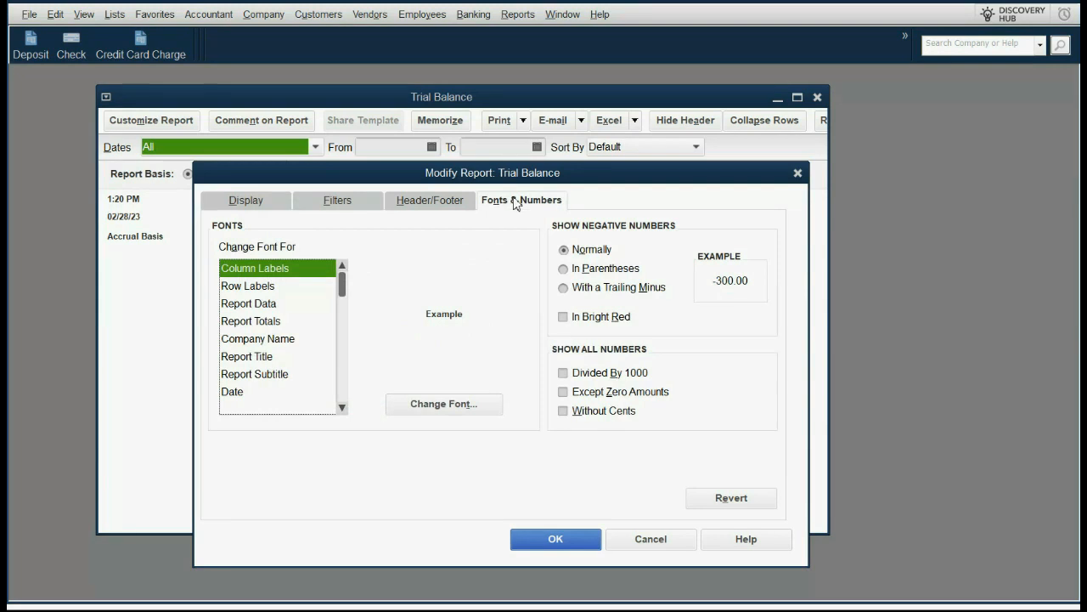
left_click(442, 405)
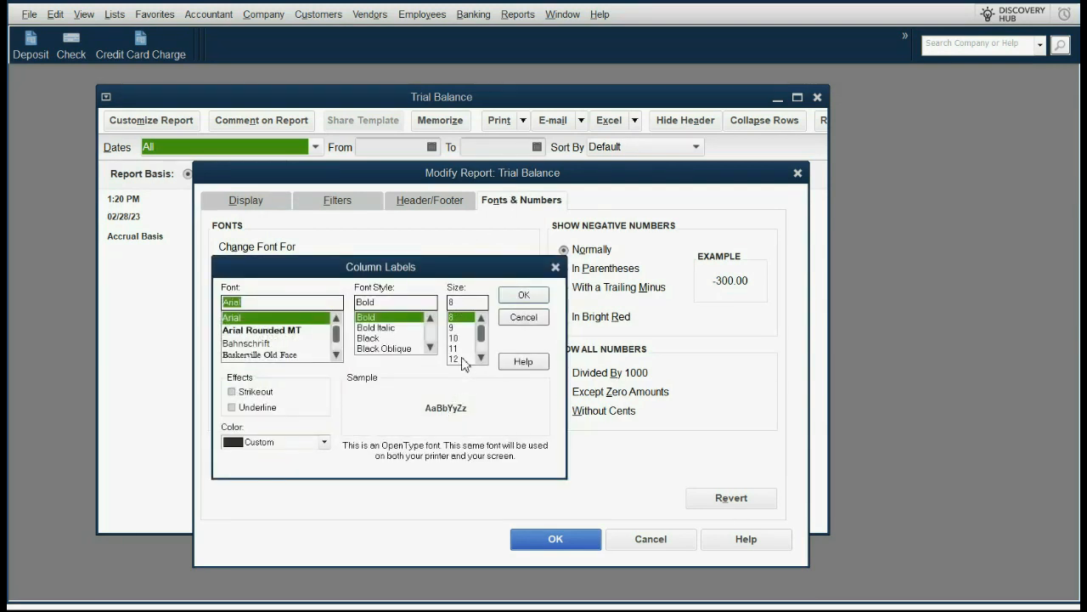
left_click(462, 359)
left_click(523, 294)
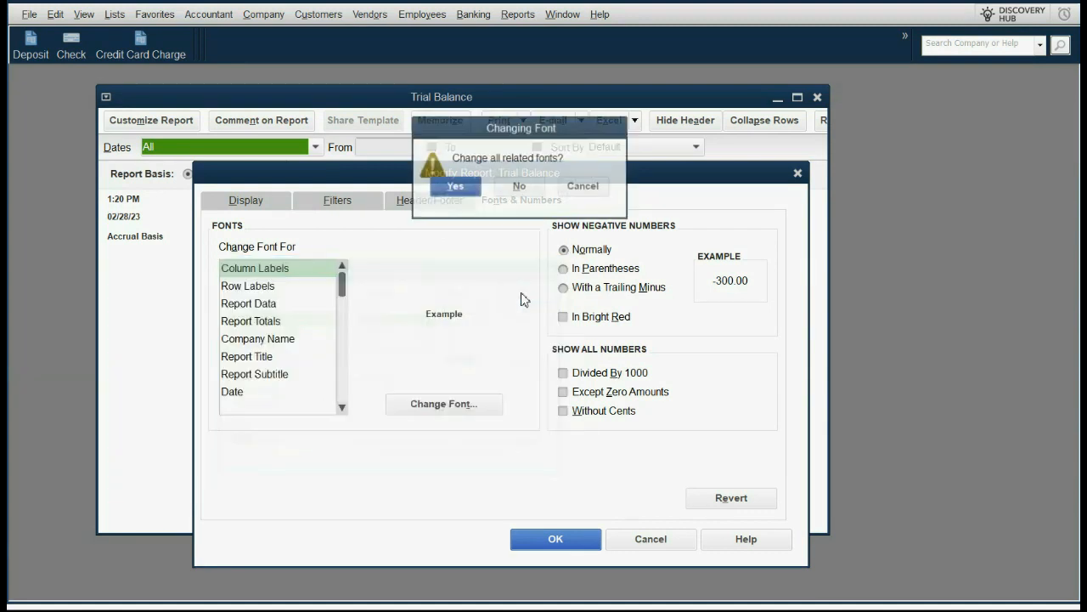
left_click(452, 190)
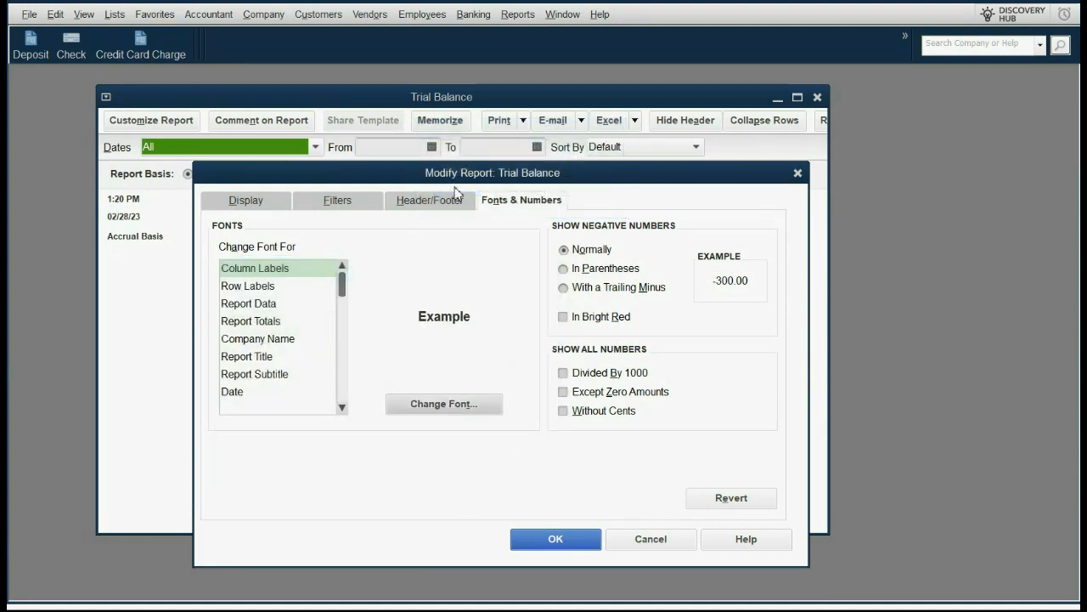
left_click(554, 538)
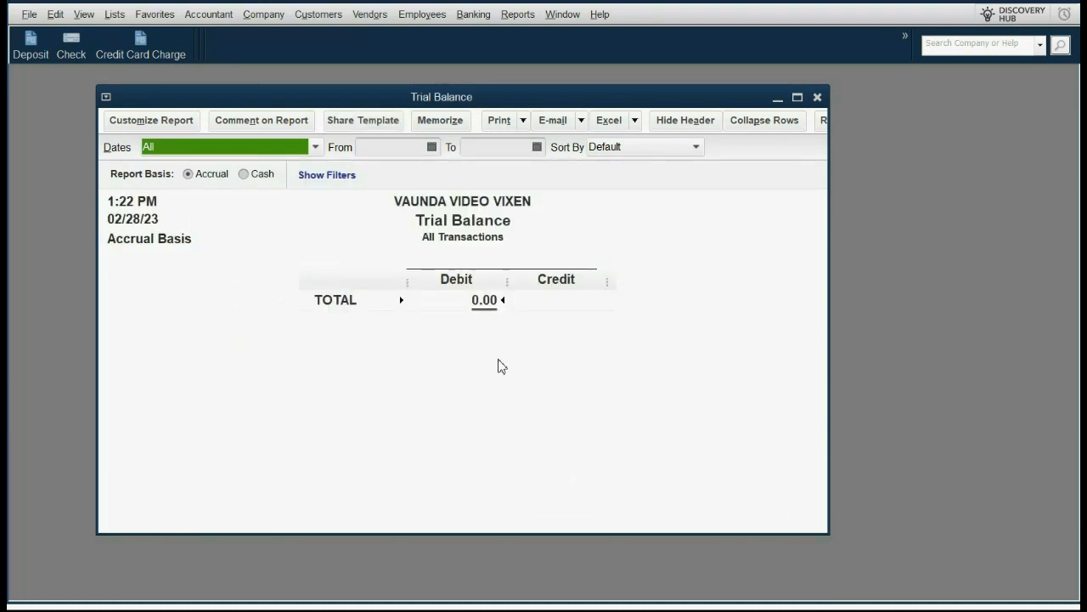
left_click(407, 281)
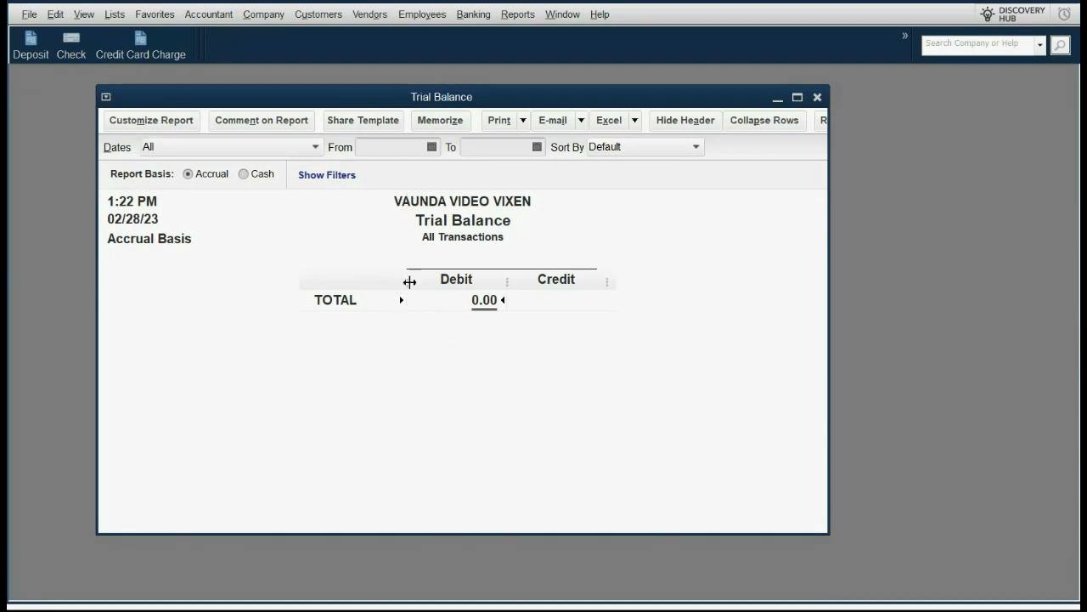
left_click_drag(409, 281, 454, 278)
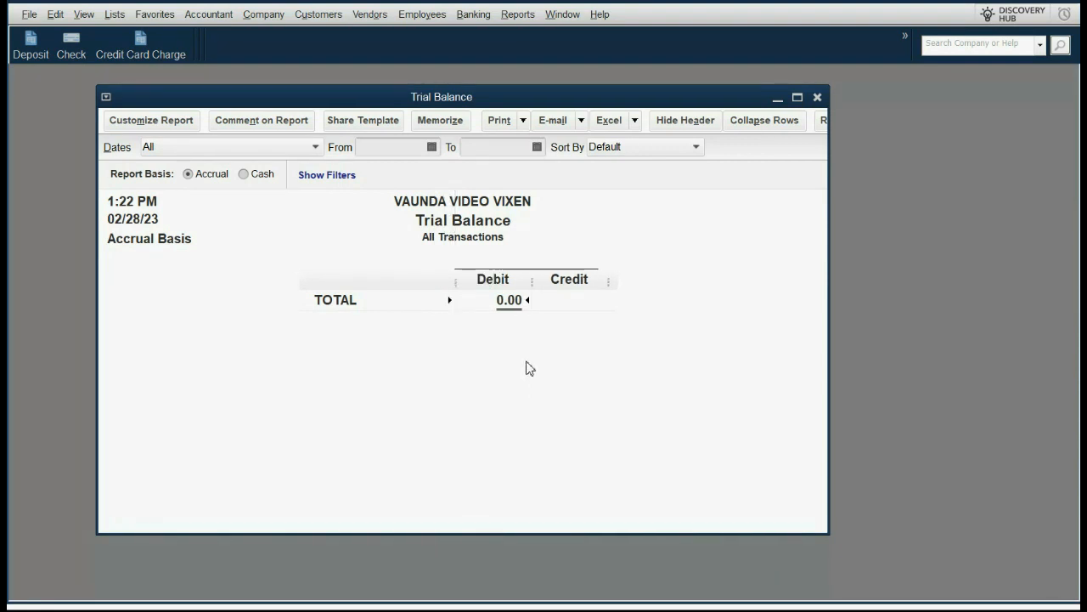
Add the Trial Balance report to the icon bar and close it without memorizing, suppressing the memorize message in future.
left_click(76, 20)
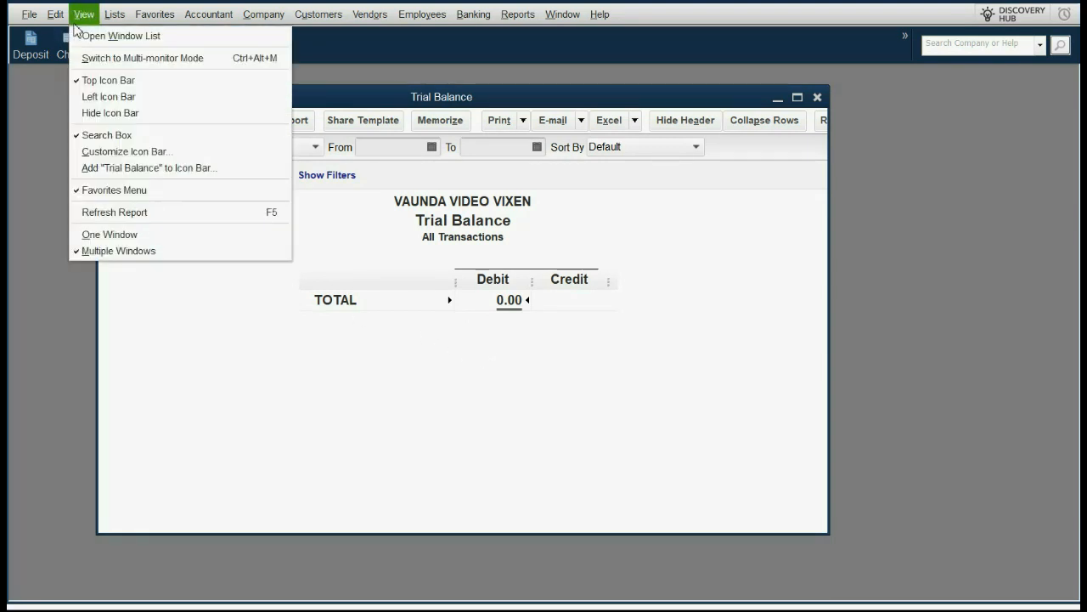
left_click(141, 169)
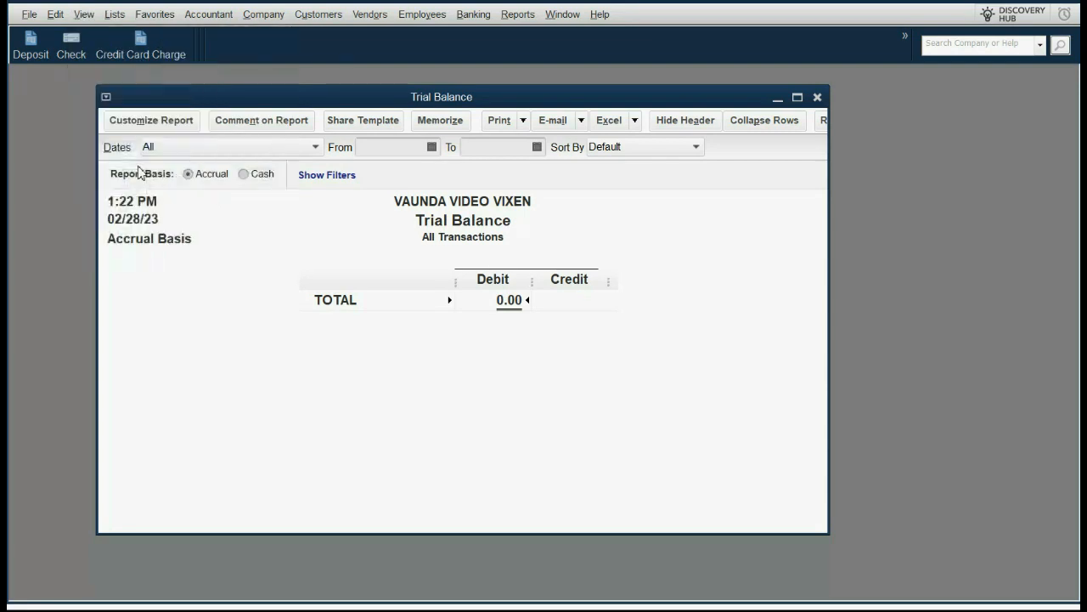
left_click(427, 175)
left_click(818, 98)
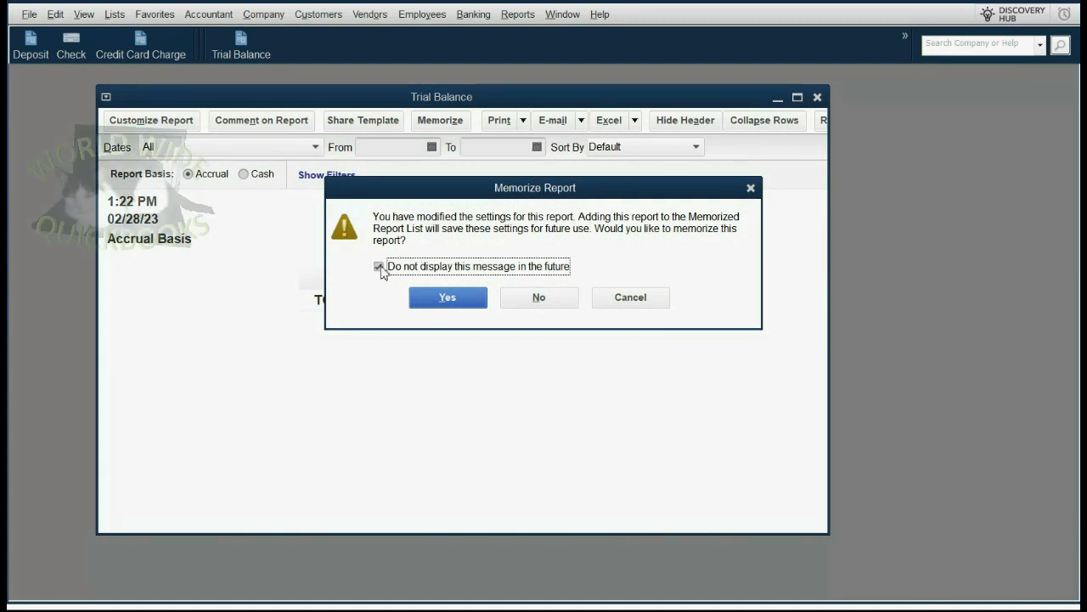
left_click(536, 304)
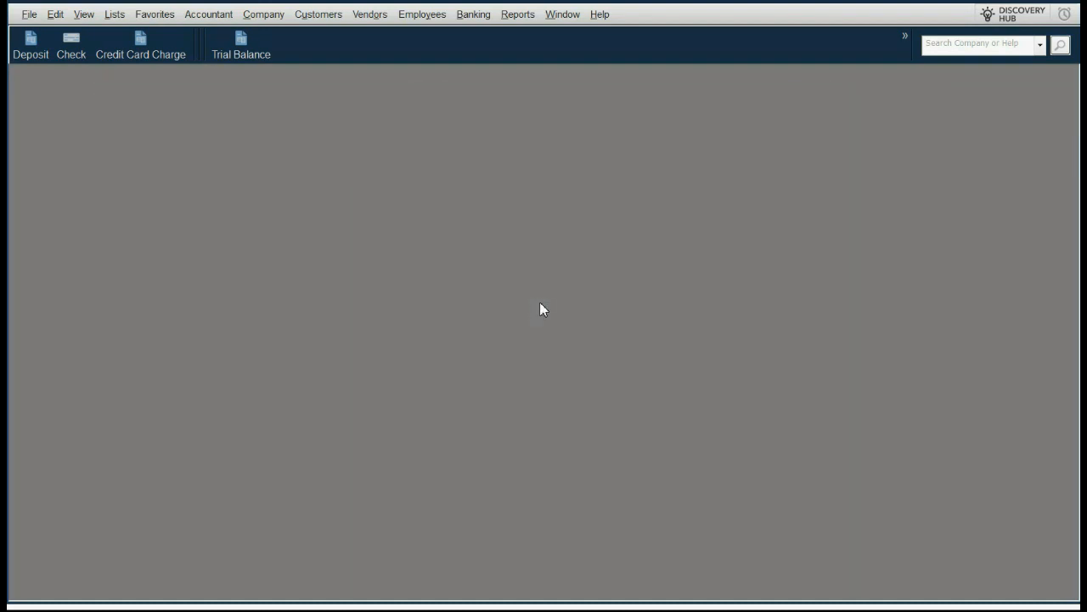
Compare the customized Trial Balance from the icon bar with the default one from the Accountant & Taxes reports, and close both.
left_click(249, 55)
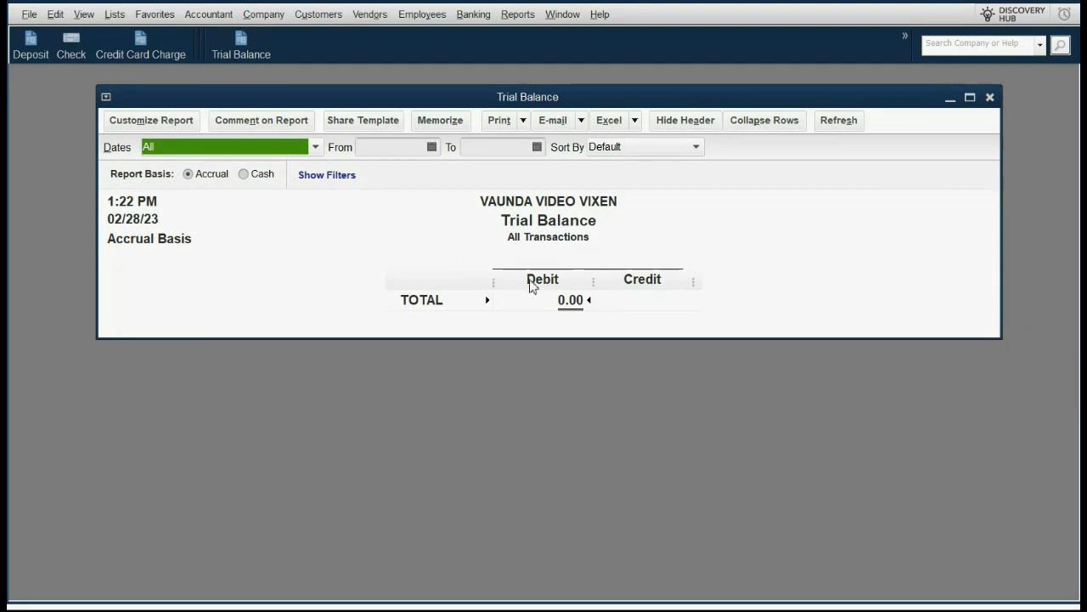
left_click(517, 14)
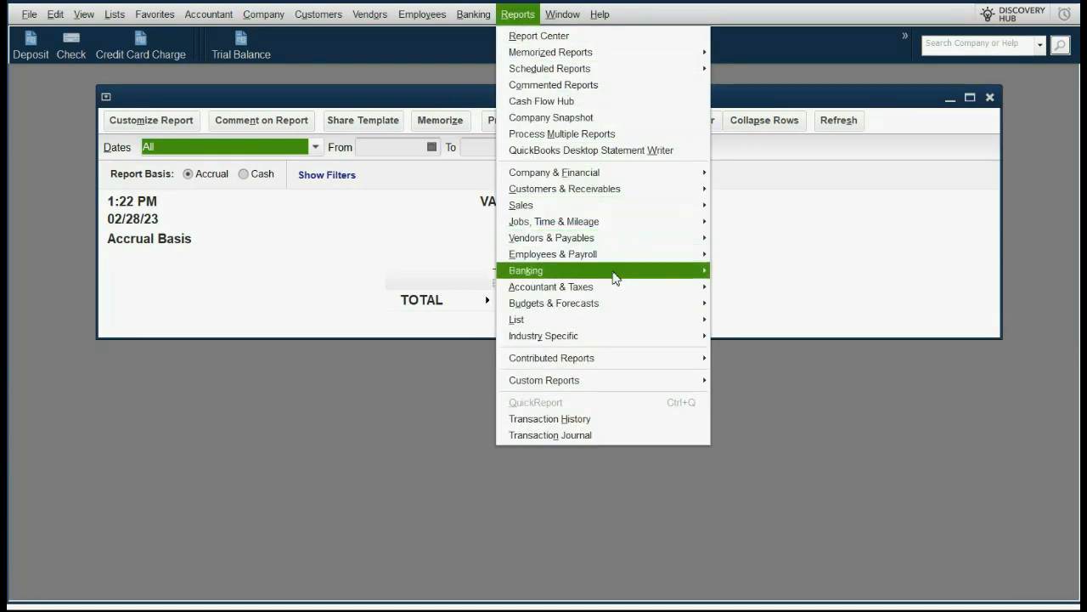
mouse_move(619, 289)
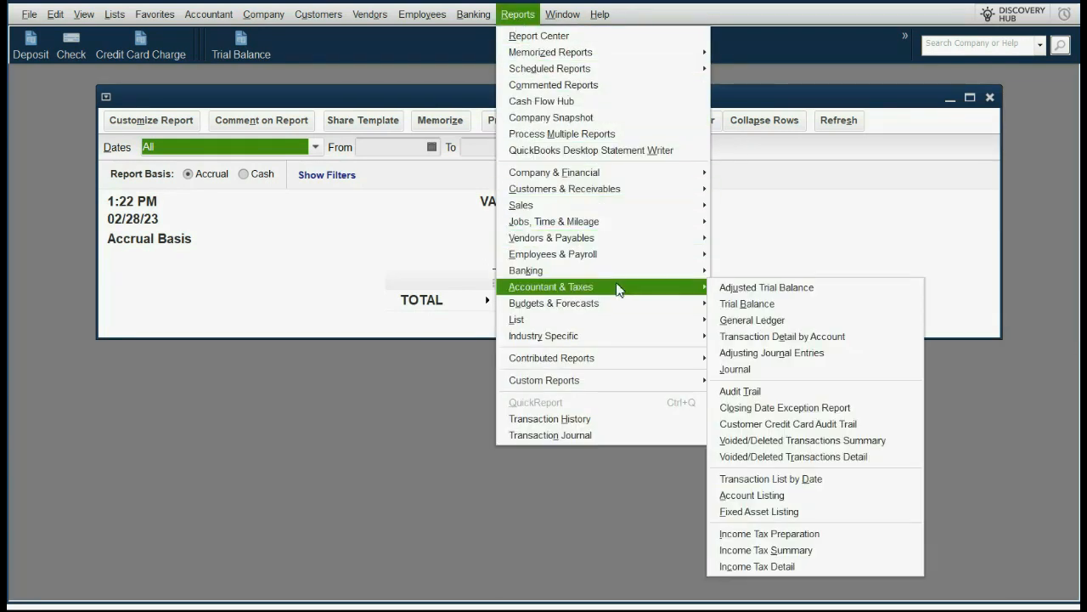
left_click(739, 304)
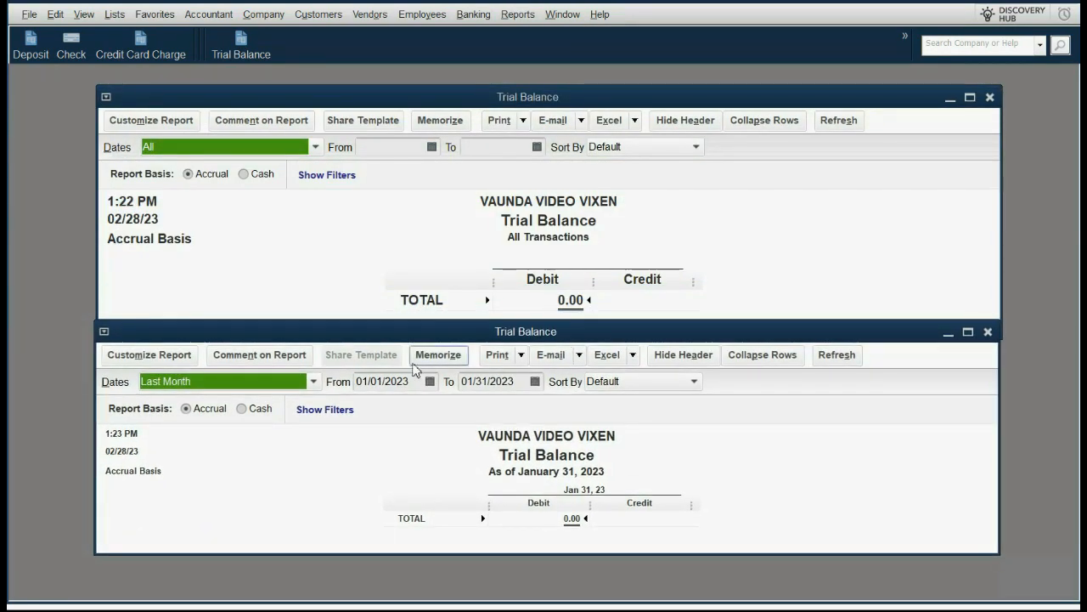
left_click(313, 382)
left_click(314, 382)
left_click(472, 508)
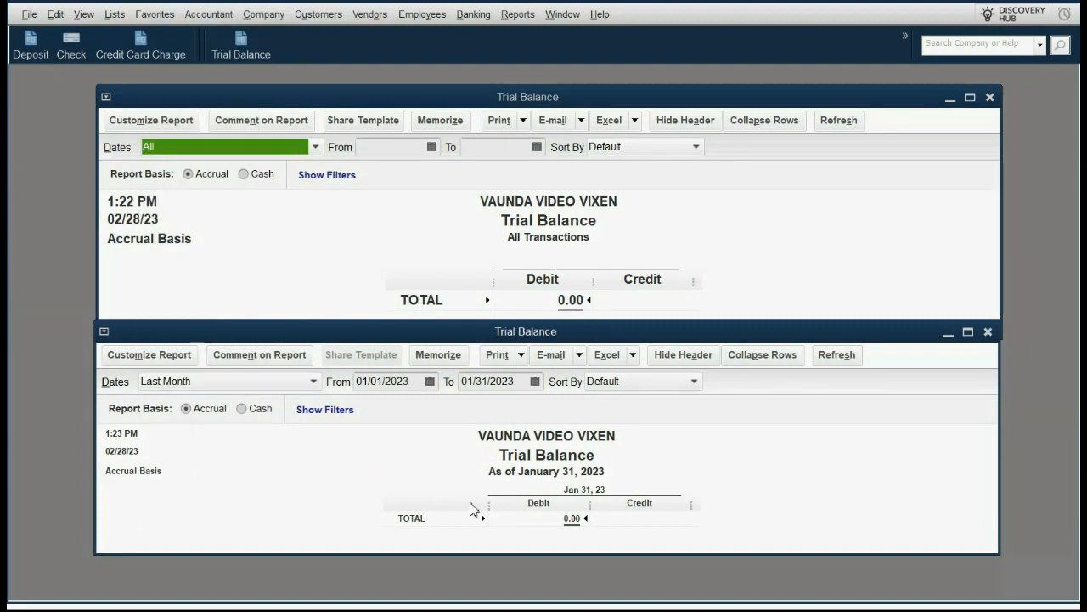
left_click(244, 51)
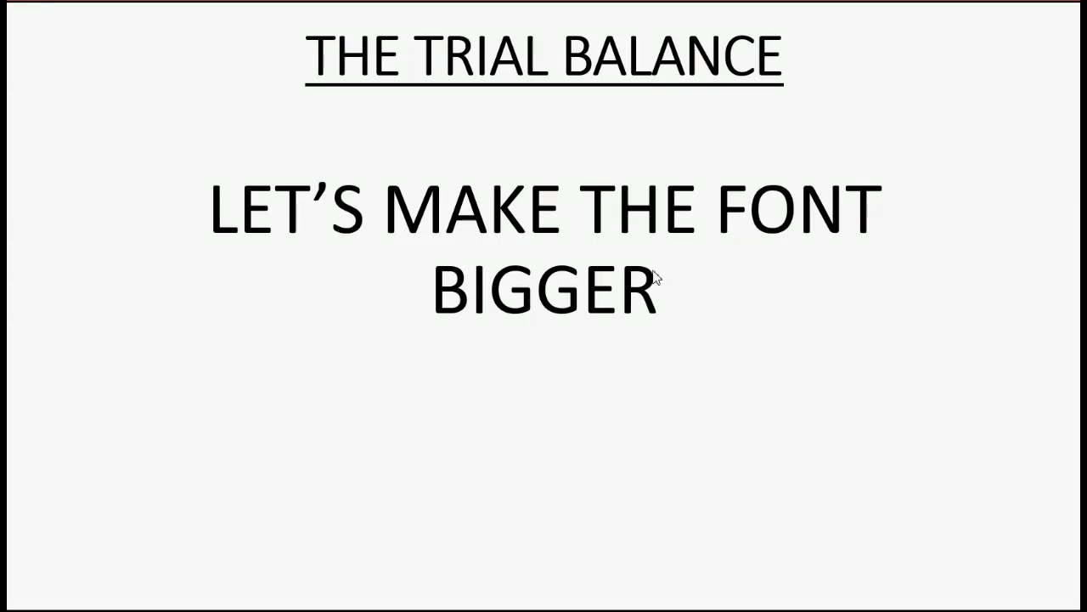
left_click(759, 351)
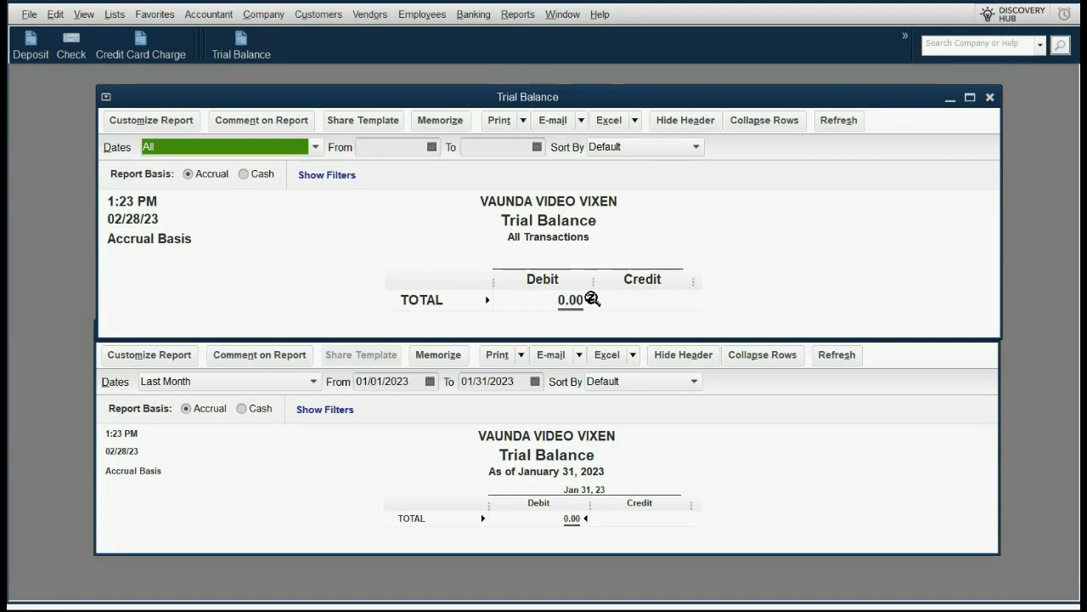
left_click(990, 99)
left_click(991, 98)
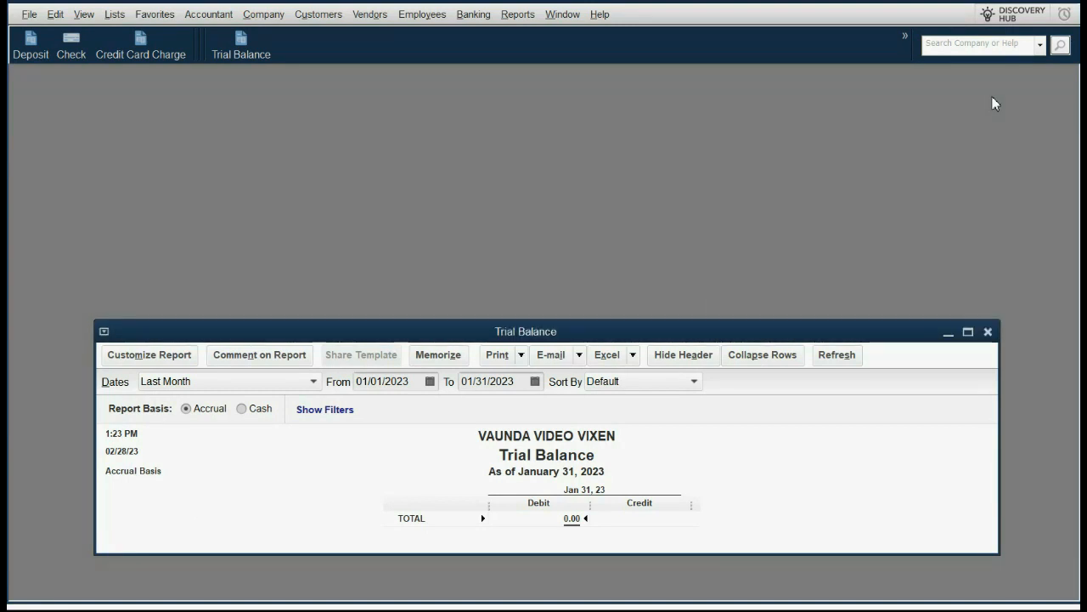
left_click(988, 331)
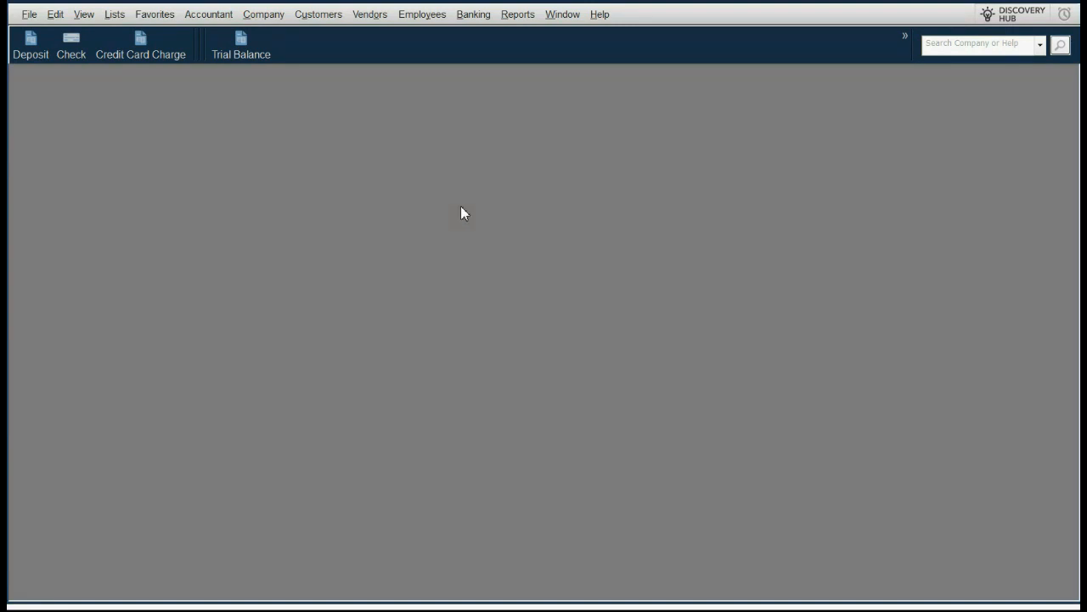
Open the Profit & Loss Standard report, make its window taller and set its date range to All.
left_click(515, 14)
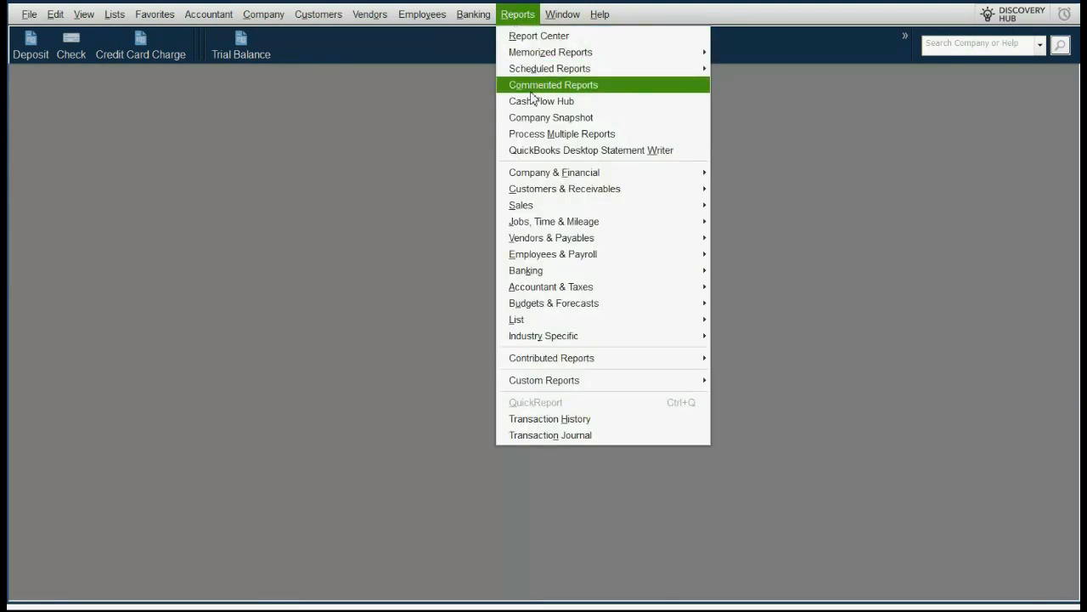
mouse_move(556, 174)
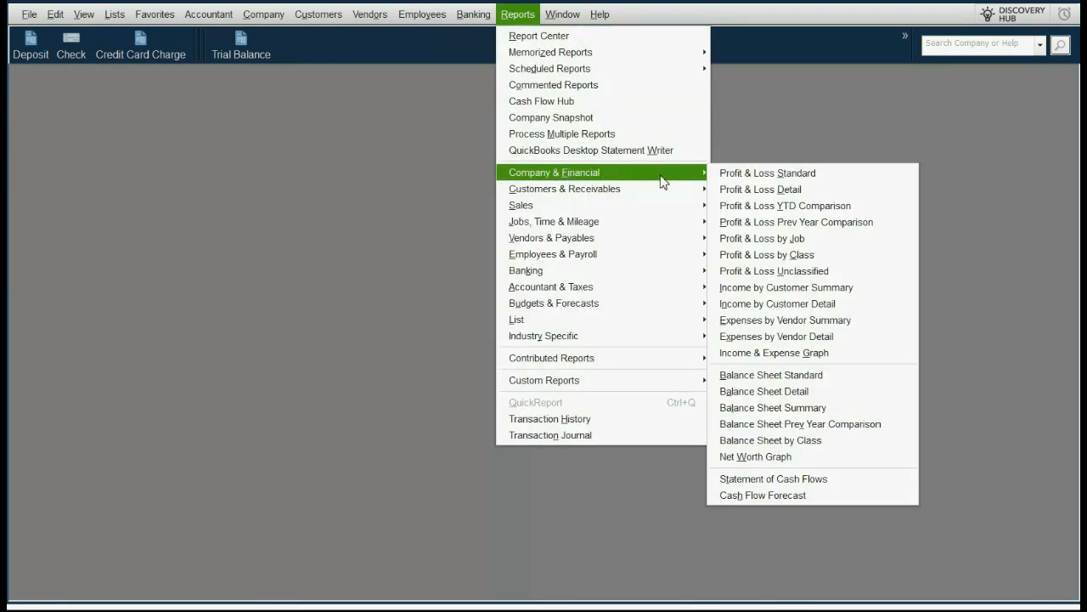
left_click(728, 178)
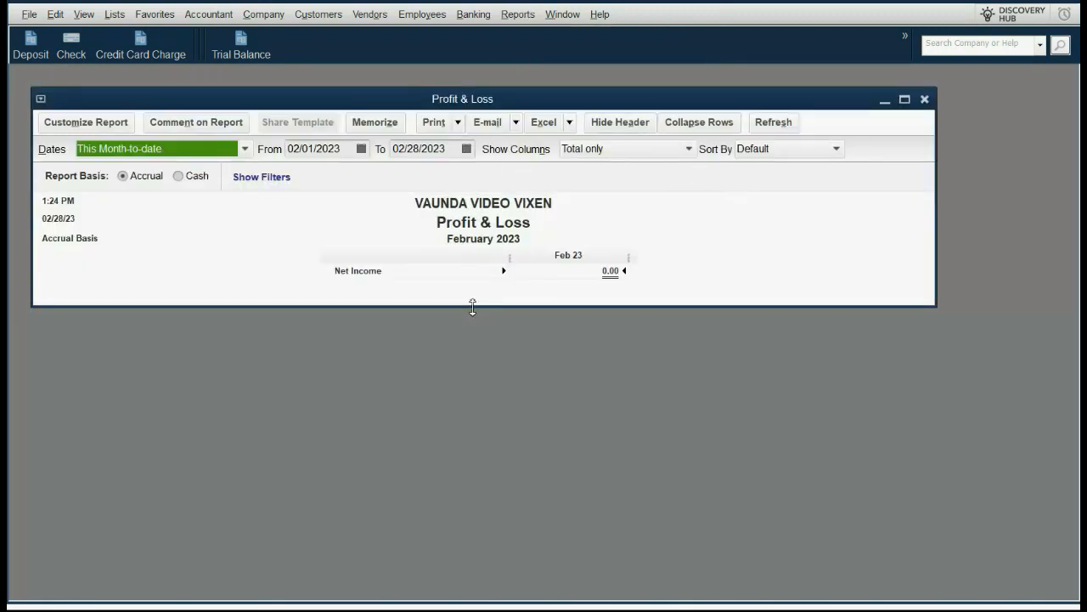
left_click_drag(472, 307, 446, 400)
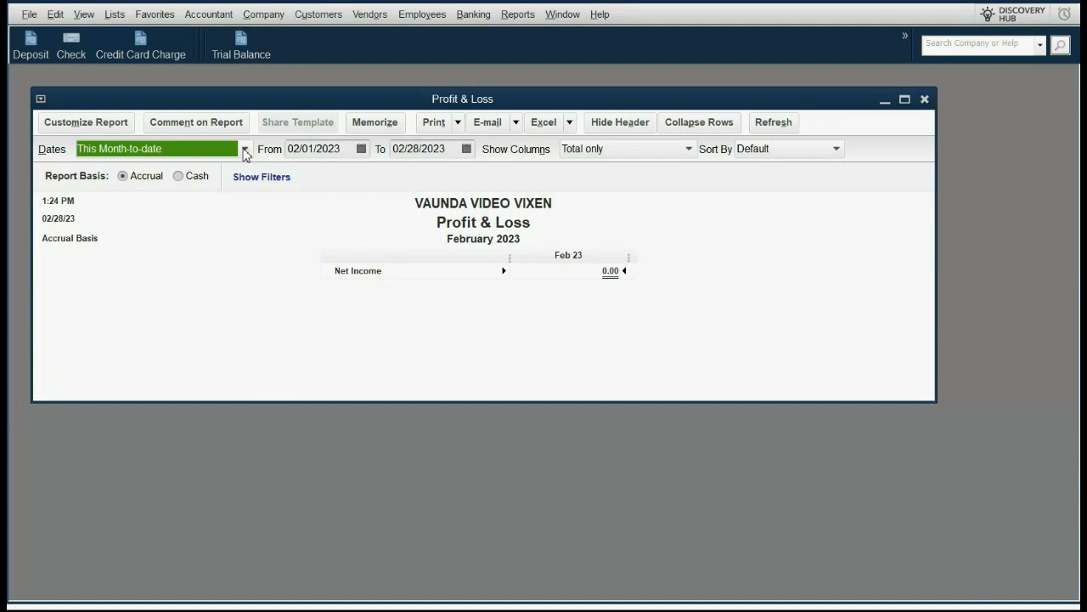
left_click(244, 150)
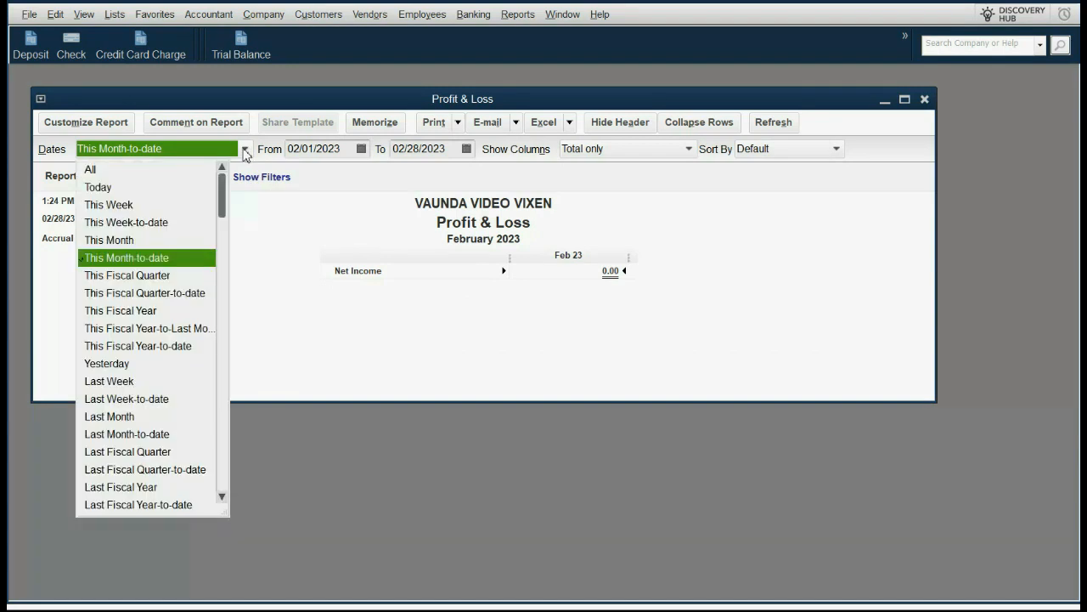
left_click(187, 175)
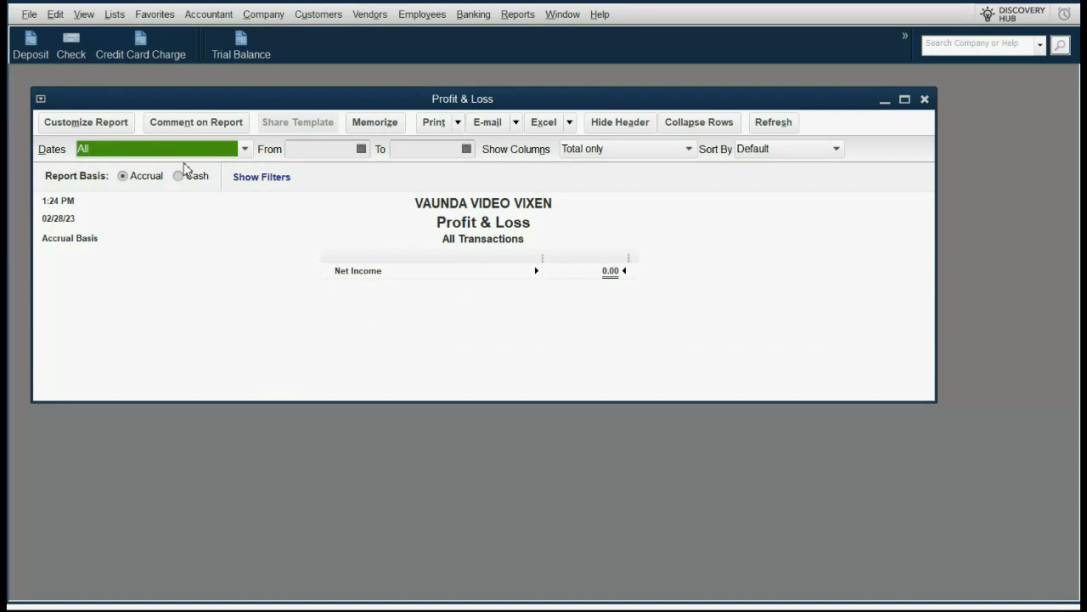
Add the Profit & Loss report to the icon bar with its default label and description, and close the report.
left_click(85, 17)
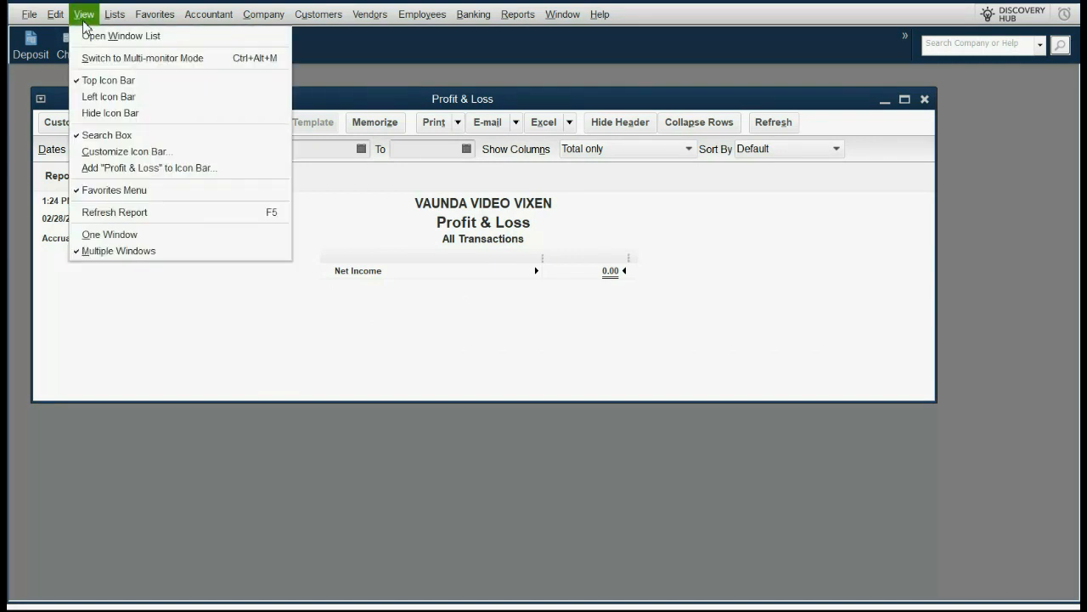
left_click(149, 168)
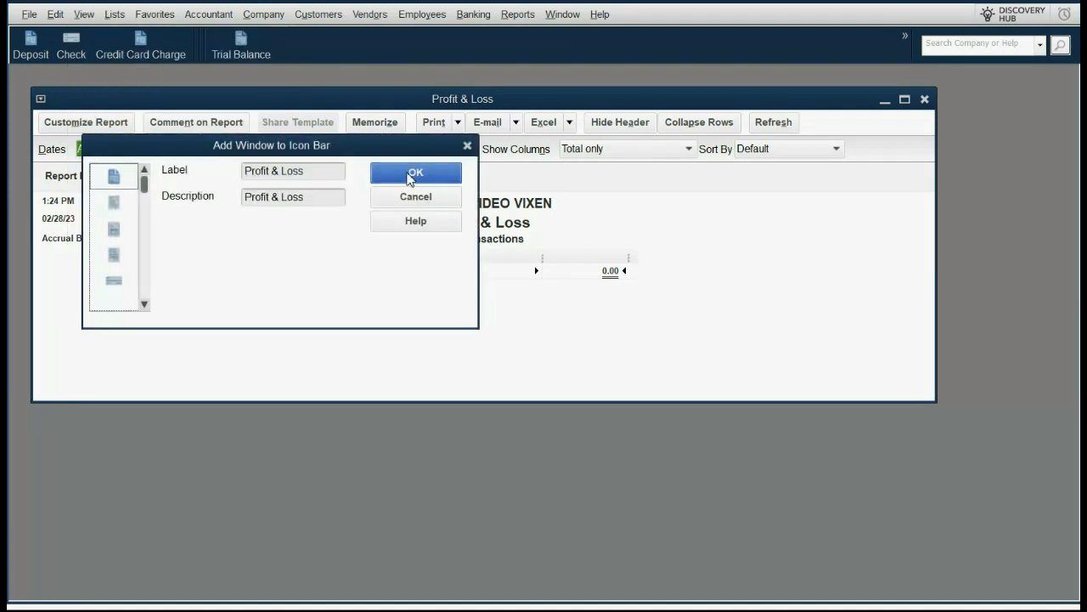
left_click(413, 174)
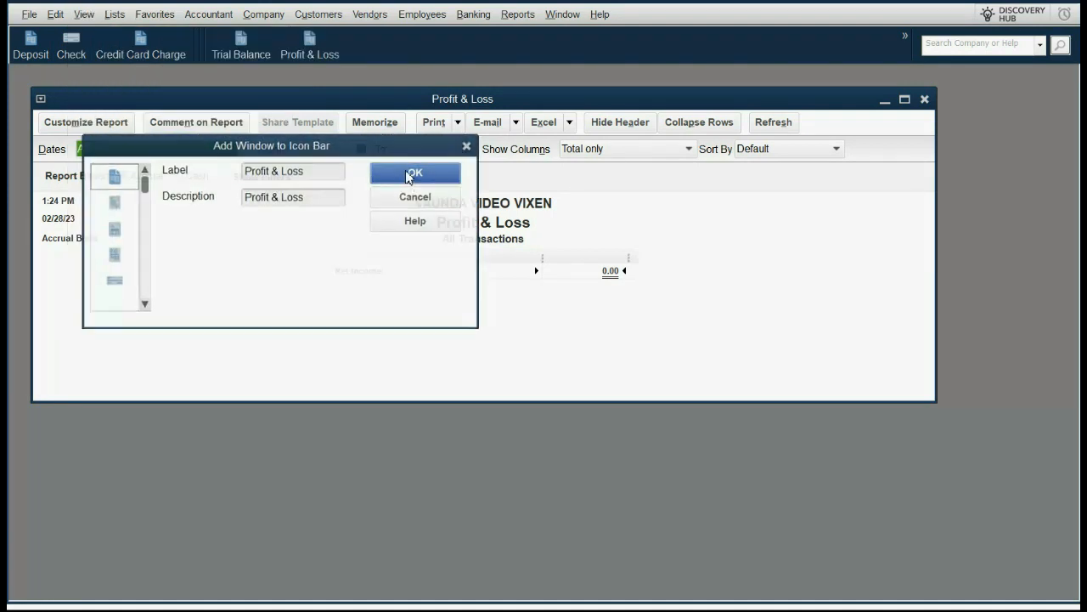
left_click(925, 100)
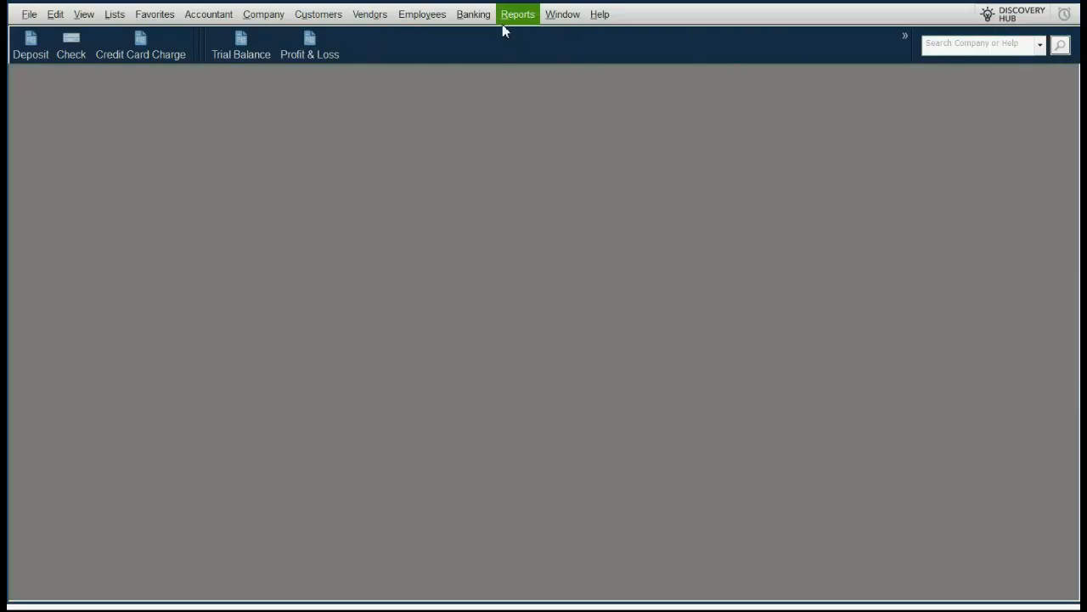
Open the Balance Sheet Standard report, set its date range to All and make its window taller.
left_click(517, 14)
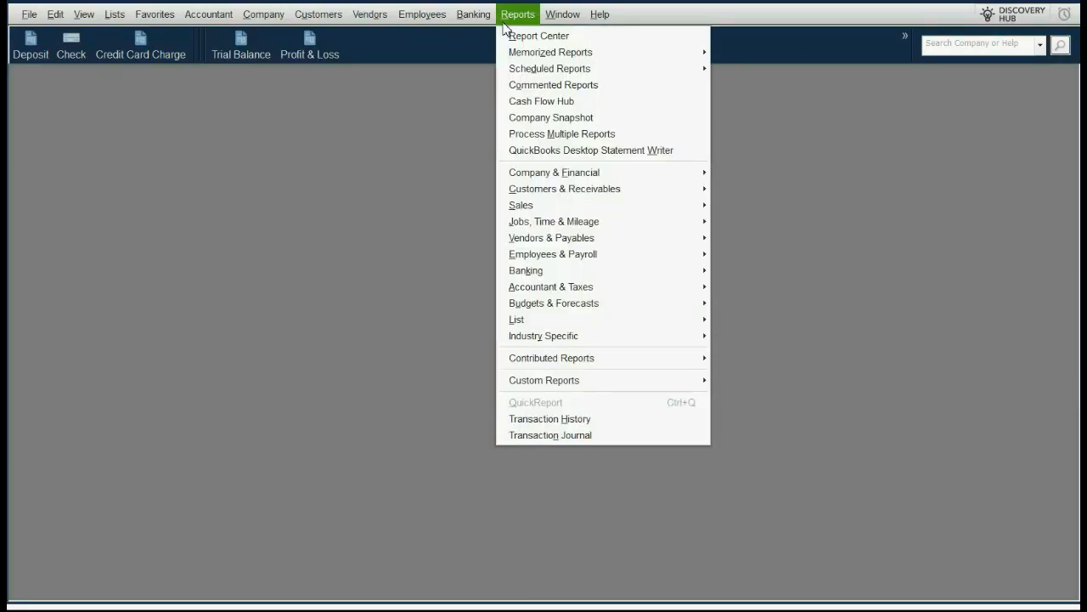
mouse_move(567, 173)
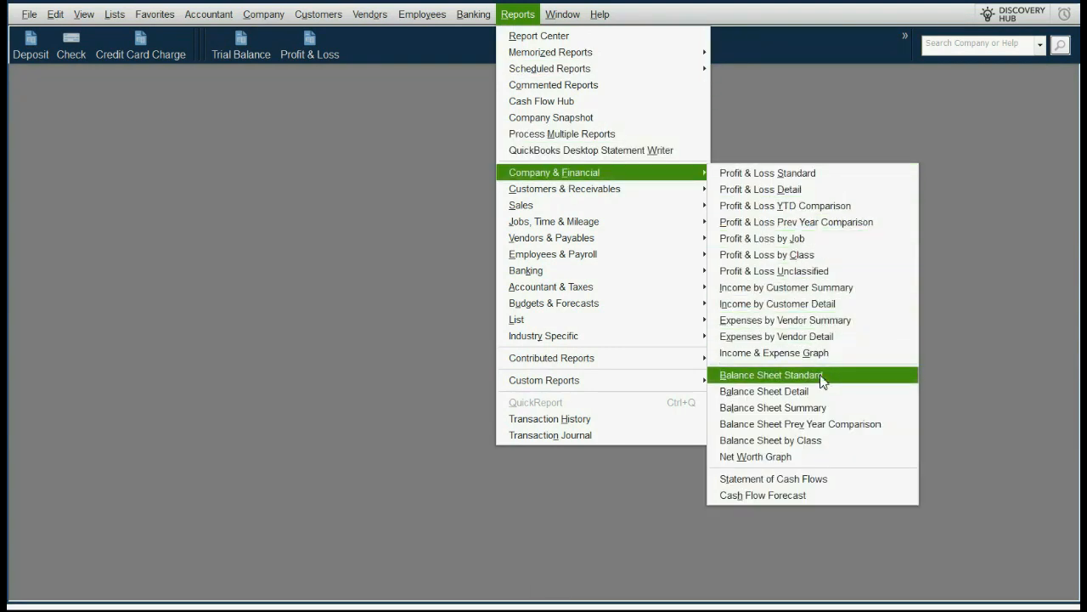
left_click(771, 374)
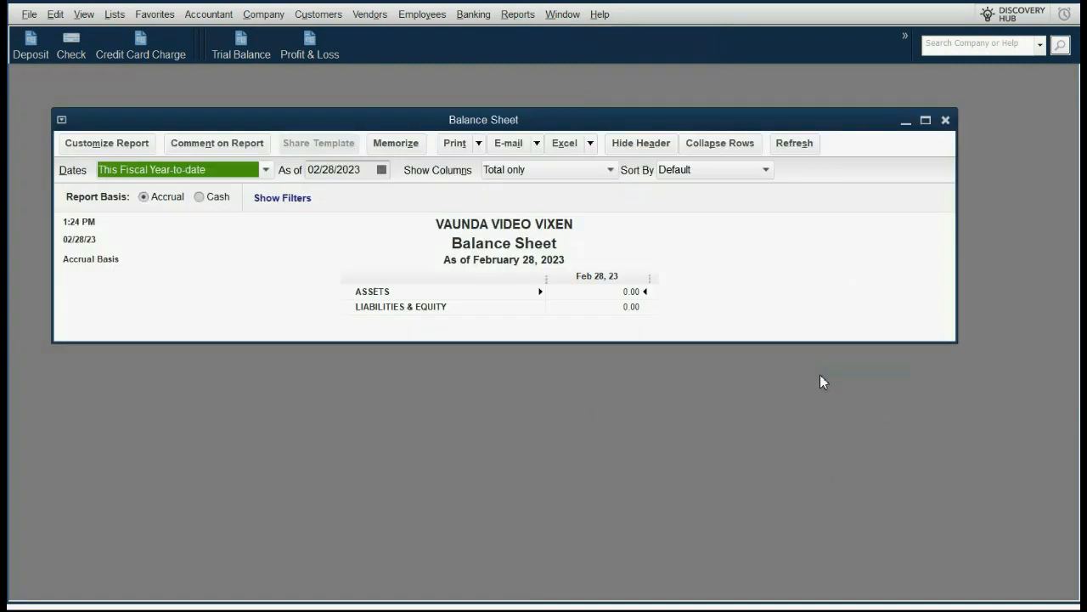
left_click(265, 170)
scroll(250, 214, "up", 2)
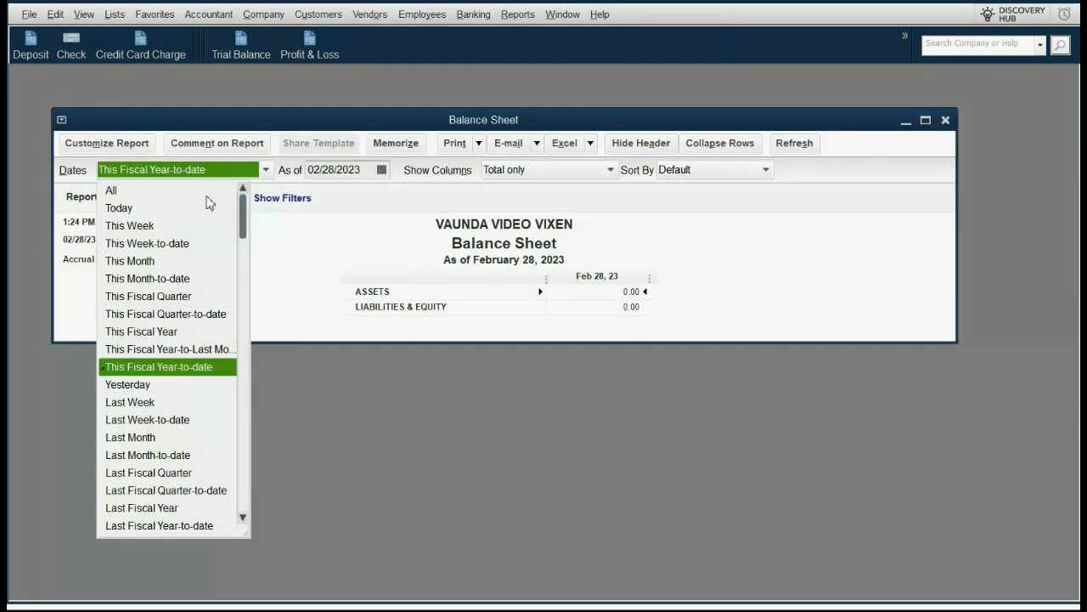
left_click(199, 188)
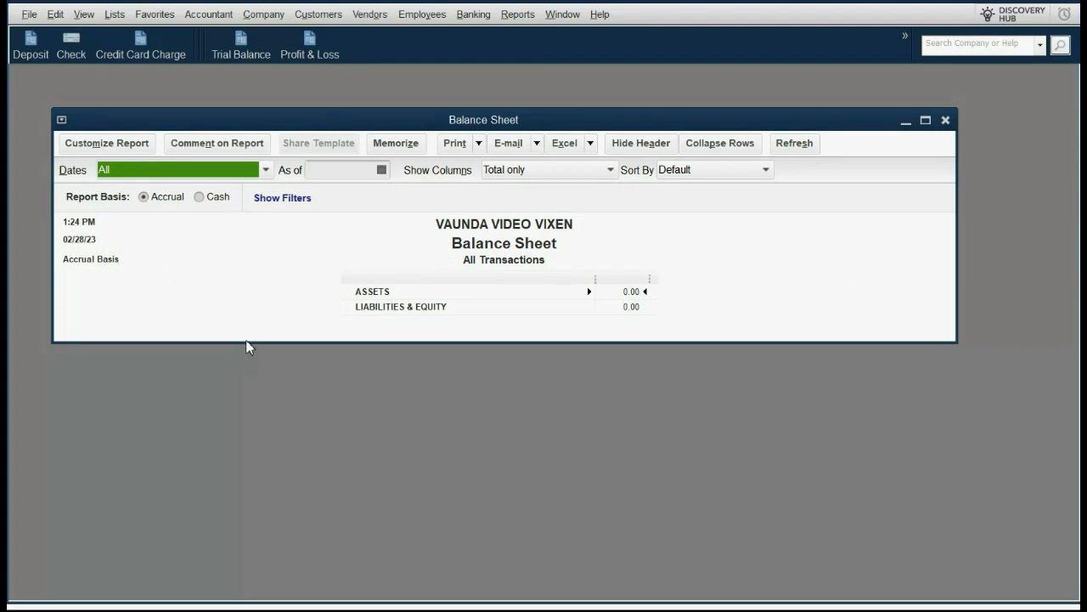
left_click_drag(246, 344, 251, 524)
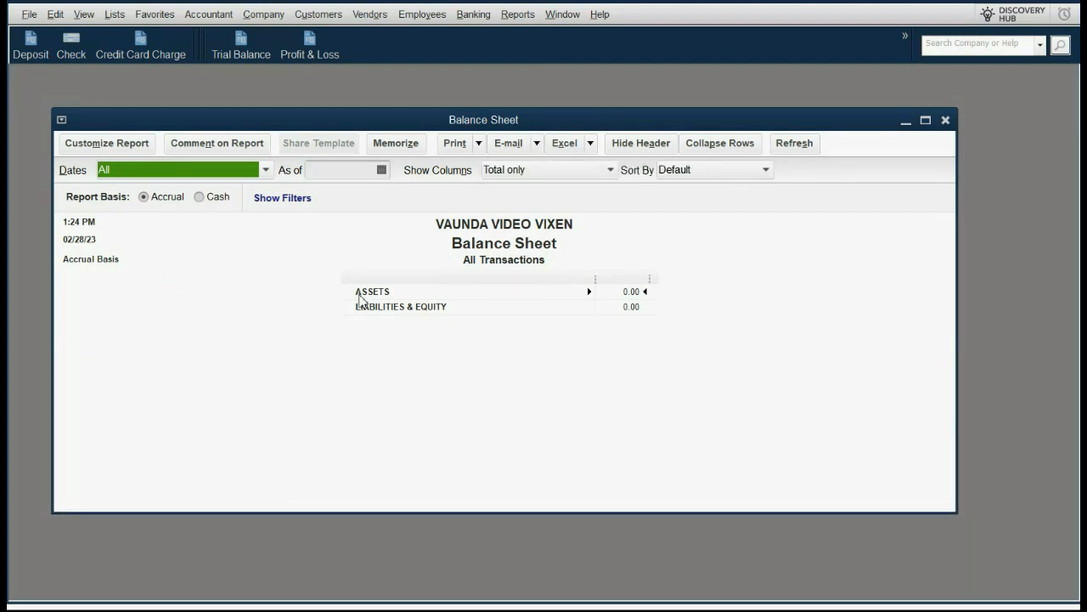
Add the Balance Sheet report to the icon bar with its default label and description.
left_click(86, 16)
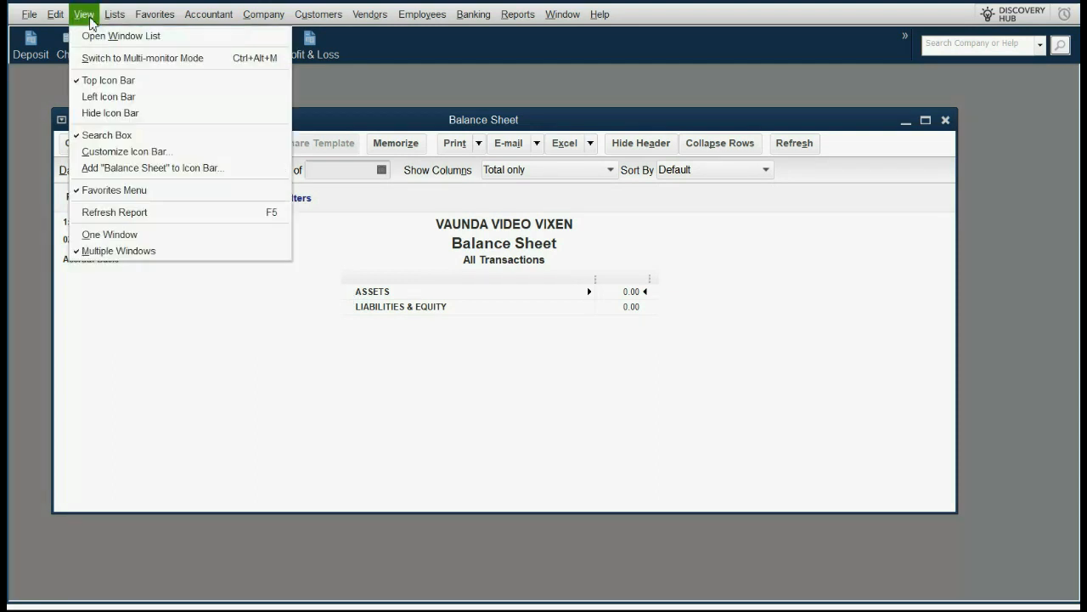
left_click(146, 167)
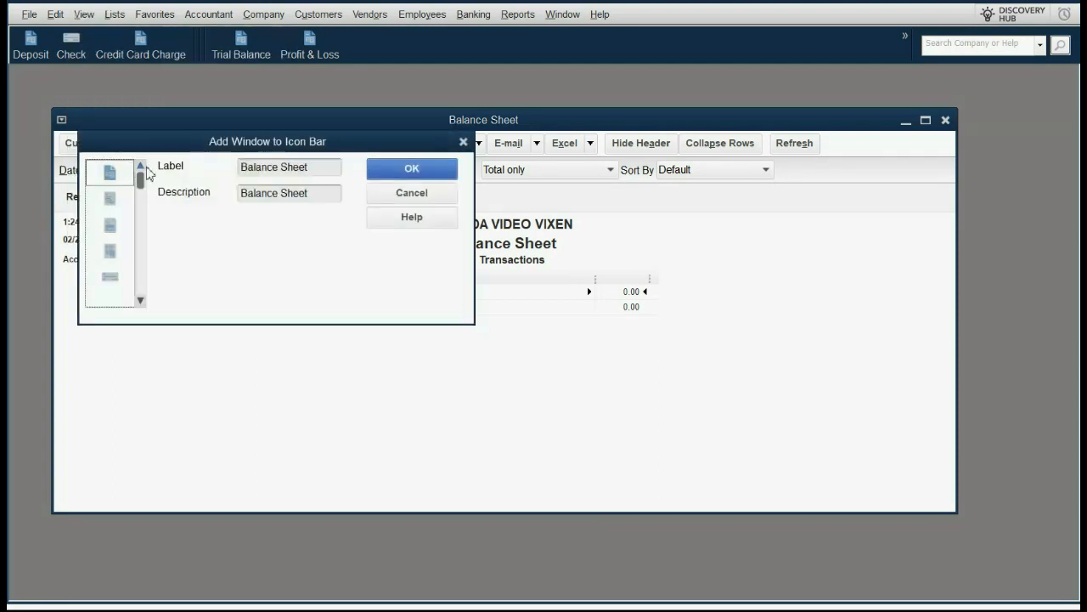
left_click(398, 168)
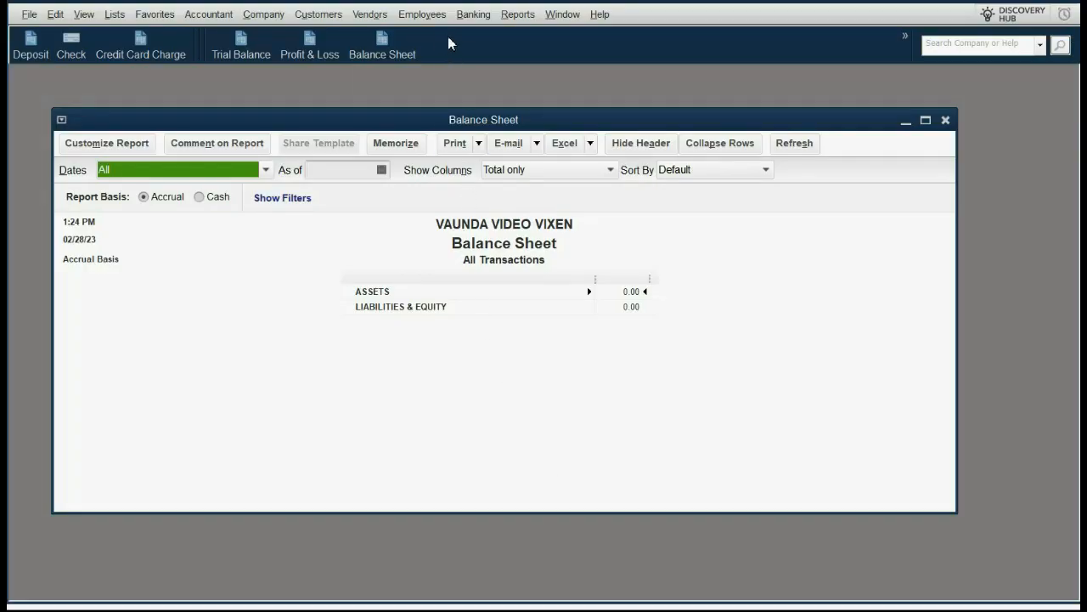
Open the Transaction List by Customer report, set its date range to All and reposition its window.
left_click(517, 15)
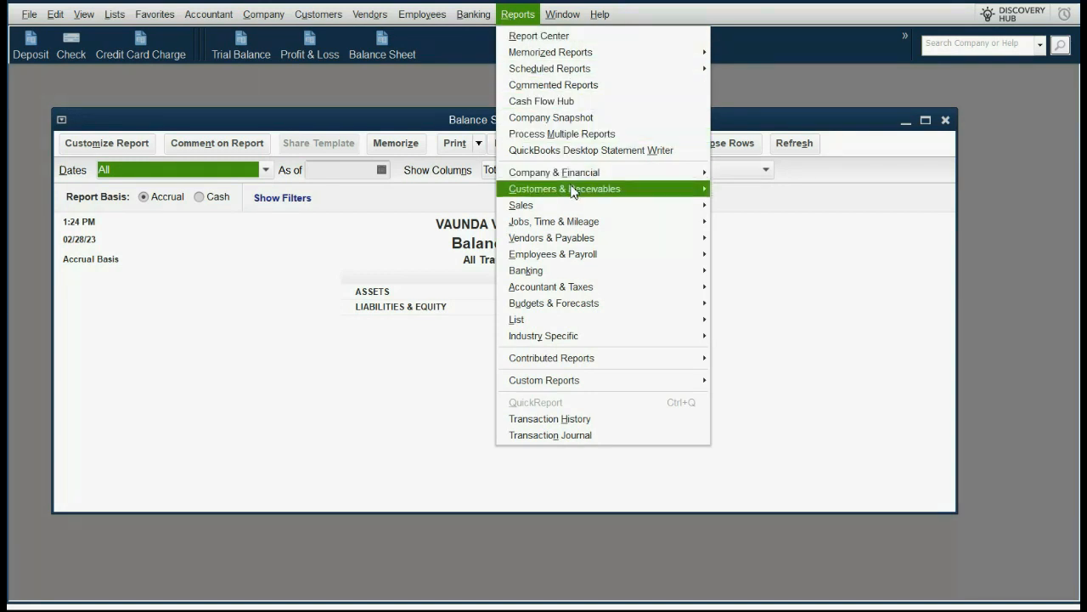
mouse_move(574, 188)
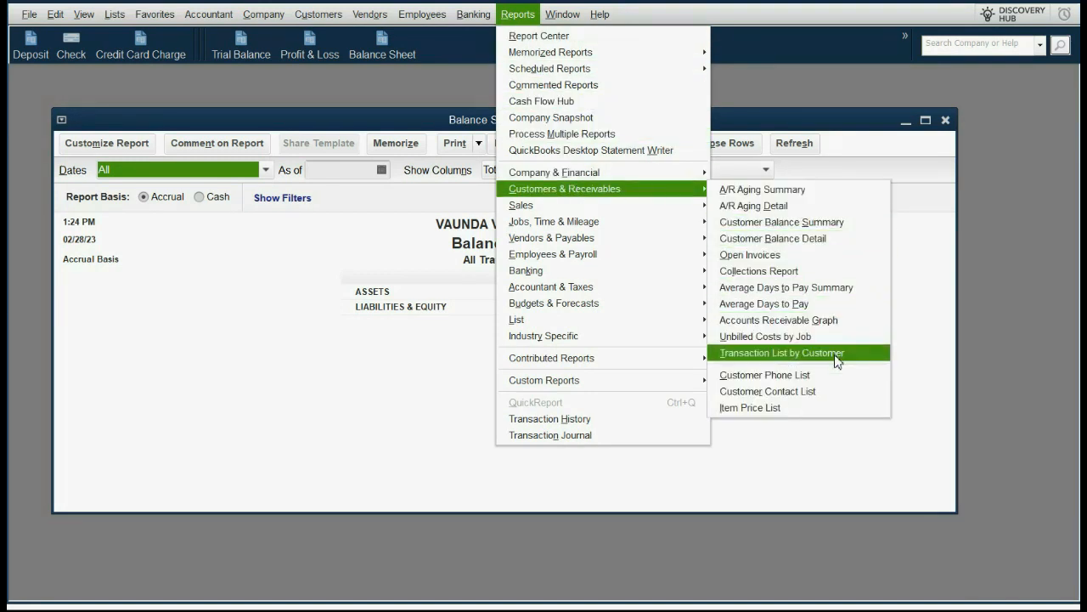
left_click(782, 353)
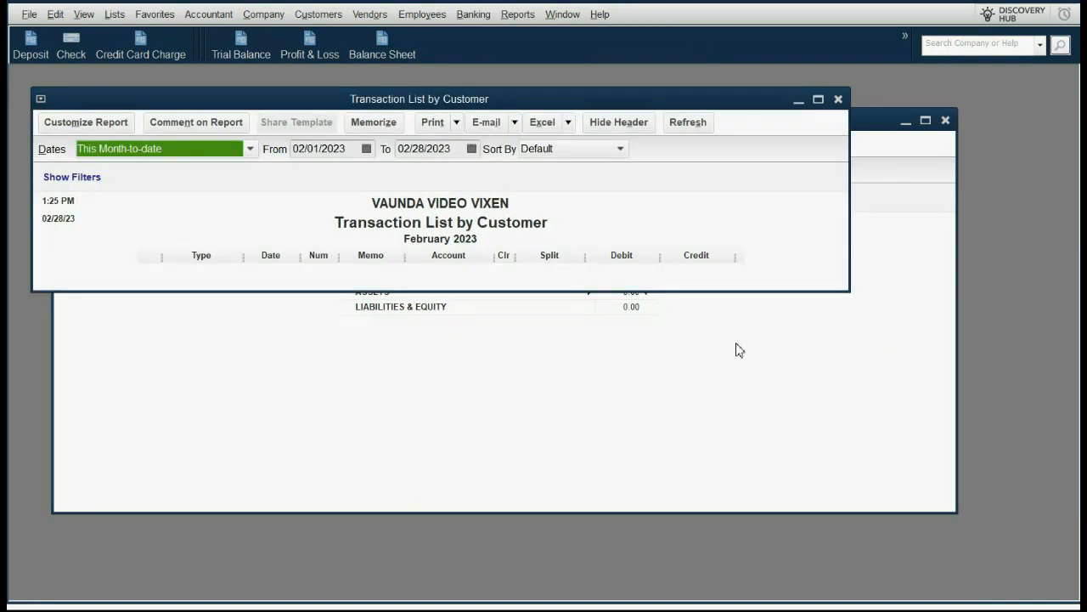
left_click(236, 152)
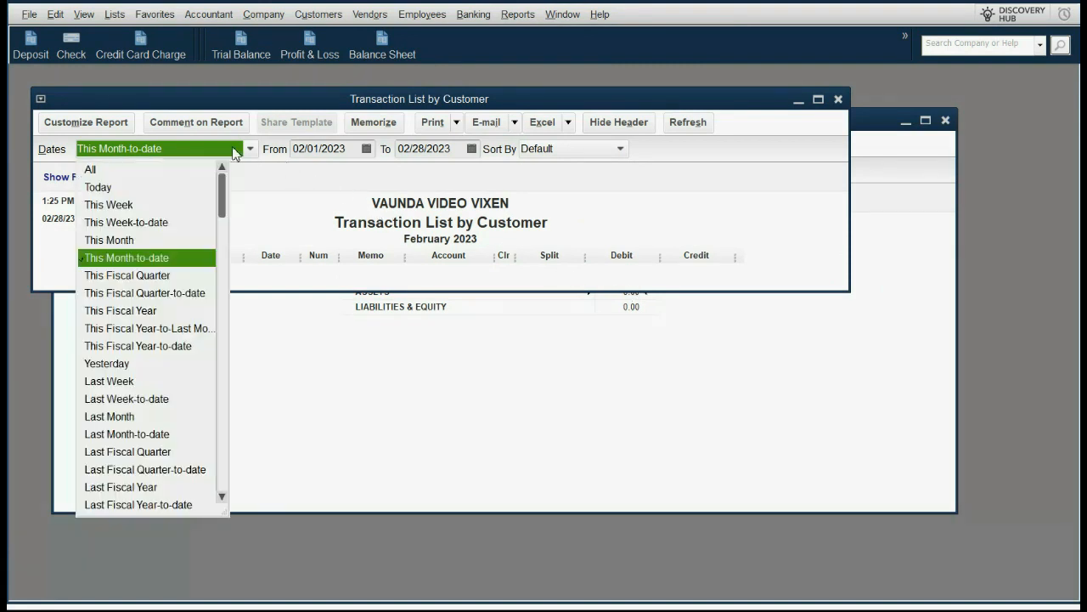
left_click(140, 170)
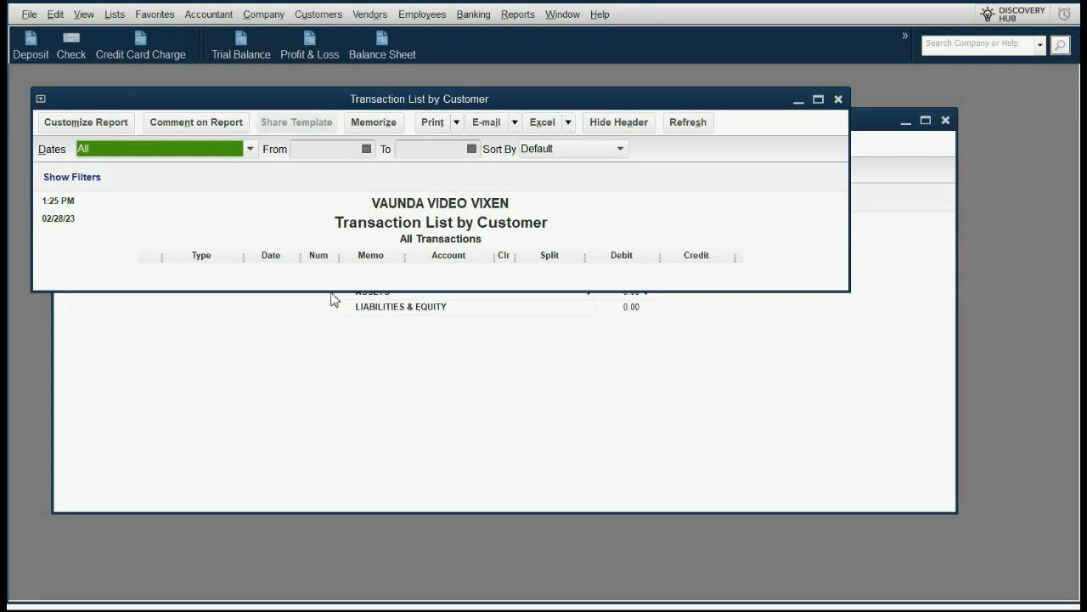
left_click_drag(385, 106, 517, 96)
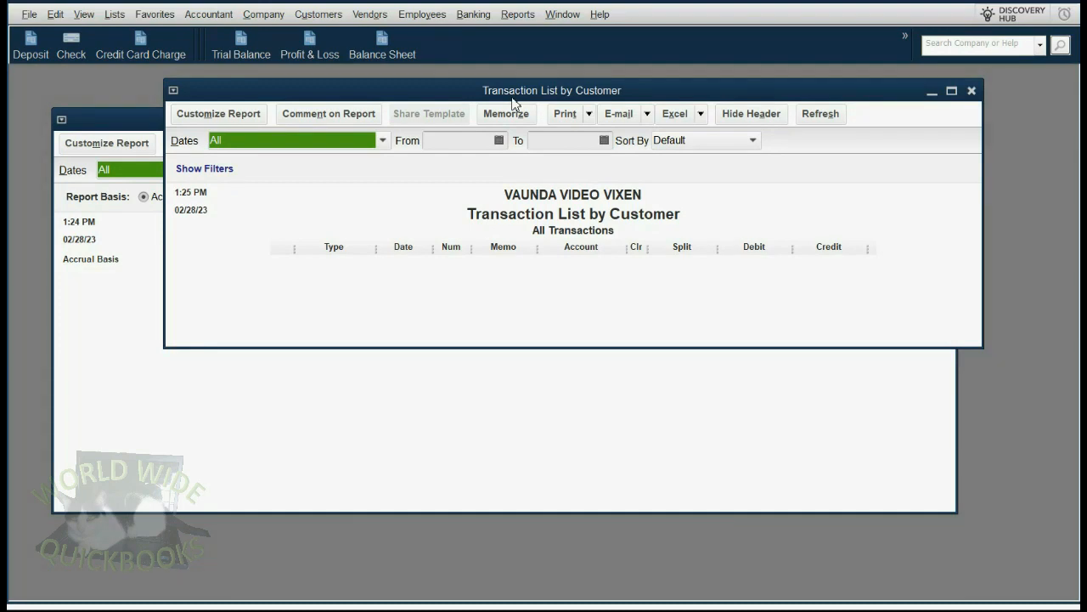
Add the Transaction List by Customer report to the icon bar with its defaults, and close both open reports.
left_click(83, 15)
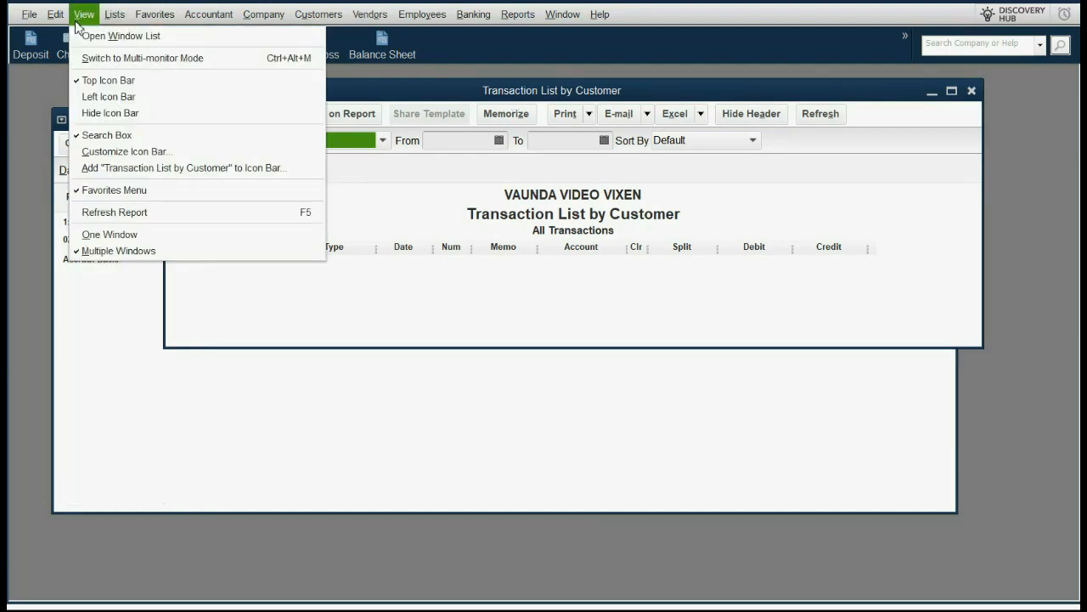
left_click(148, 168)
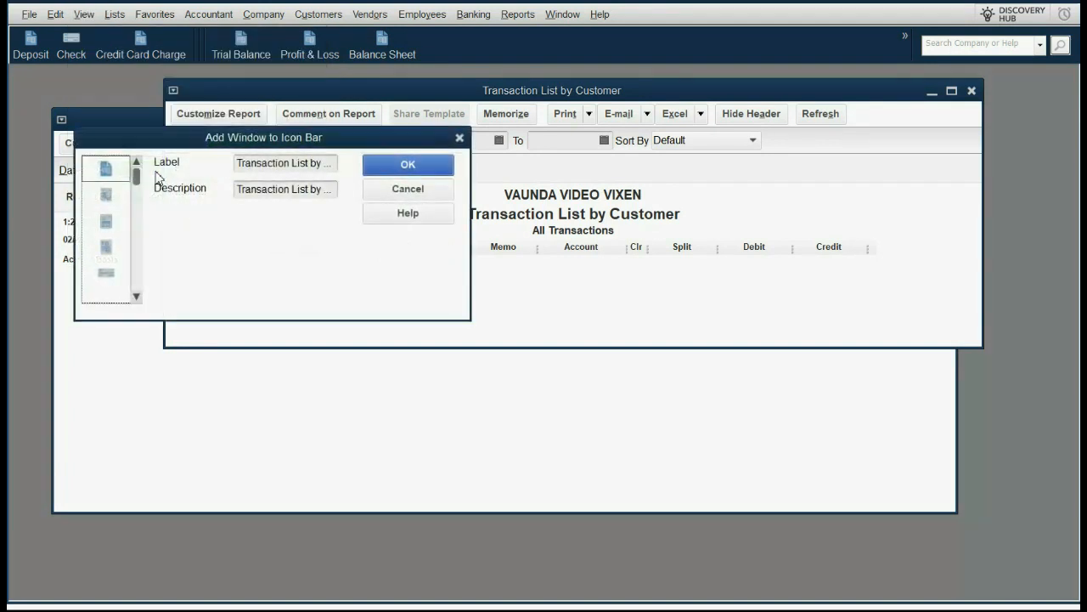
left_click(371, 164)
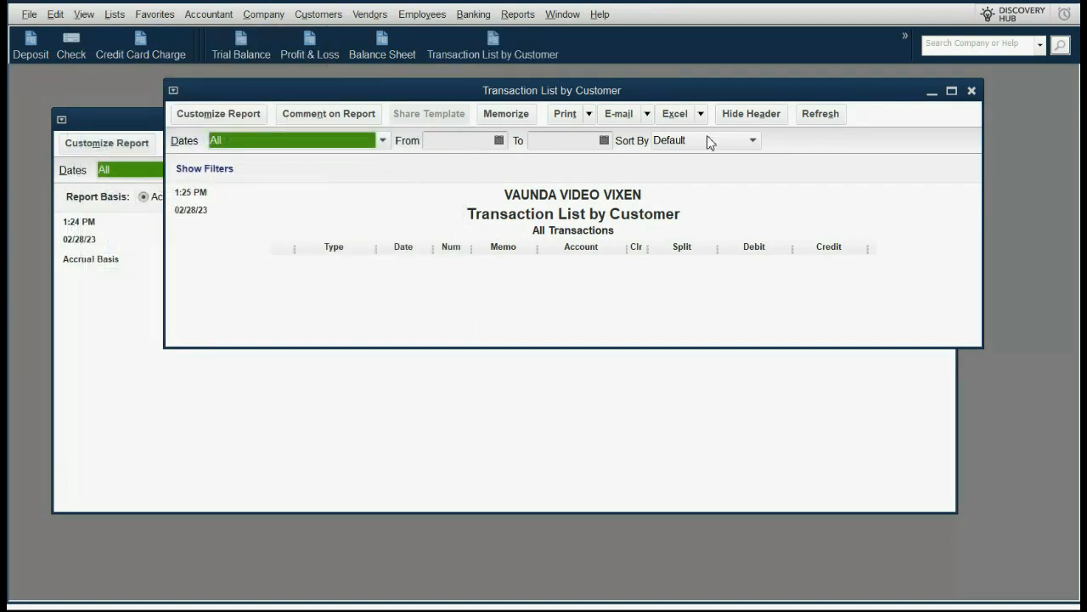
left_click(972, 91)
left_click(945, 120)
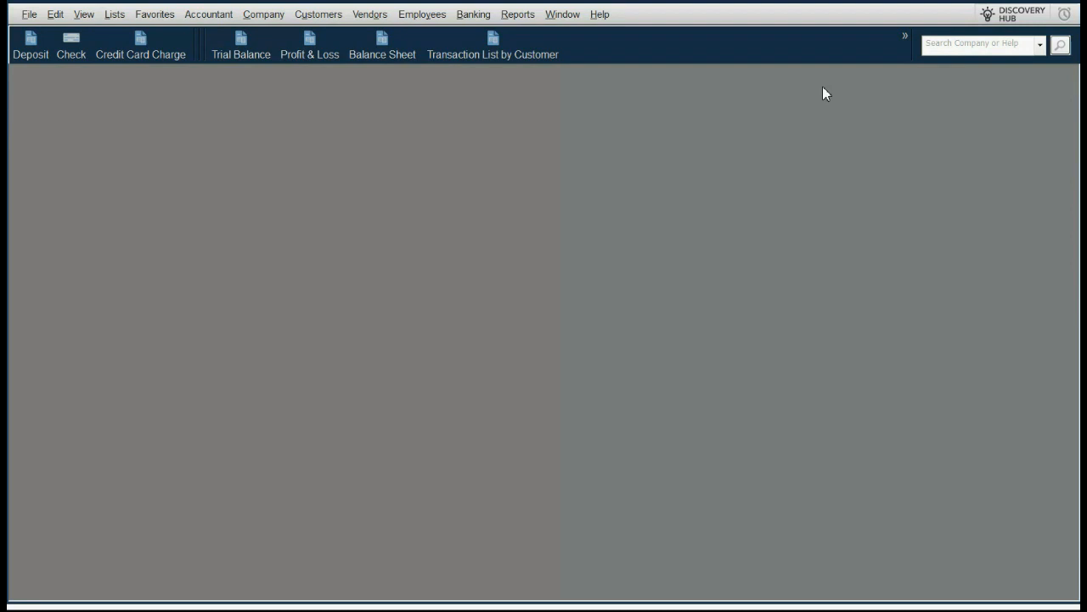
Open the Transaction List by Vendor report, set its date range to All and make its window taller.
left_click(510, 24)
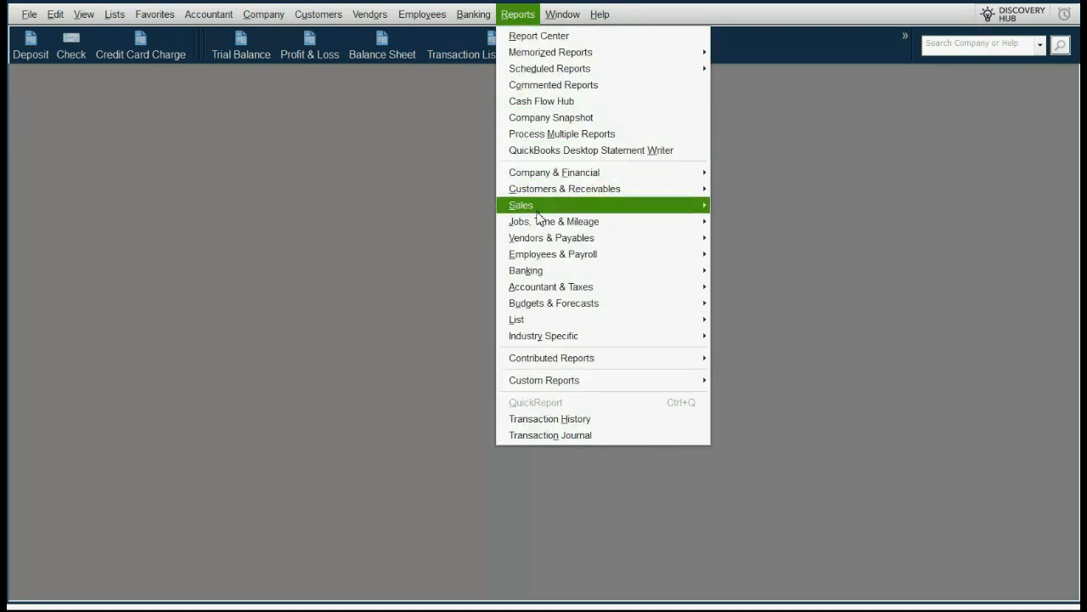
mouse_move(548, 242)
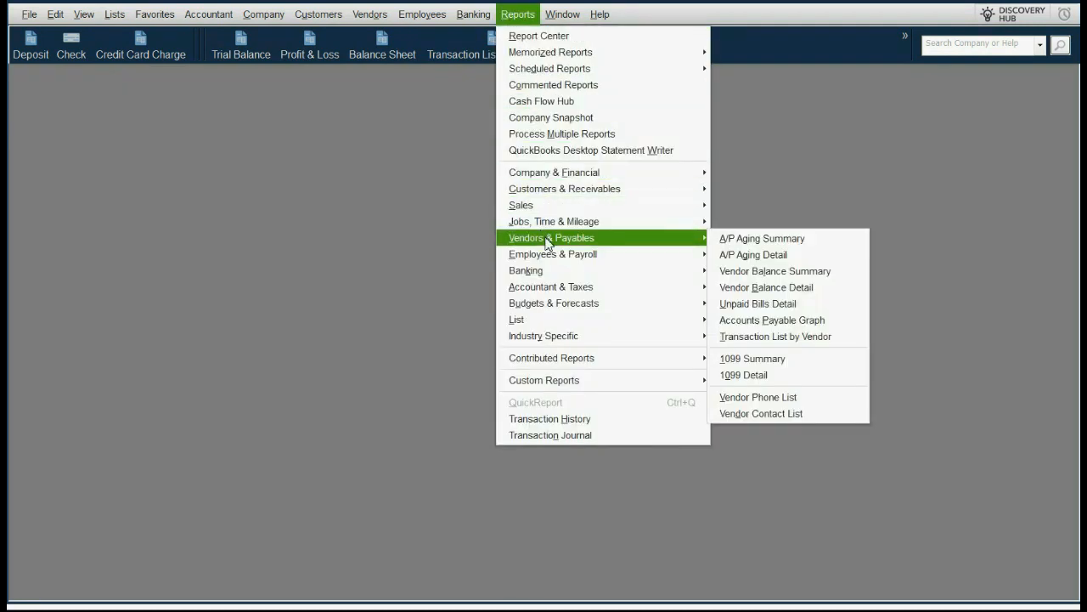
left_click(790, 337)
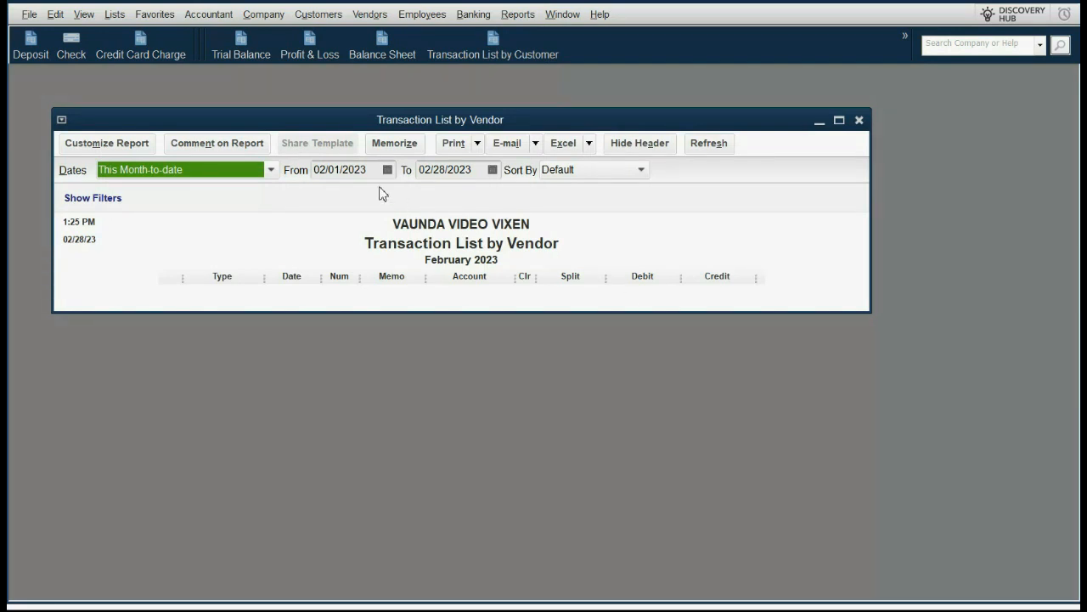
left_click(270, 169)
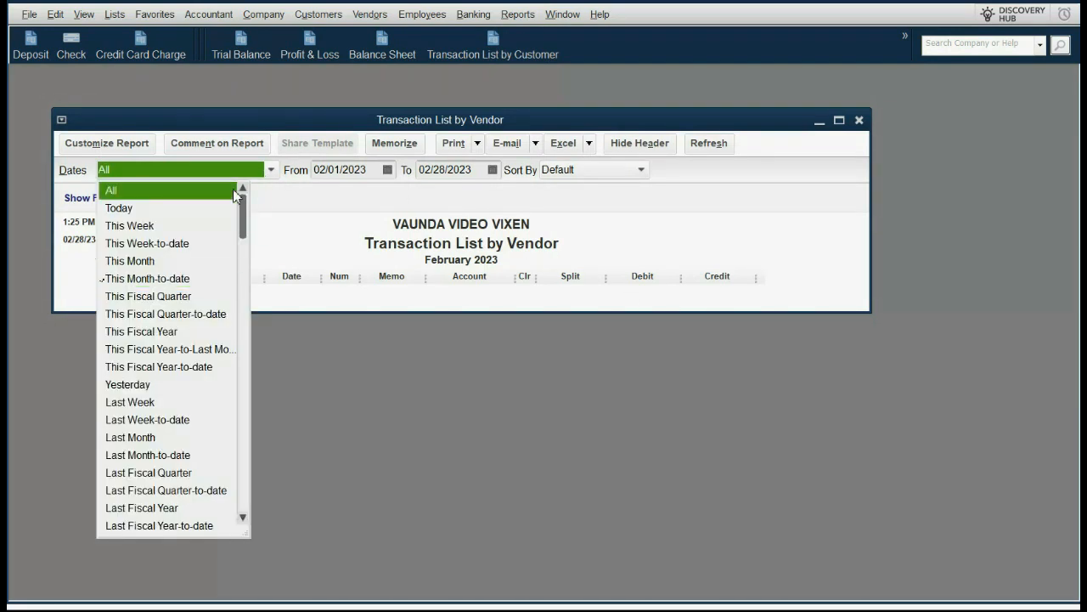
left_click(234, 191)
left_click_drag(301, 313, 292, 440)
Add the Transaction List by Vendor report to the icon bar with its default label and description, and close the report.
left_click(84, 14)
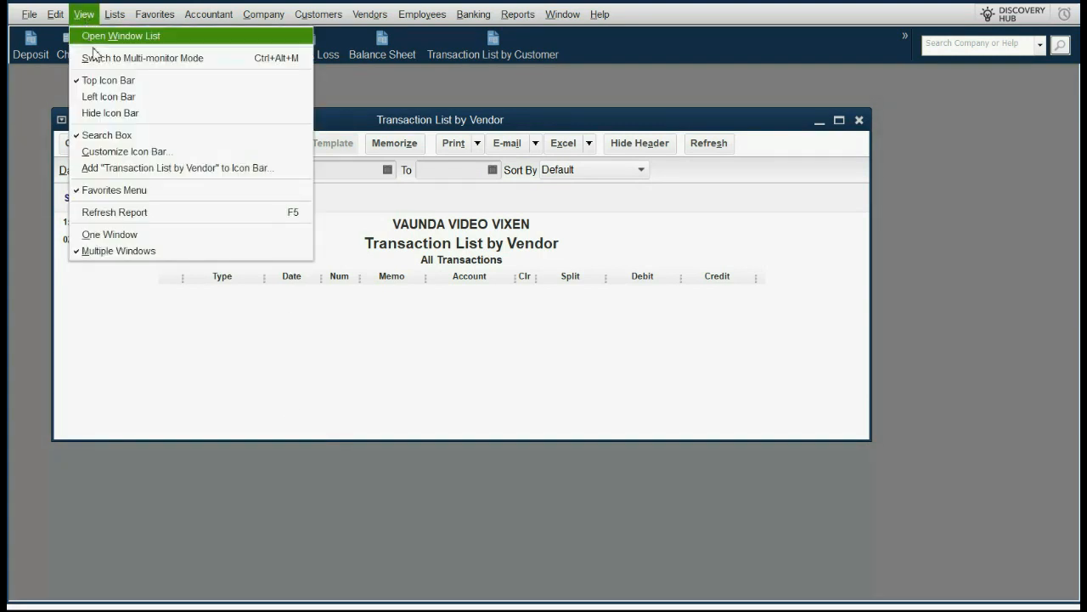
left_click(141, 168)
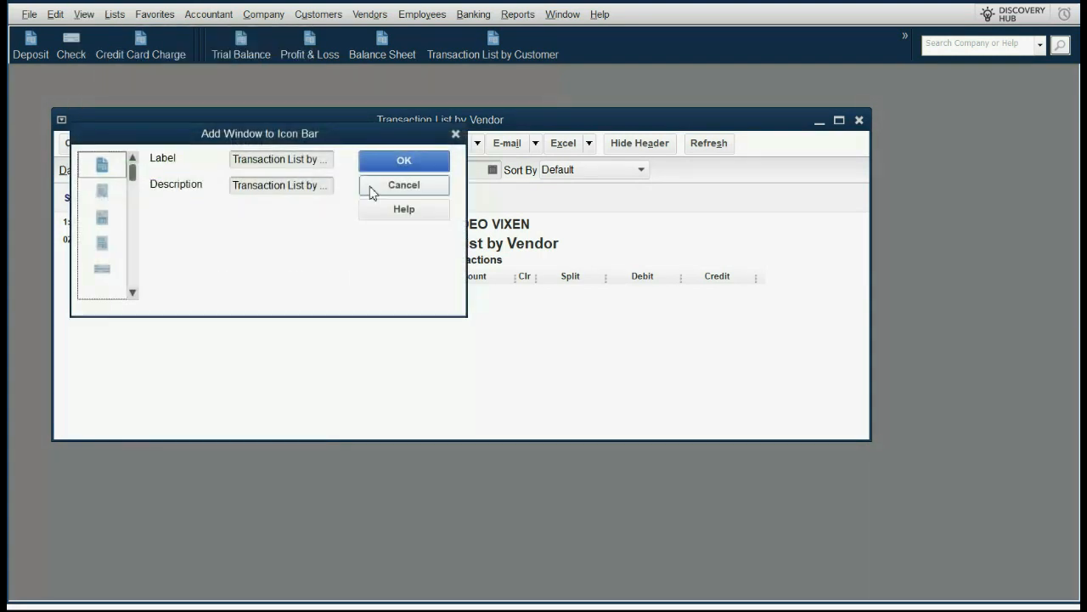
left_click(396, 163)
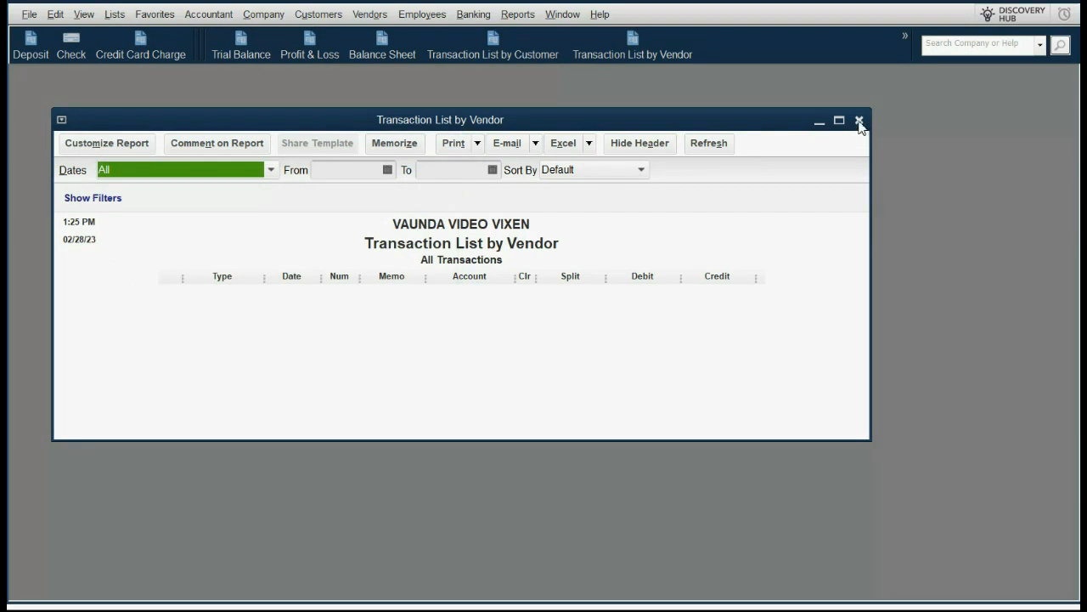
left_click(859, 121)
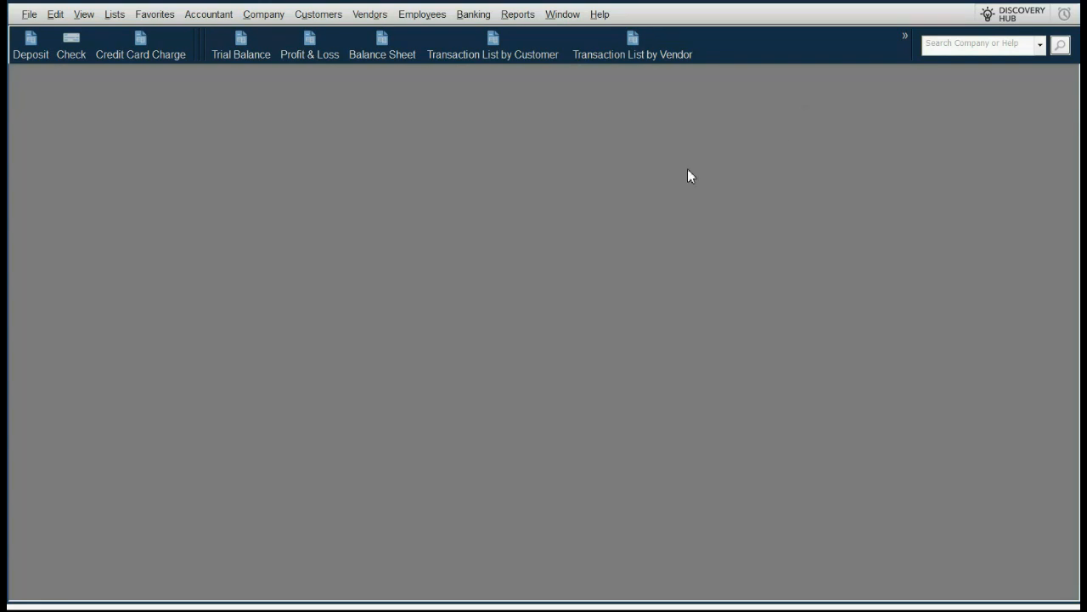
Test the icon bar shortcuts for Deposit, Check, Credit Card Charge and Trial Balance, closing the windows they open.
left_click(31, 47)
left_click(72, 47)
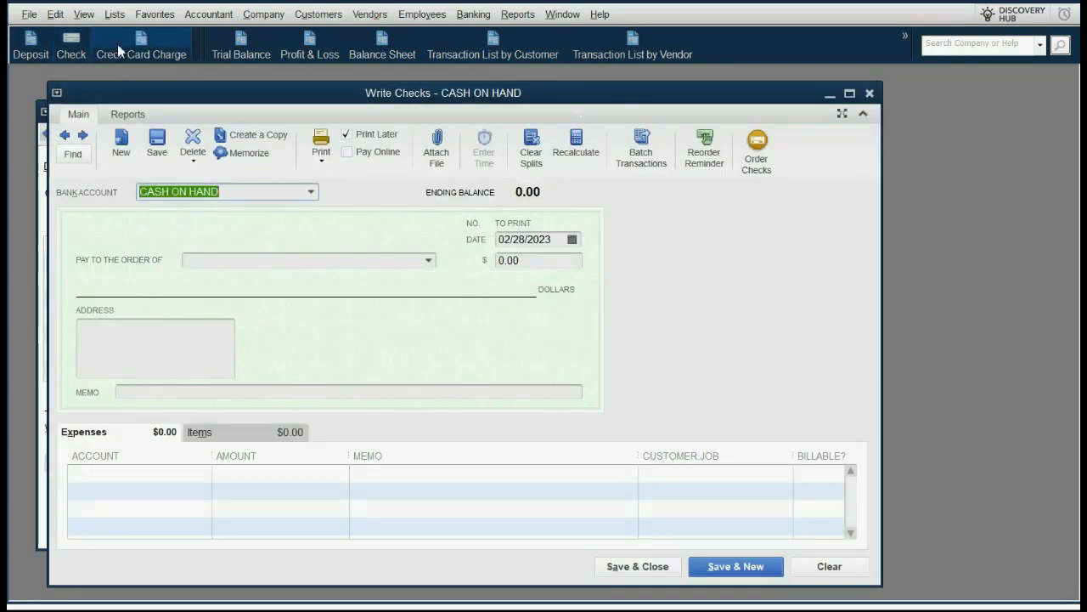
left_click(118, 45)
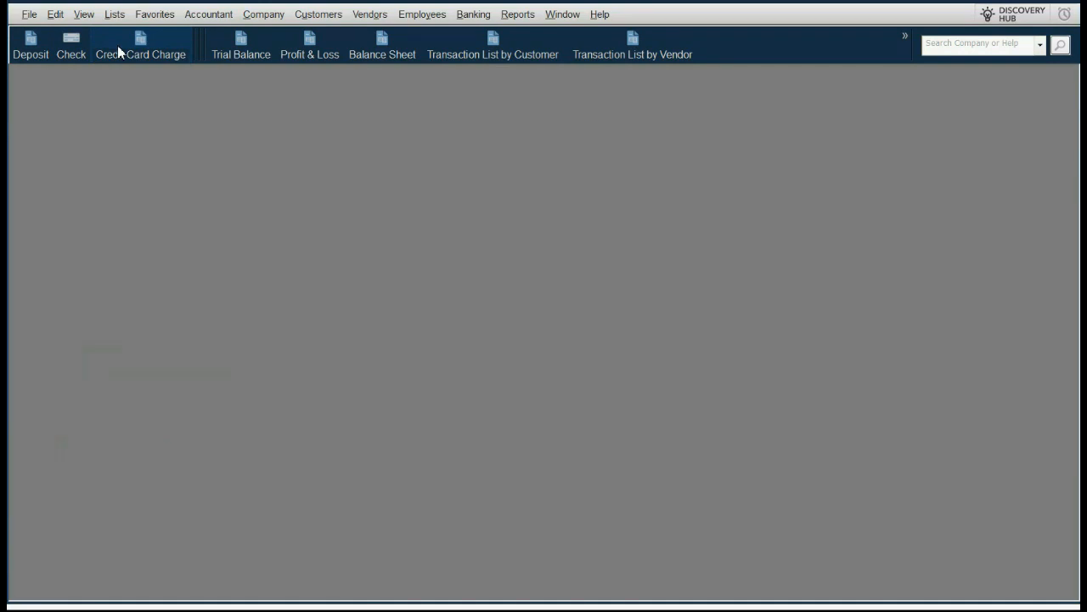
left_click(237, 47)
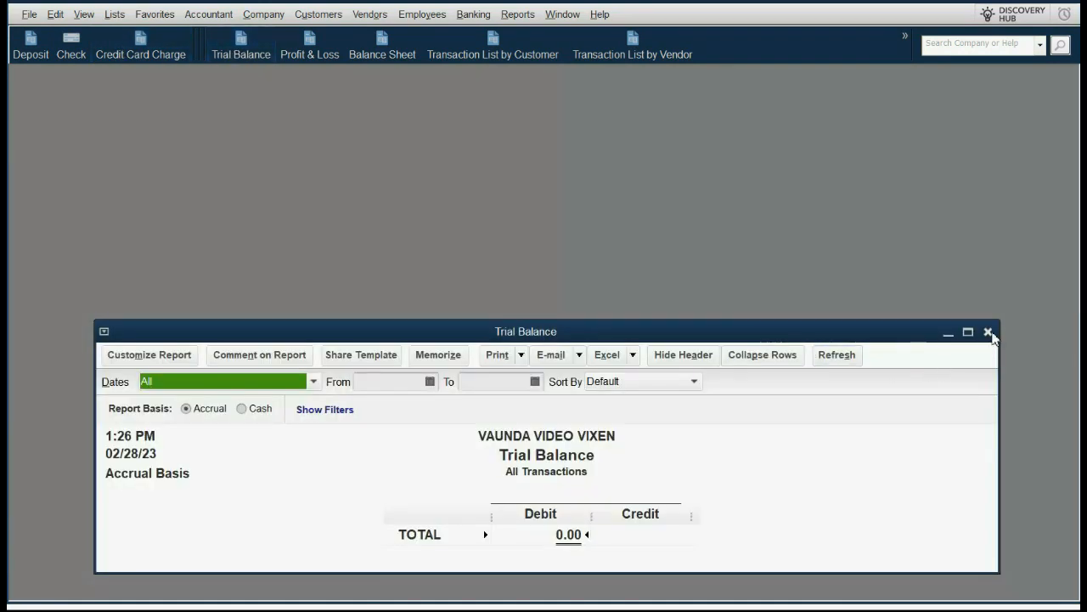
left_click(988, 331)
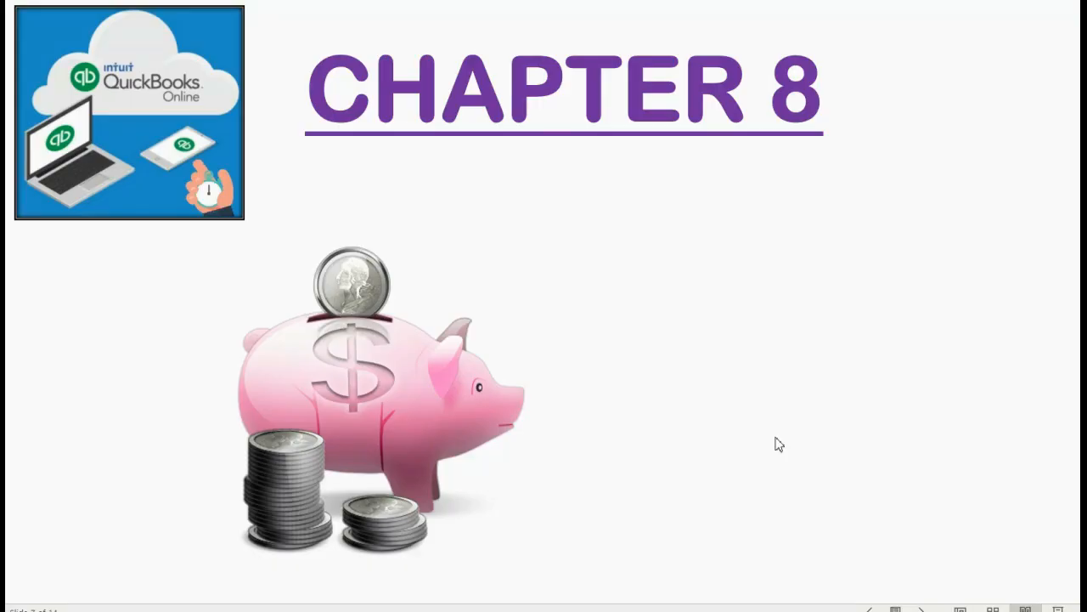
key("Right")
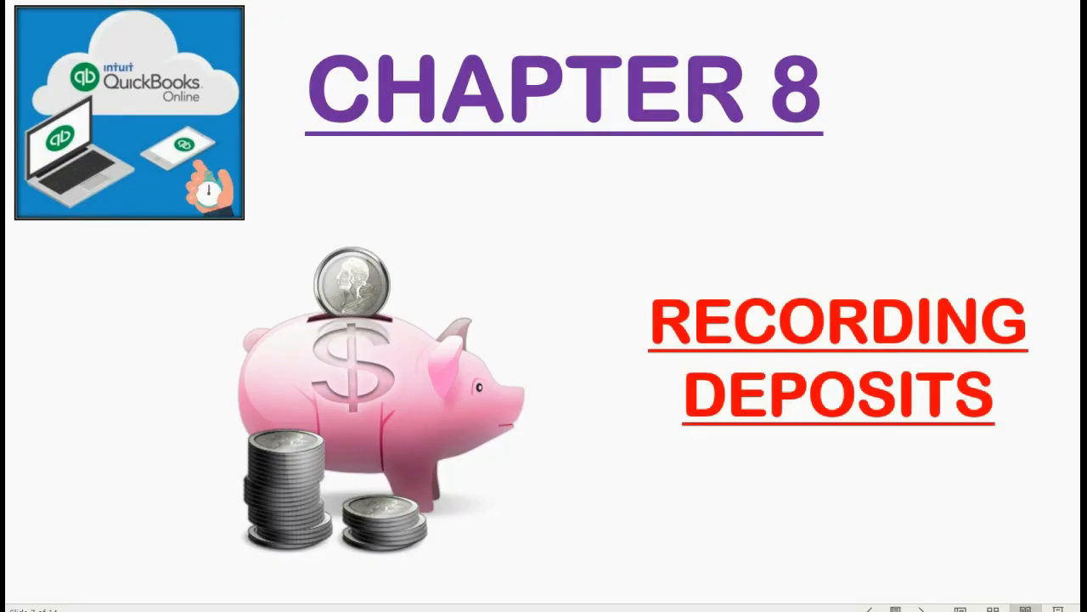
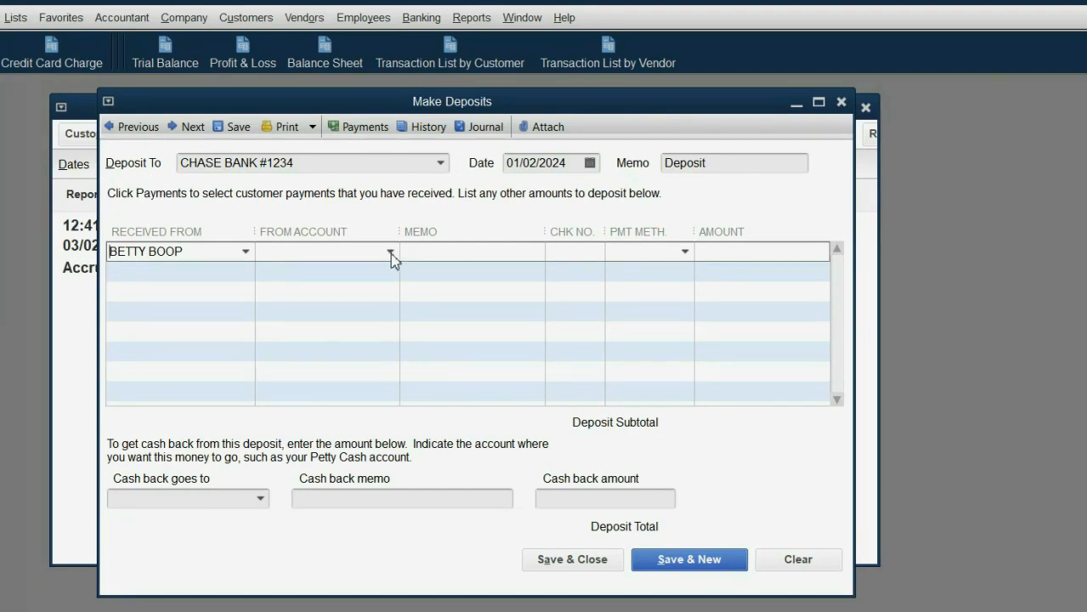
Complete the 01/02/2024 customer deposit line with EDITING INCOME and an amount of 1,500.00, then save and close the deposit.
left_click(391, 252)
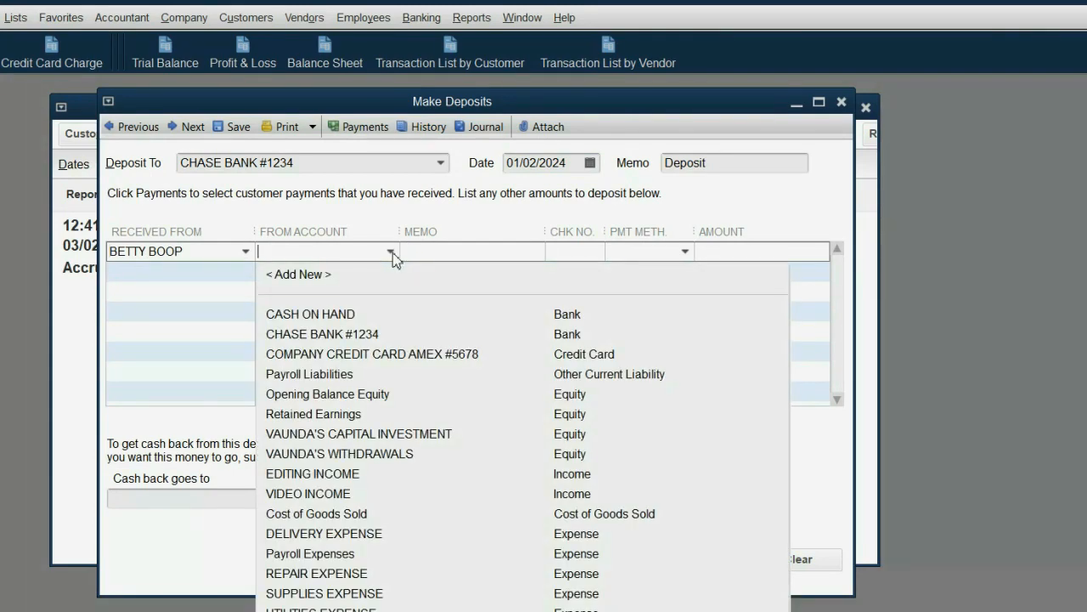
left_click(378, 475)
left_click(804, 255)
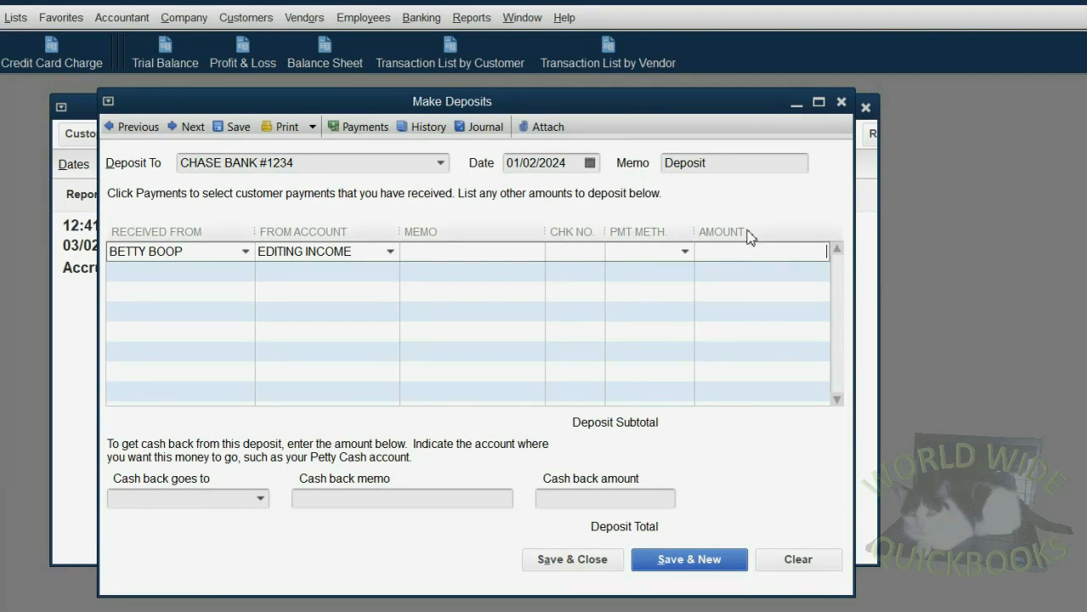
type("1,5")
type("00")
key("Tab")
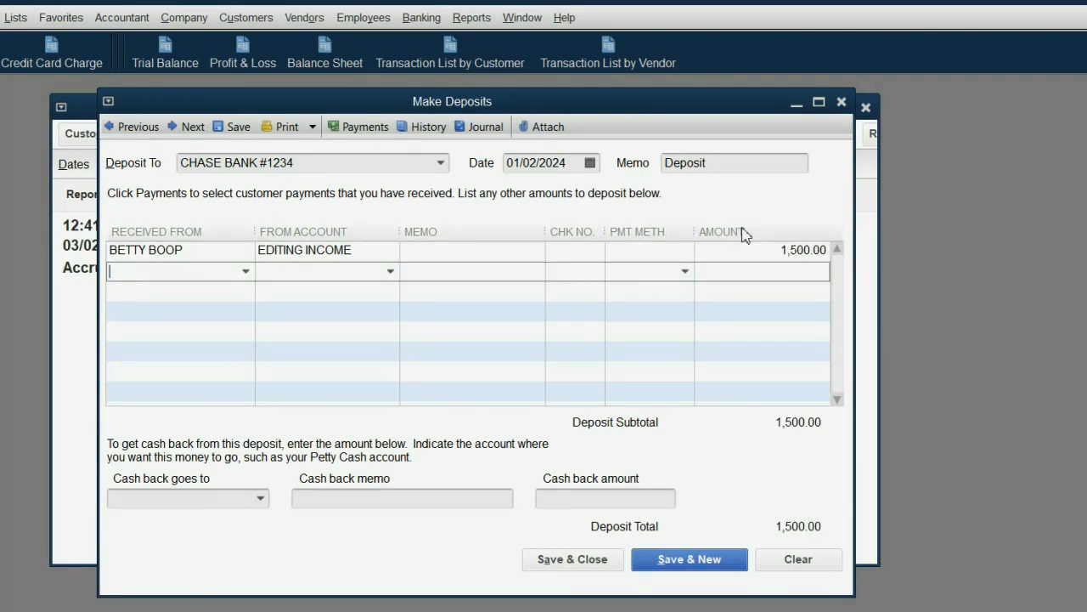
left_click(729, 251)
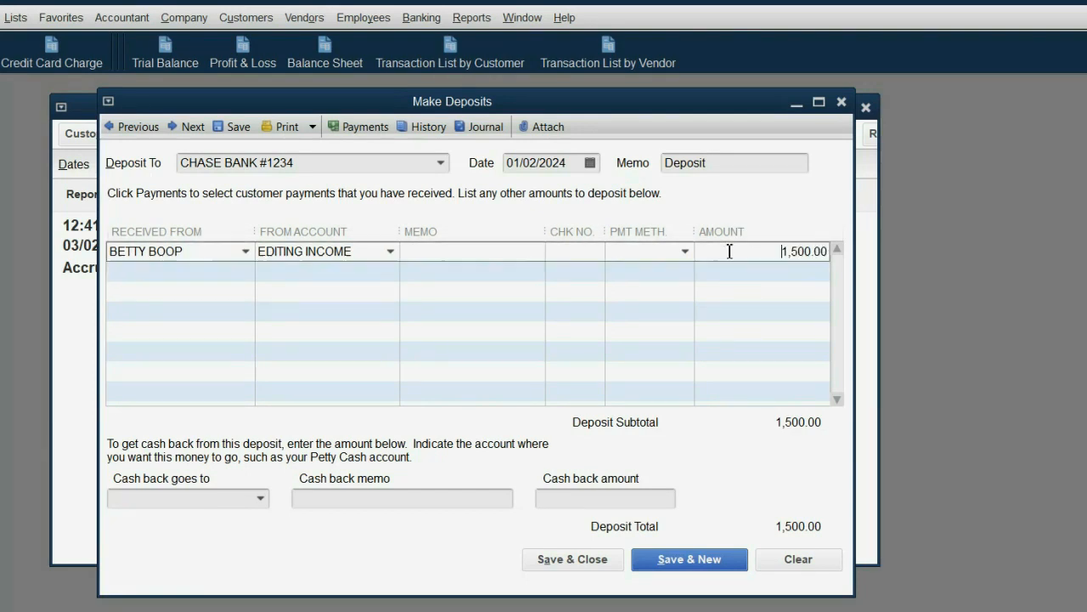
left_click(391, 252)
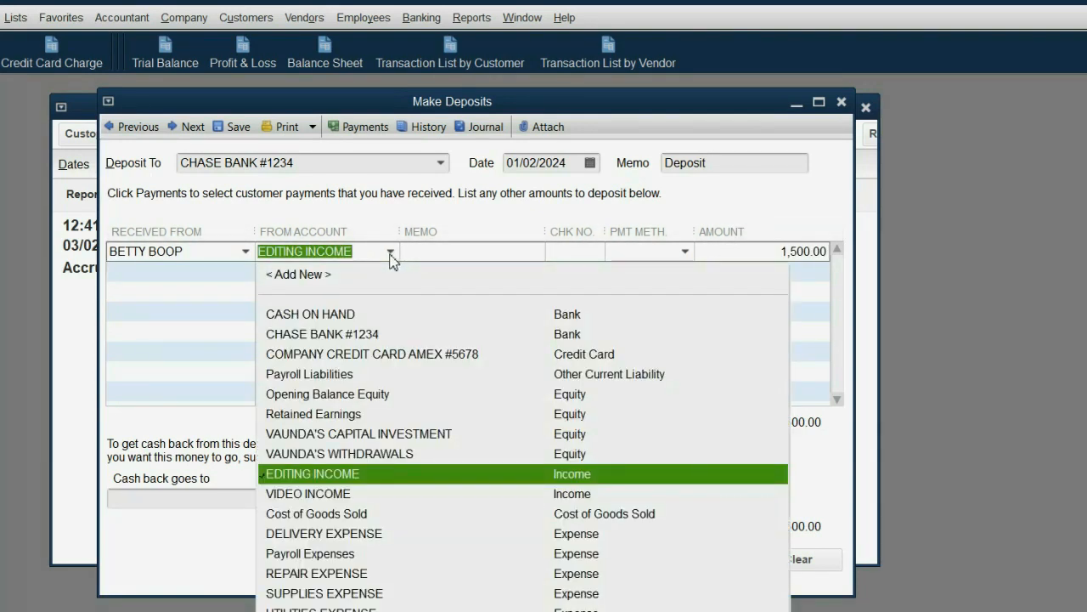
left_click(391, 253)
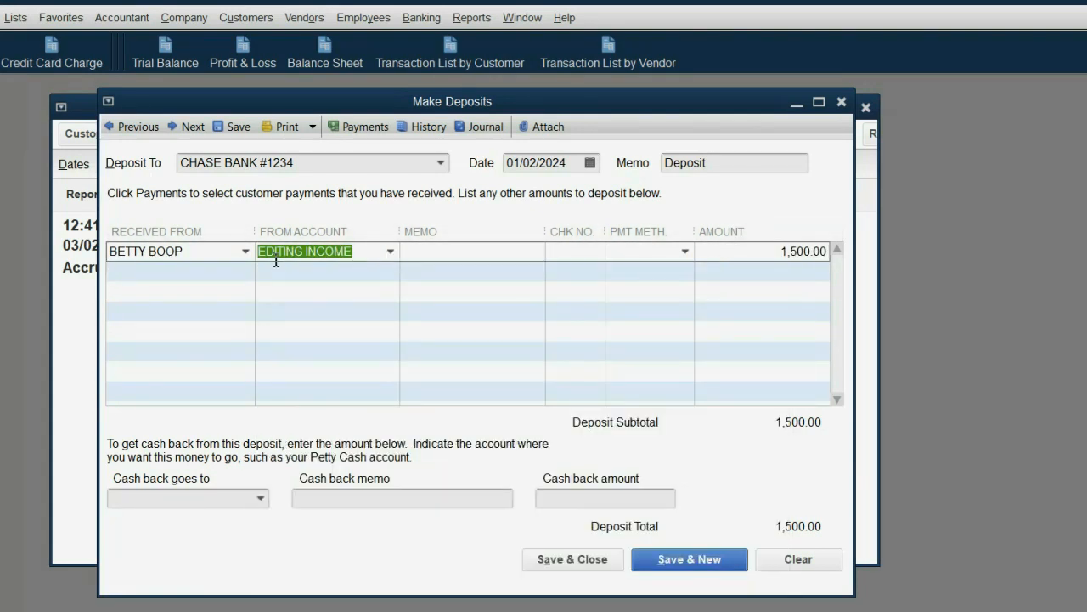
left_click(550, 564)
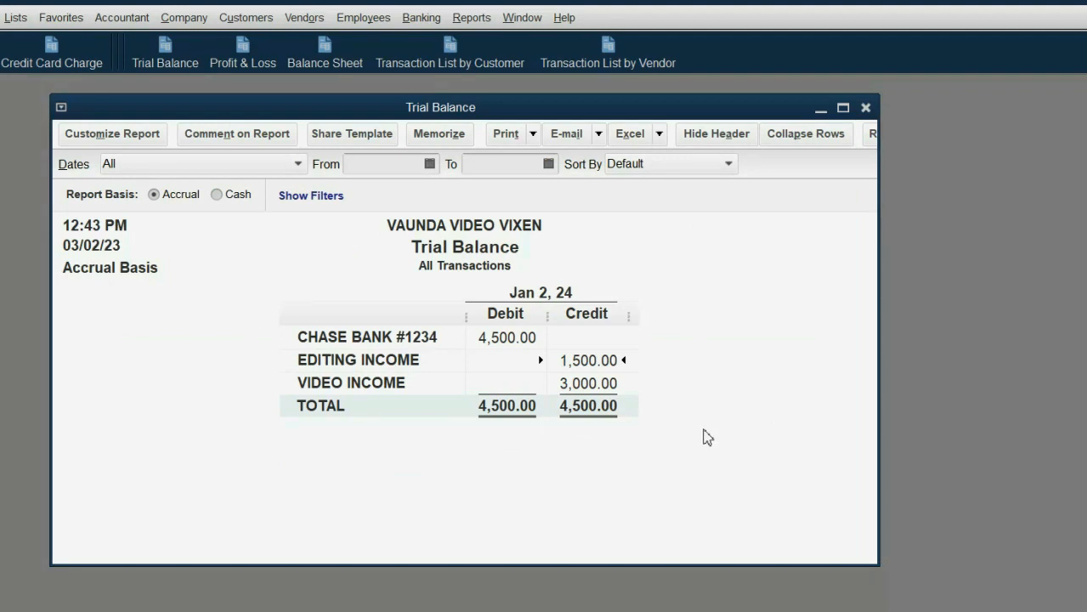
left_click(521, 339)
left_click(600, 366)
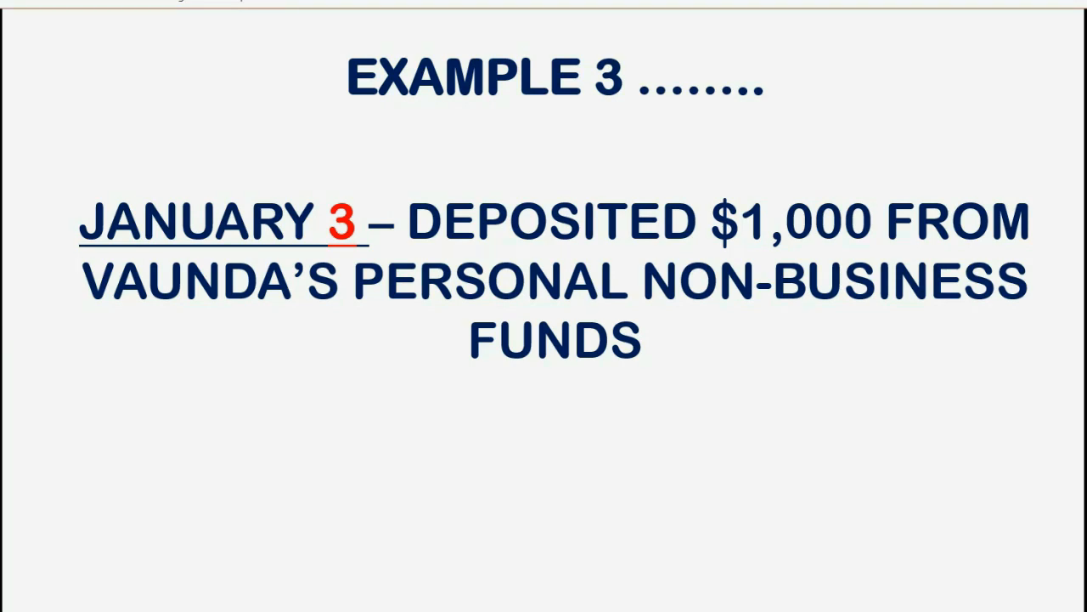
key("Right")
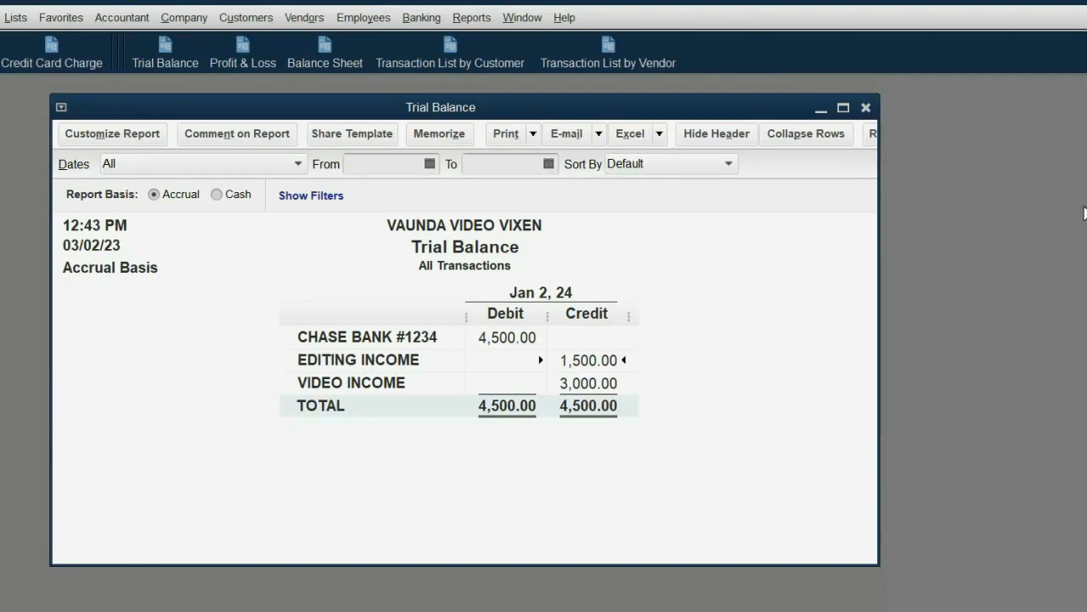
Start a new bank deposit to CHASE BANK #1234 and set its date to 01/03/2024.
left_click(423, 21)
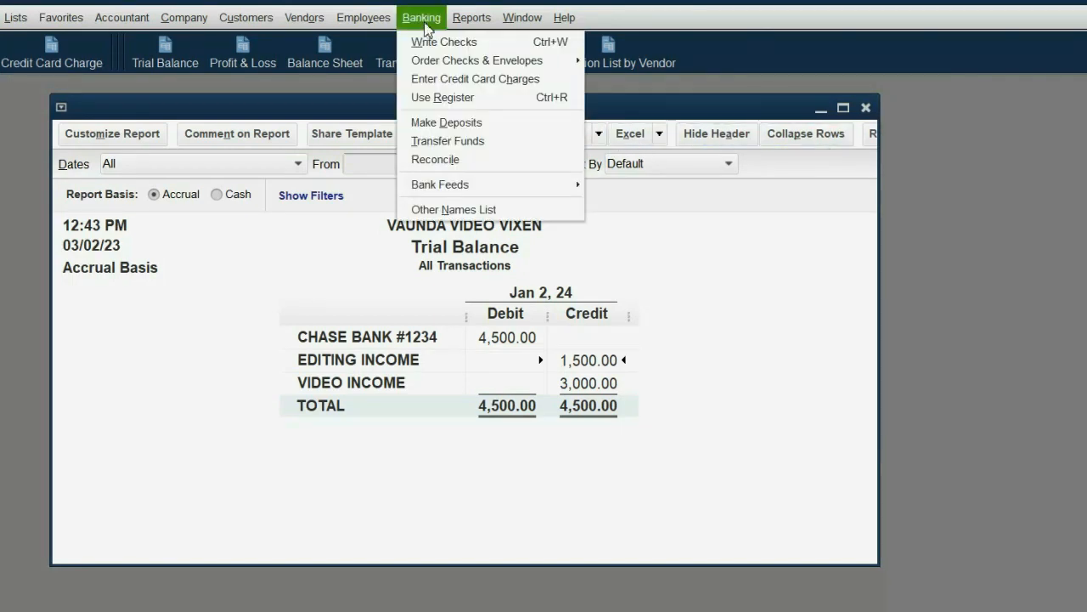
left_click(447, 124)
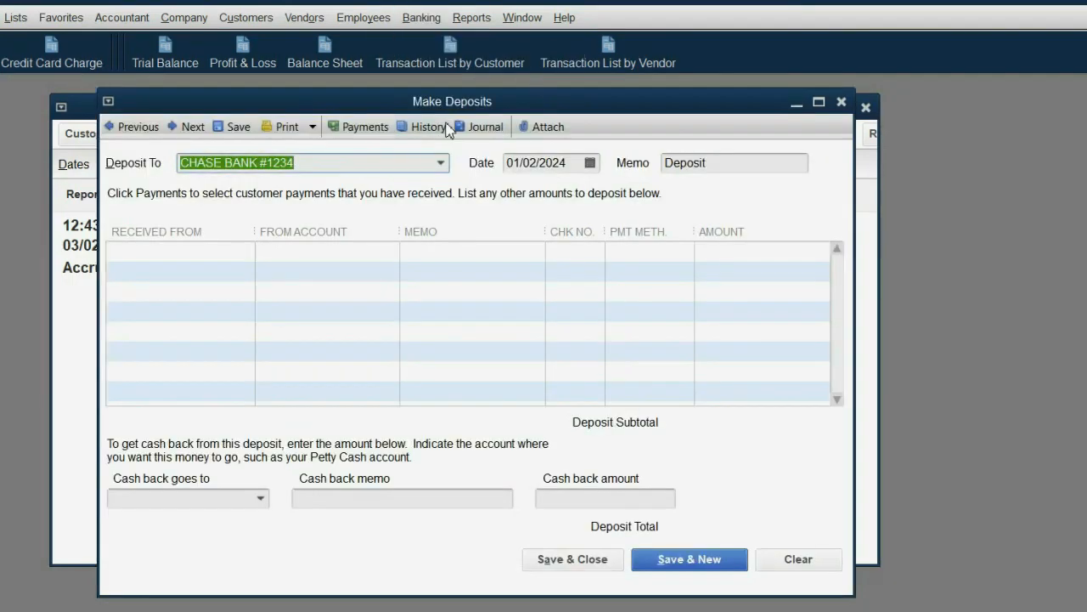
left_click(442, 166)
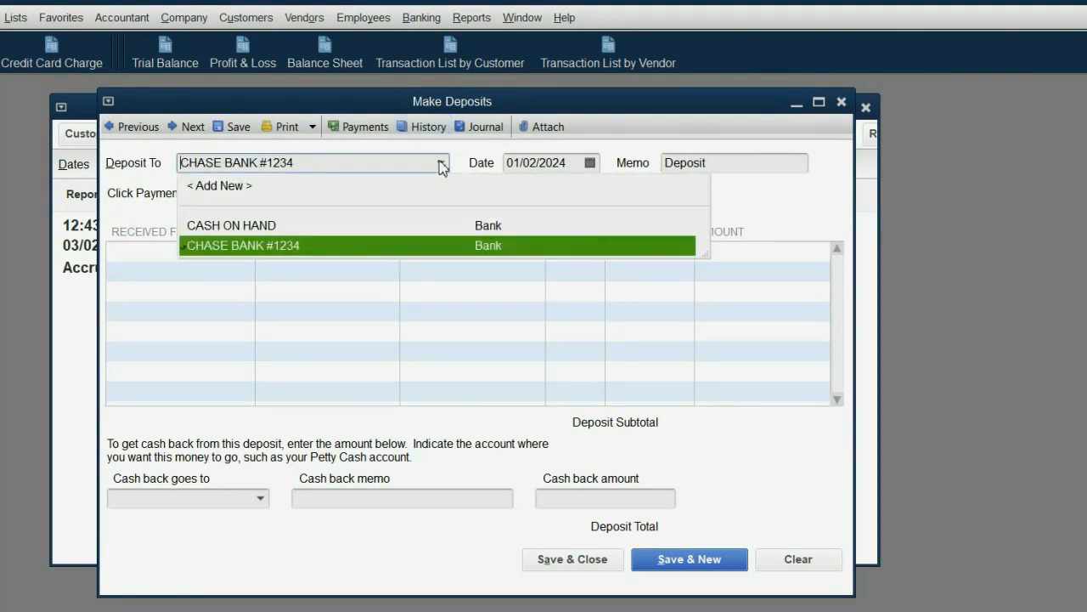
left_click(442, 166)
left_click(591, 162)
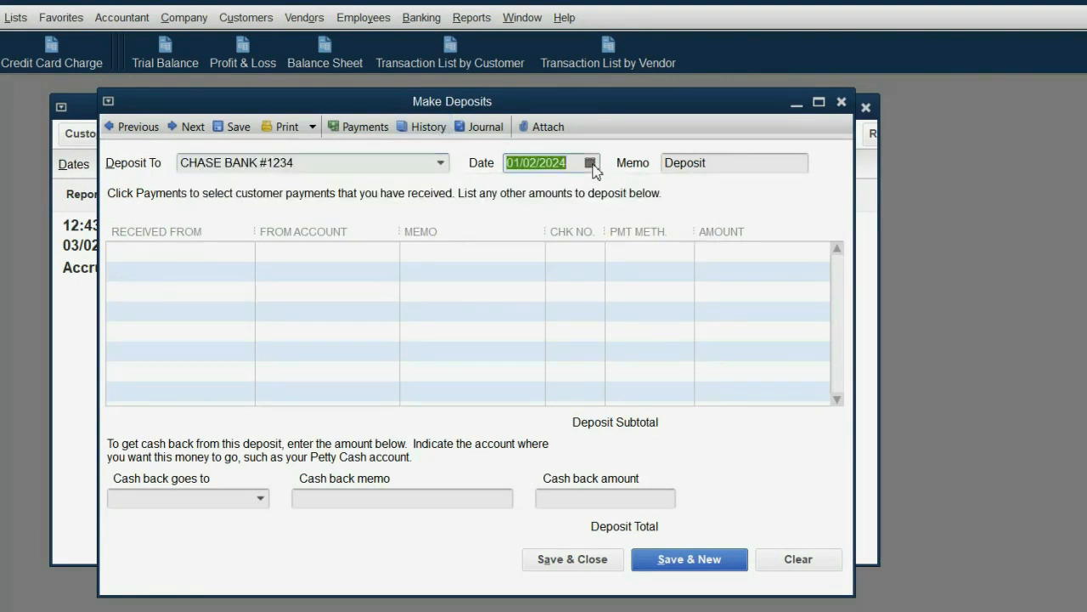
left_click(589, 249)
Enter a 1,000.00 deposit line from VAUNDA'S CAPITAL INVESTMENT without a received-from name, and save and close the deposit.
left_click(195, 249)
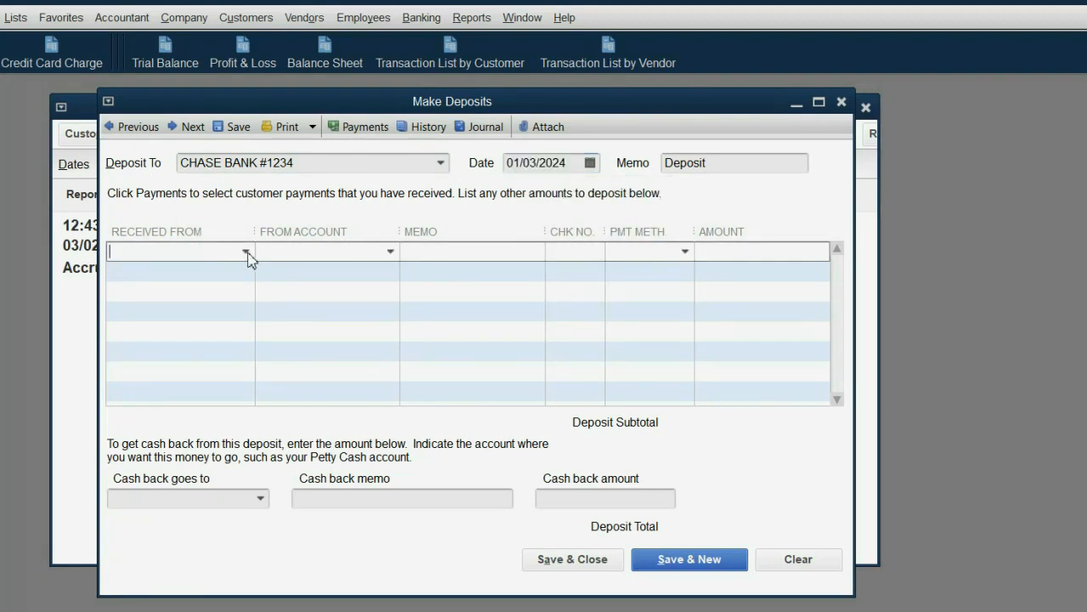
left_click(245, 253)
left_click(245, 253)
left_click(390, 251)
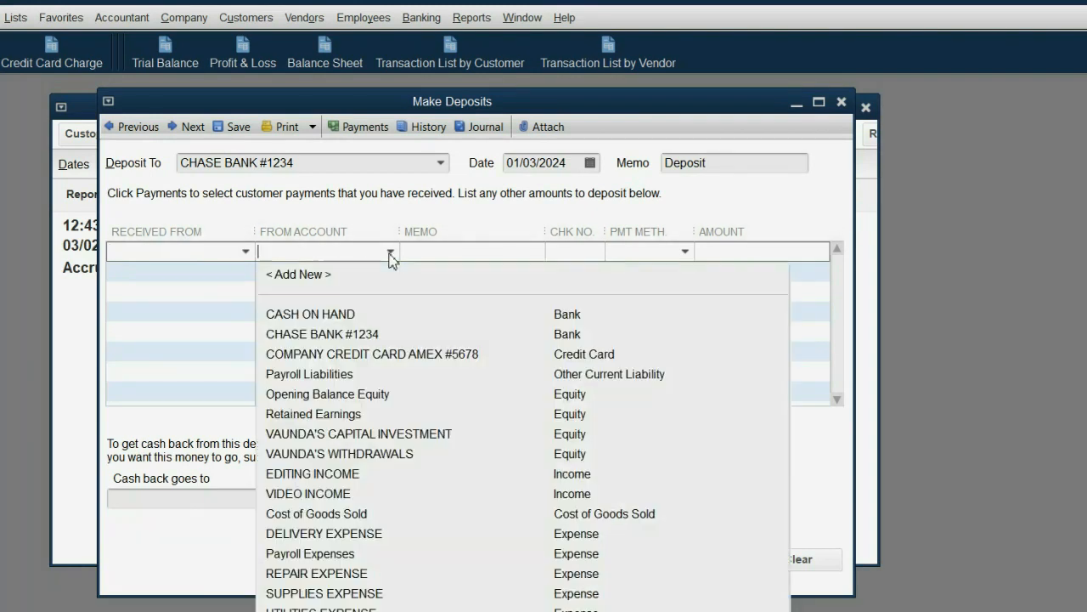
left_click(361, 434)
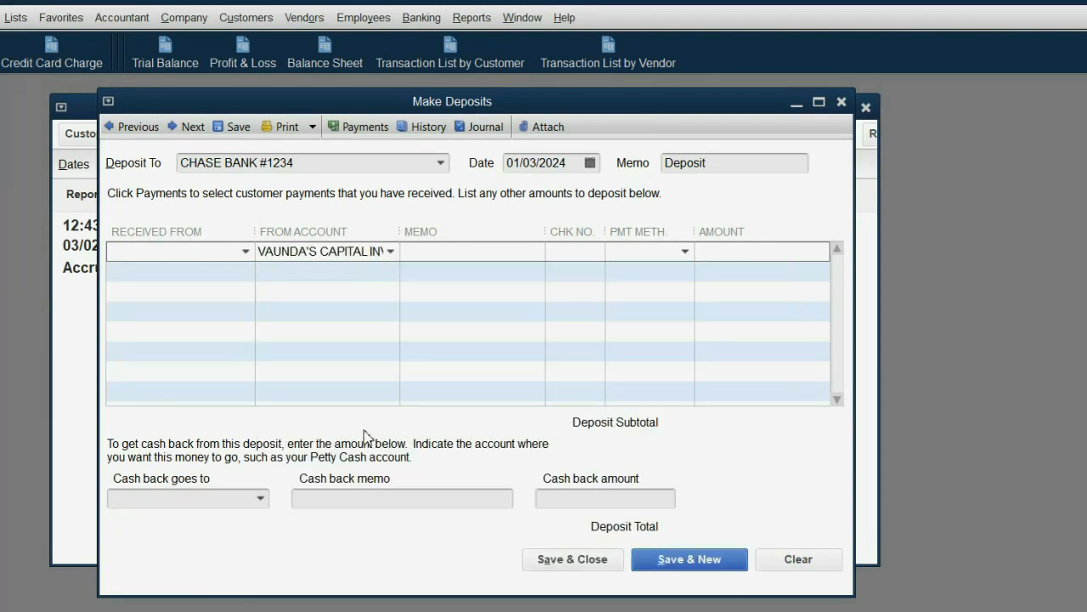
left_click(759, 251)
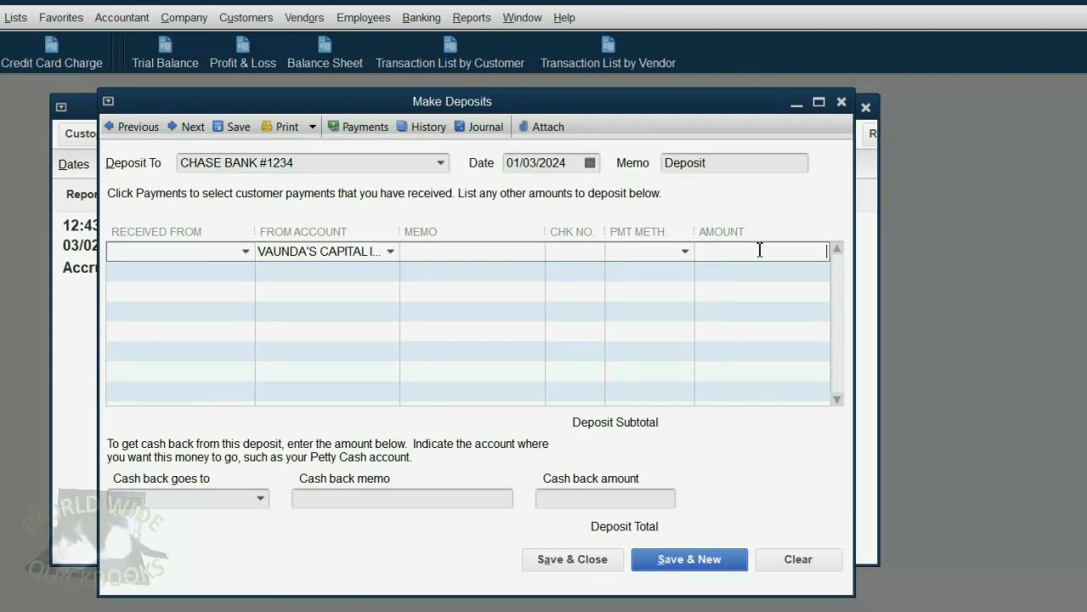
type("1000")
key("Tab")
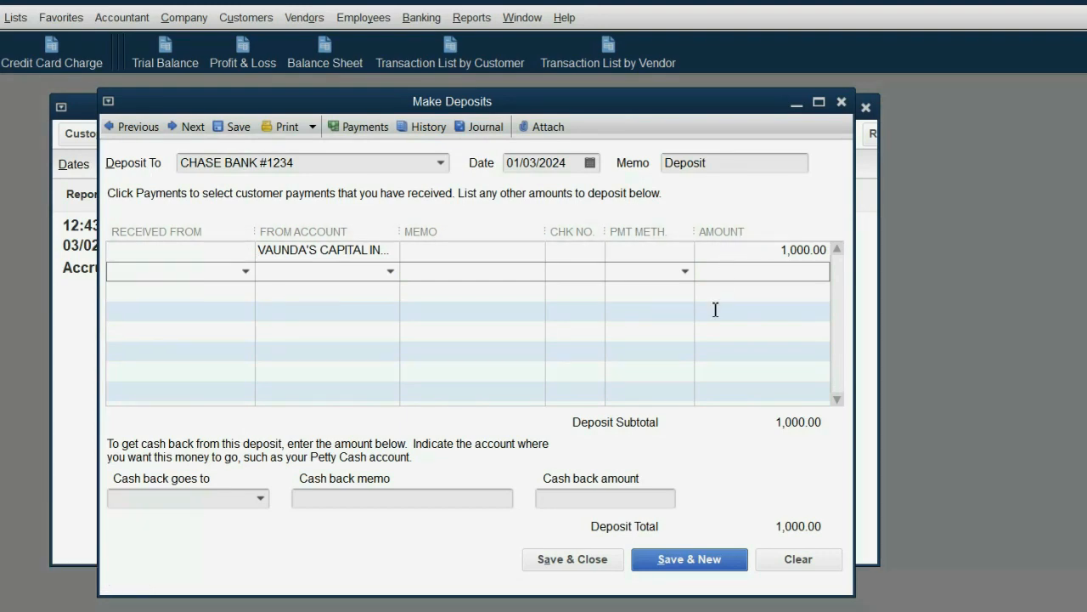
left_click(587, 560)
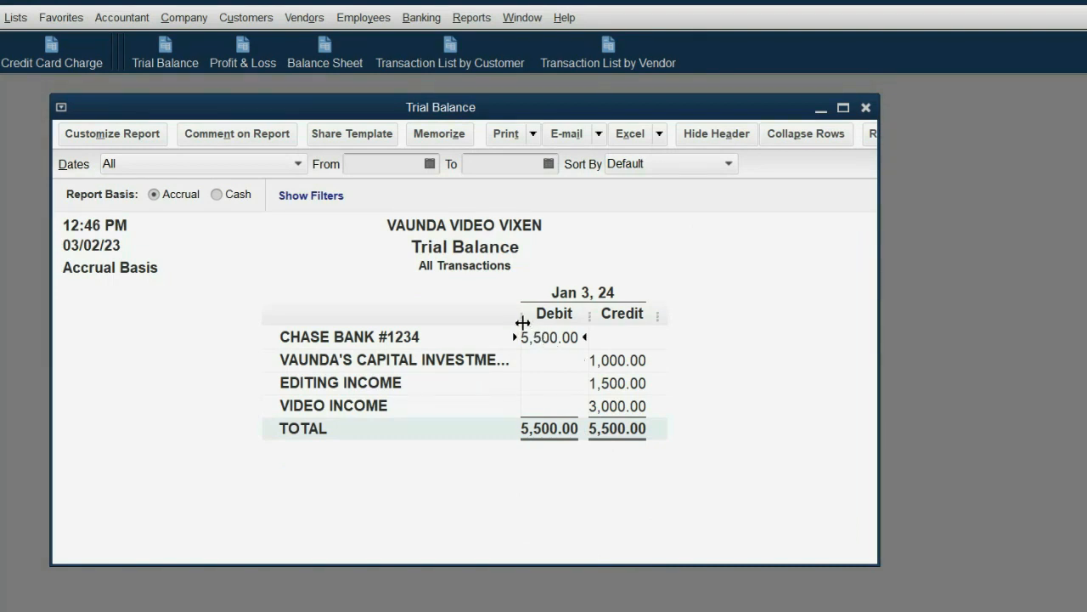
left_click_drag(520, 318, 548, 323)
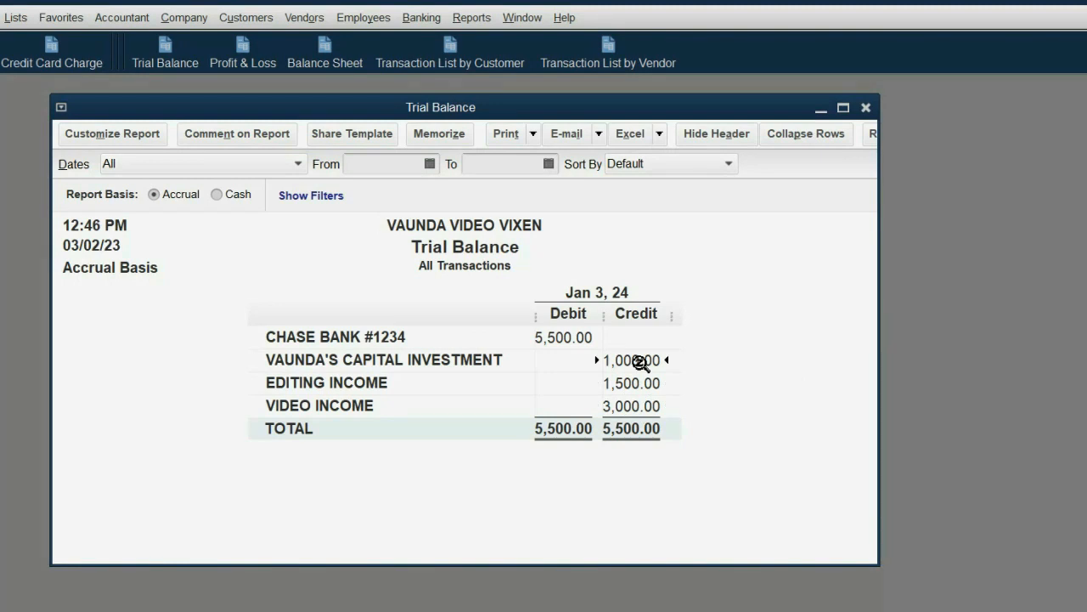
double_click(558, 337)
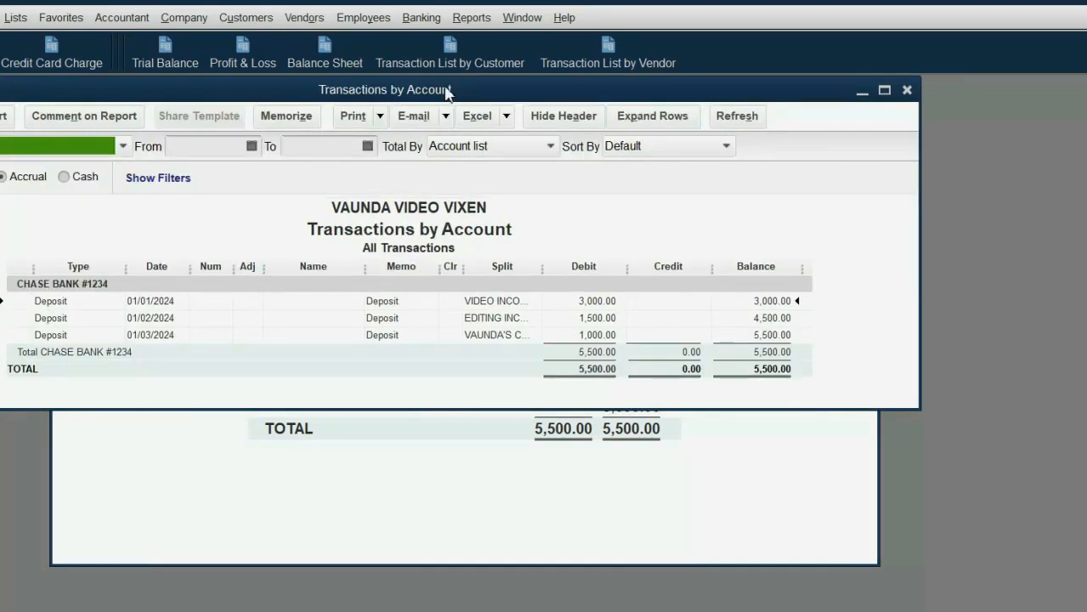
left_click_drag(449, 88, 623, 123)
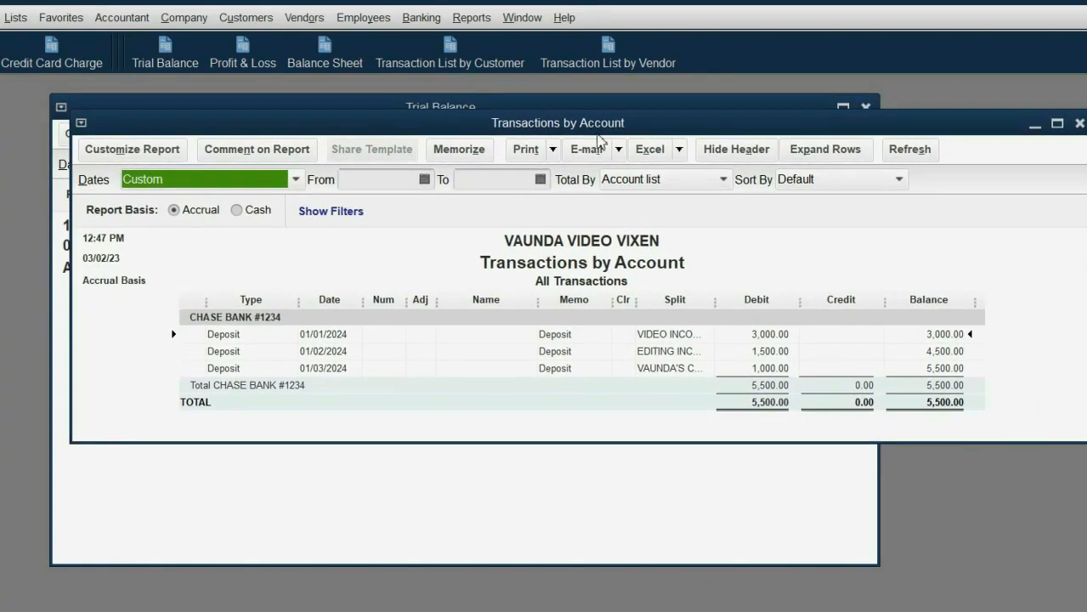
left_click(341, 337)
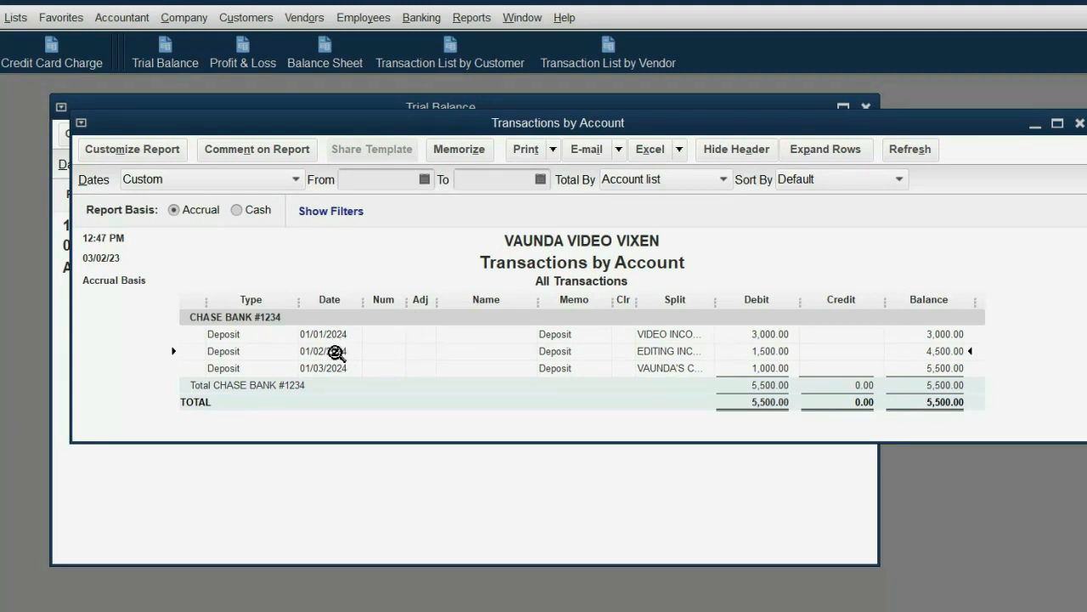
Open the 01/02/2024 deposit from the transaction detail, change its EDITING INCOME amount to 1,000,000.00, and record the change.
double_click(337, 353)
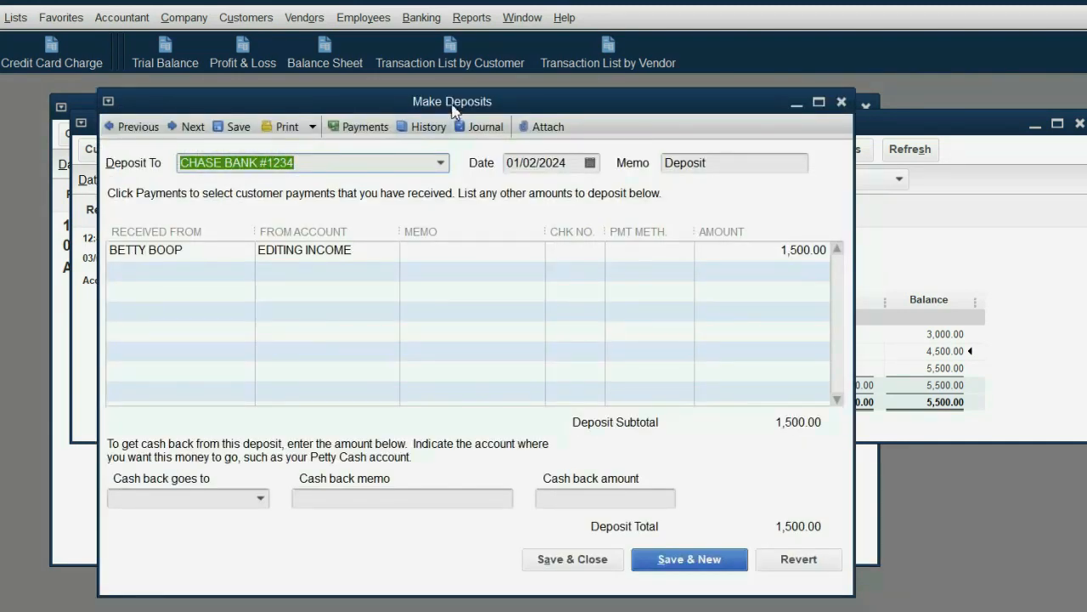
left_click_drag(450, 109, 523, 112)
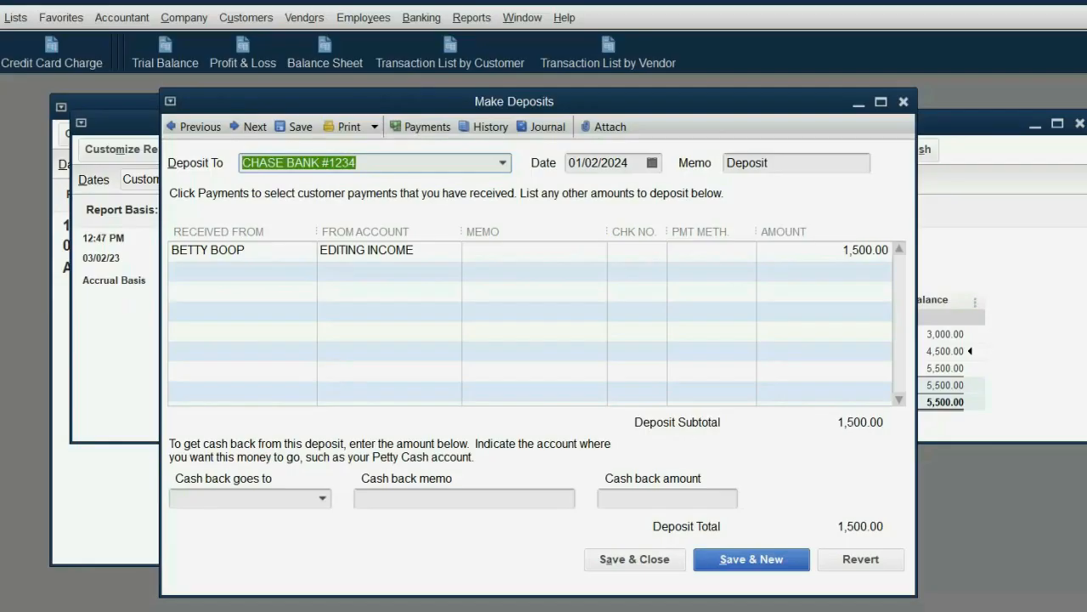
left_click(820, 251)
left_click_drag(820, 251, 932, 253)
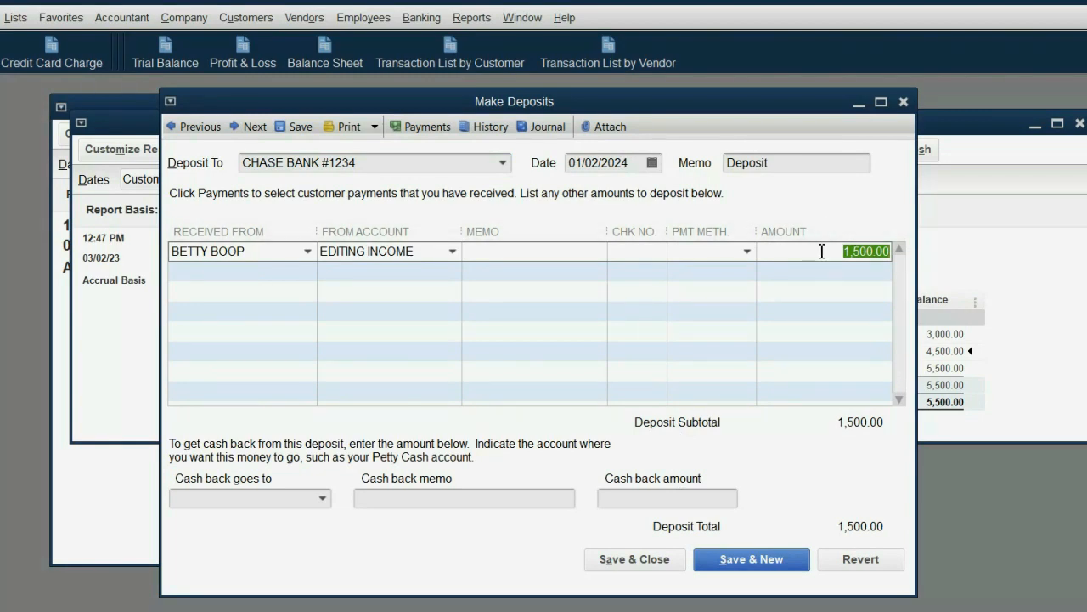
left_click_drag(823, 251, 866, 237)
type("1,000,000")
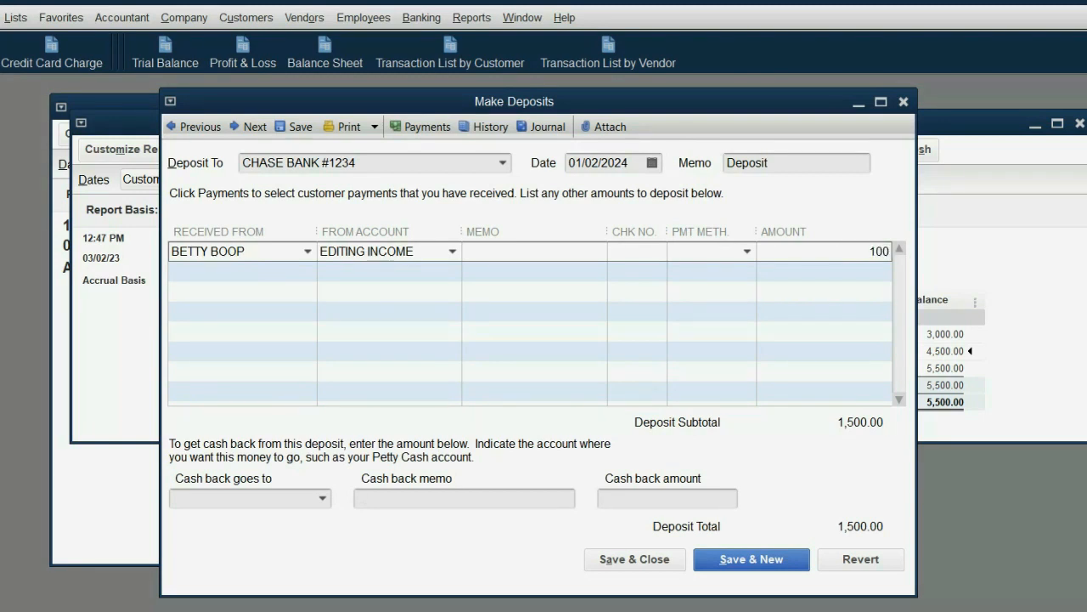
key("Tab")
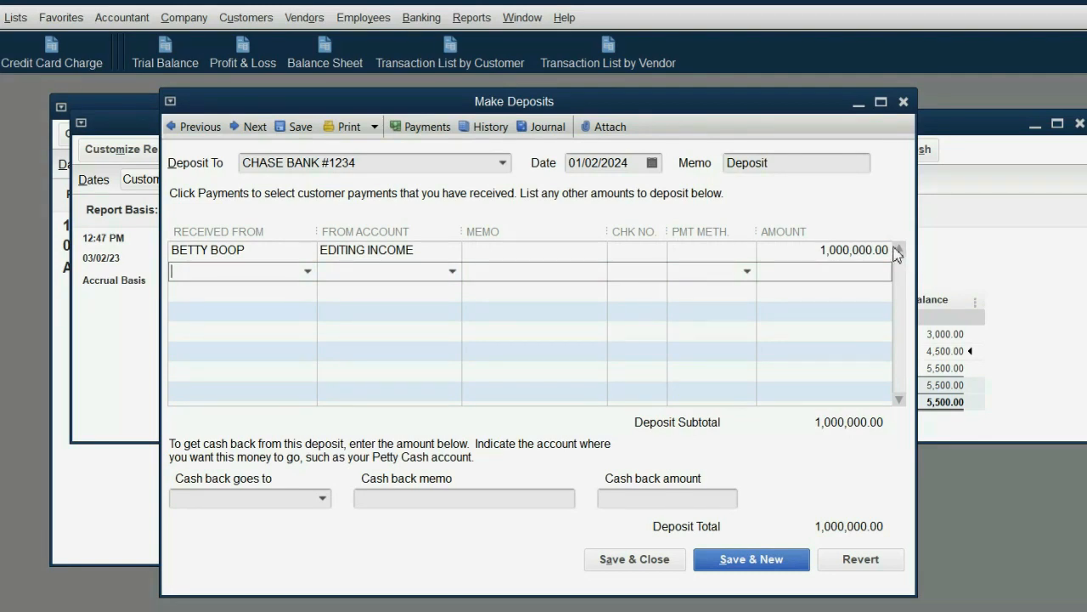
left_click(663, 567)
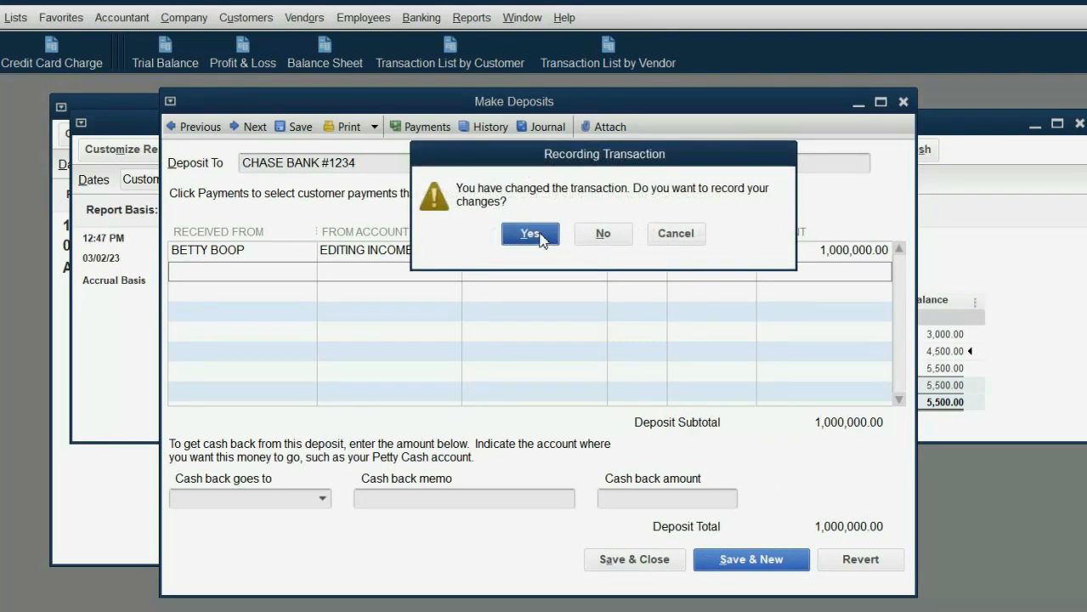
left_click(532, 234)
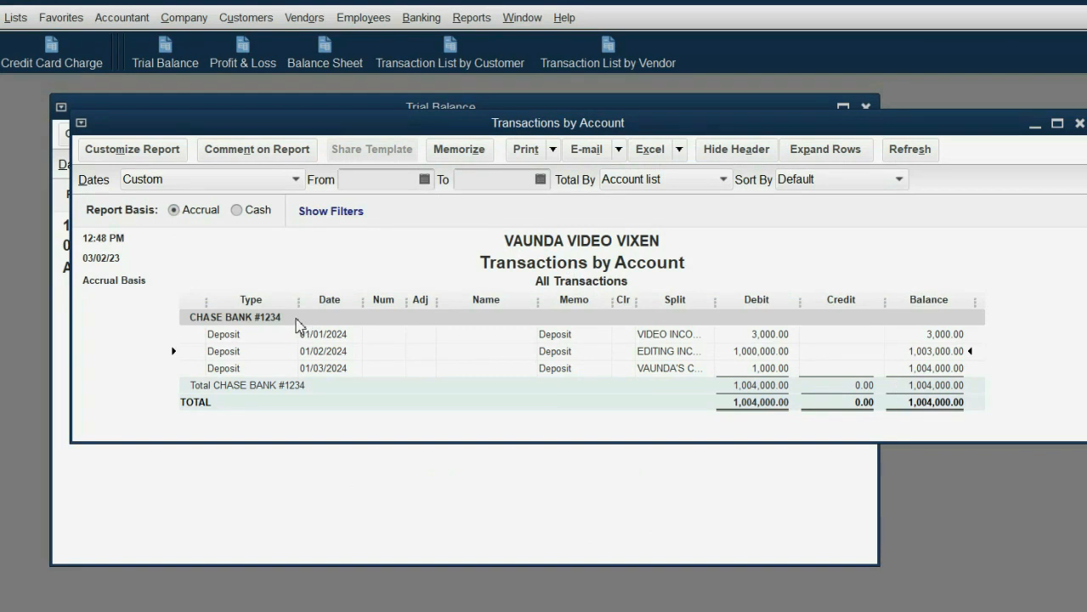
Trace the EDITING INCOME balance from the Trial Balance through its transaction detail to the source deposit, and close the deposit.
left_click(949, 405)
left_click(662, 505)
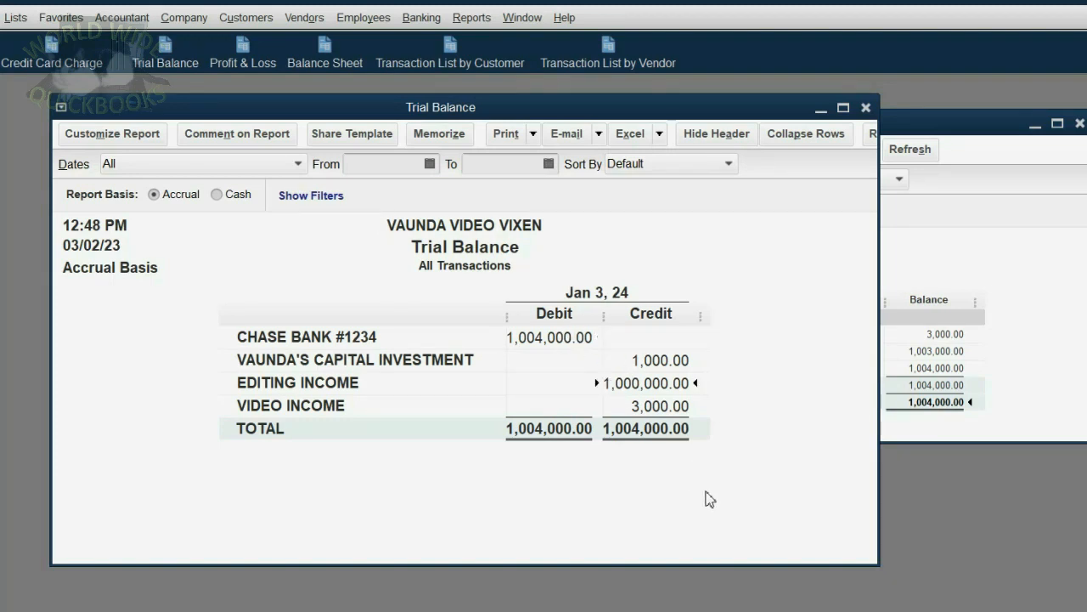
double_click(646, 383)
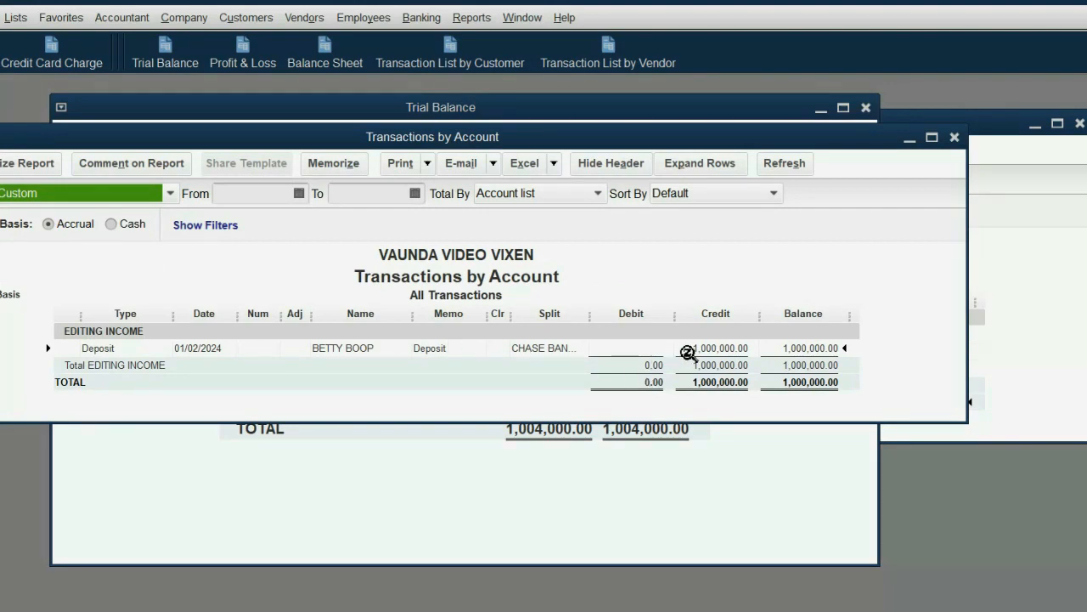
double_click(688, 352)
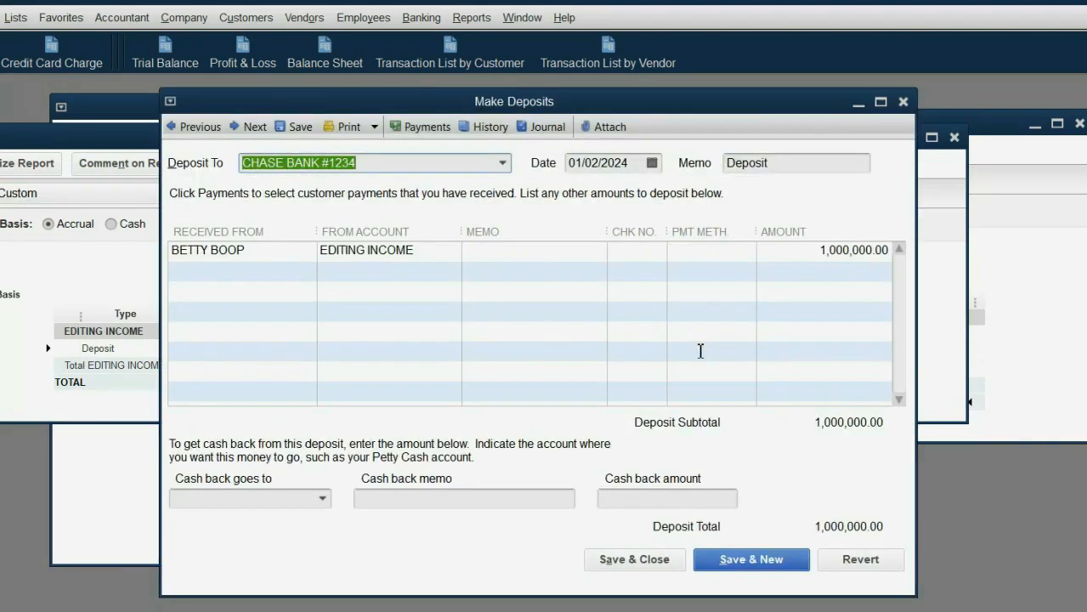
left_click(904, 103)
Trace the CHASE BANK #1234 balance from the Trial Balance to its 01/03/2024 deposit, and close the deposit.
left_click(790, 109)
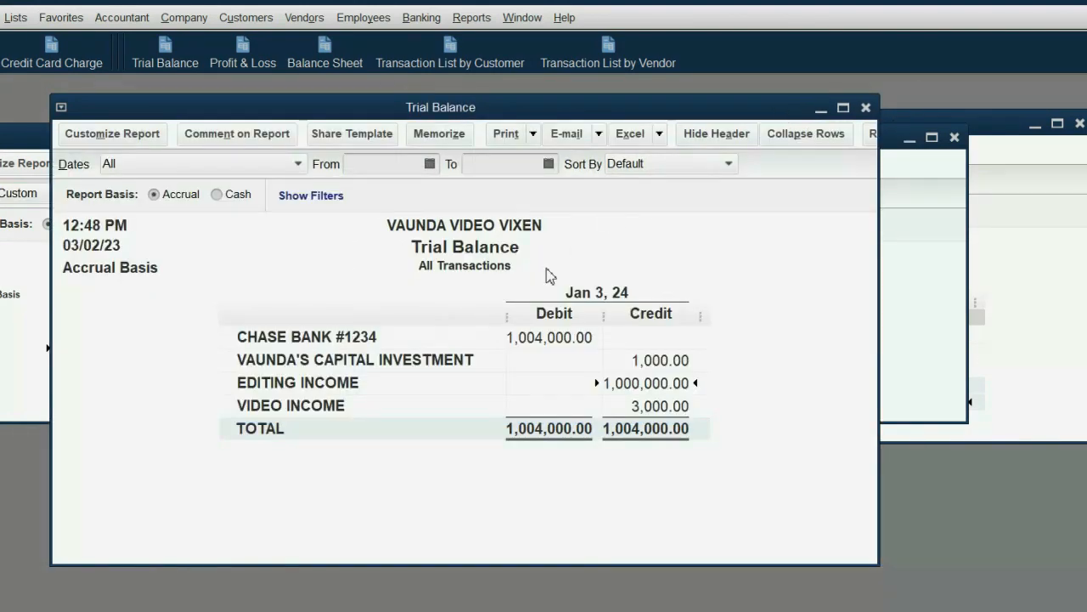
double_click(535, 342)
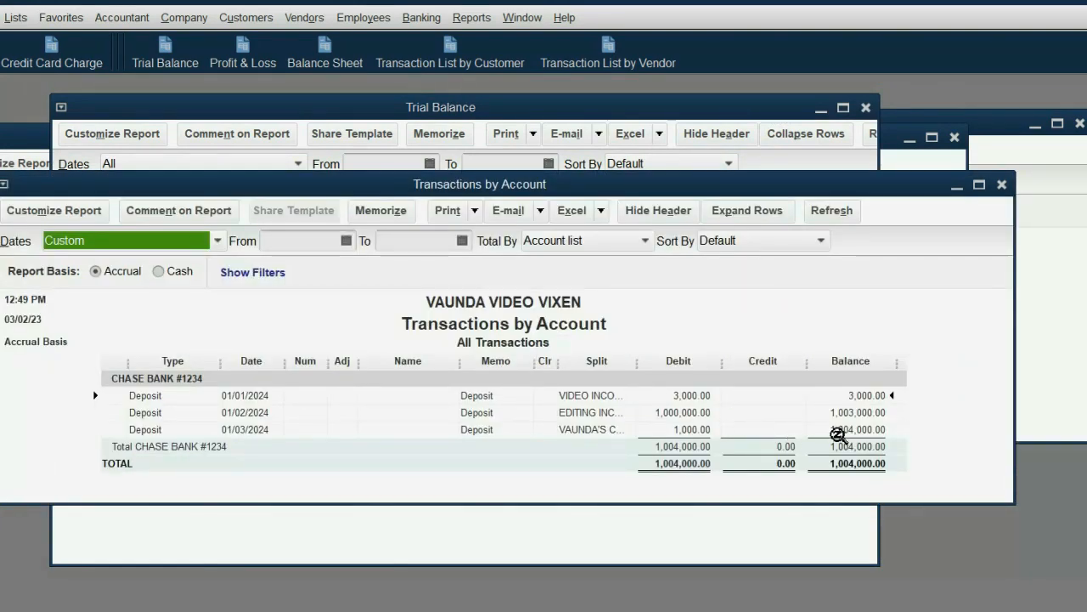
double_click(841, 431)
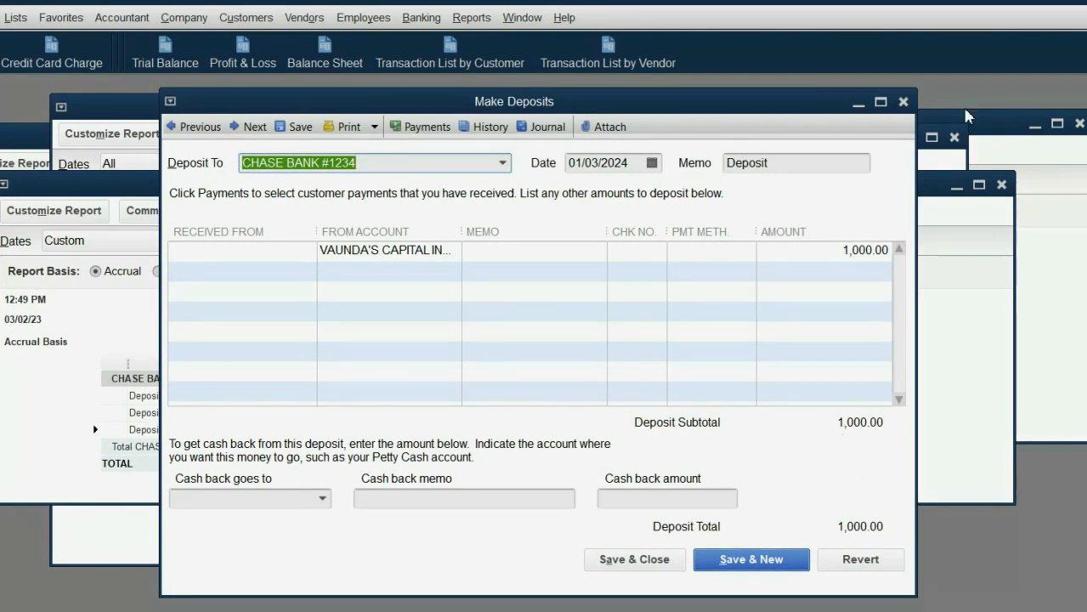
left_click(904, 102)
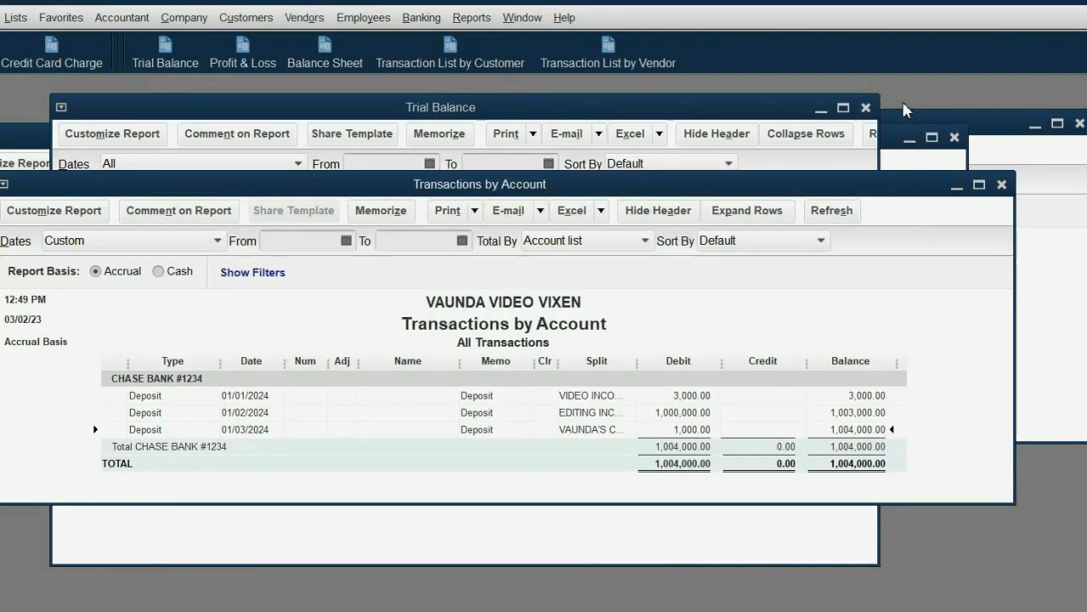
Open the 01/02/2024 deposit from the CHASE BANK #1234 transactions, set its EDITING INCOME amount to 1,500.00, and record the change.
double_click(695, 416)
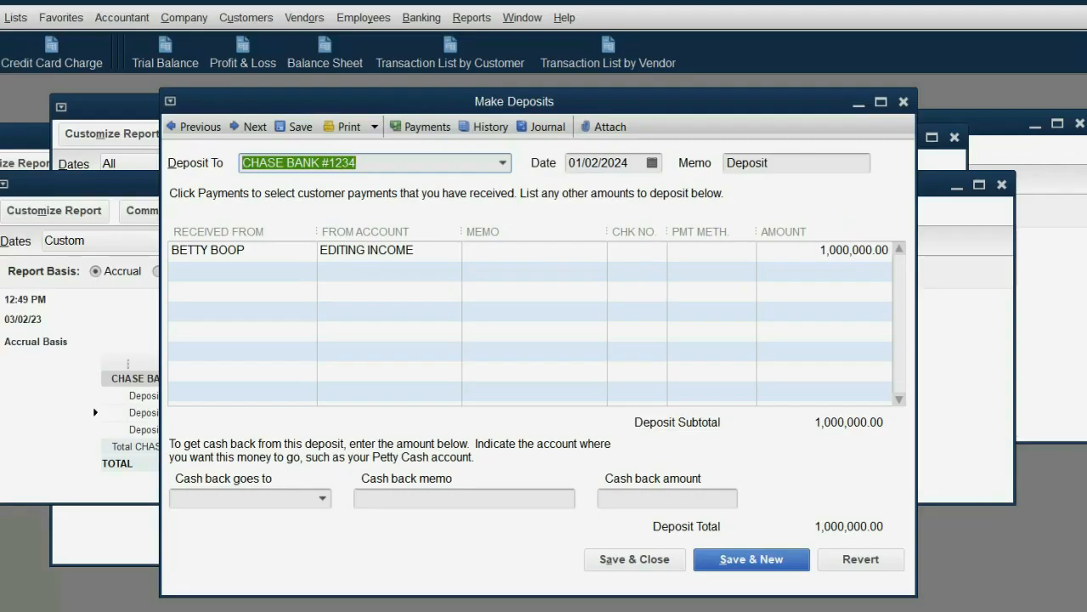
left_click_drag(801, 253, 891, 252)
type("1500")
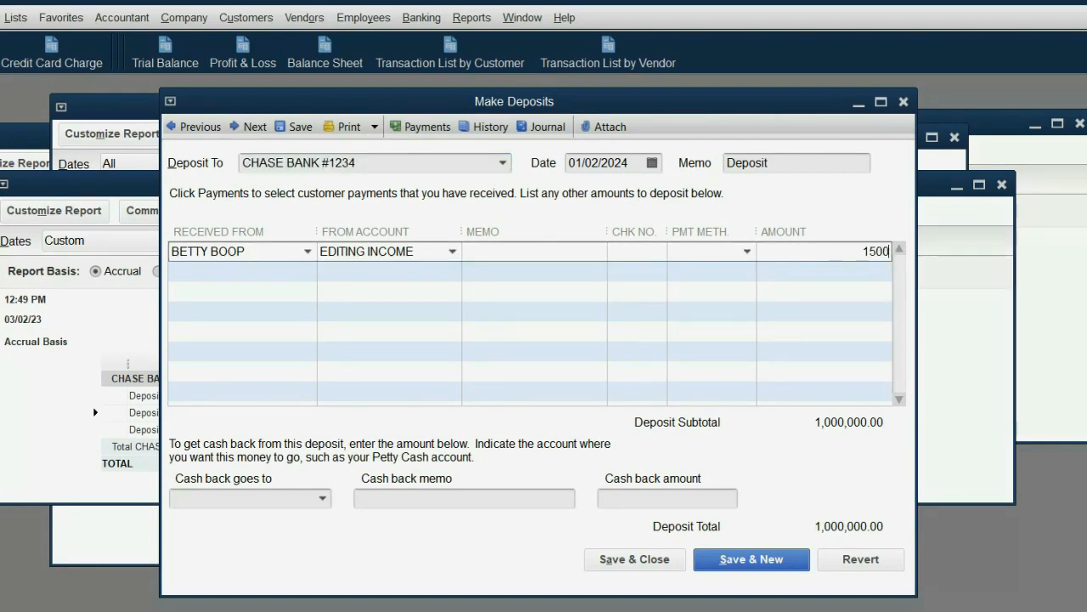
key("Tab")
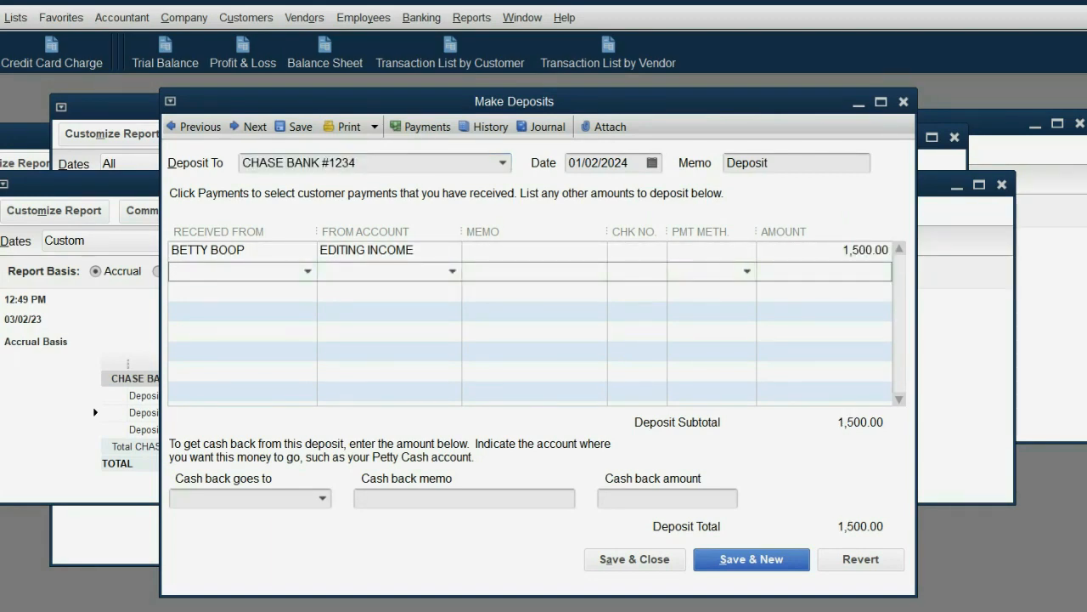
left_click(658, 563)
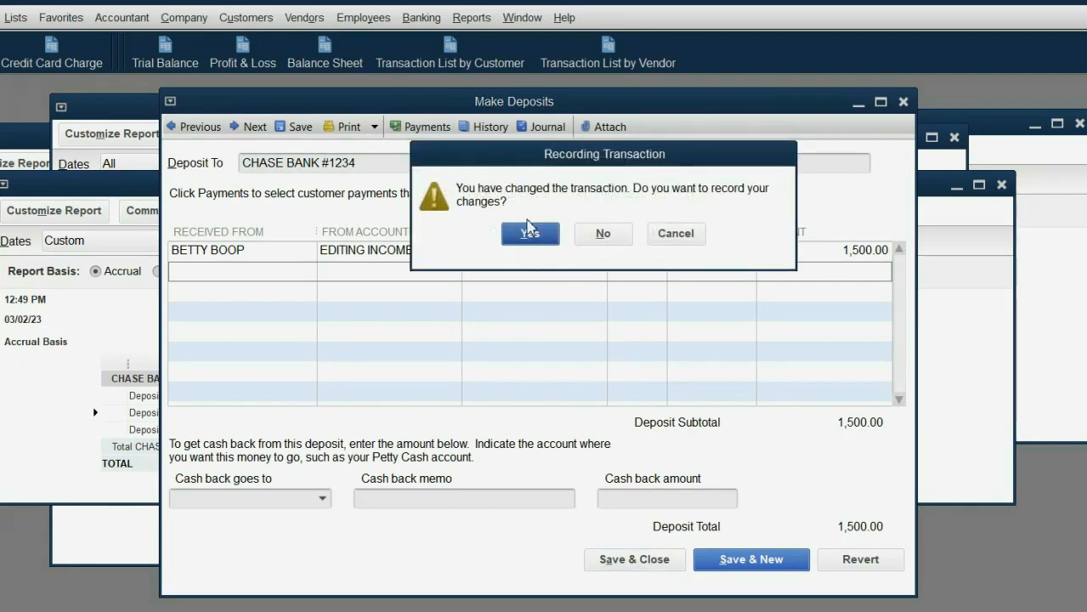
left_click(534, 236)
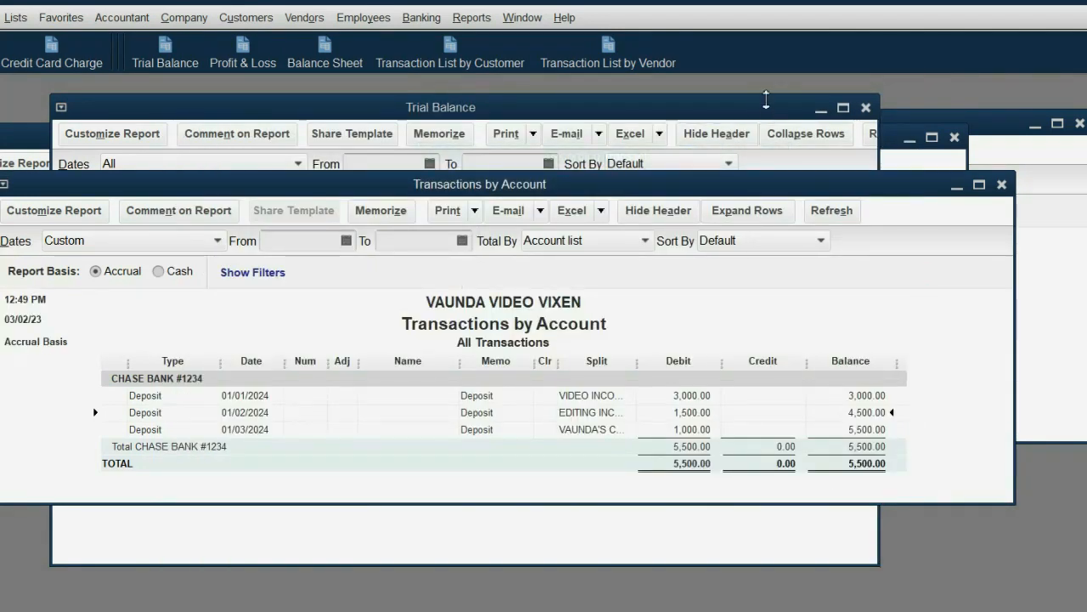
Close all open reports, run the Trial Balance again, and open the transactions behind the CHASE BANK #1234 balance.
key("Escape")
key("Escape")
key("Escape")
key("Escape")
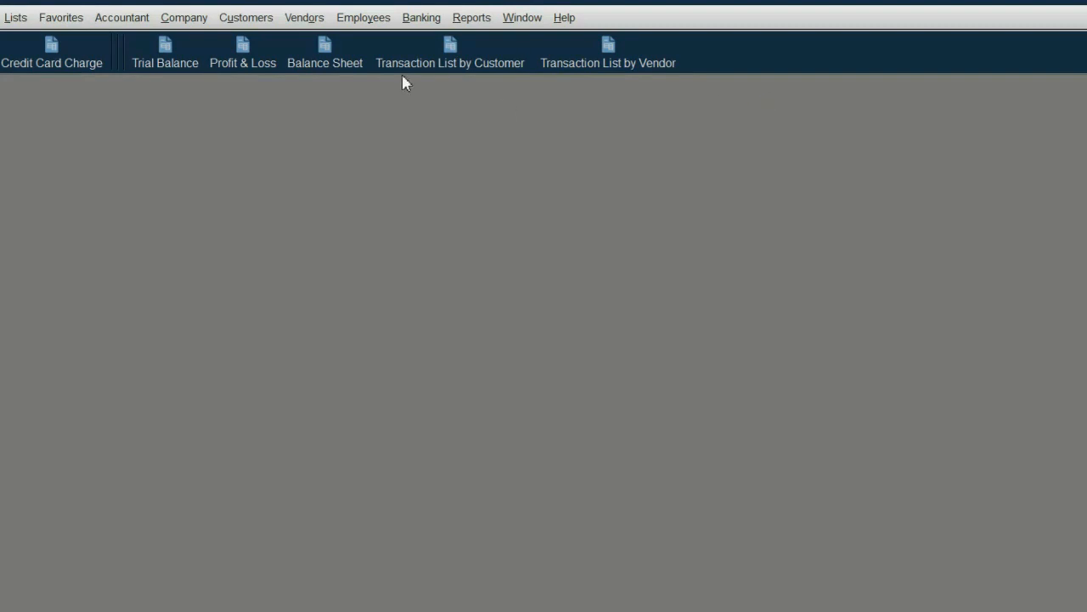
left_click(151, 54)
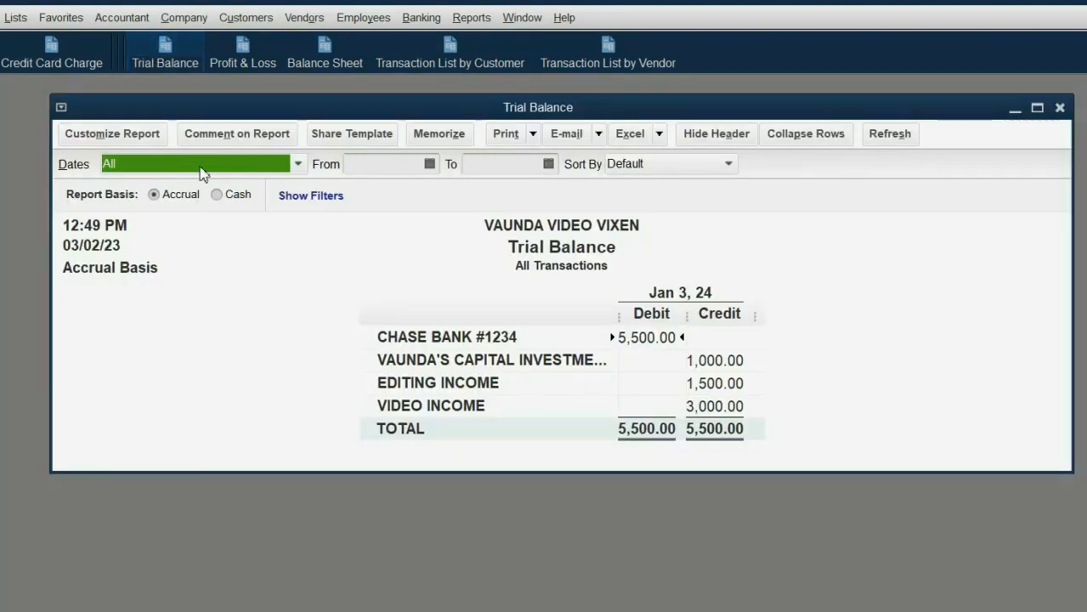
double_click(662, 341)
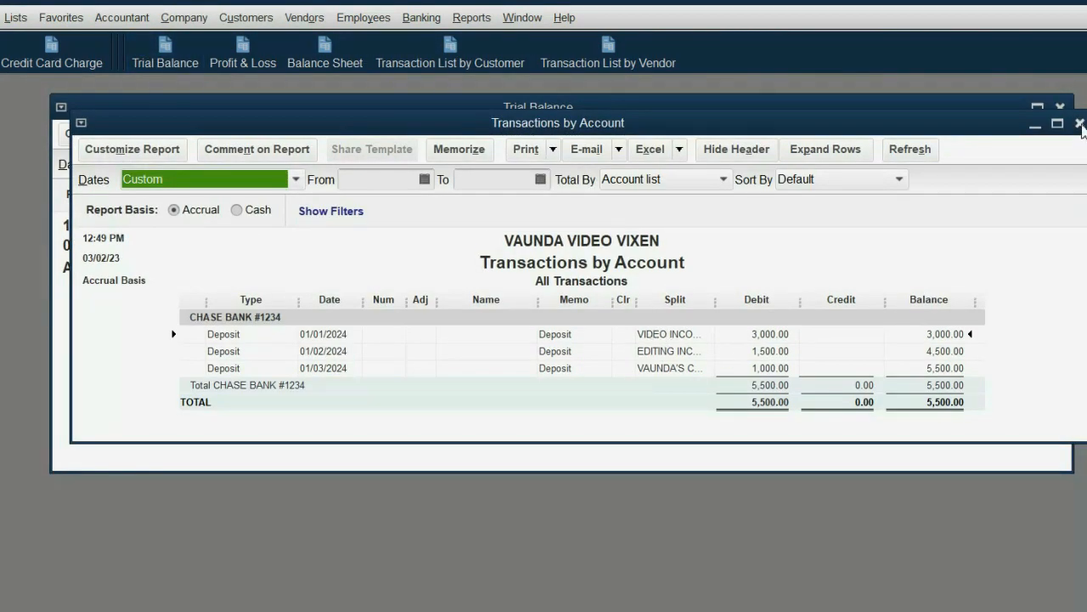
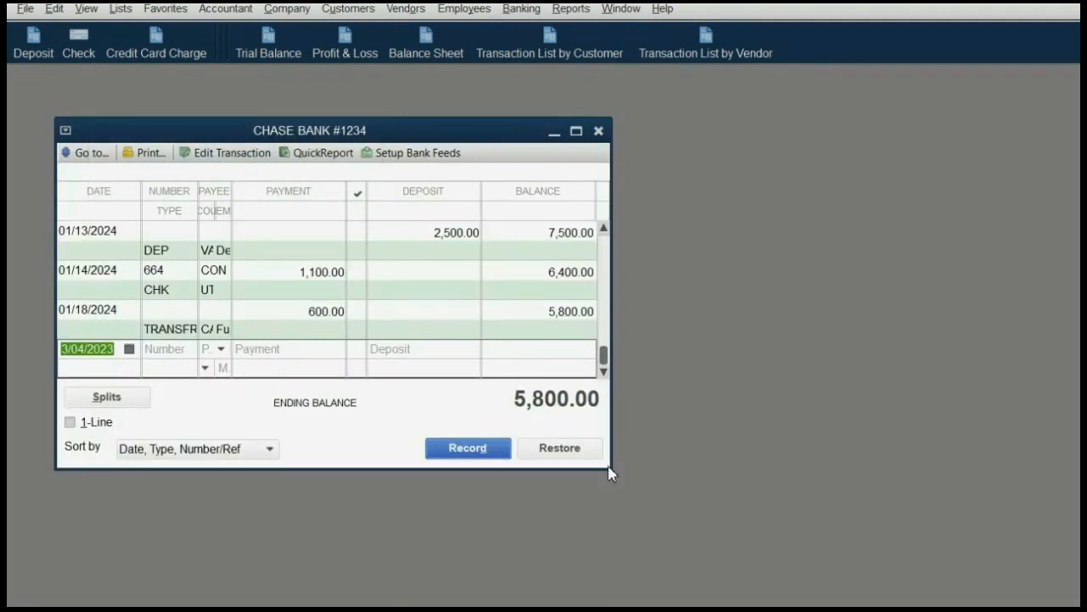
Enlarge and reposition the CHASE BANK #1234 register window to show more transactions and full account names.
left_click_drag(611, 468, 915, 599)
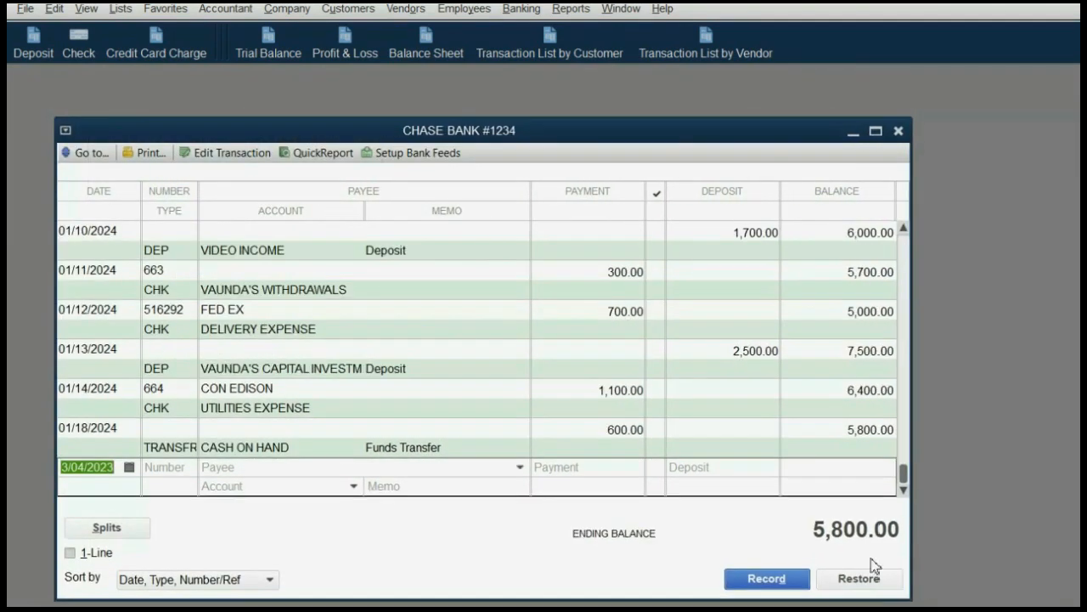
left_click_drag(489, 130, 471, 93)
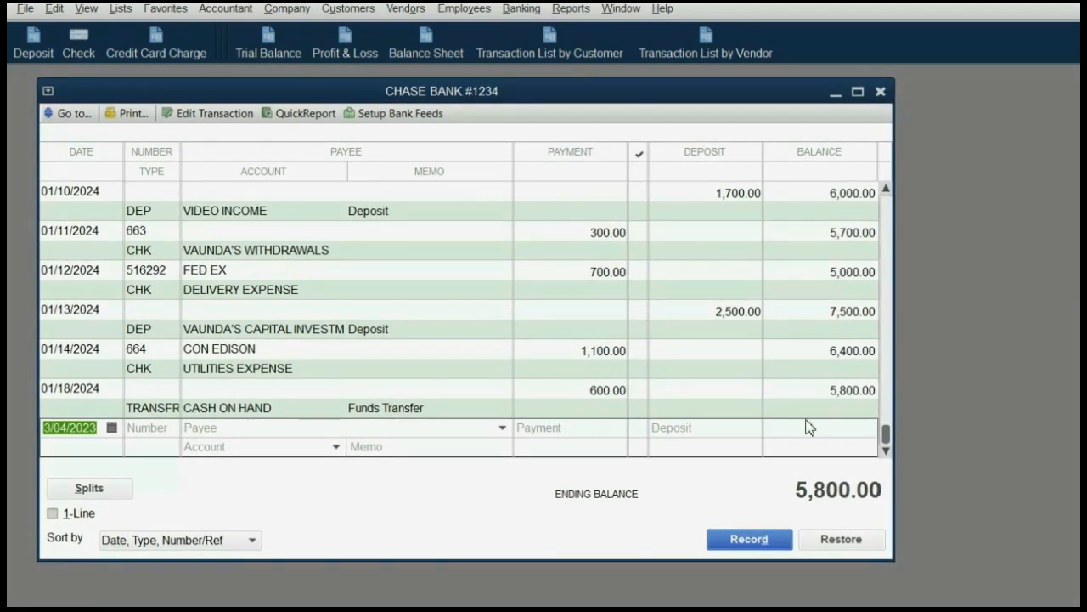
left_click_drag(888, 560, 928, 594)
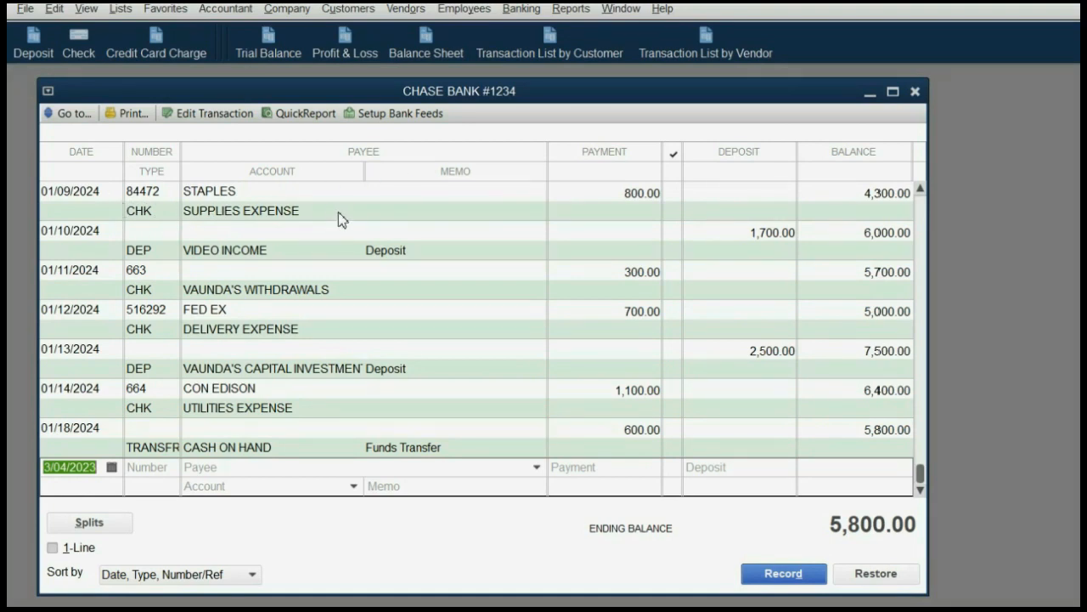
Select the 01/09/2024 STAPLES check, view the register in one-line format, and return it to two-line format.
left_click(401, 206)
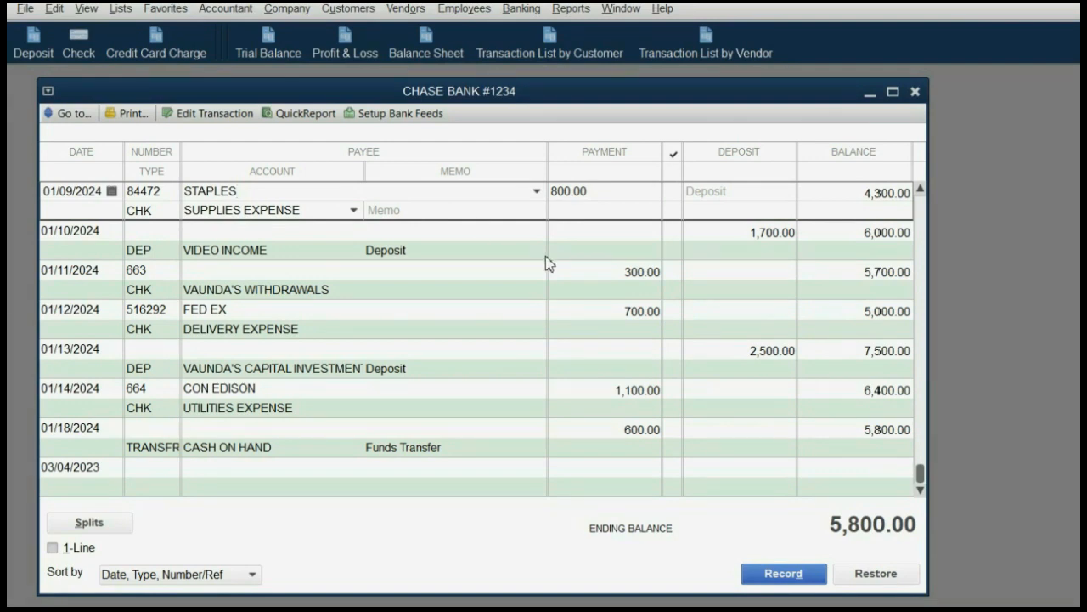
left_click(52, 548)
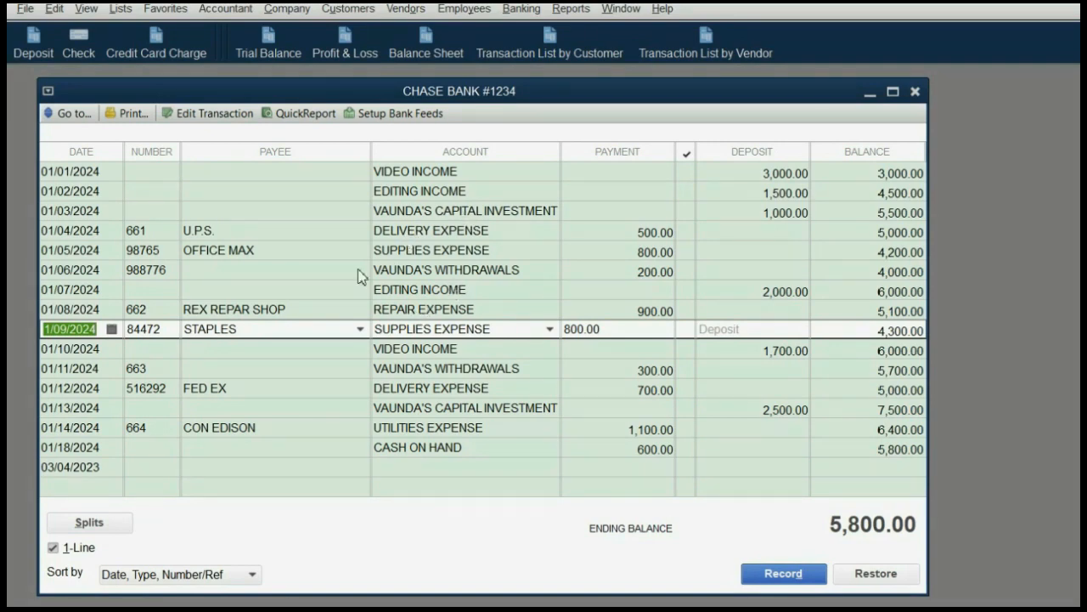
left_click(54, 548)
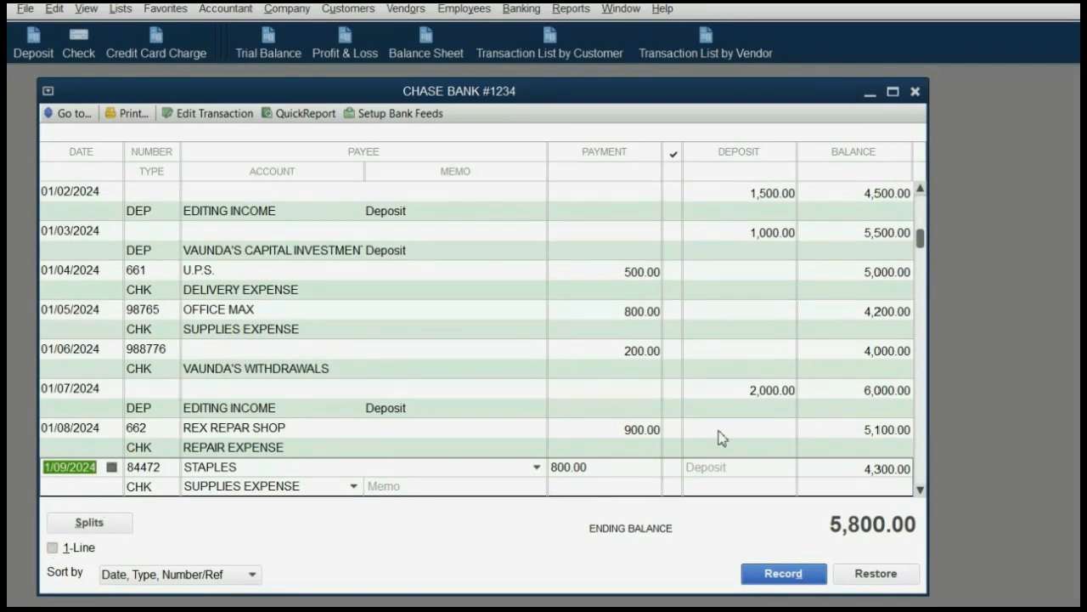
Follow the register's running balance entry by entry from 01/02/2024 through the 01/08/2024 check.
left_click(882, 214)
left_click(880, 244)
left_click(875, 276)
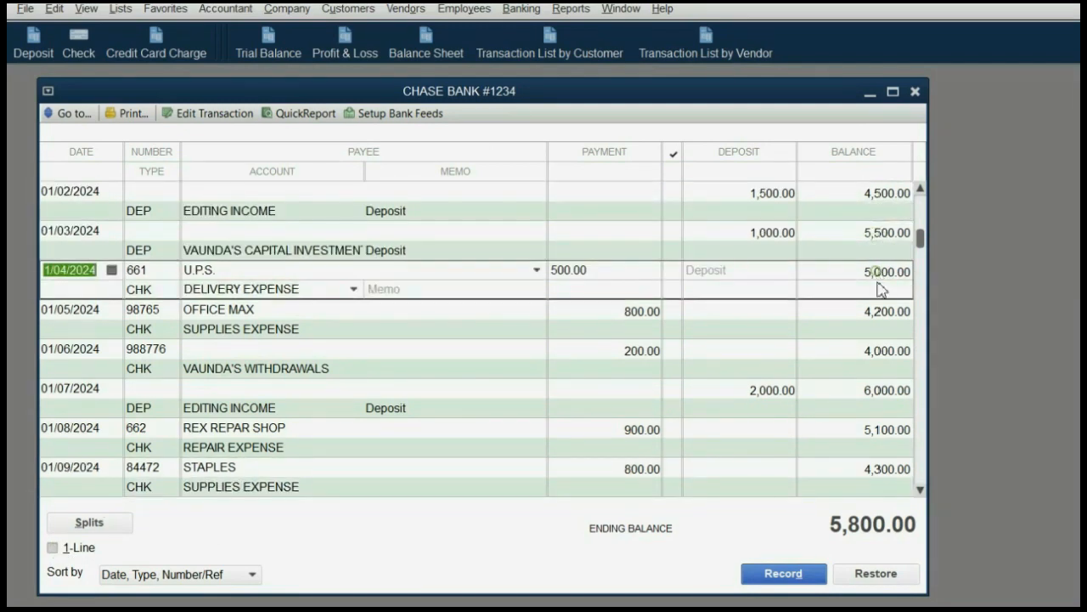
left_click(868, 303)
left_click(878, 352)
left_click(875, 395)
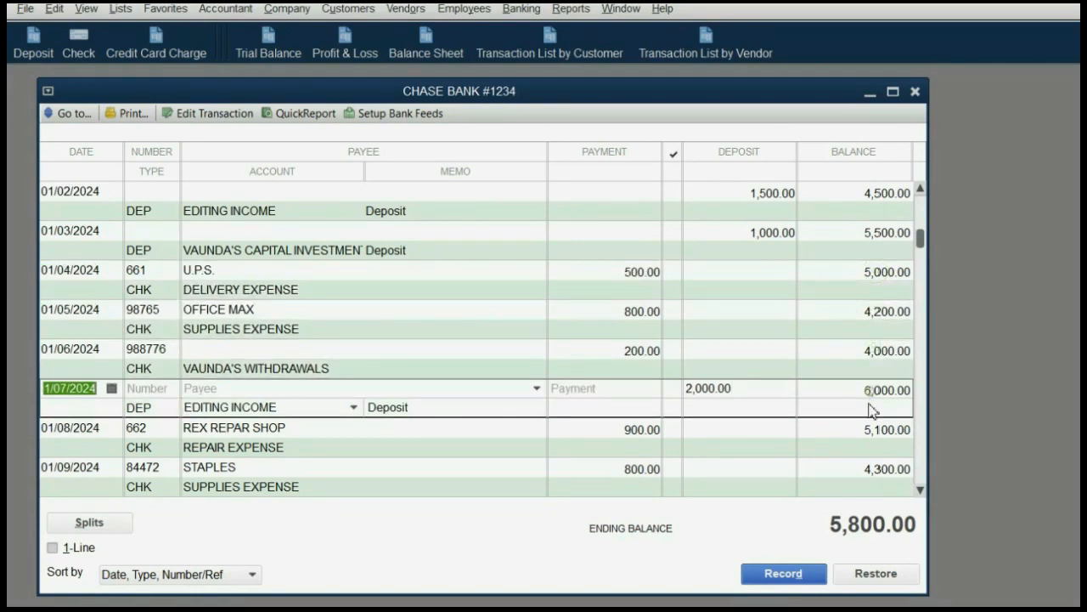
left_click(873, 432)
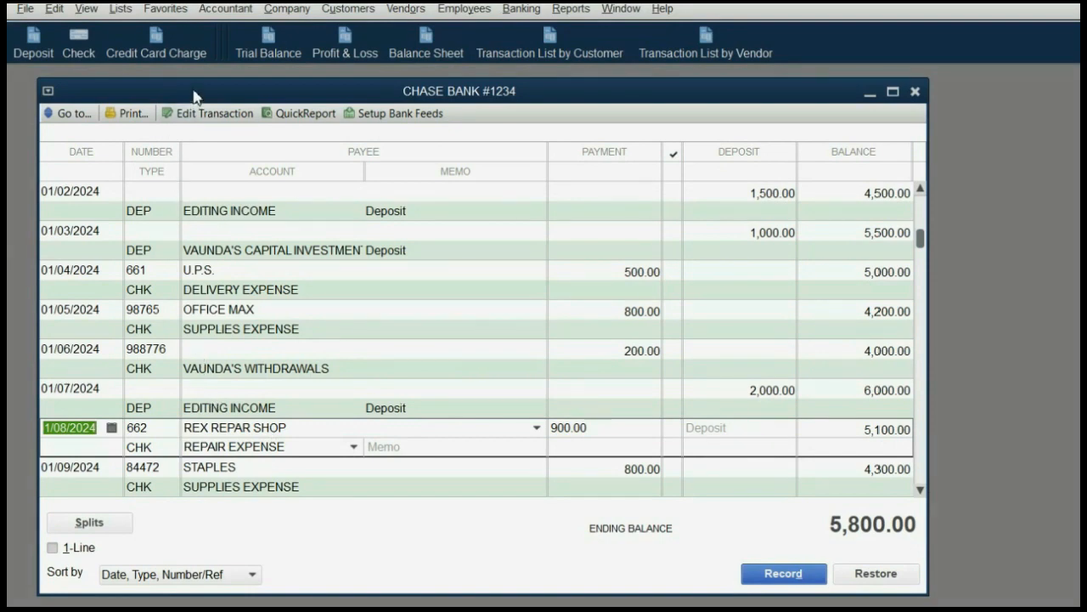
Sort the CHASE BANK #1234 register by Order Entered and review the entries through 01/18/2024.
left_click_drag(194, 96, 186, 89)
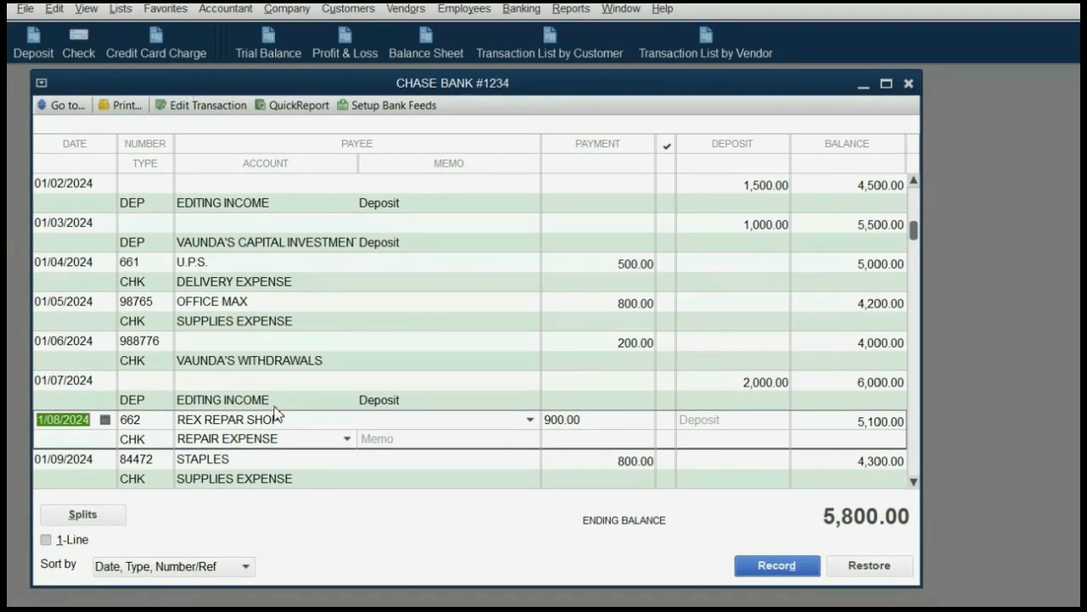
left_click_drag(270, 84, 269, 76)
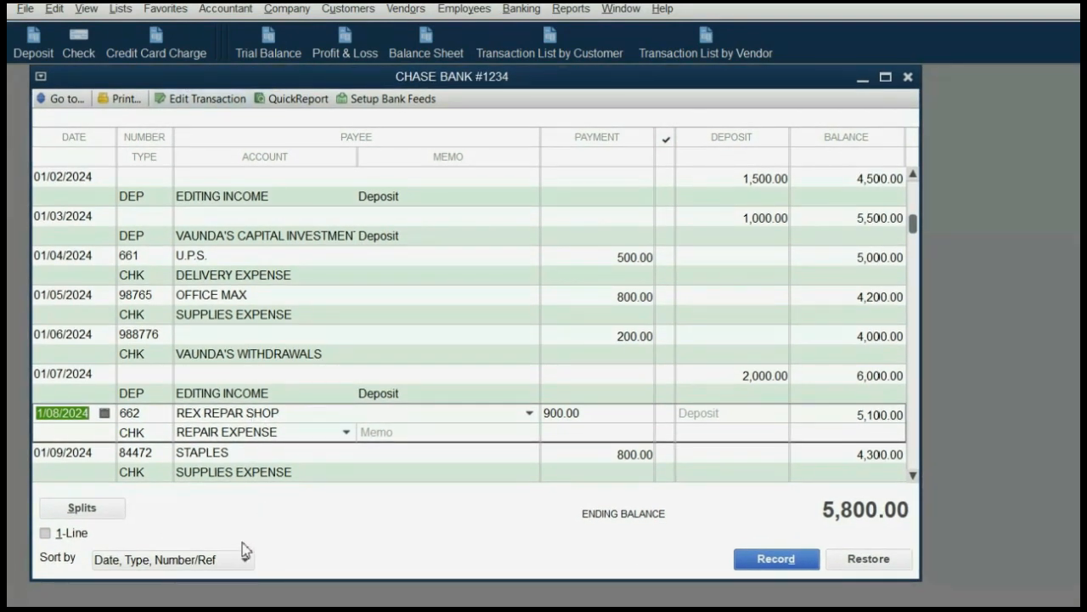
left_click(250, 562)
left_click(250, 562)
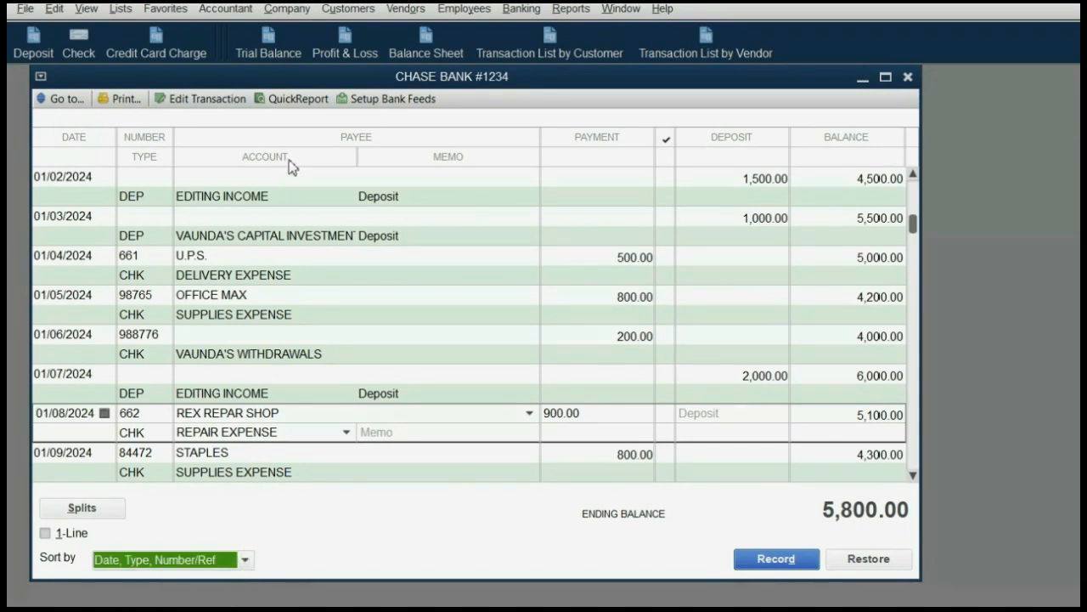
left_click_drag(351, 580, 318, 499)
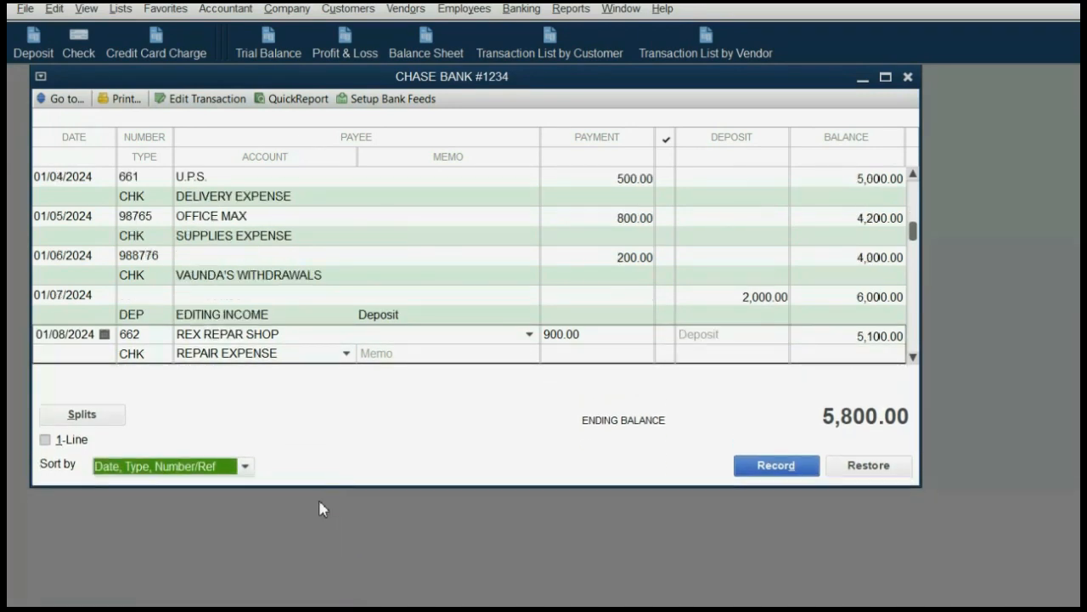
left_click(245, 467)
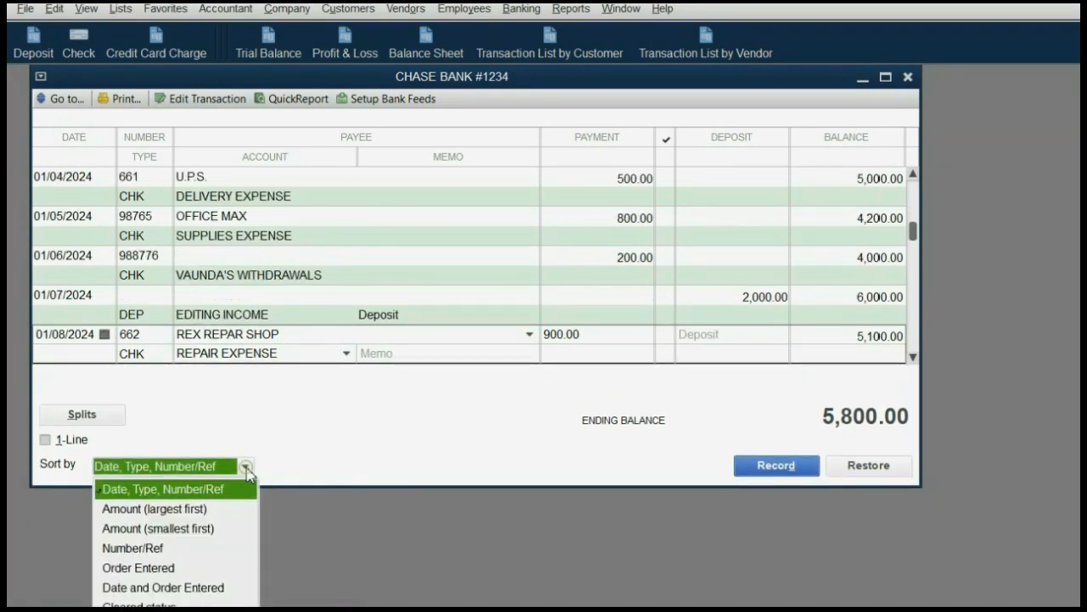
left_click(173, 569)
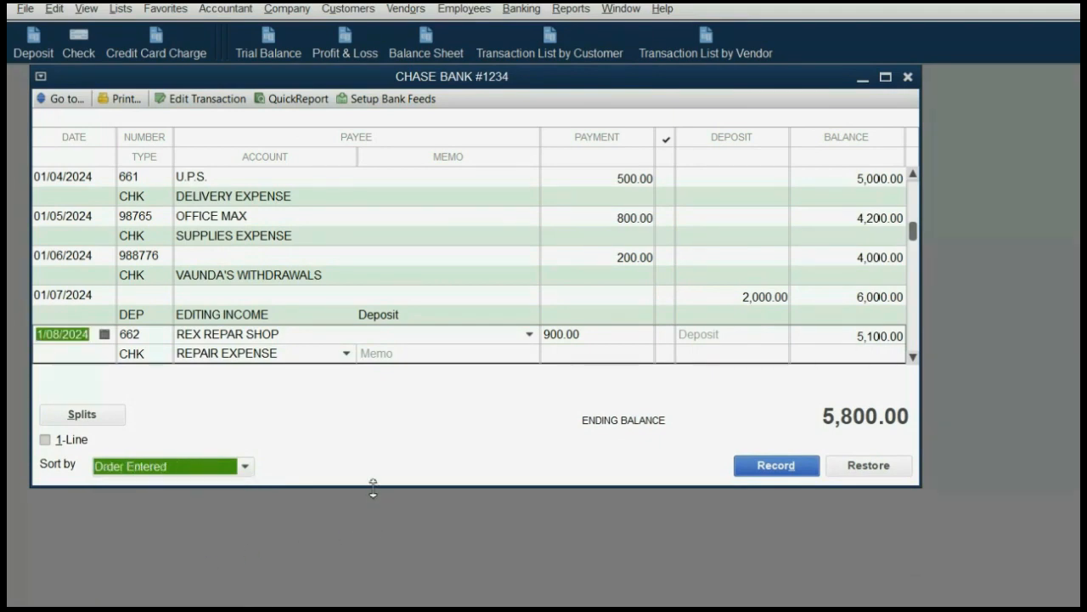
left_click_drag(372, 487, 351, 600)
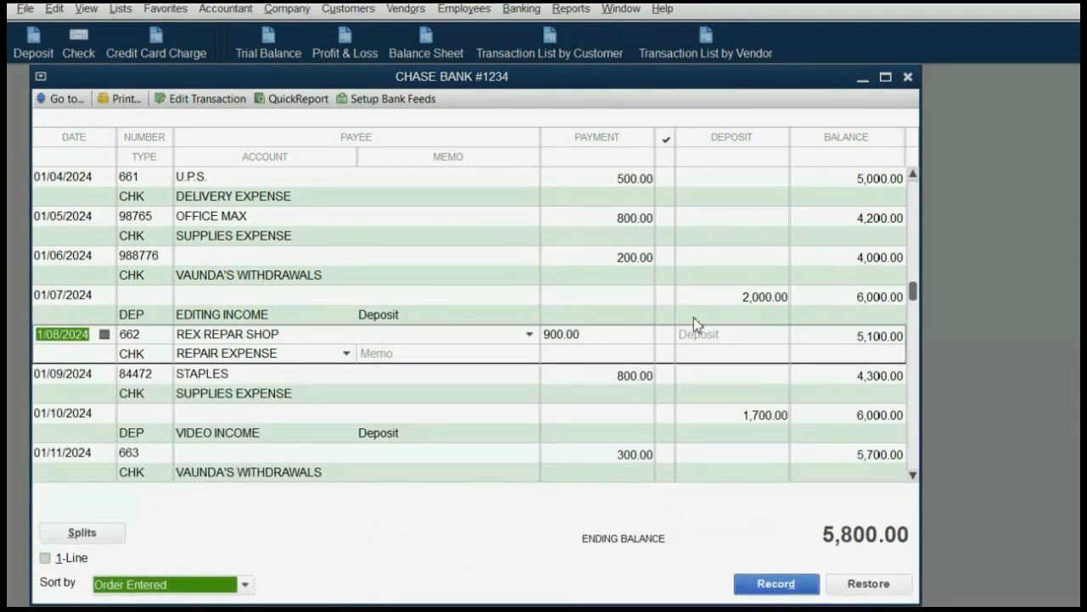
left_click_drag(913, 297, 900, 425)
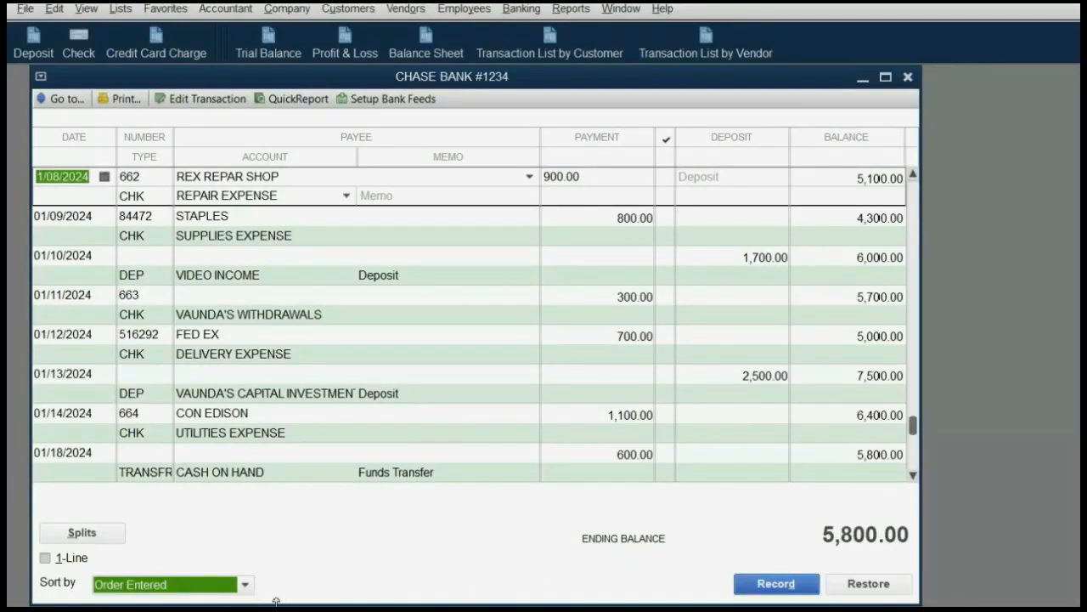
Sort the CHASE BANK #1234 register by Amount (largest first), review its deposits and payments, and shorten the window.
left_click_drag(279, 602, 299, 491)
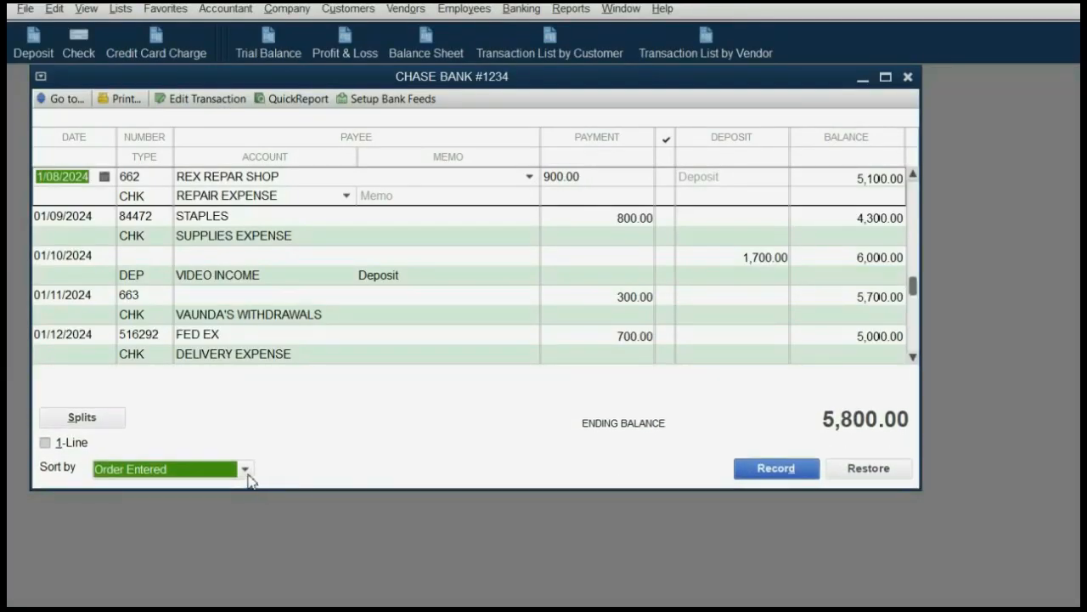
left_click(246, 469)
left_click(206, 513)
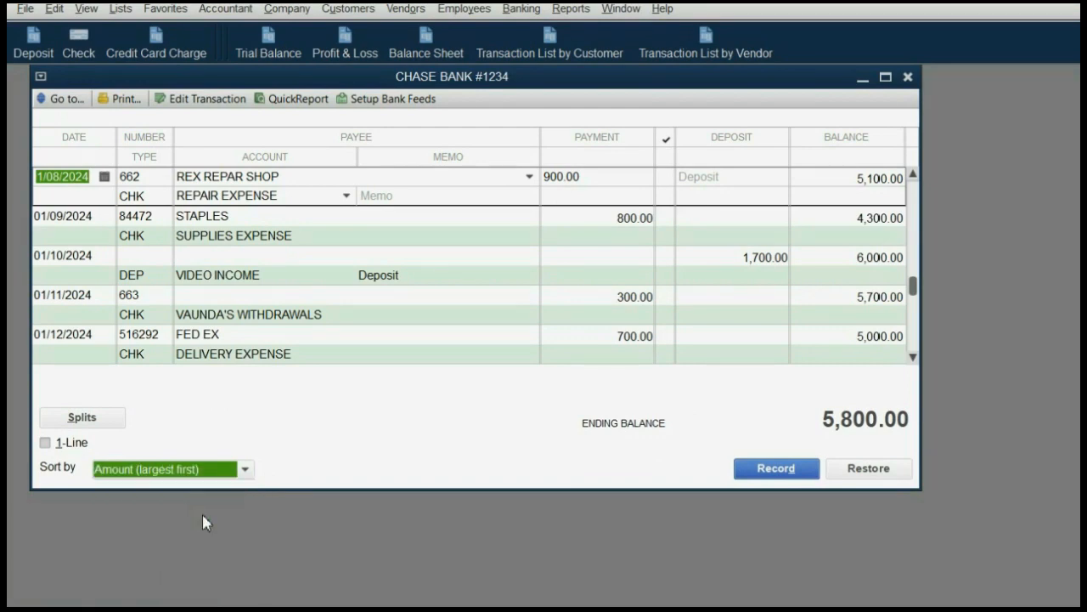
left_click_drag(374, 489, 374, 608)
scroll(488, 325, "up", 5)
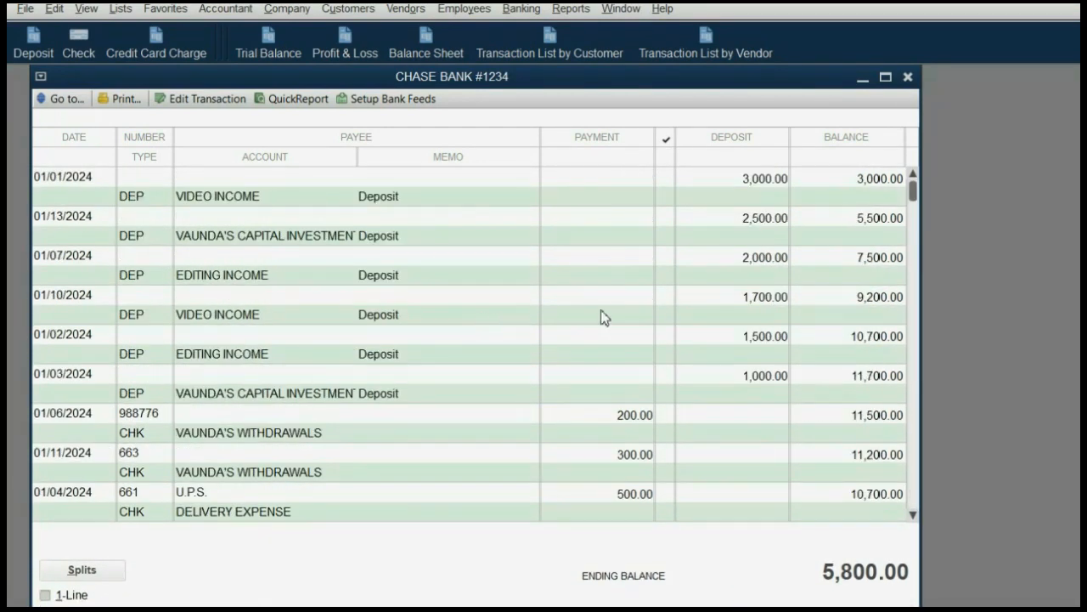
scroll(790, 197, "down", 5)
scroll(786, 197, "up", 5)
scroll(769, 191, "down", 5)
scroll(712, 223, "up", 5)
scroll(628, 416, "down", 5)
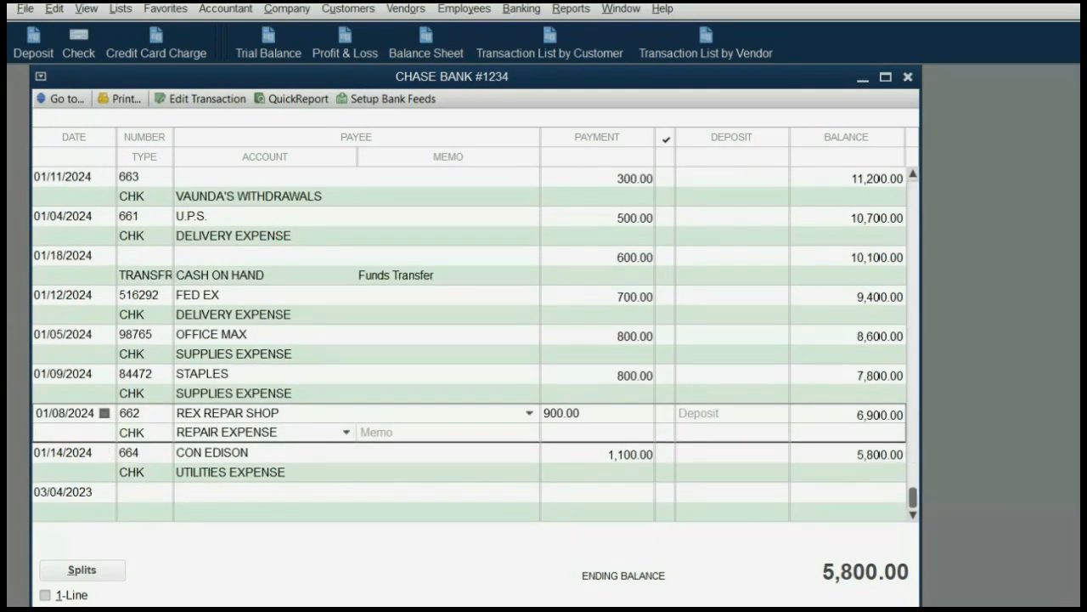
left_click_drag(293, 605, 275, 469)
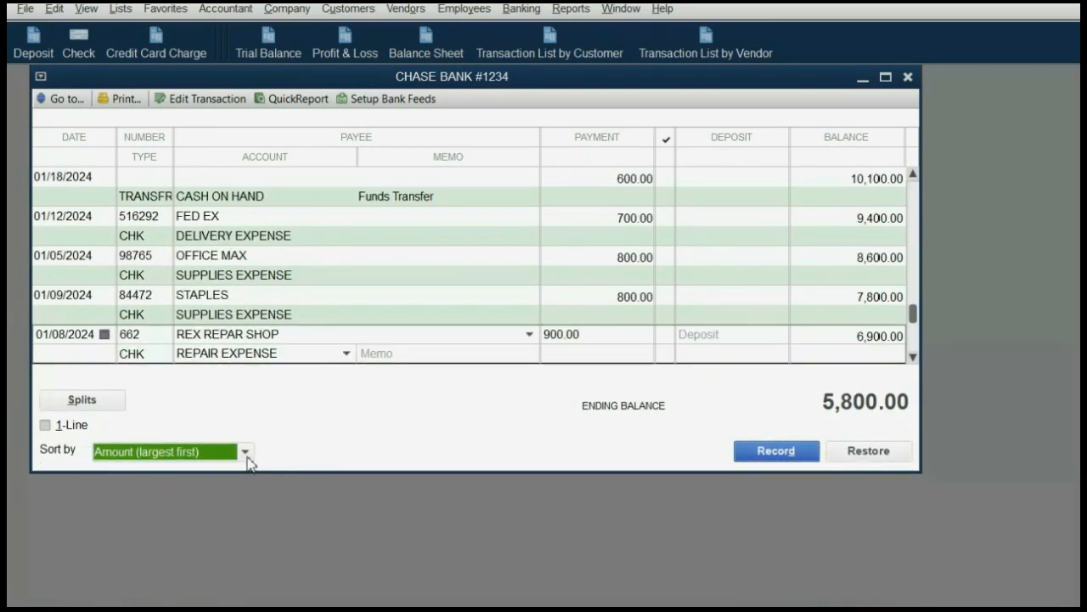
Sort the CHASE BANK #1234 register by Amount (smallest first), lengthen the window, and review its payments and deposits.
left_click(245, 453)
left_click(189, 514)
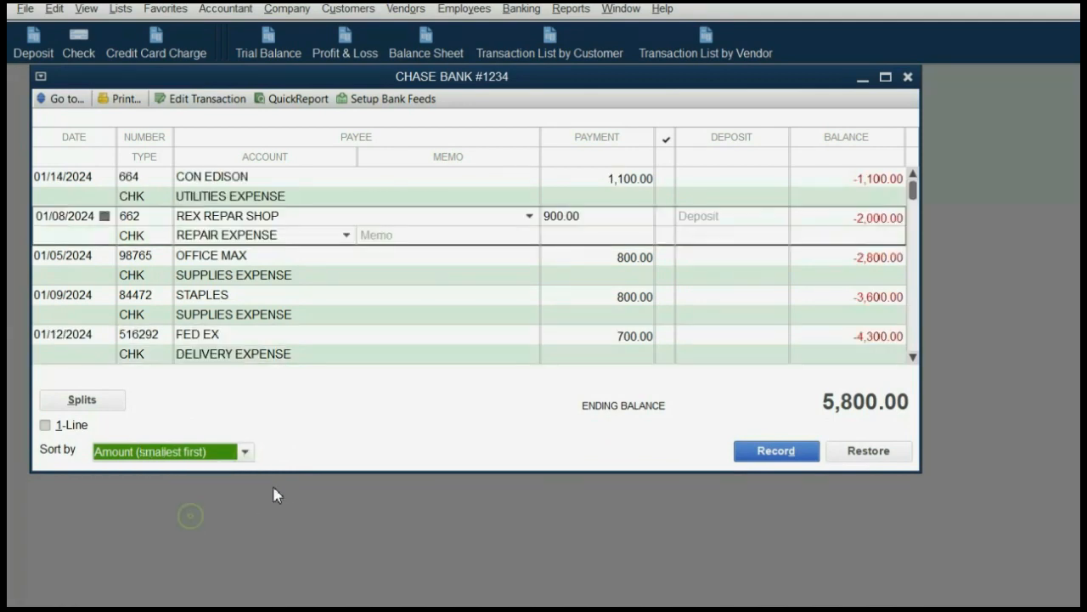
left_click_drag(294, 474, 289, 607)
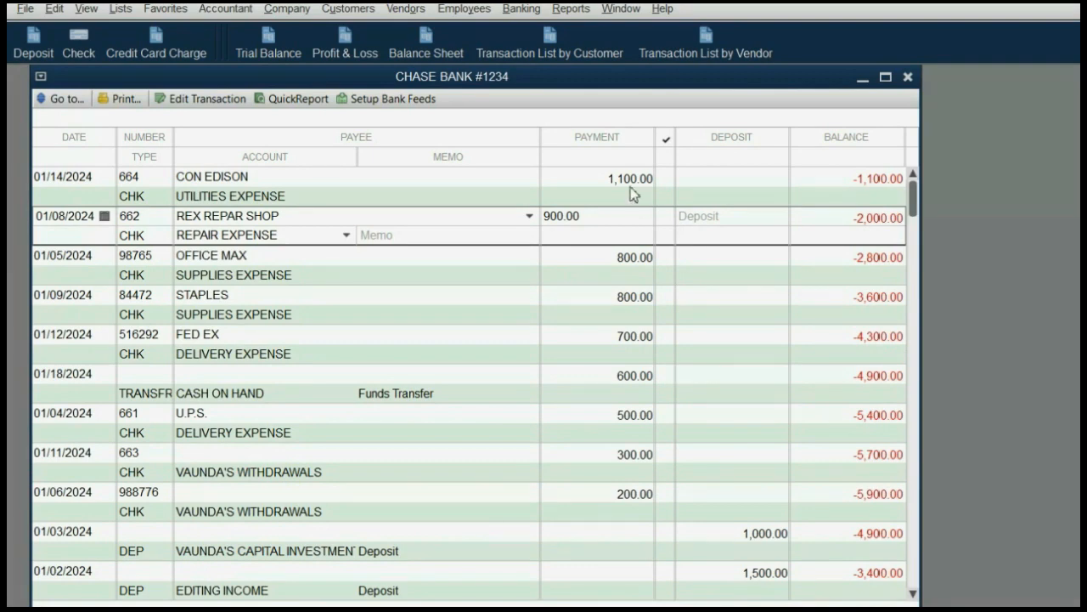
scroll(618, 187, "down", 3)
scroll(620, 238, "down", 2)
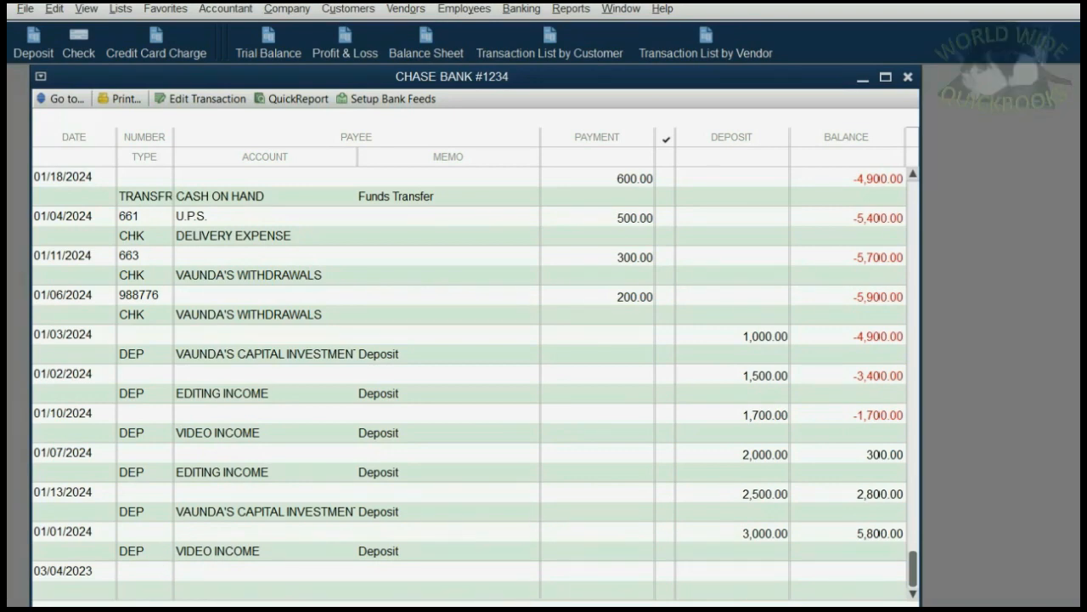
Sort the register by Date, Type, Number/Ref and shorten the window so the ending balance shows.
left_click(98, 586)
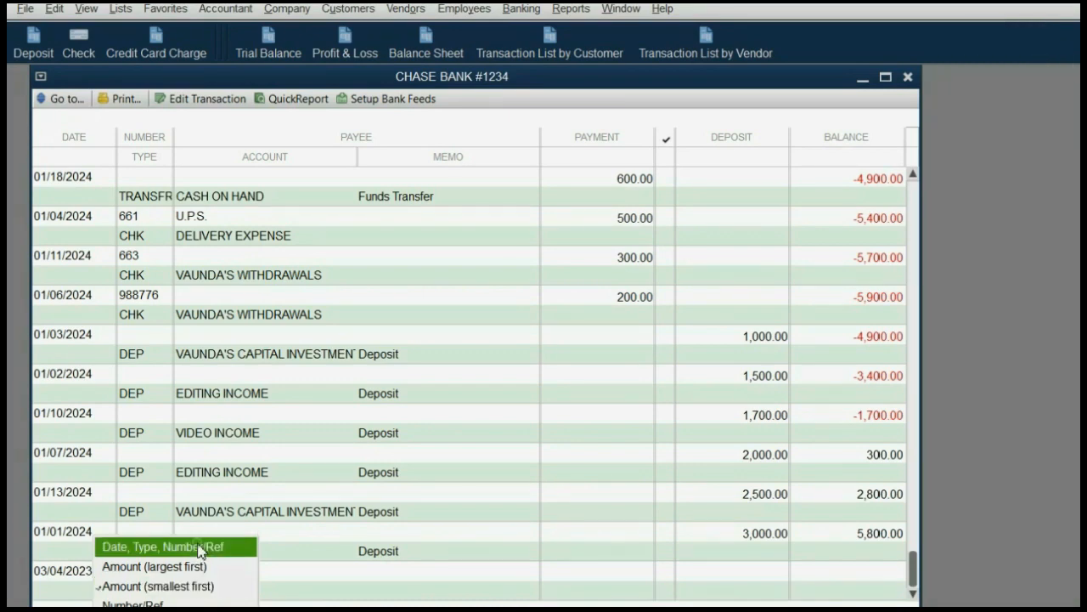
left_click(201, 548)
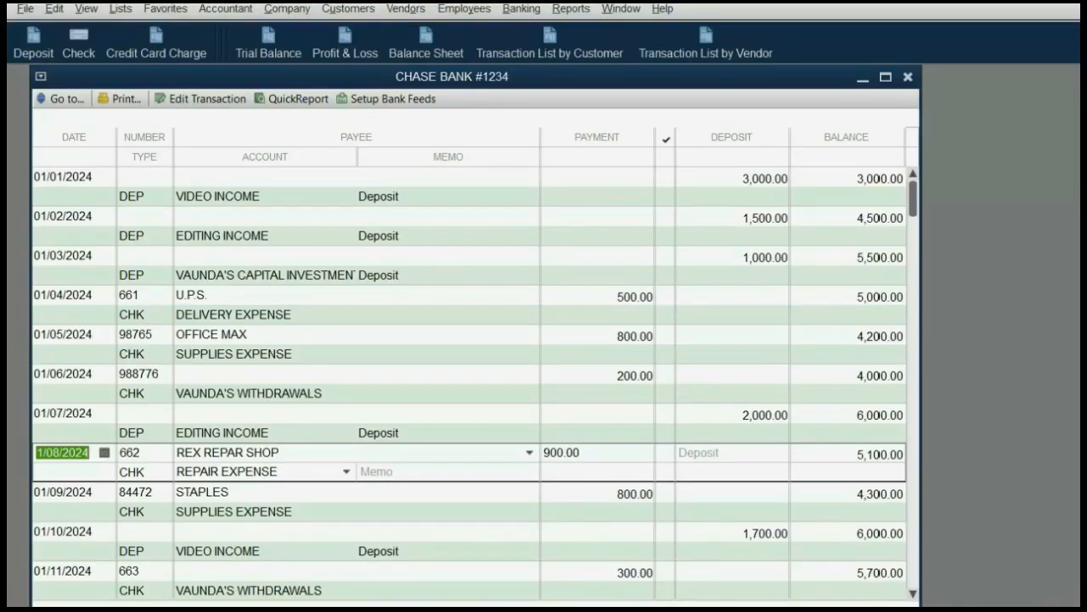
left_click_drag(560, 607, 566, 579)
left_click_drag(913, 257, 915, 183)
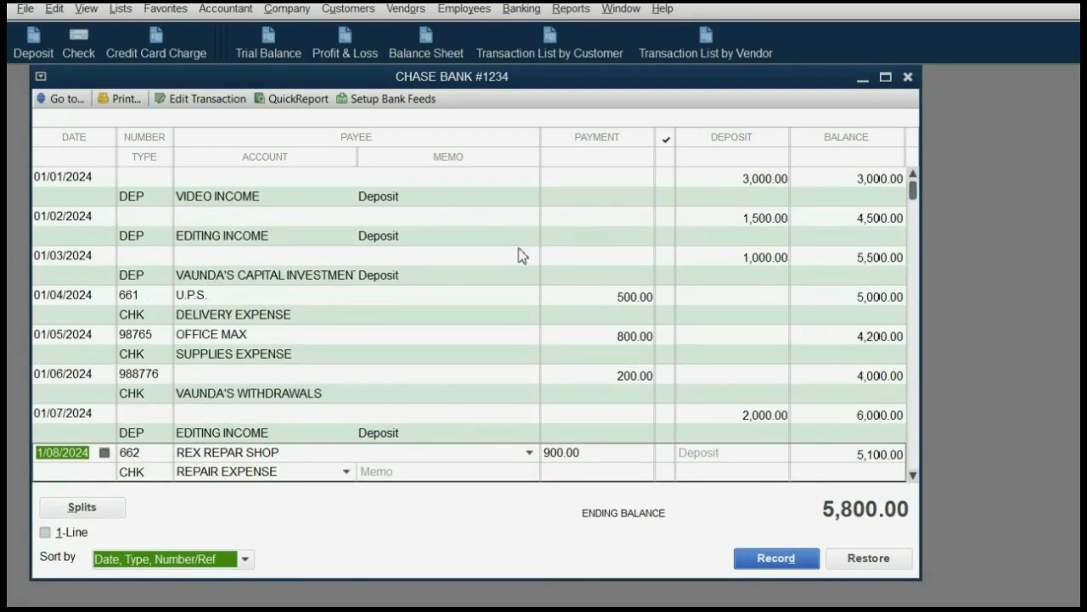
Change the 01/03/2024 VAUNDA'S CAPITAL INVESTMENT deposit to 1,000,000.00 and record the changed transaction.
left_click(737, 260)
left_click_drag(739, 260, 660, 257)
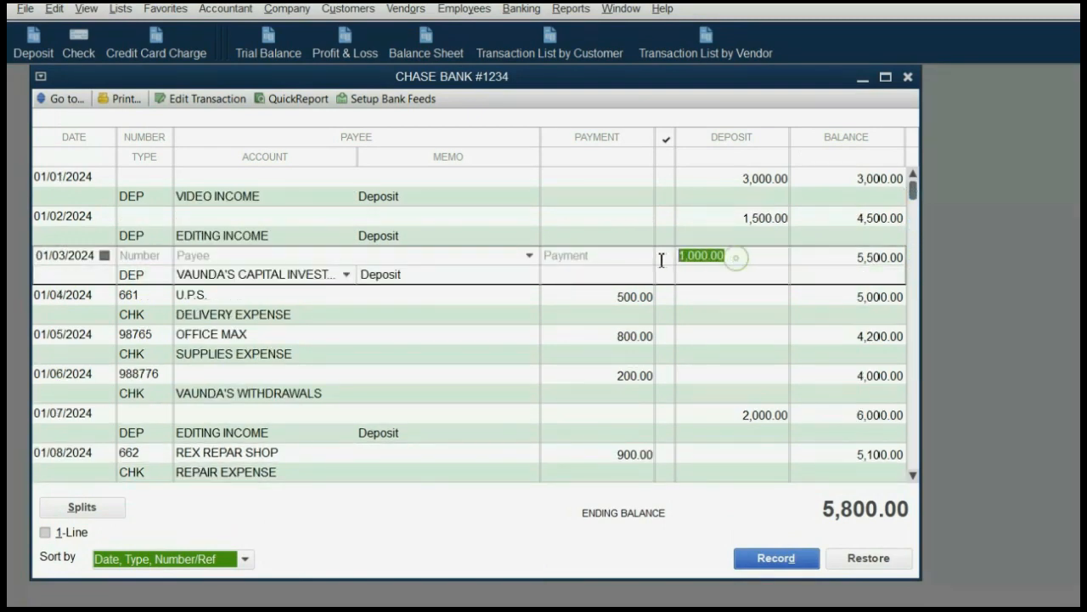
type("1,")
type("000,00")
type("0")
key("Tab")
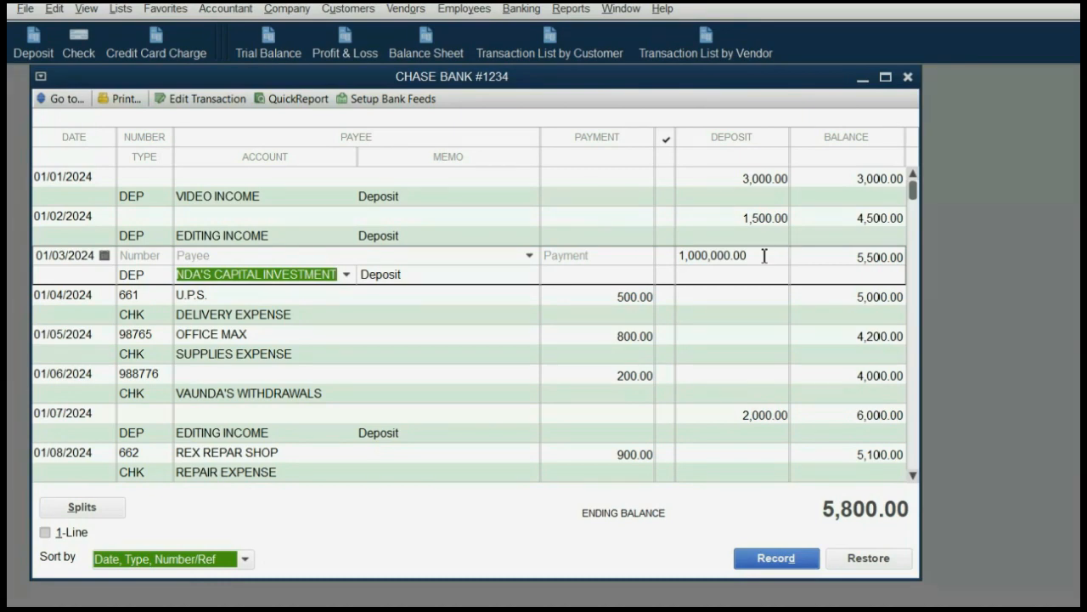
left_click(776, 561)
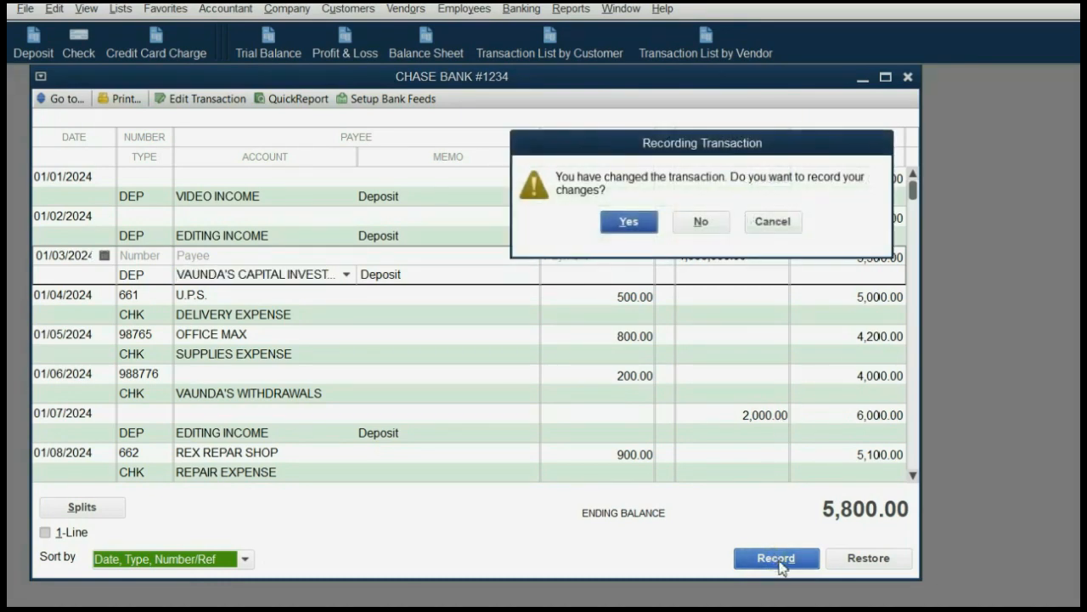
left_click(629, 222)
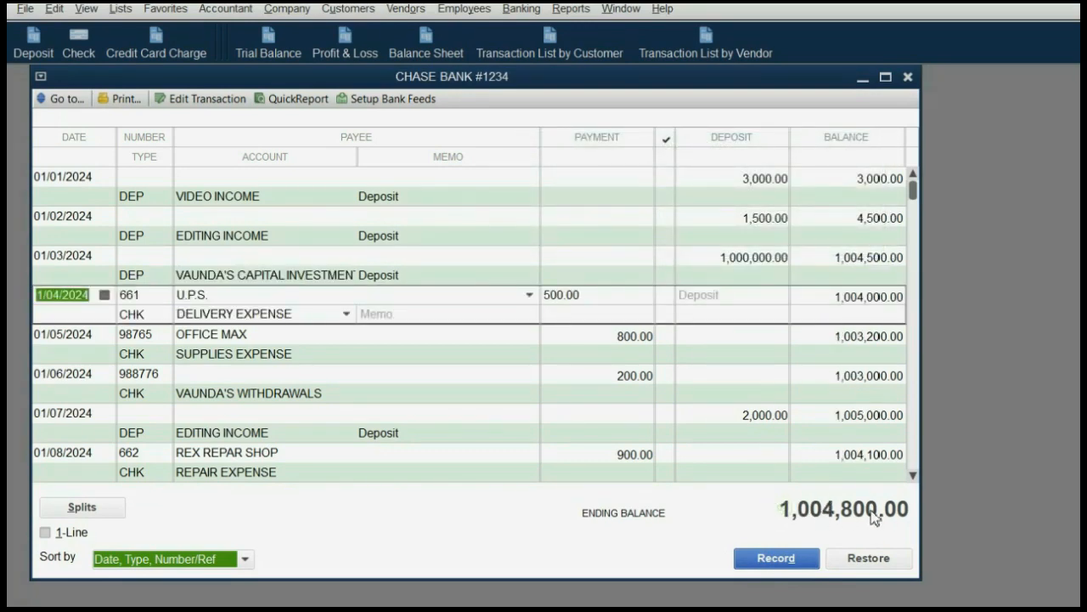
Set the 01/03/2024 VAUNDA'S CAPITAL INVESTMENT deposit to 1,000.00 and record the changed transaction.
left_click(712, 260)
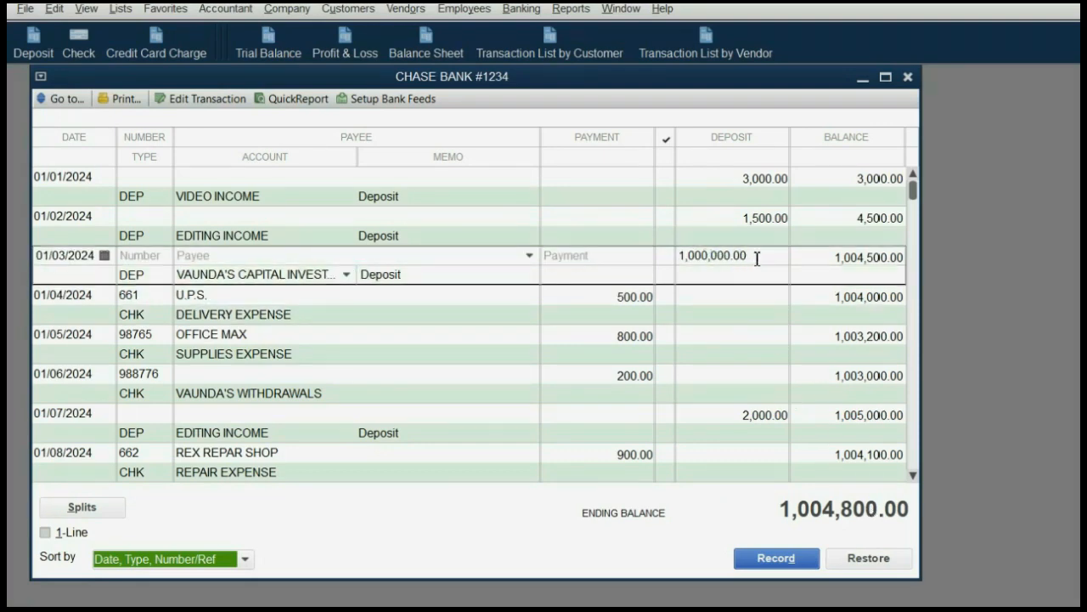
left_click_drag(756, 255, 651, 256)
type("1,")
type("000")
key("Tab")
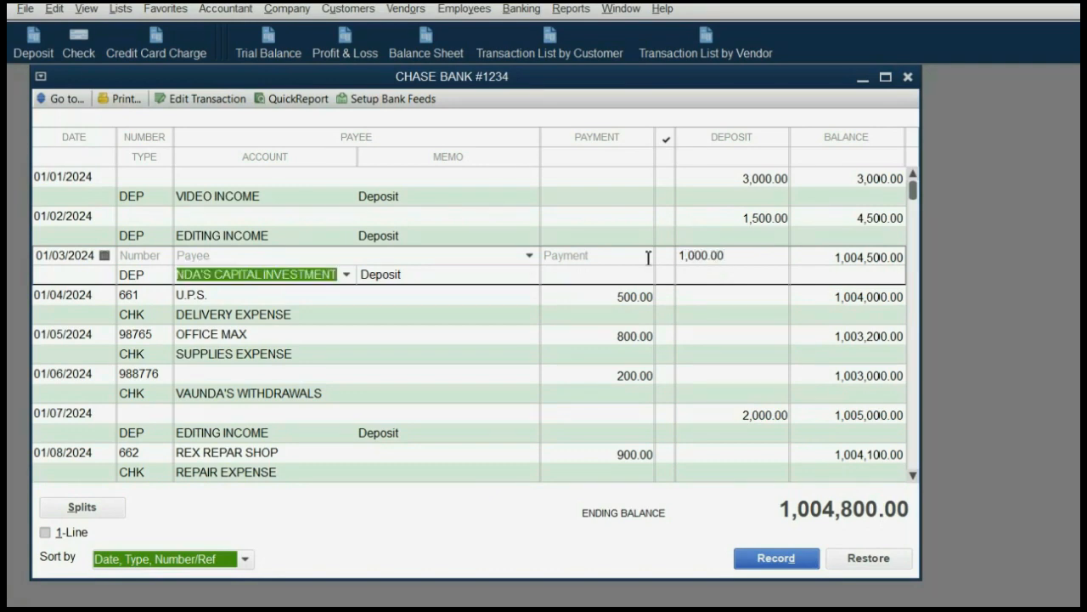
left_click(757, 558)
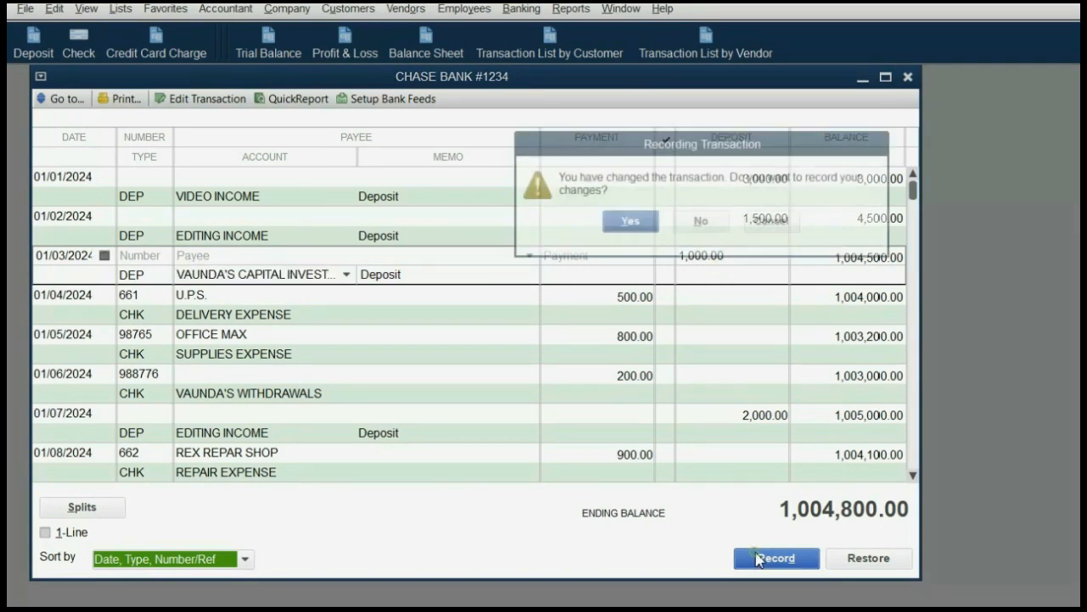
left_click(629, 222)
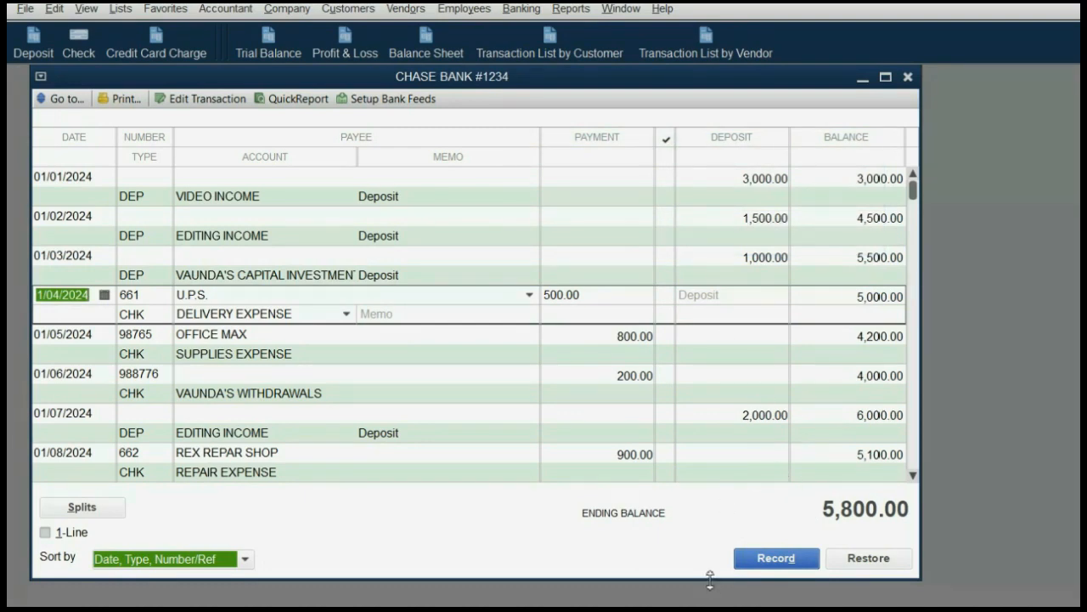
left_click_drag(712, 580, 714, 593)
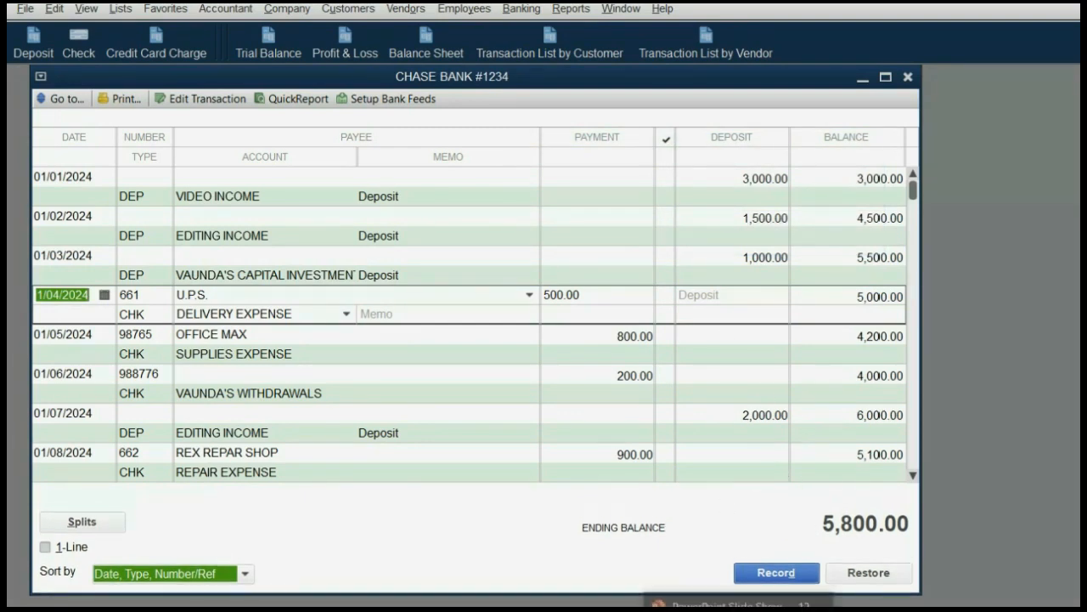
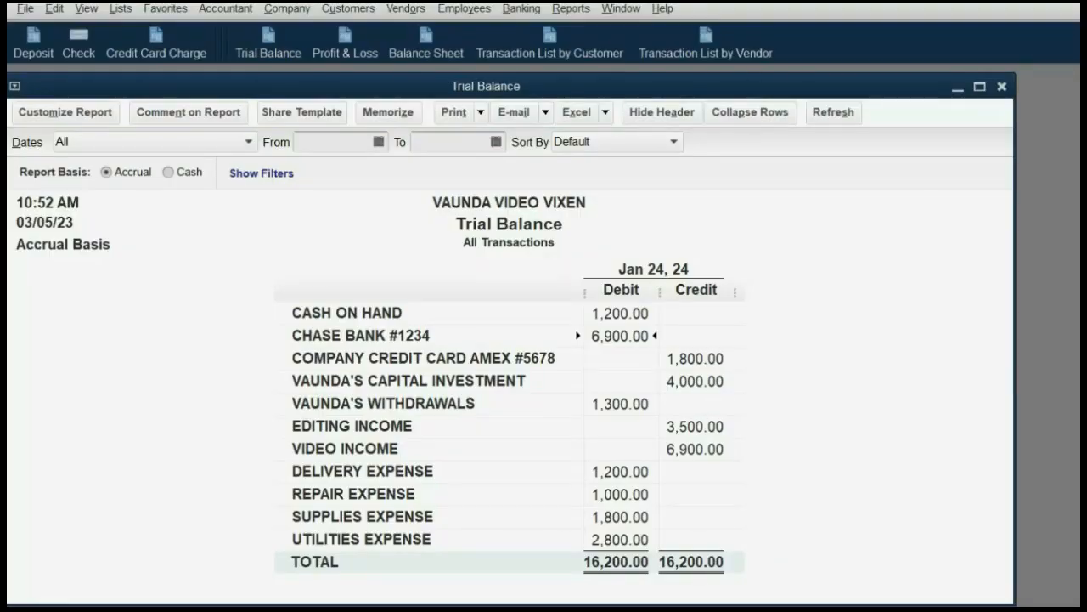
Start a new credit card transaction for COMPANY CREDIT CARD AMEX #5678 and make it a Refund/Credit.
left_click(161, 42)
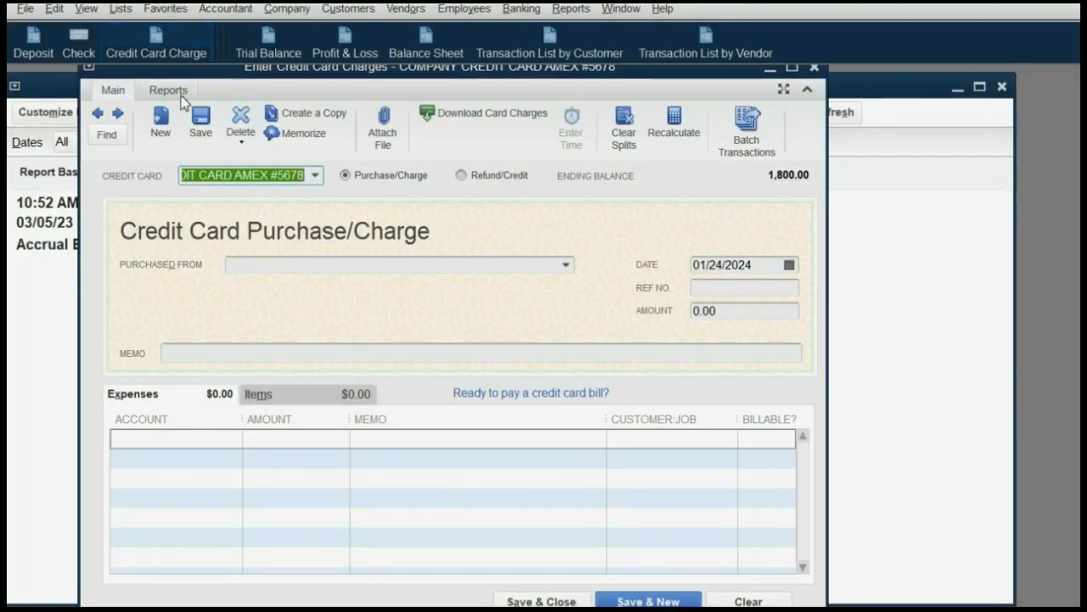
left_click(314, 176)
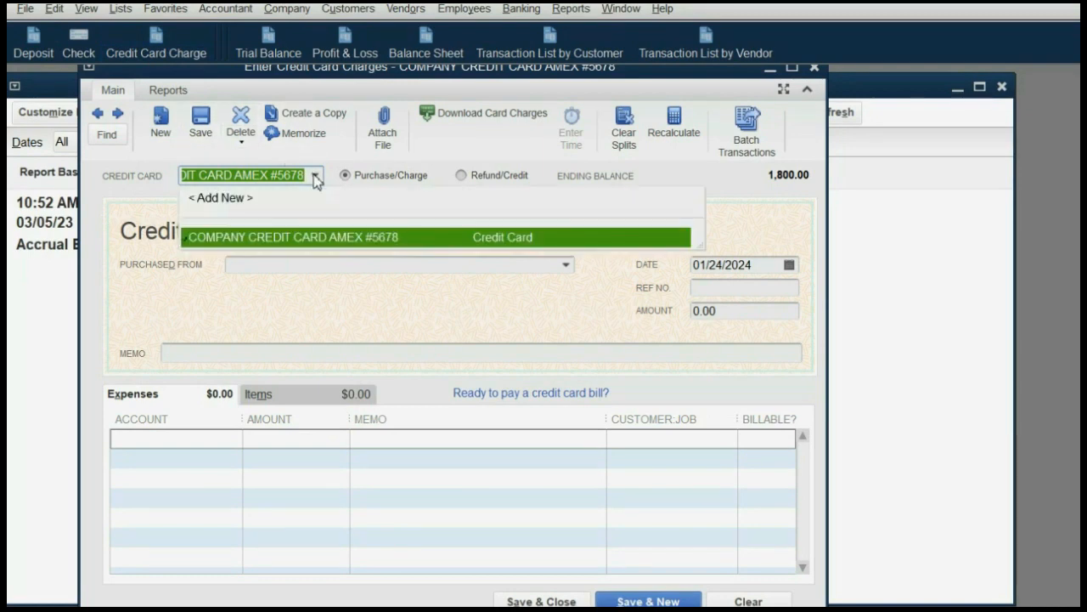
left_click(310, 242)
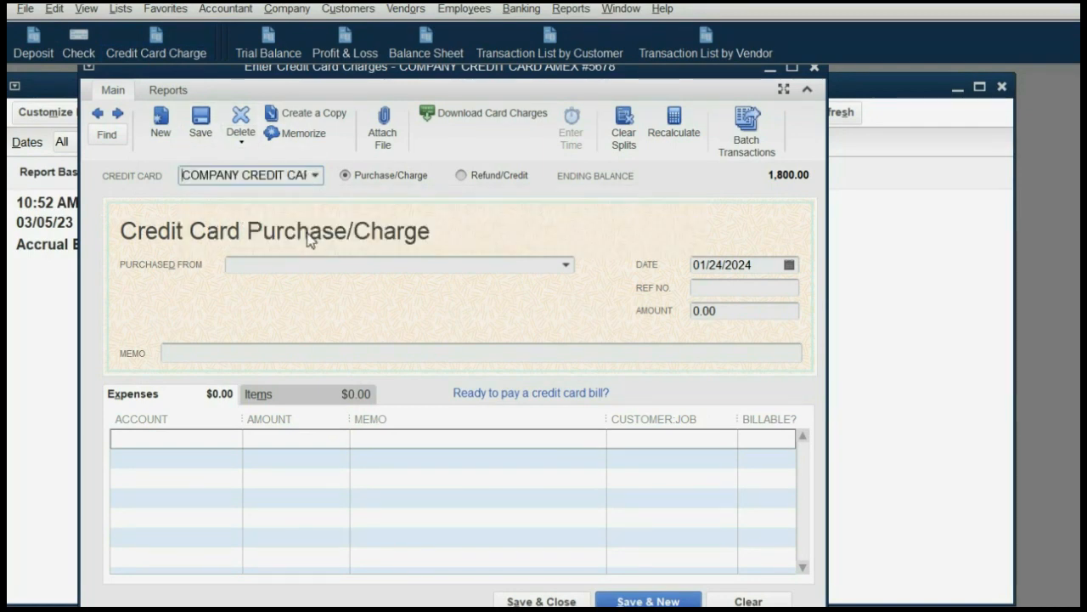
left_click(473, 179)
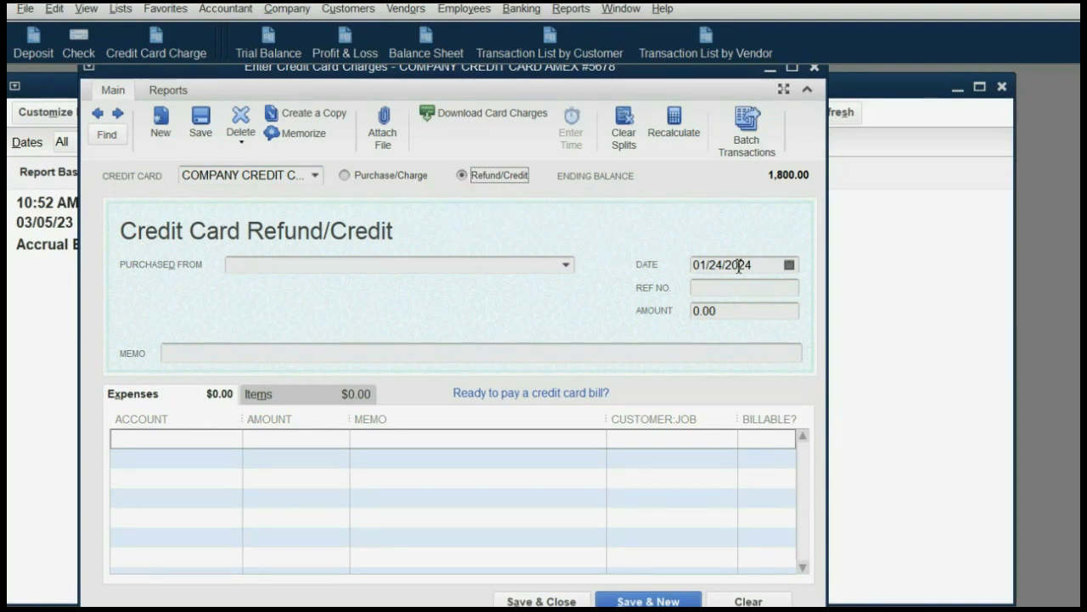
Date the credit card refund 01/25/2024 and choose CON EDISON as the vendor.
left_click(789, 265)
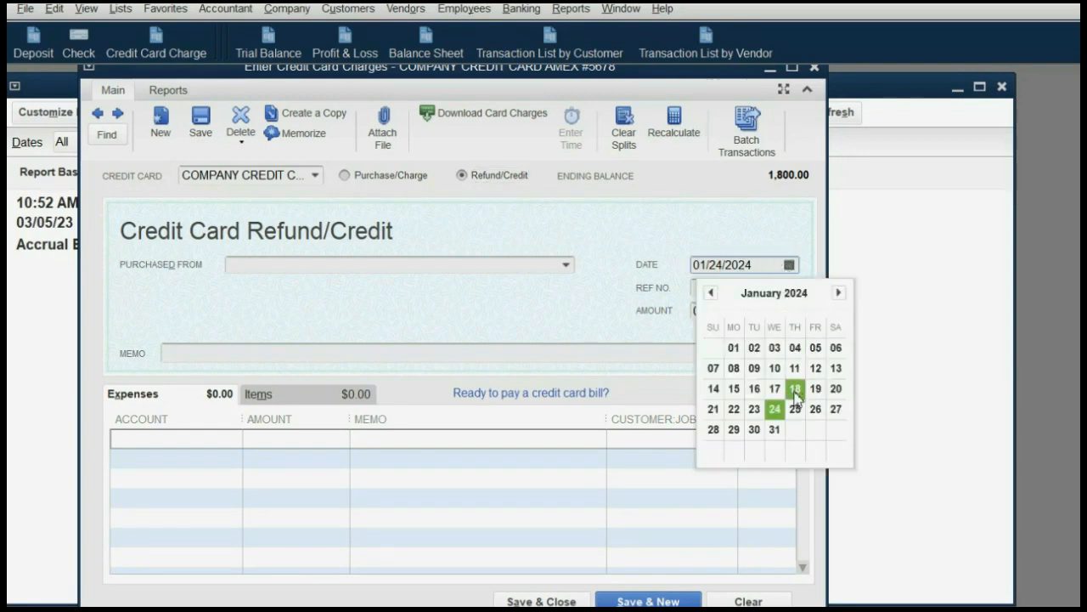
left_click(795, 408)
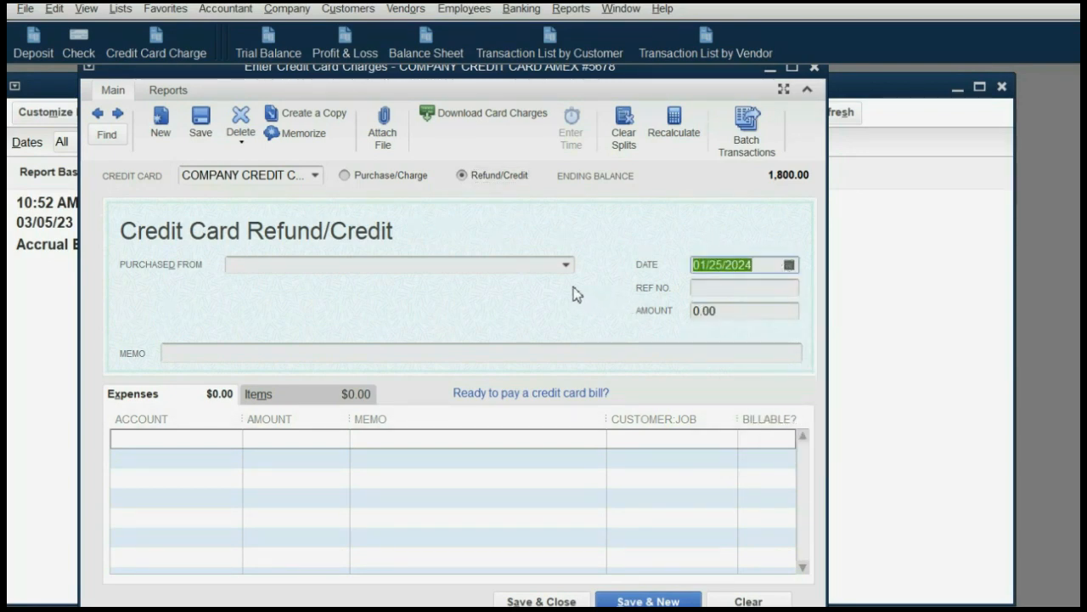
left_click(567, 266)
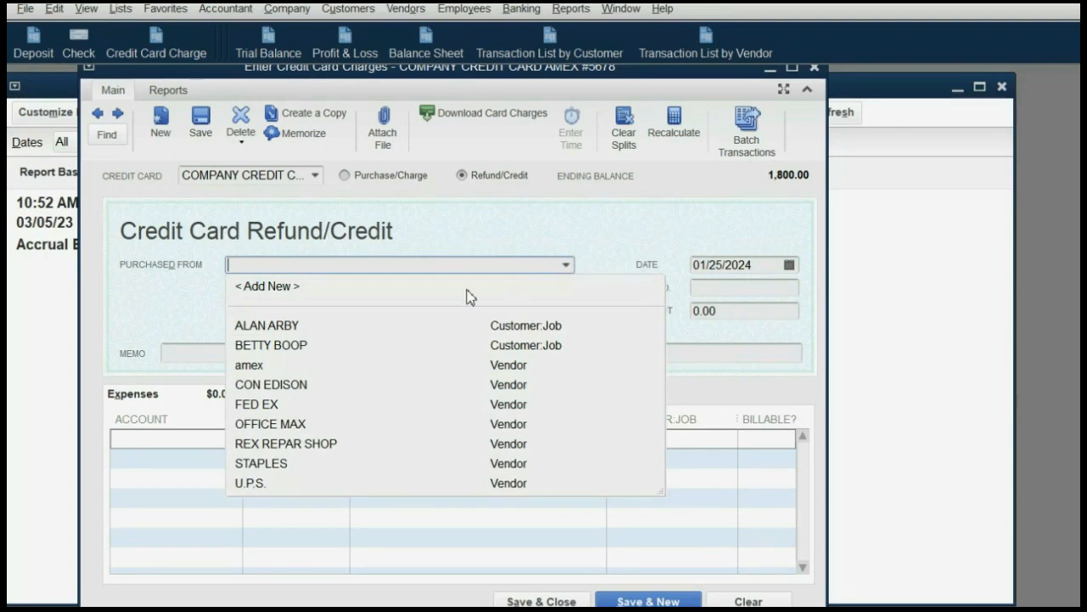
left_click(303, 384)
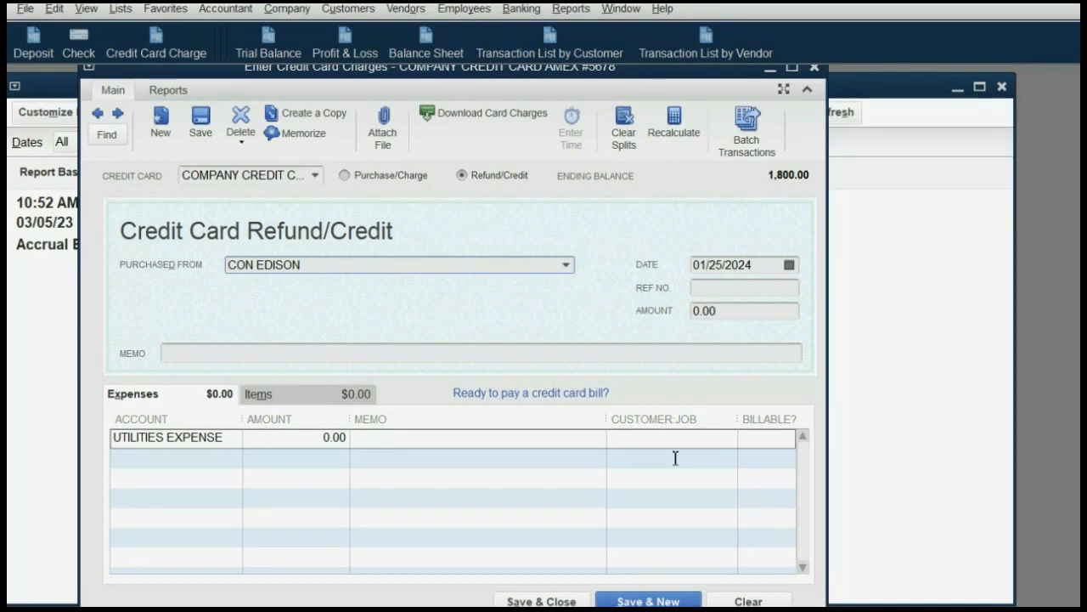
Enter reference number 12122334 for the refund and keep UTILITIES EXPENSE as its expense account.
left_click(744, 291)
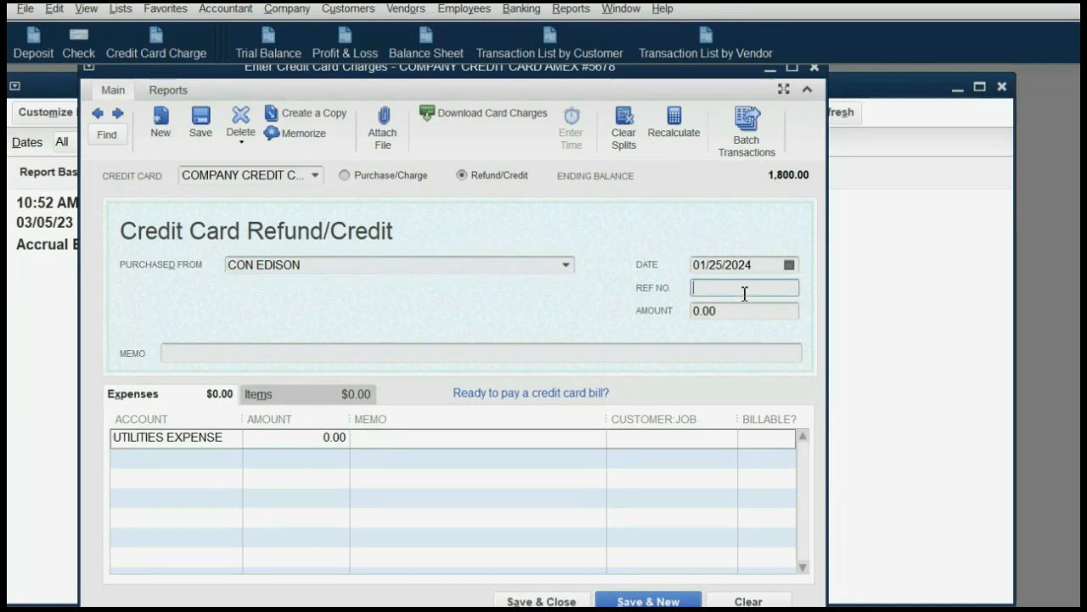
type("12122334")
left_click(564, 266)
left_click(564, 266)
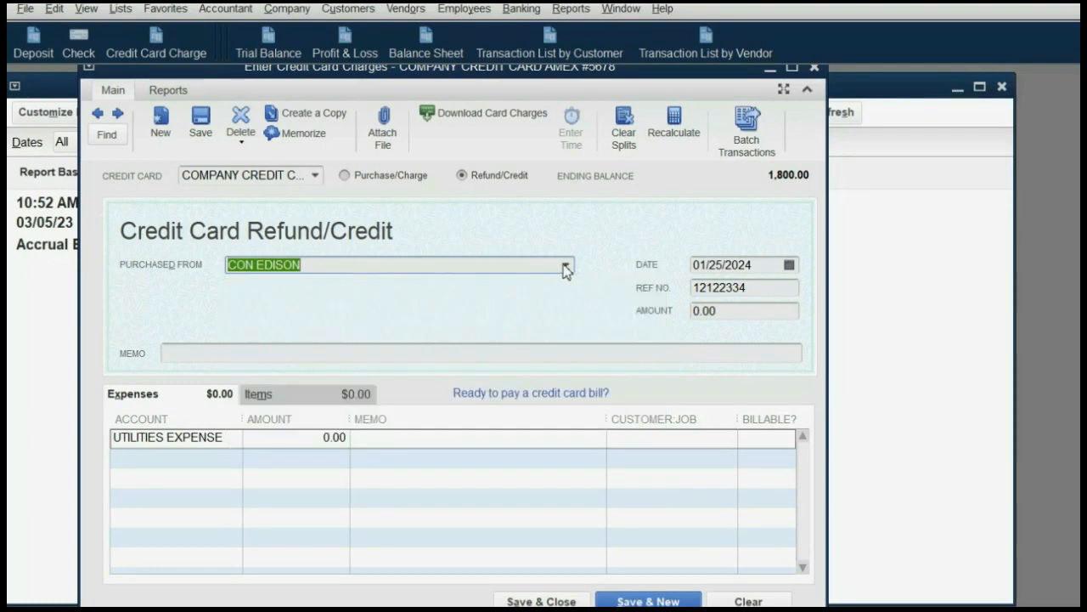
left_click(234, 439)
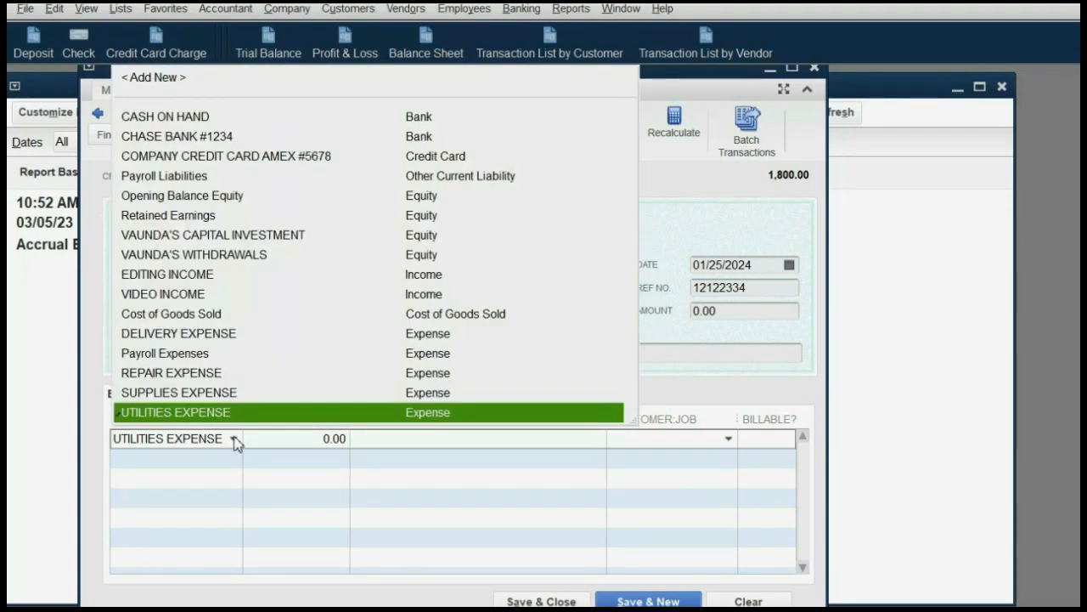
left_click(233, 439)
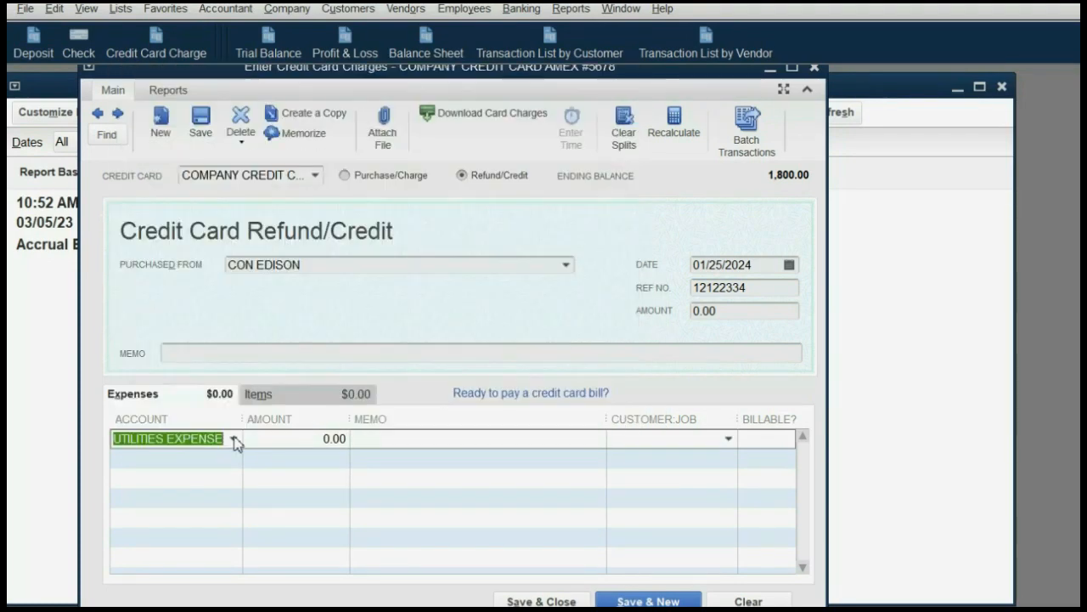
Set the CON EDISON refund amount to 100.00, then save and close the transaction.
left_click(748, 311)
left_click_drag(747, 311, 688, 311)
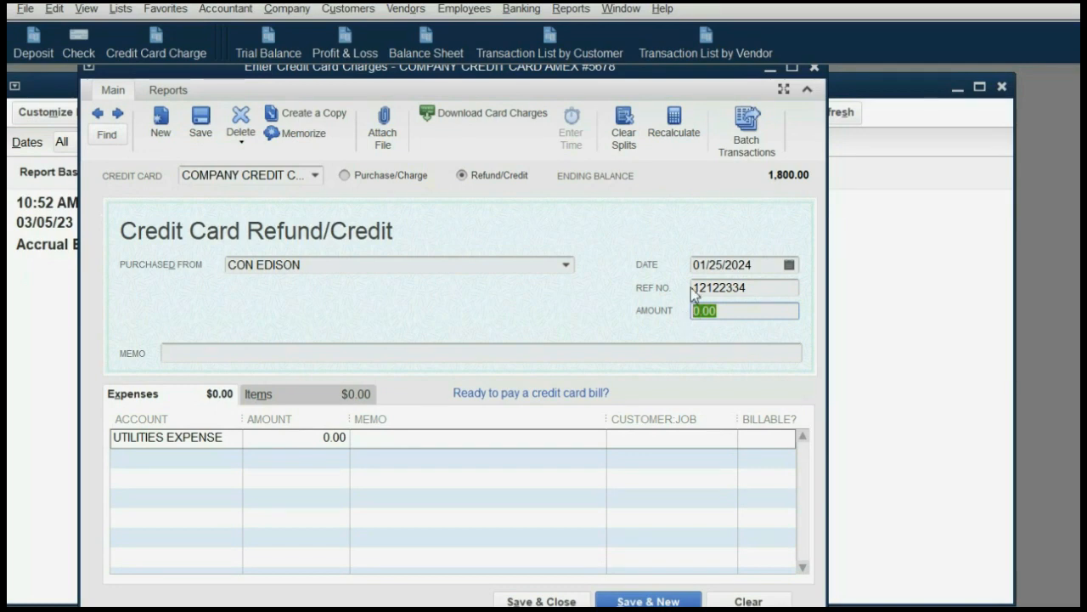
type("100")
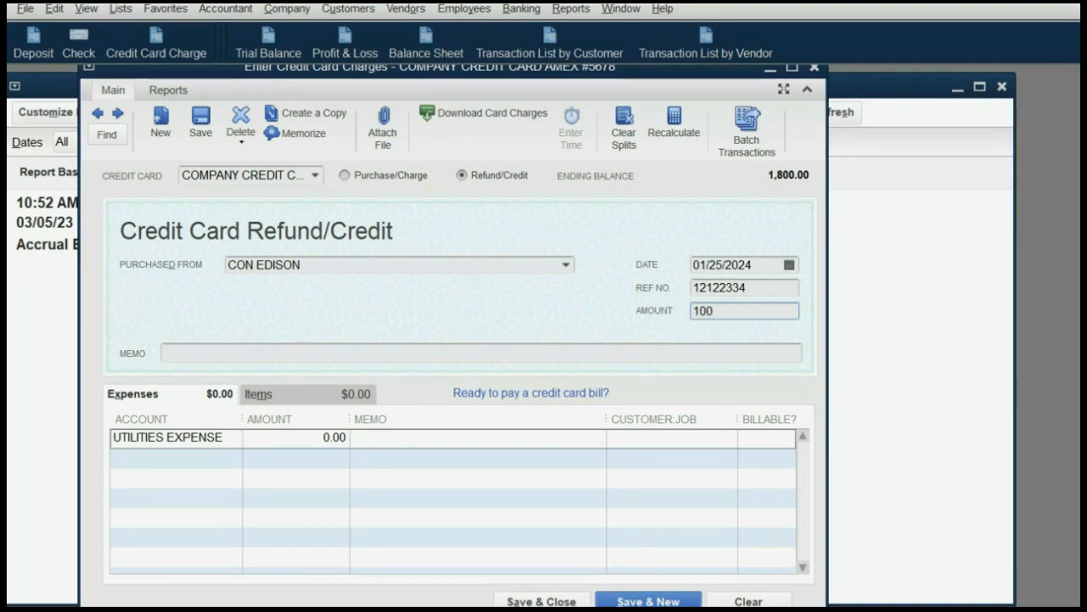
key("Tab")
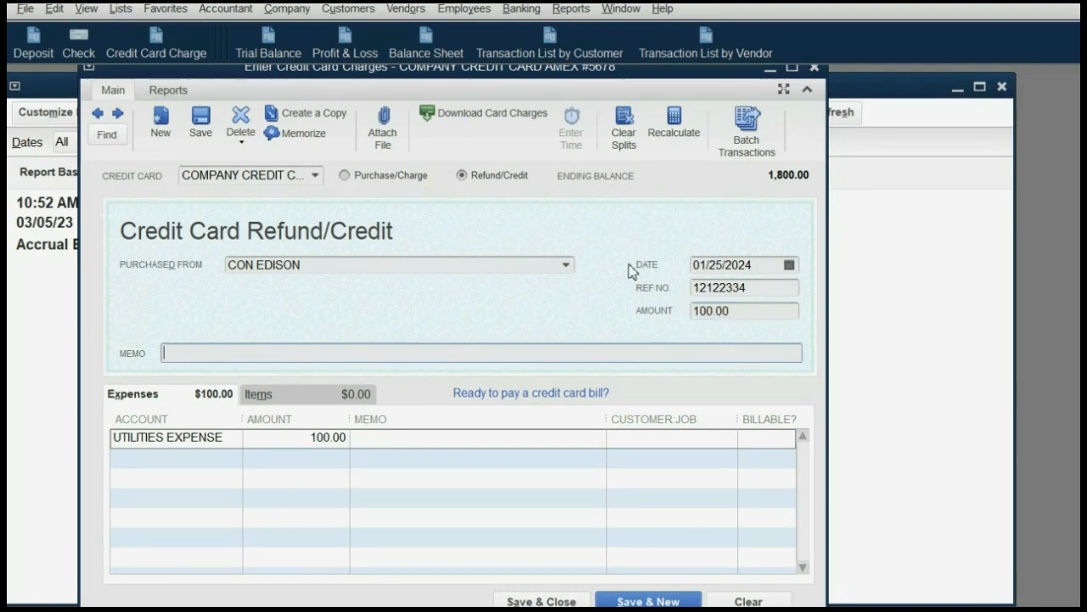
left_click(310, 439)
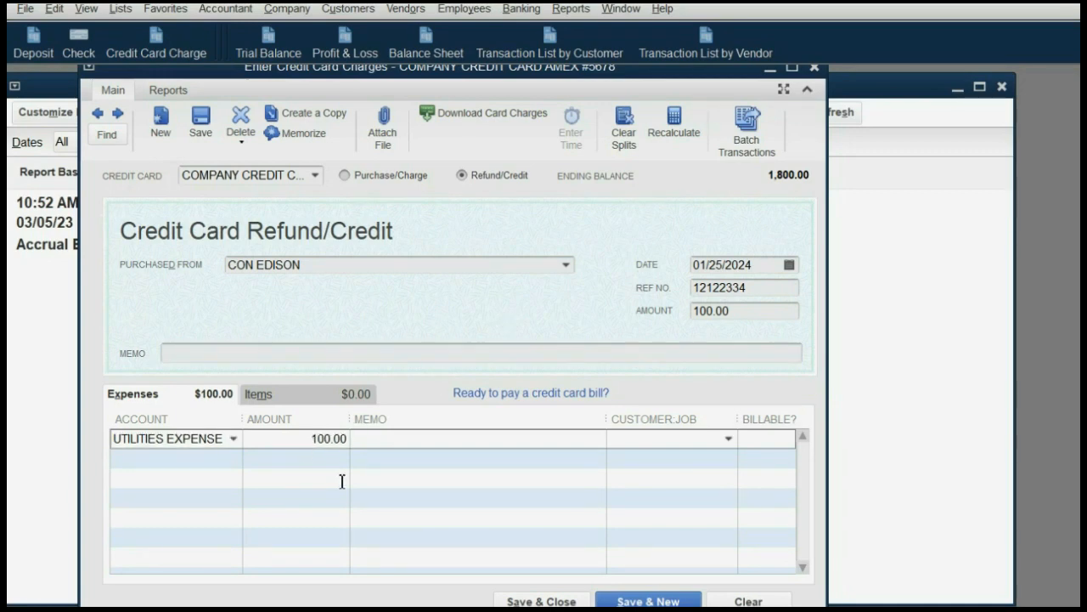
left_click(507, 602)
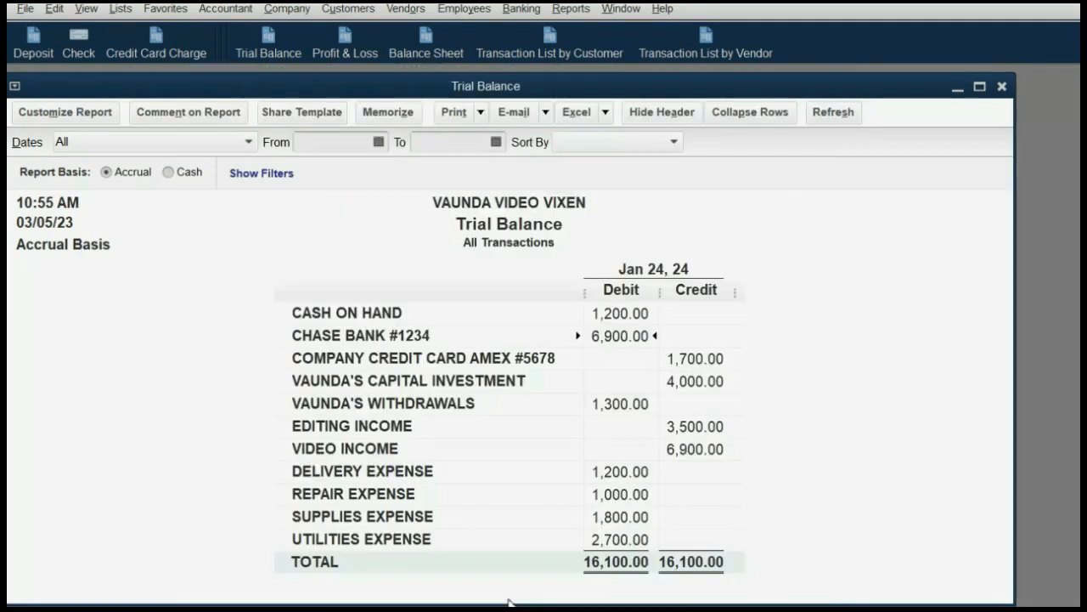
Refresh the Trial Balance and widen the account name column to fit COMPANY CREDIT CARD AMEX #5678.
left_click(833, 113)
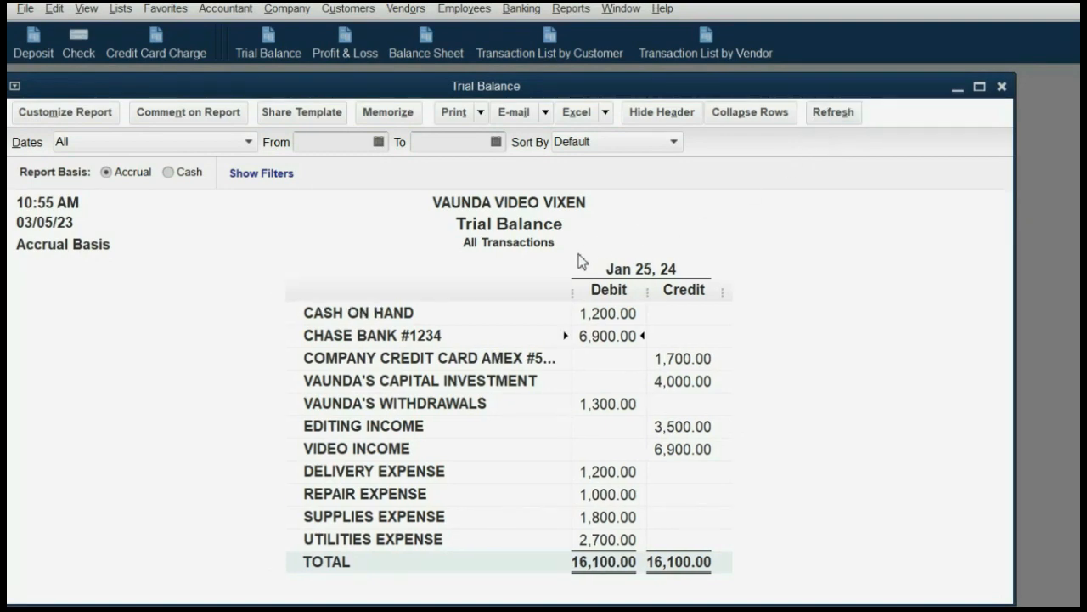
left_click_drag(574, 291, 603, 291)
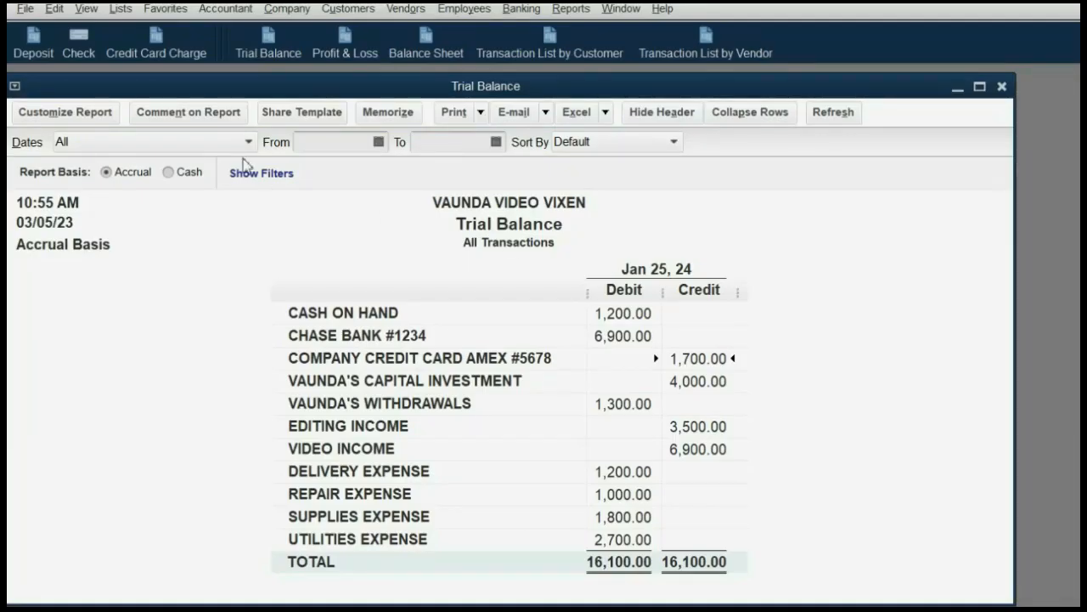
Open the register of VAUNDA'S CAPITAL INVESTMENT from the Chart of Accounts and enlarge its window to show full account names.
left_click(128, 12)
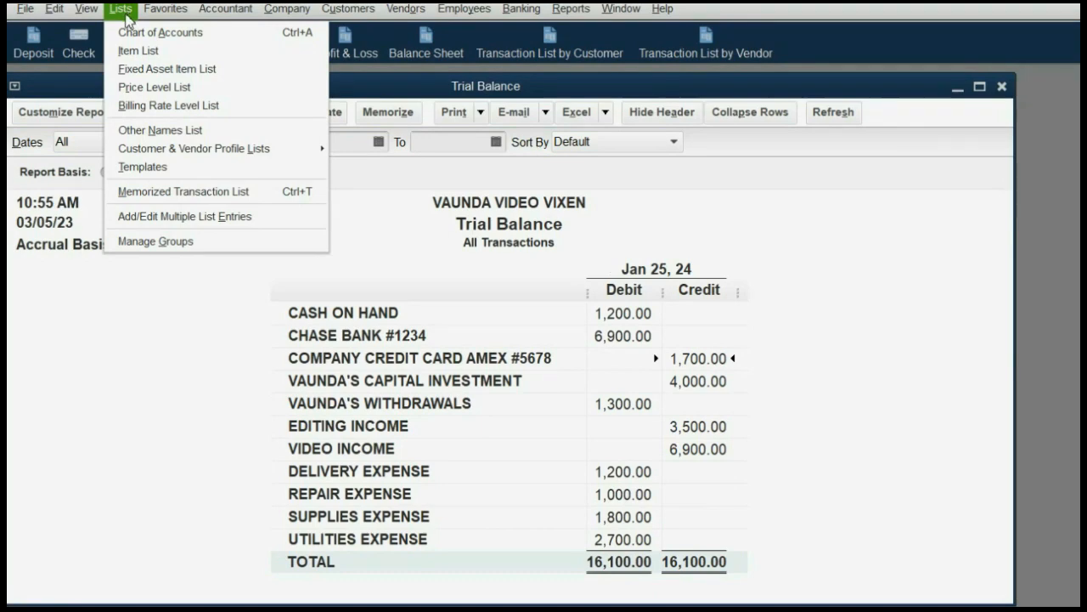
left_click(125, 32)
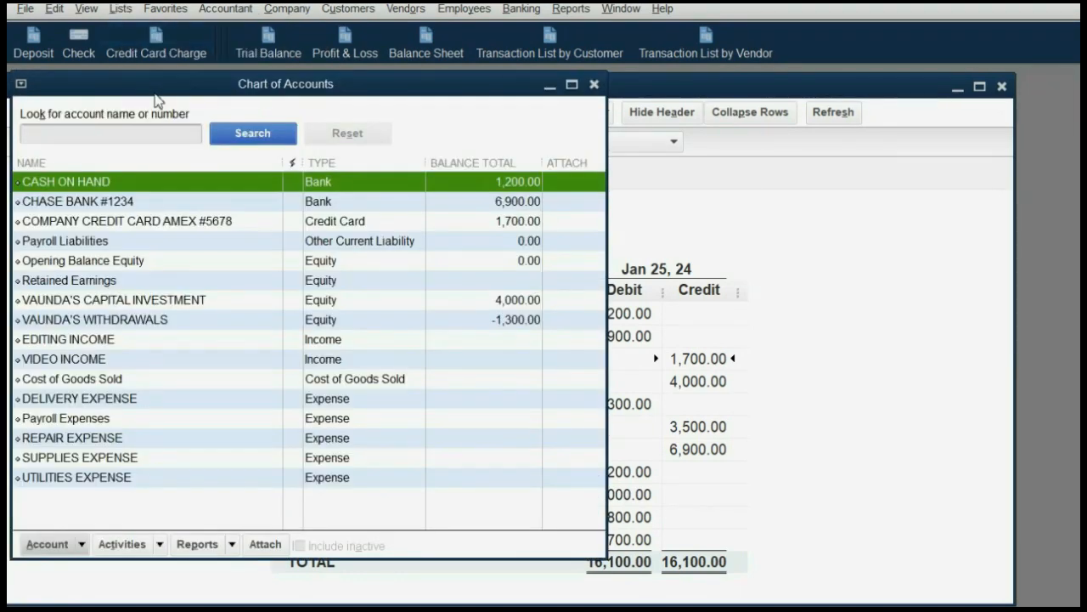
left_click_drag(151, 84, 252, 82)
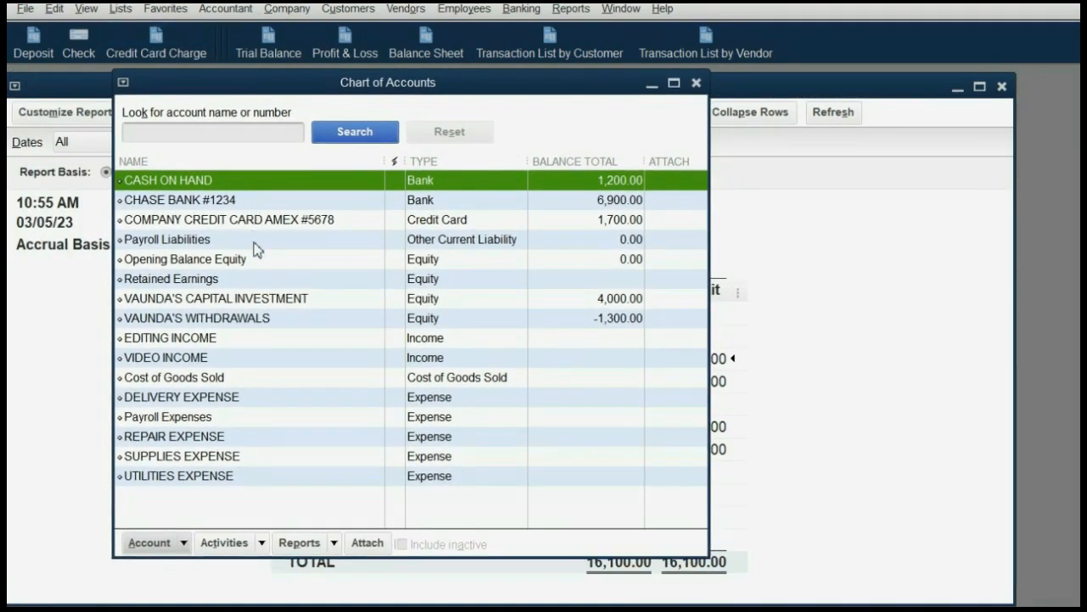
left_click(272, 303)
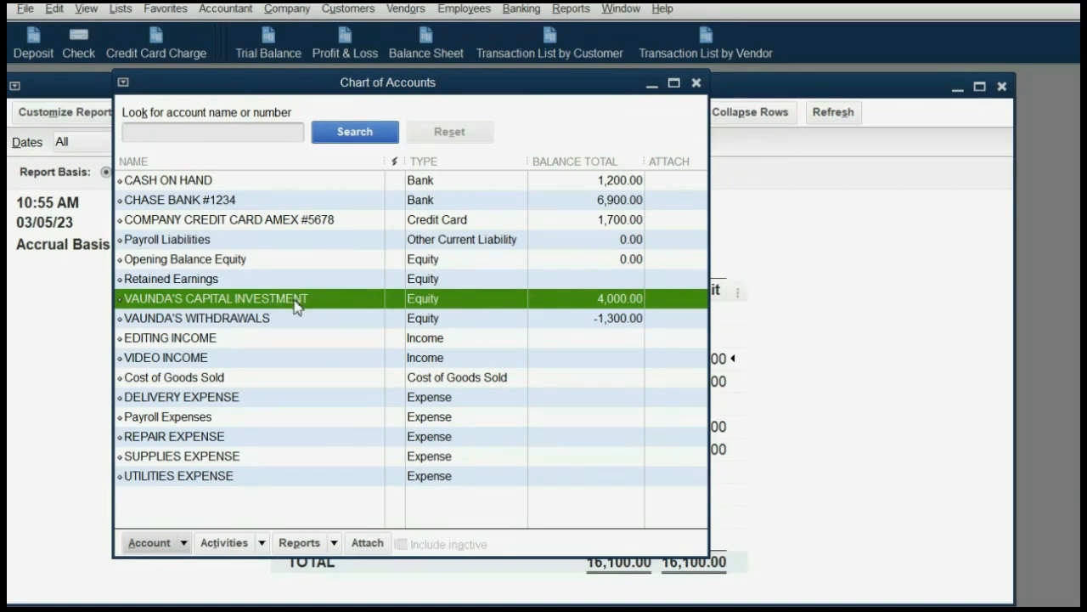
right_click(298, 307)
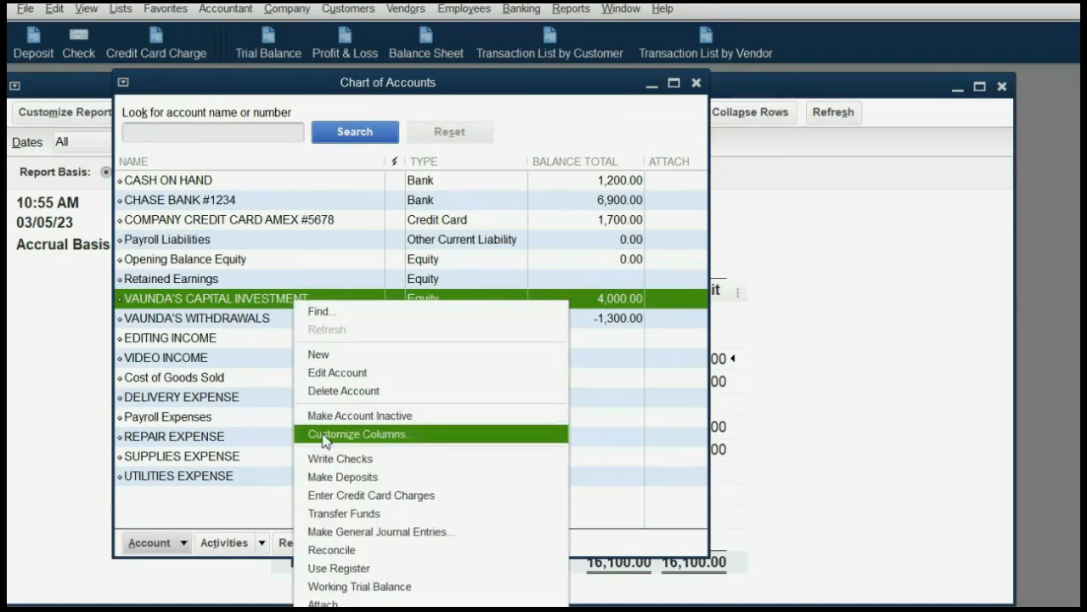
left_click(348, 569)
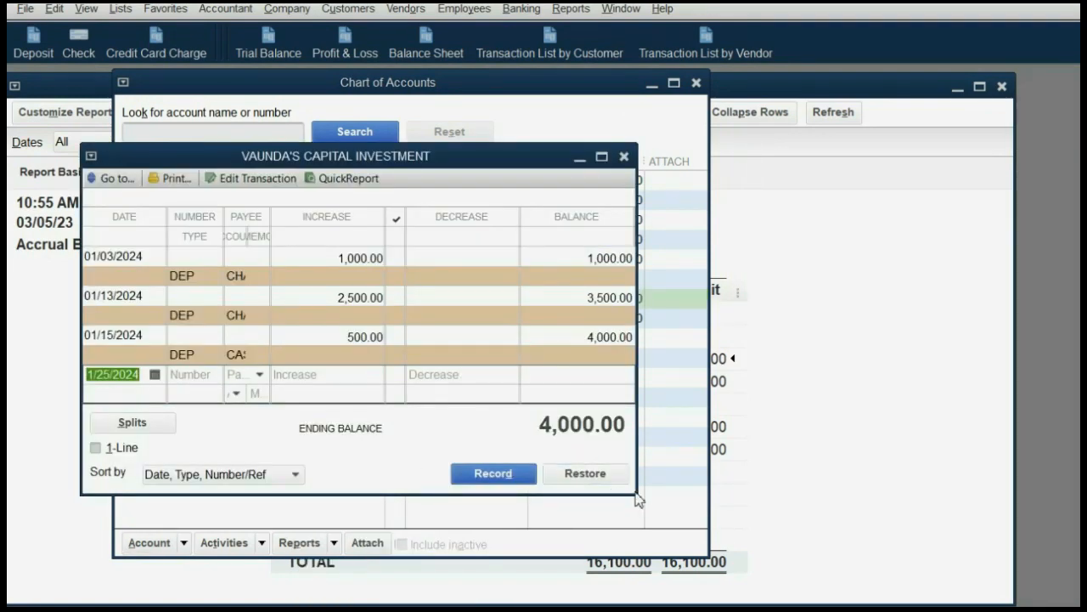
left_click_drag(636, 499, 989, 593)
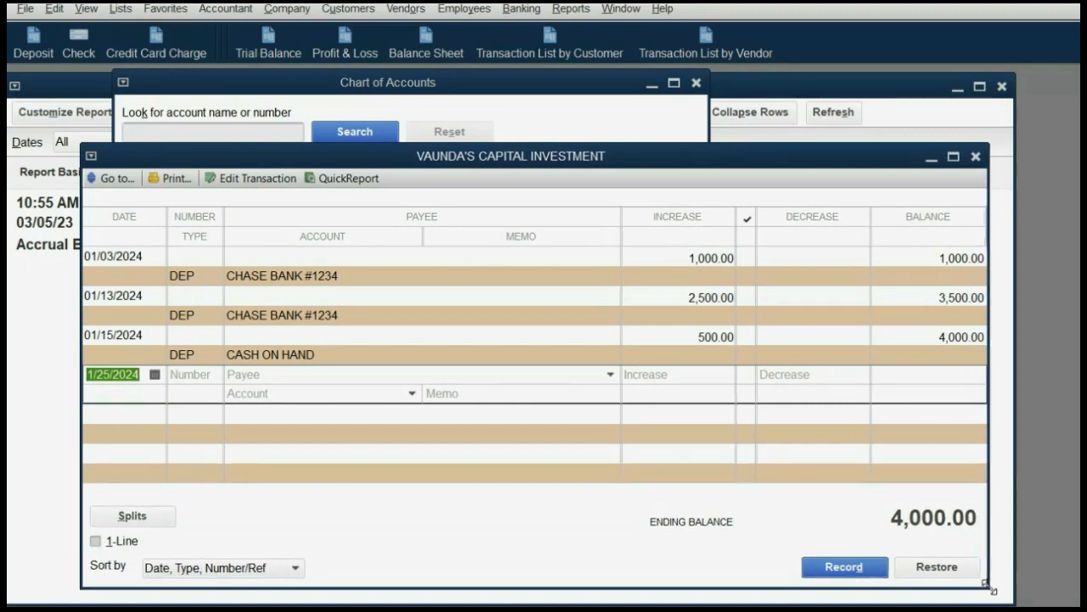
left_click_drag(516, 159, 500, 127)
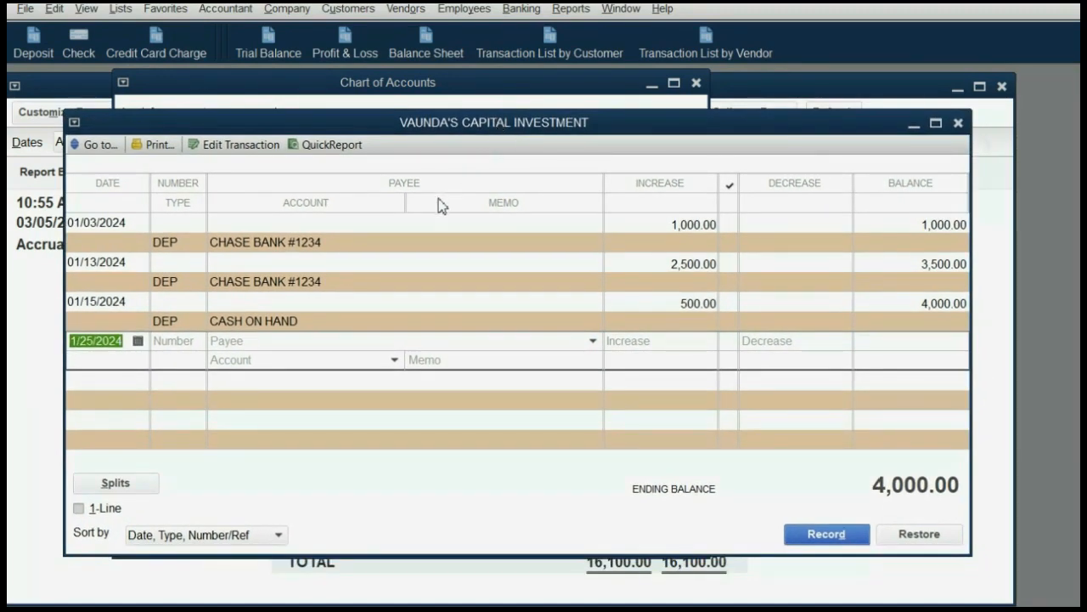
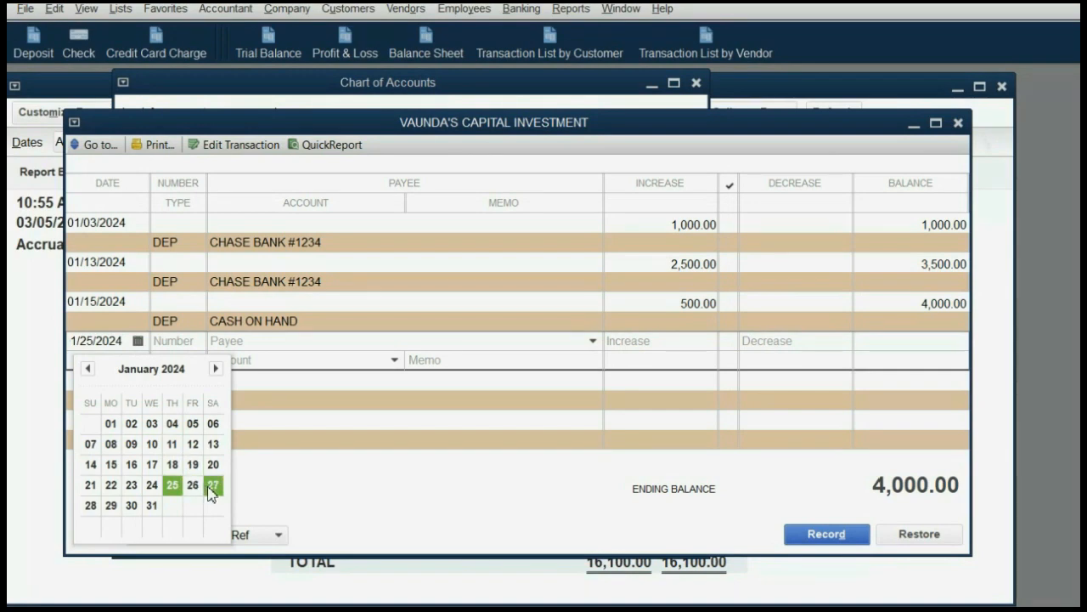
Date the new capital investment register entry 01/27/2024 and assign it to SUPPLIES EXPENSE.
left_click(213, 484)
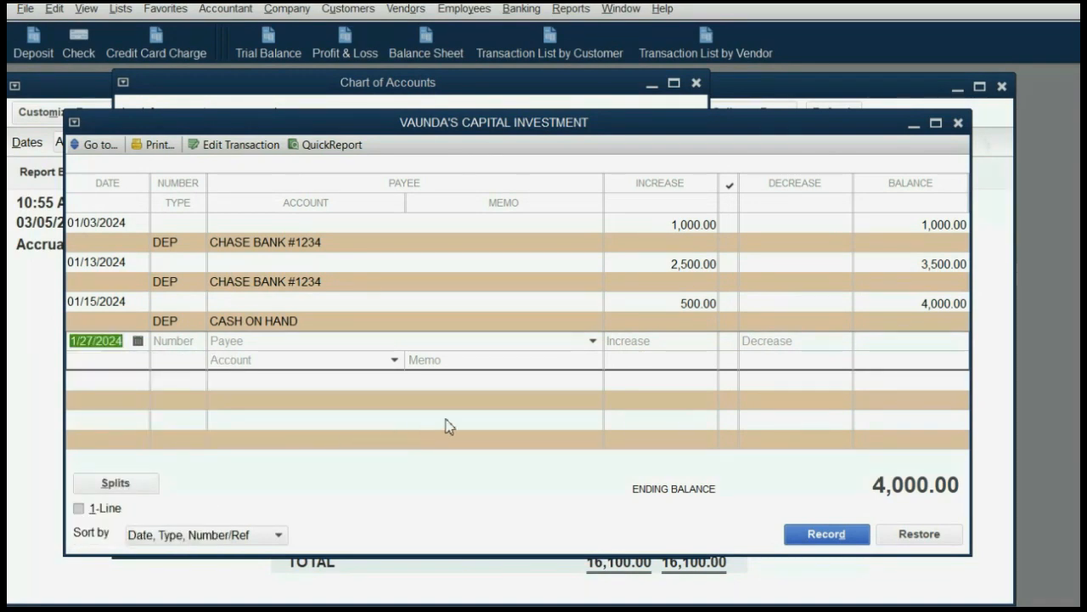
left_click(594, 340)
left_click(594, 340)
left_click(594, 341)
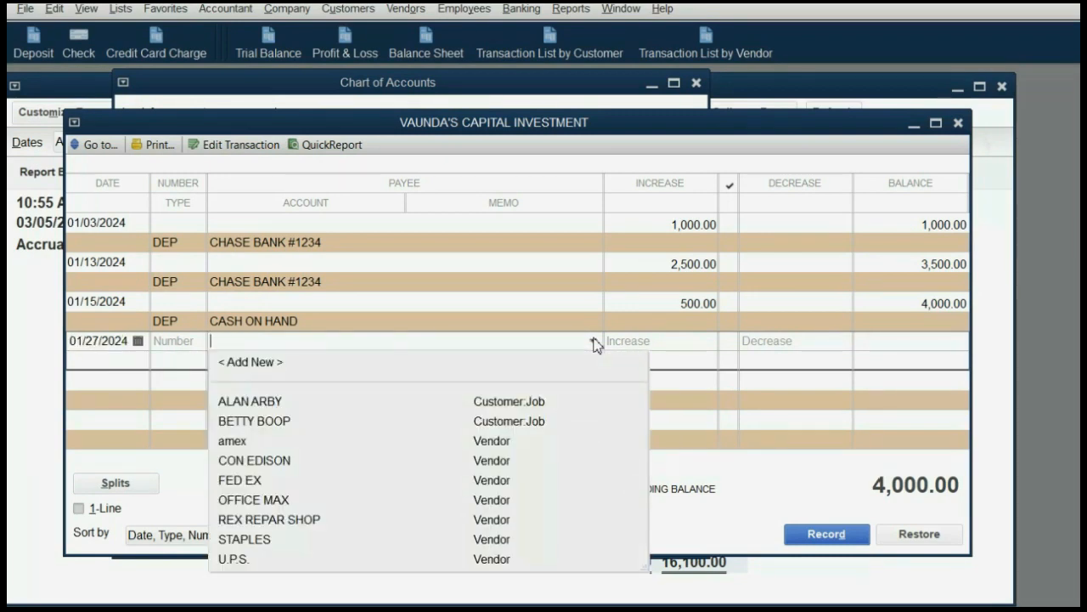
left_click(594, 341)
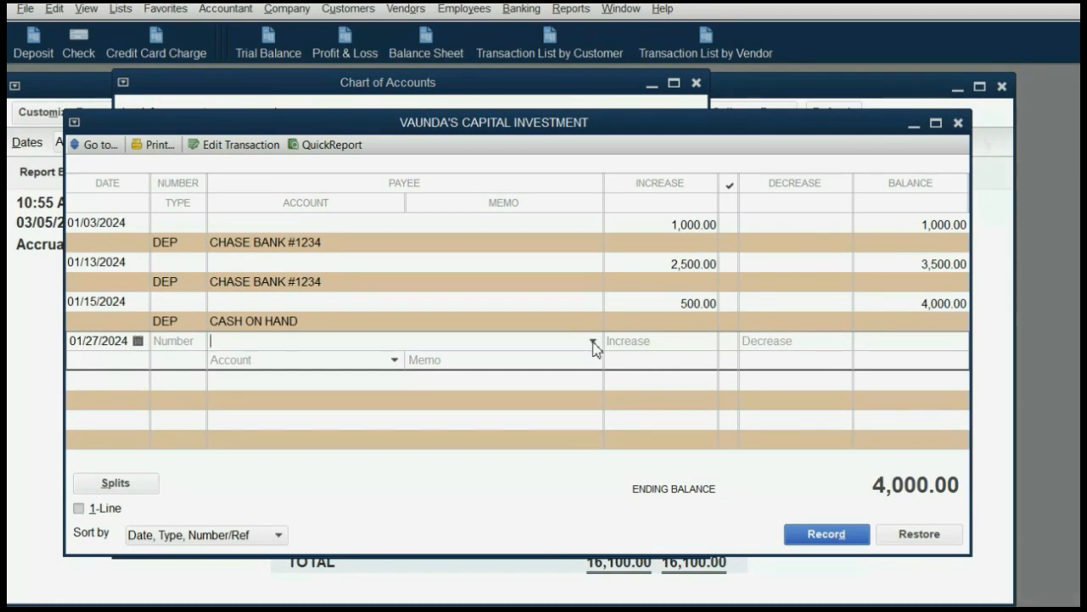
mouse_move(529, 128)
left_mouse_down()
mouse_move(551, 134)
mouse_move(523, 130)
mouse_move(540, 138)
left_mouse_up()
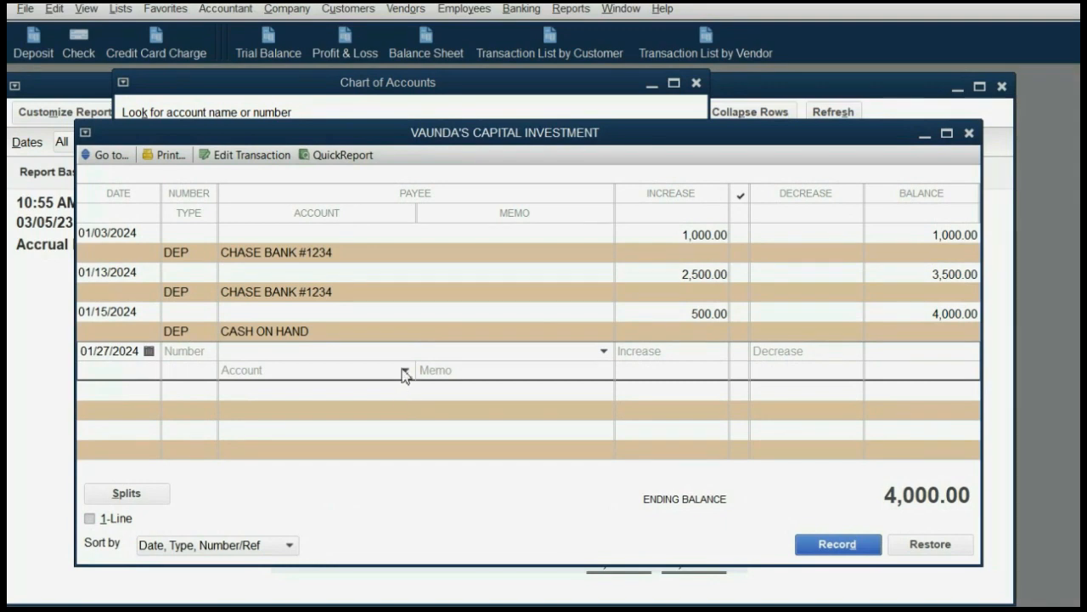
left_click(405, 370)
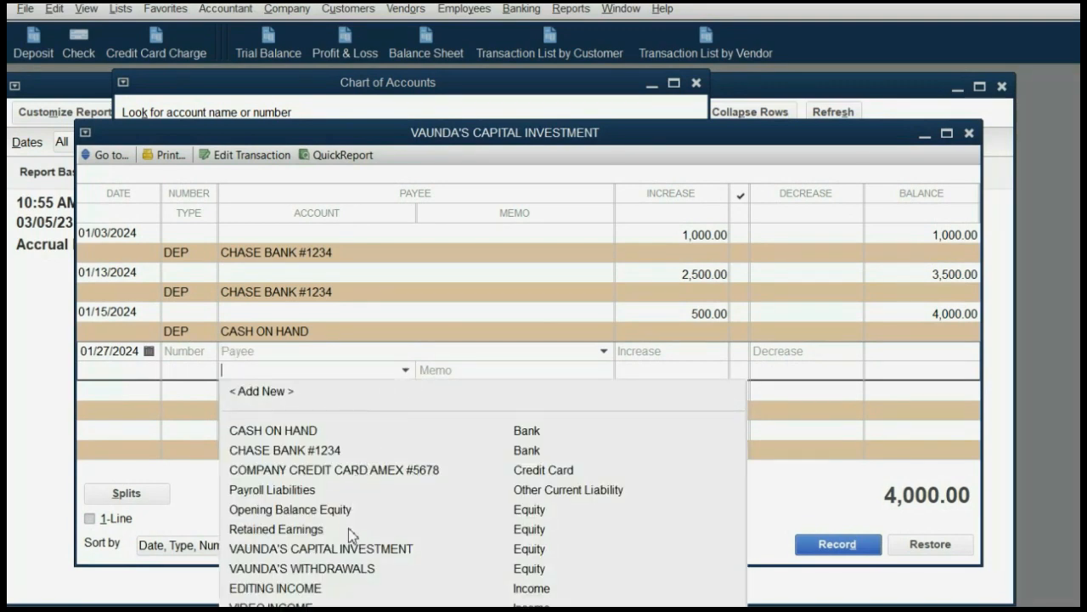
type("SUPPLIES EXPENSE")
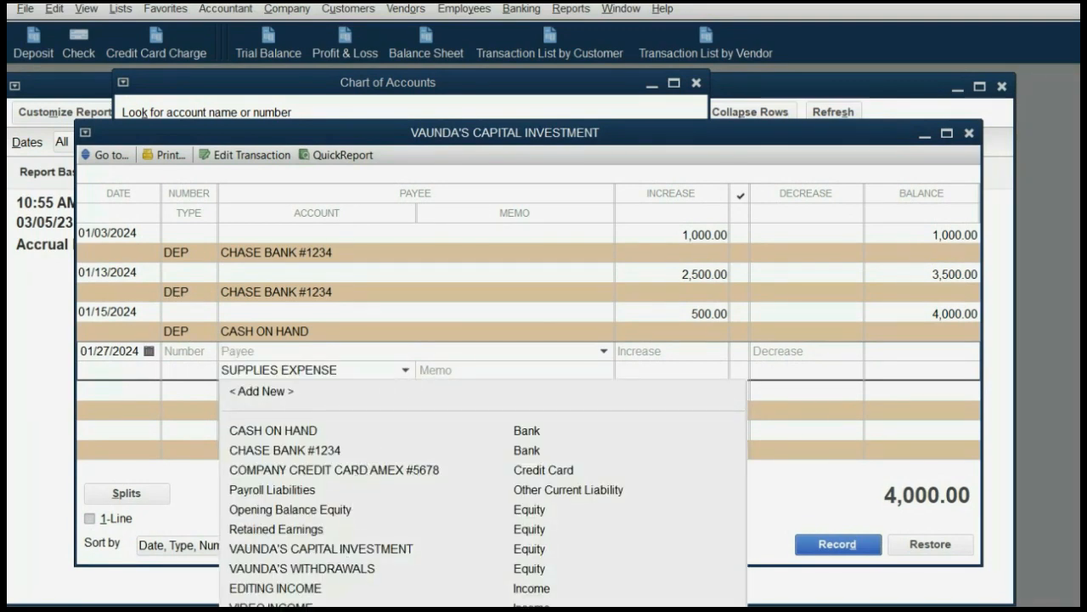
key("Tab")
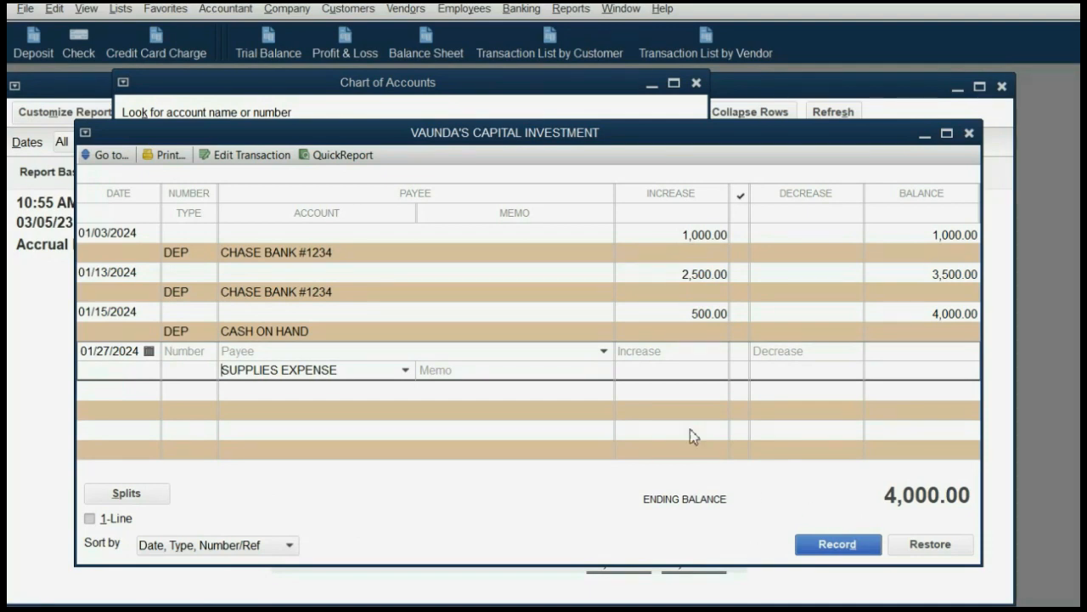
Choose OFFICE MAX as the payee, enter an increase of 80.00, and record the register entry.
left_click(605, 352)
left_click(604, 351)
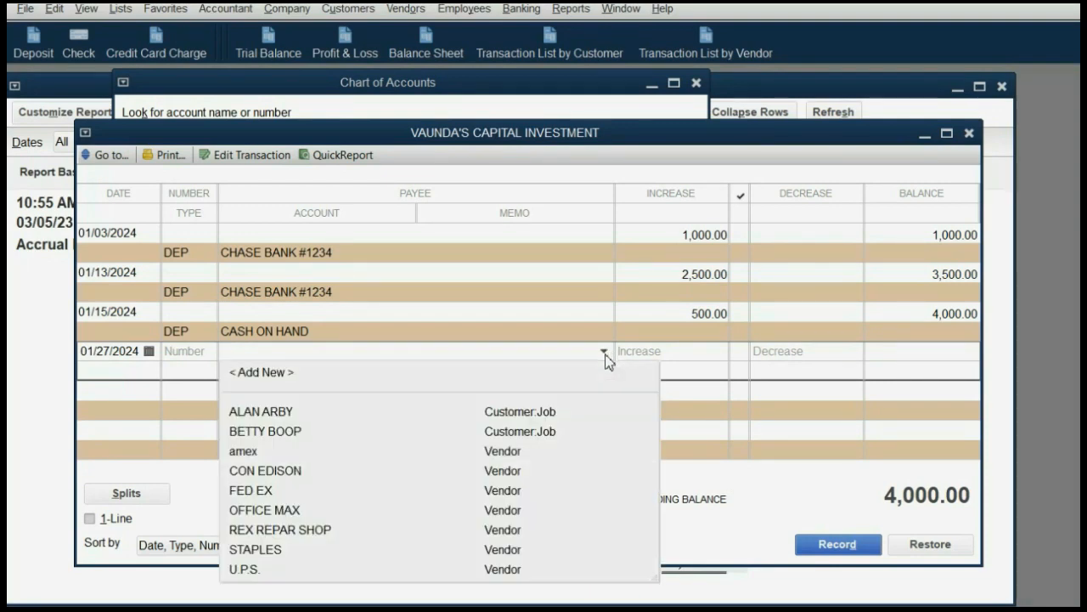
left_click(309, 513)
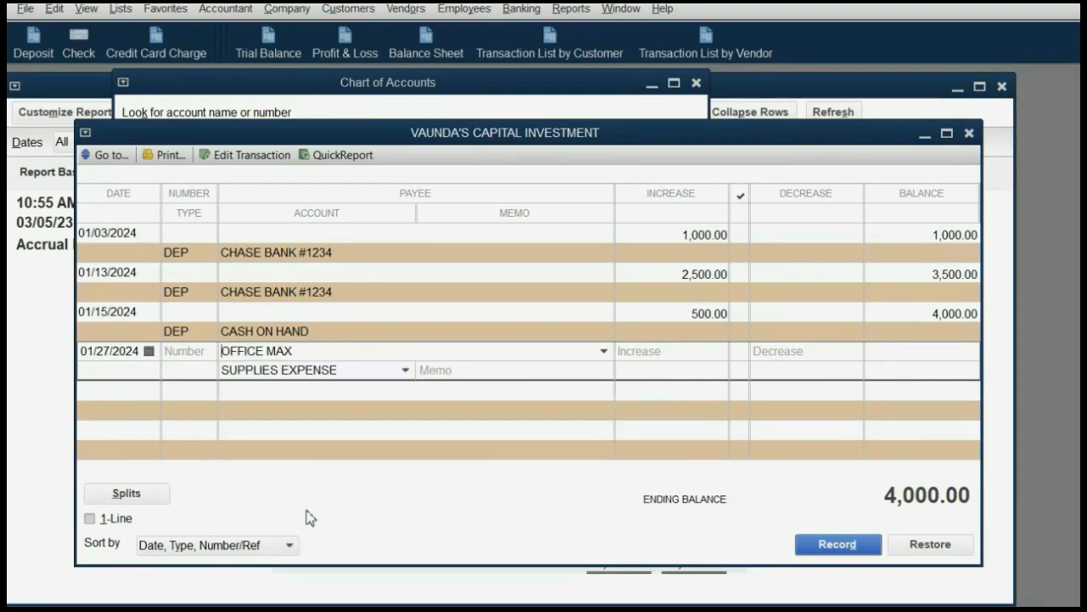
left_click(668, 351)
type("80")
key("Tab")
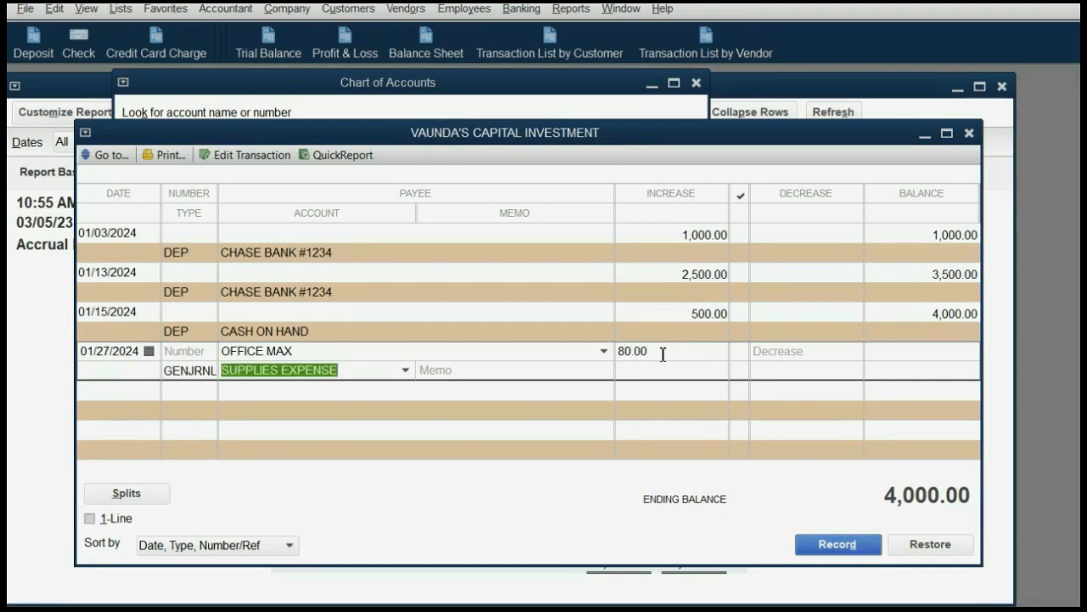
left_click(817, 547)
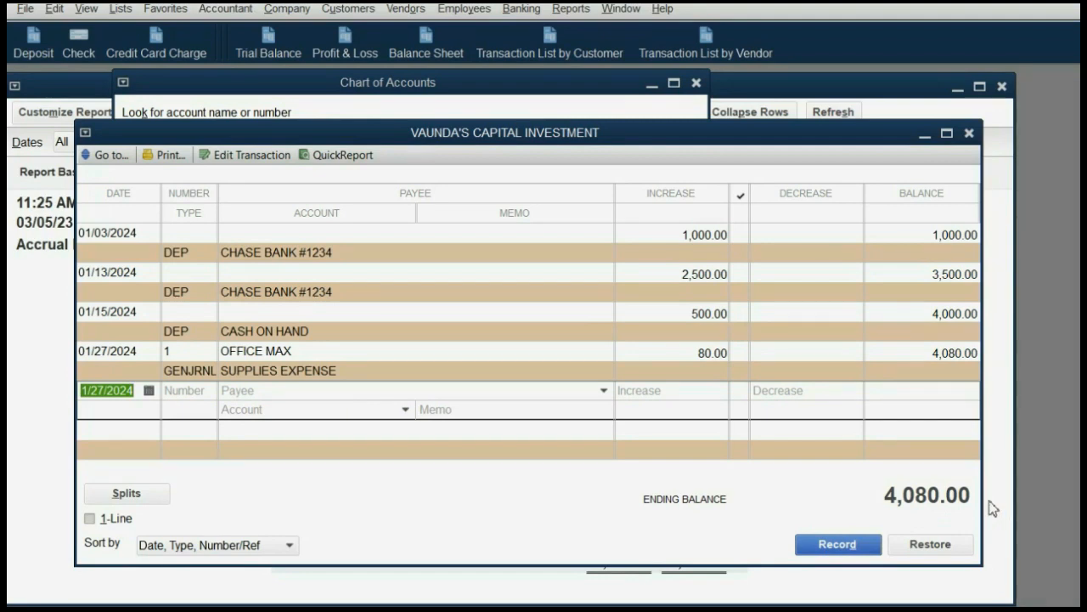
Close the register and return to the Trial Balance, refreshing it to check the OFFICE MAX entry.
key("Escape")
key("Escape")
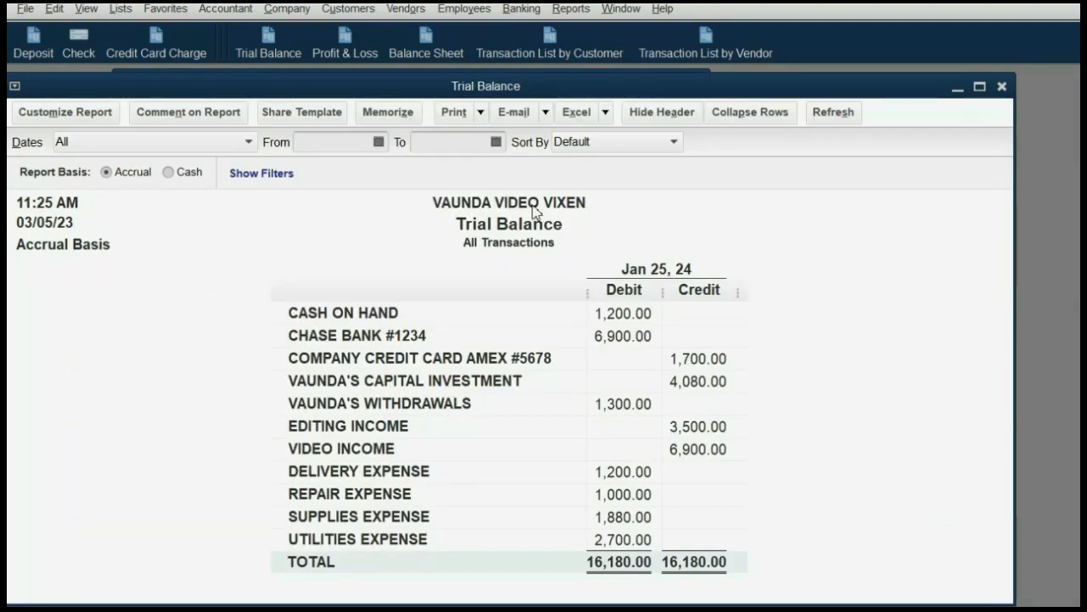
left_click(834, 115)
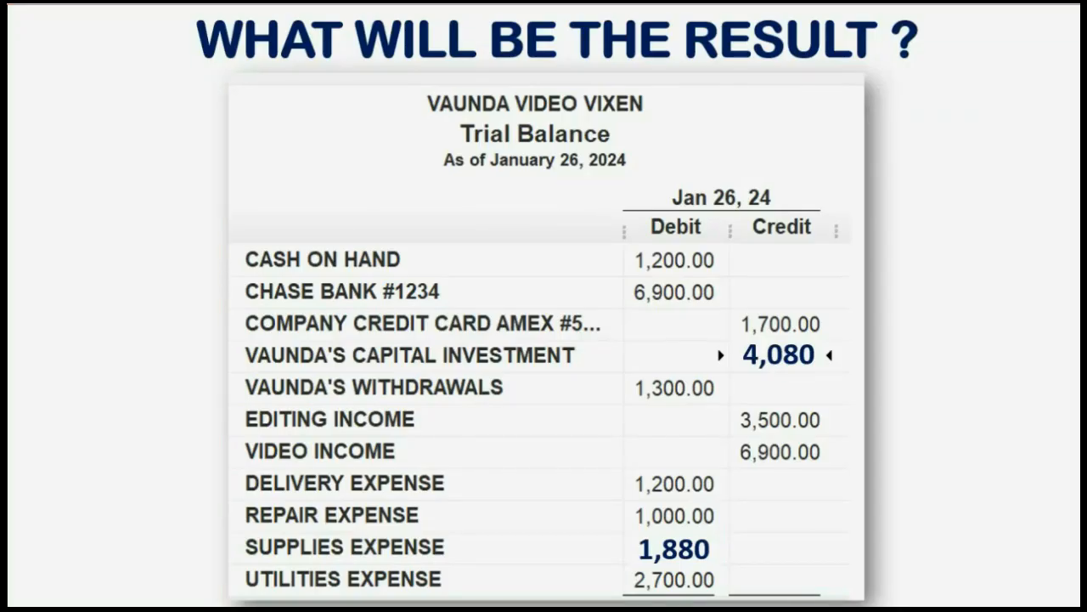
key("Right")
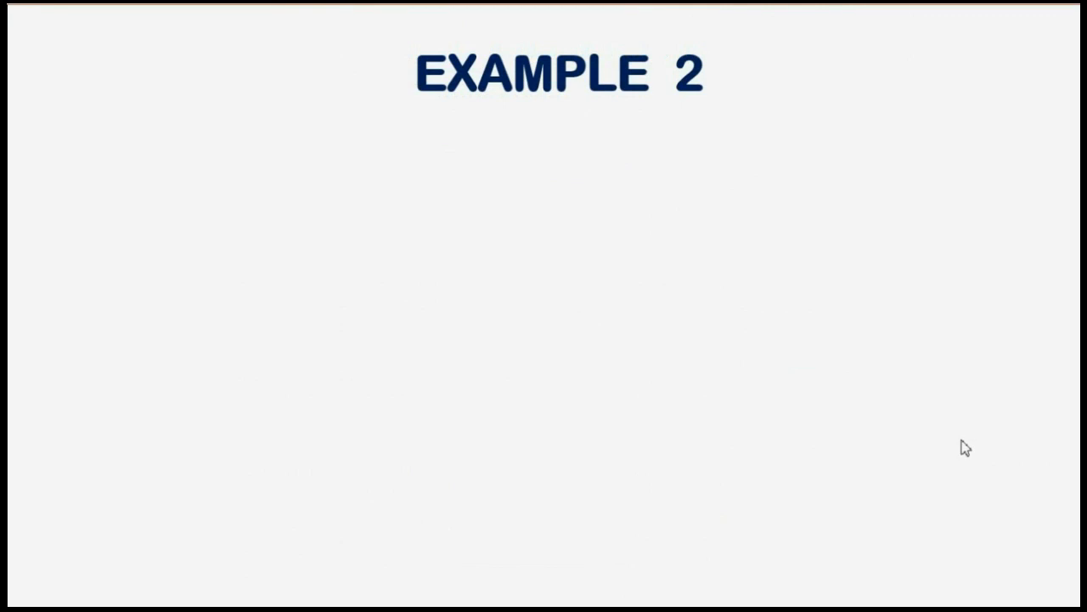
key("Right")
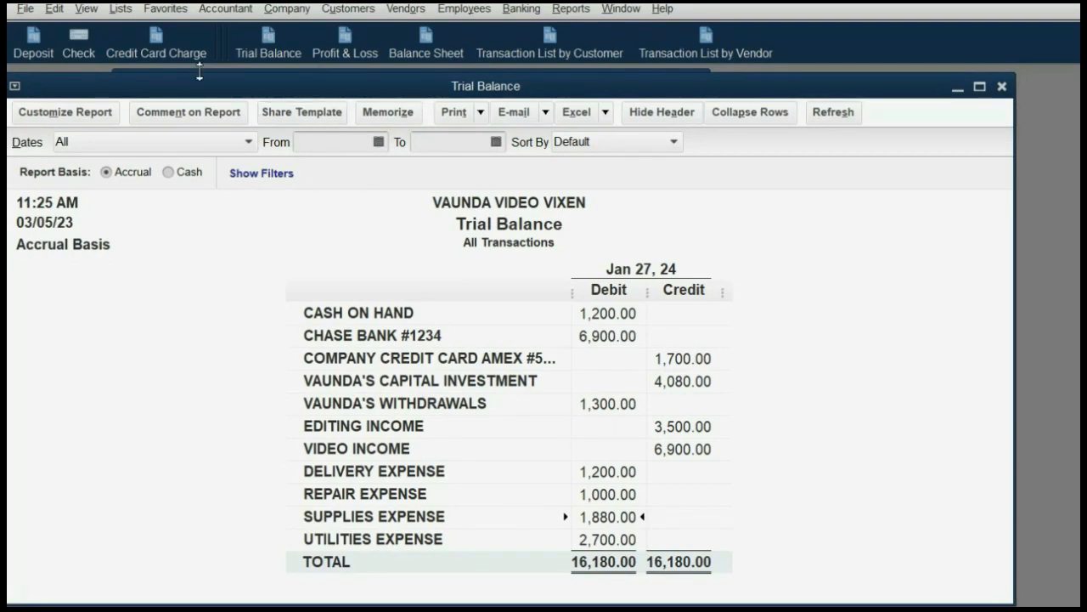
Reopen the VAUNDA'S CAPITAL INVESTMENT register from the Chart of Accounts.
left_click(120, 10)
left_click(132, 33)
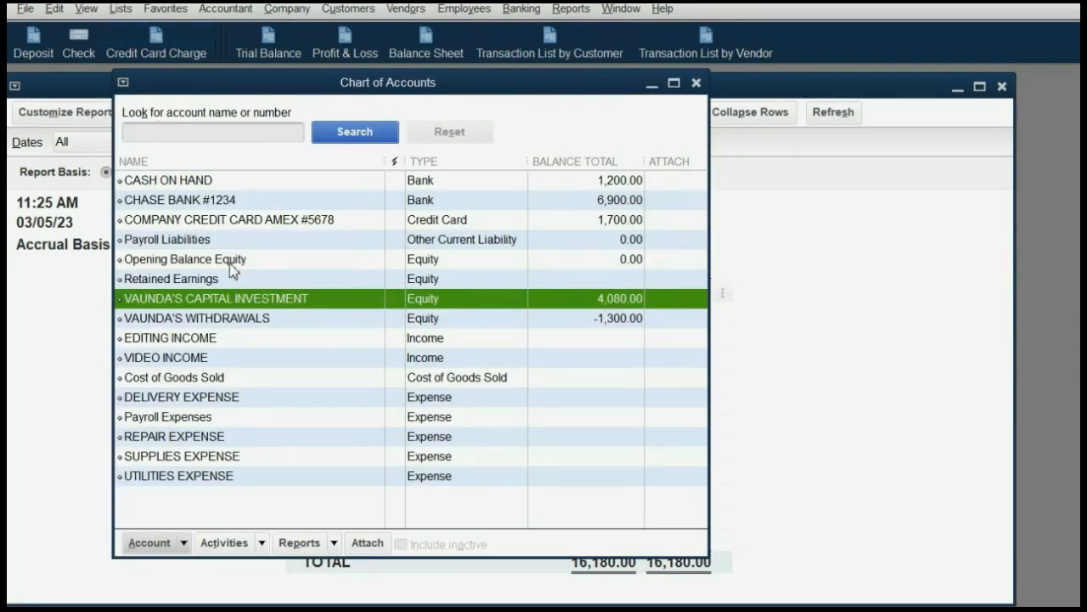
right_click(253, 306)
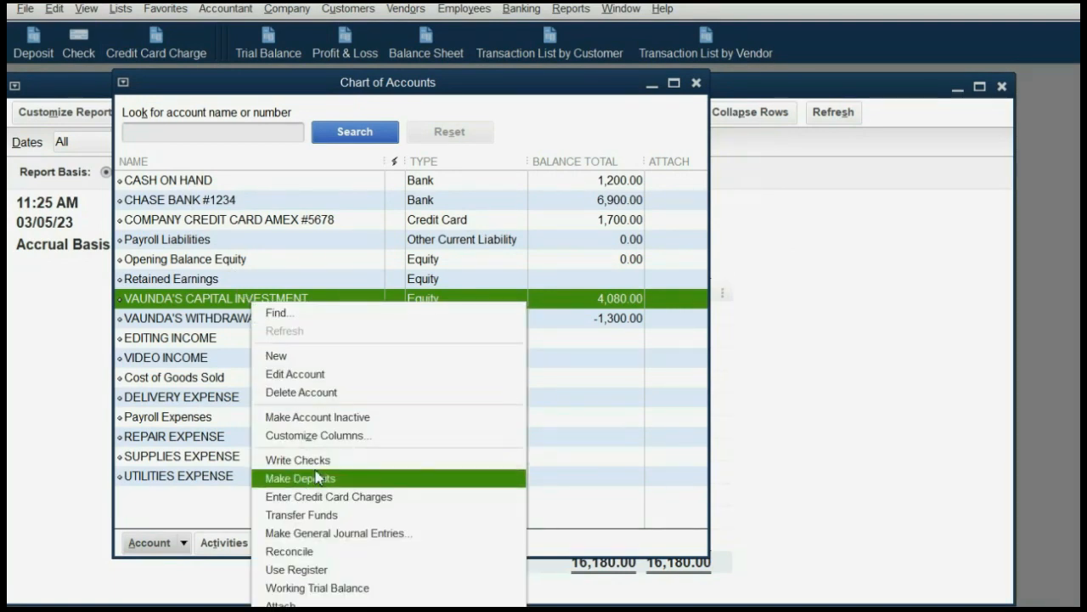
left_click(325, 570)
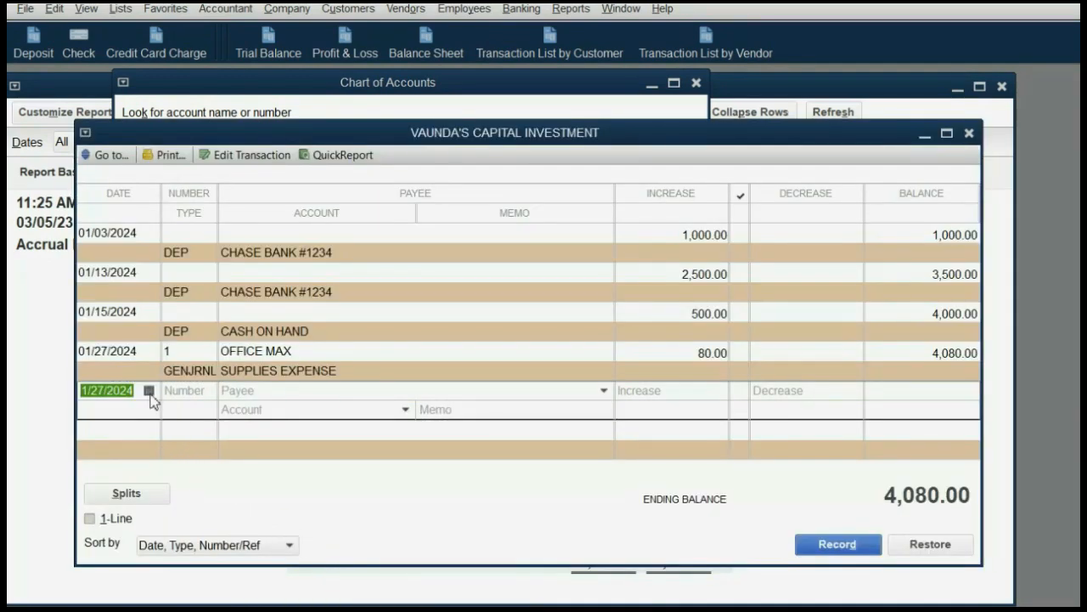
Date a new register entry 01/28/2024 with U.P.S. as the payee and DELIVERY EXPENSE as the account.
left_click(149, 392)
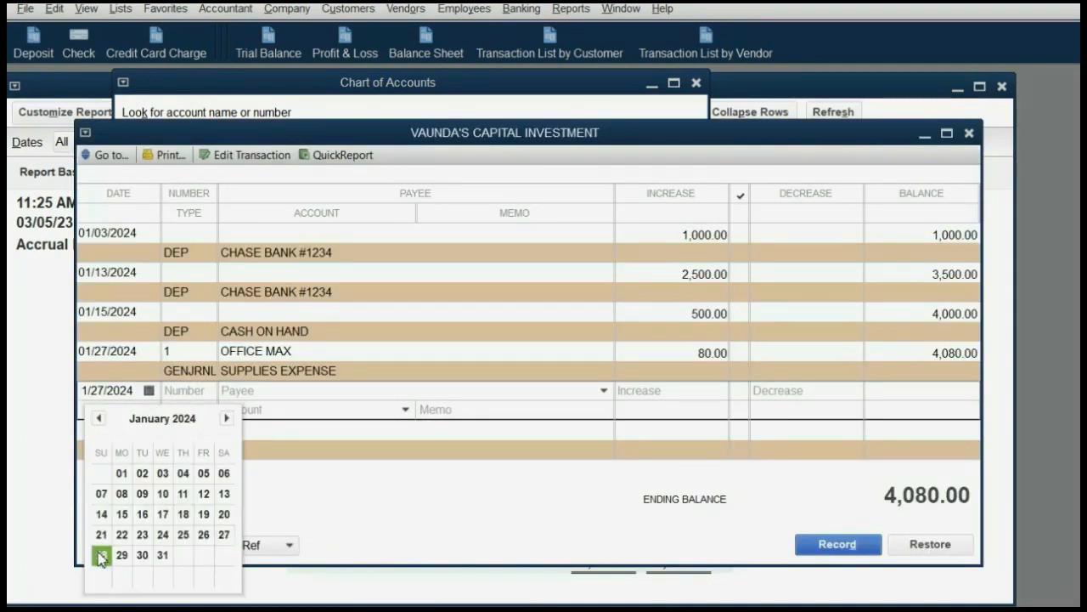
left_click(101, 556)
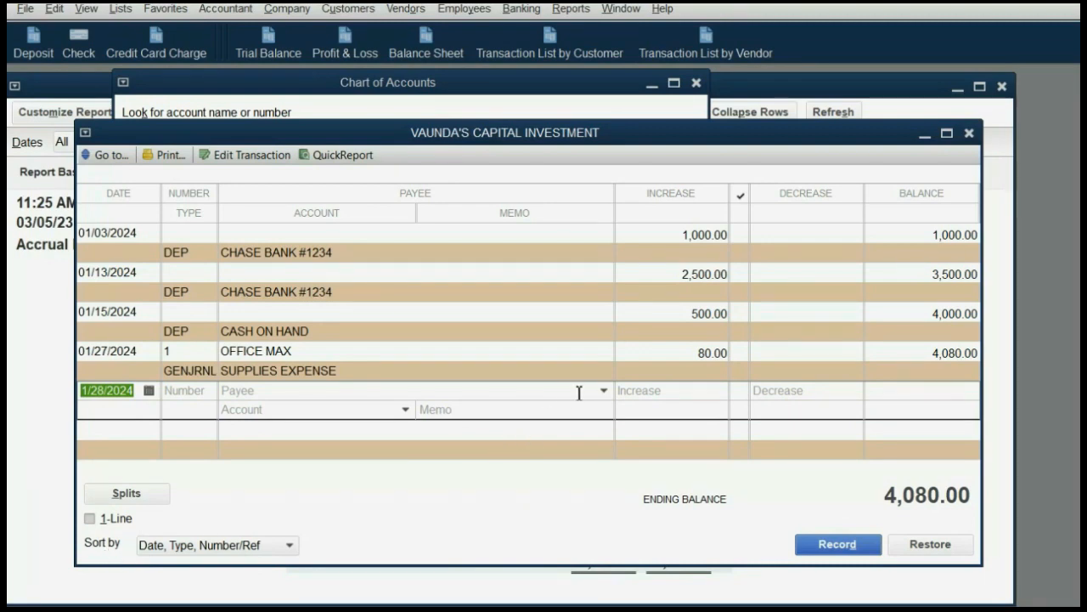
left_click(604, 391)
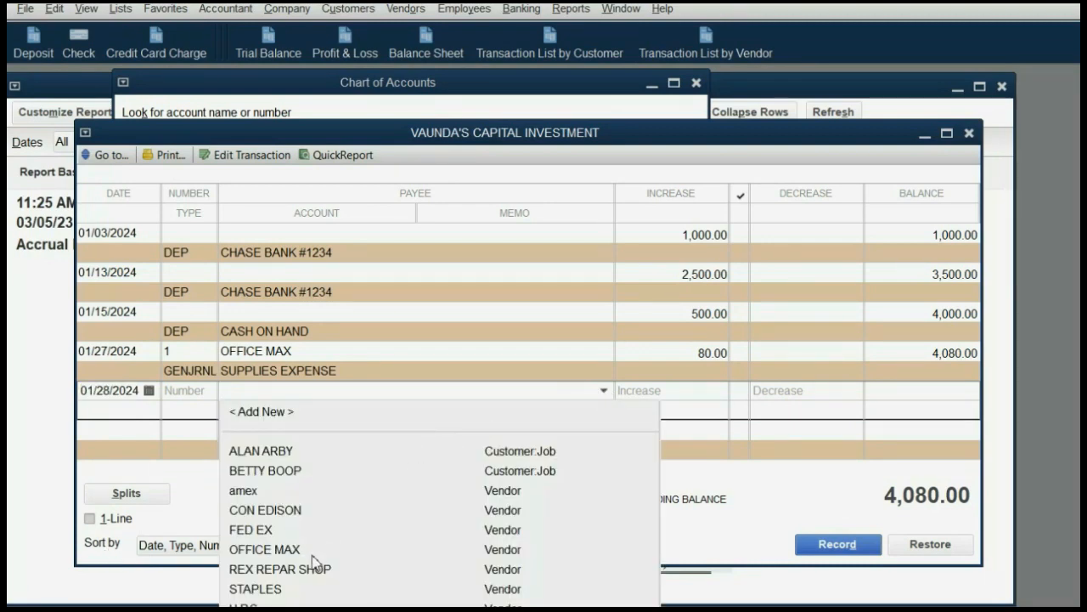
left_click(305, 602)
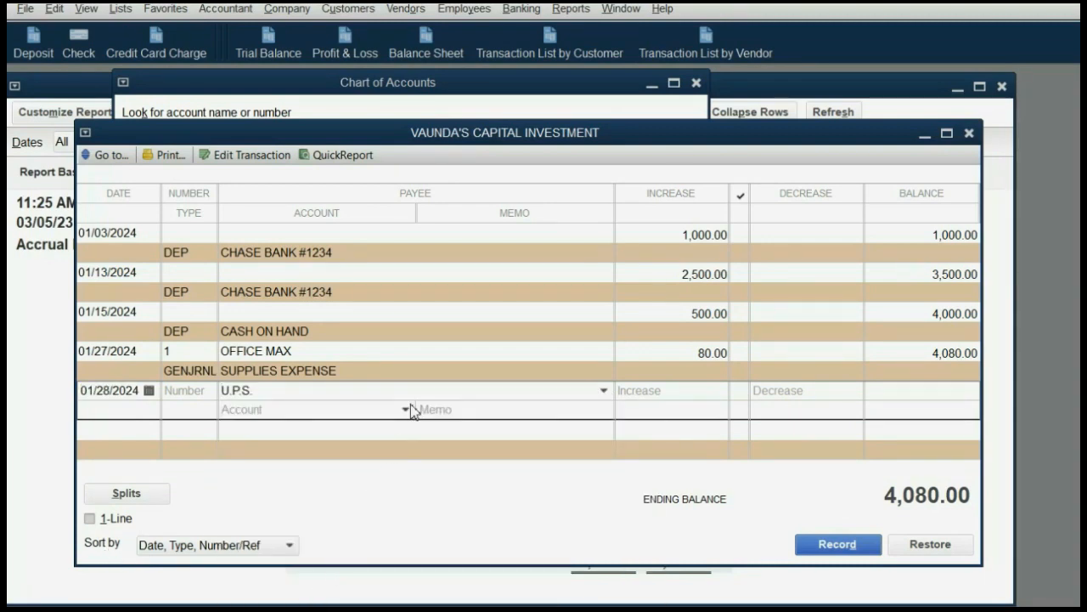
left_click(406, 411)
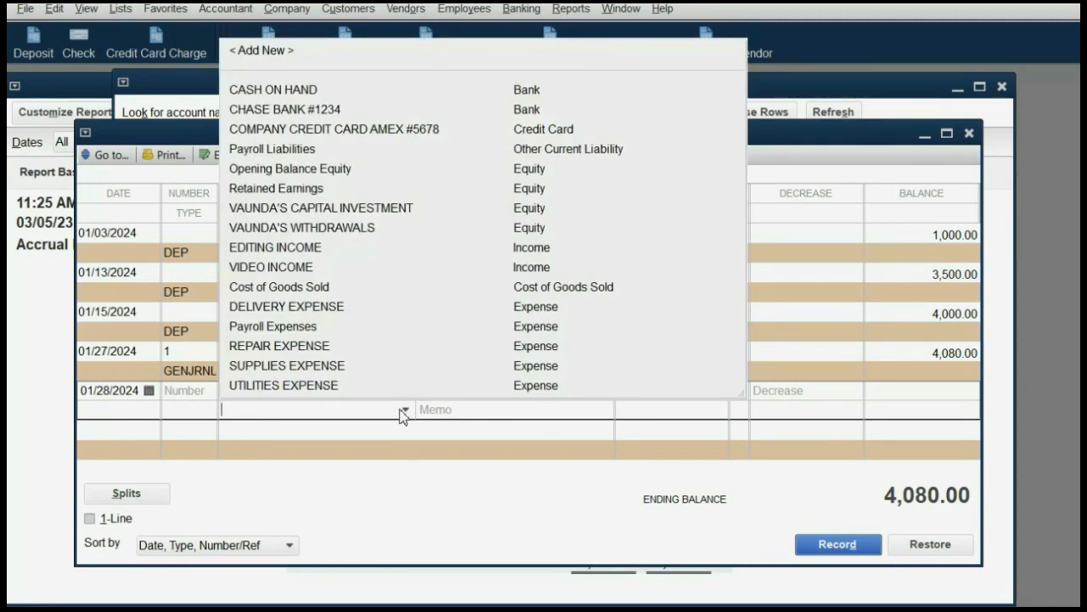
left_click(325, 307)
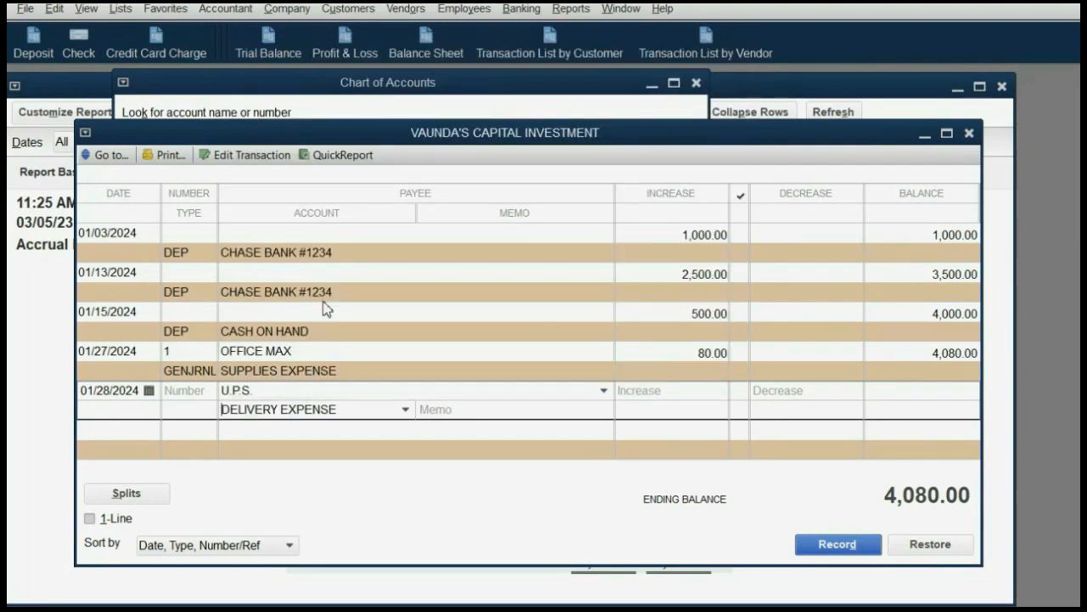
Enter number 121212 and an increase of 120.00 for the U.P.S. delivery expense, and record the register entry.
left_click(481, 413)
left_click(209, 394)
type("121212")
left_click(674, 390)
type("120")
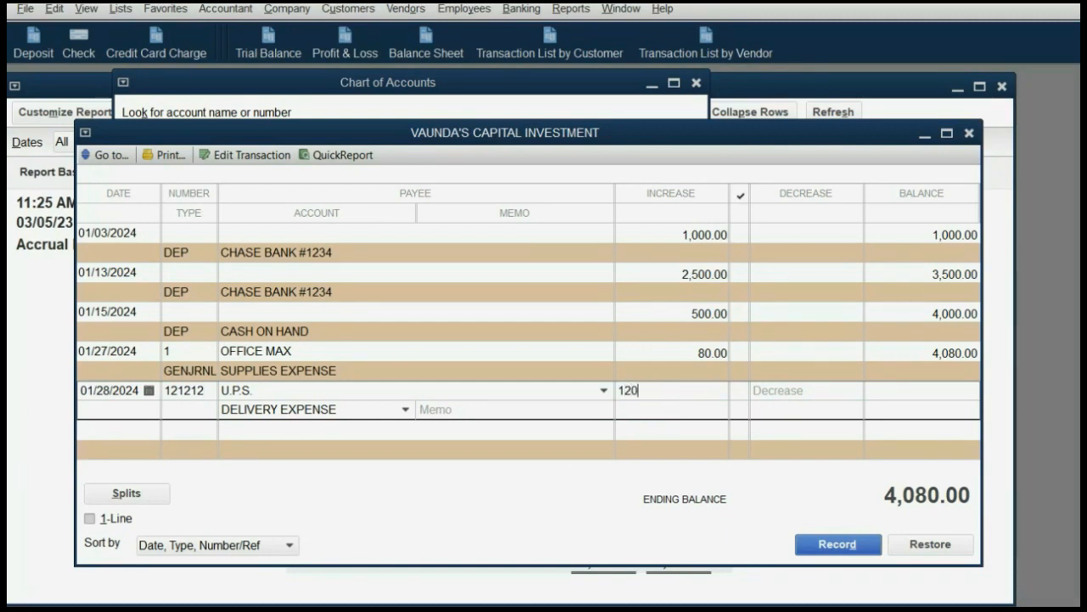
key("Tab")
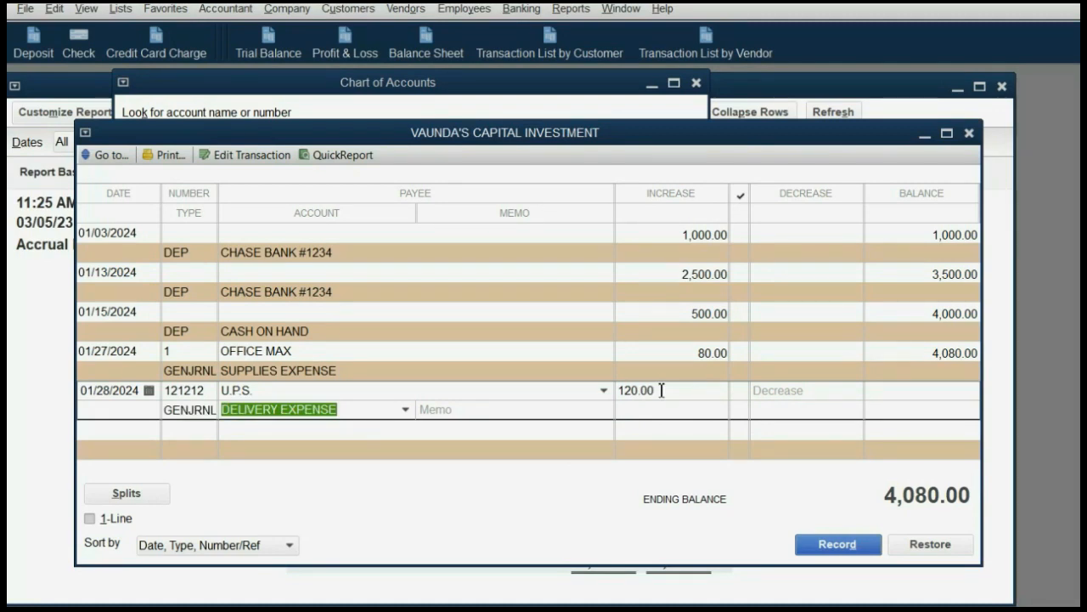
left_click(846, 547)
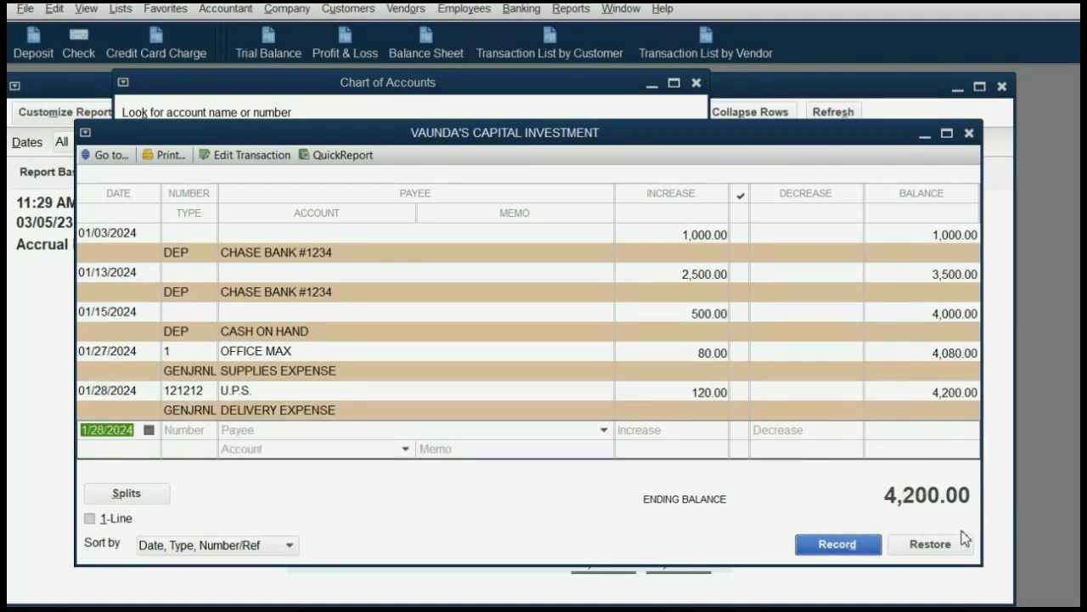
Return to the Trial Balance, refresh it, and widen the account name column to show the full credit card account name.
left_click(999, 547)
left_click(834, 117)
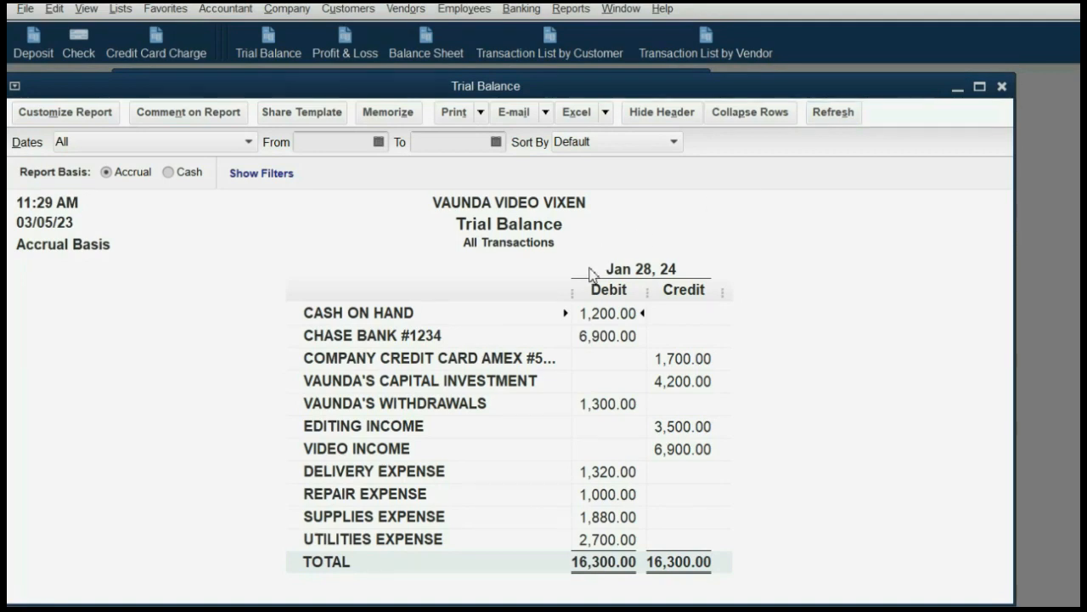
left_click_drag(575, 294, 600, 294)
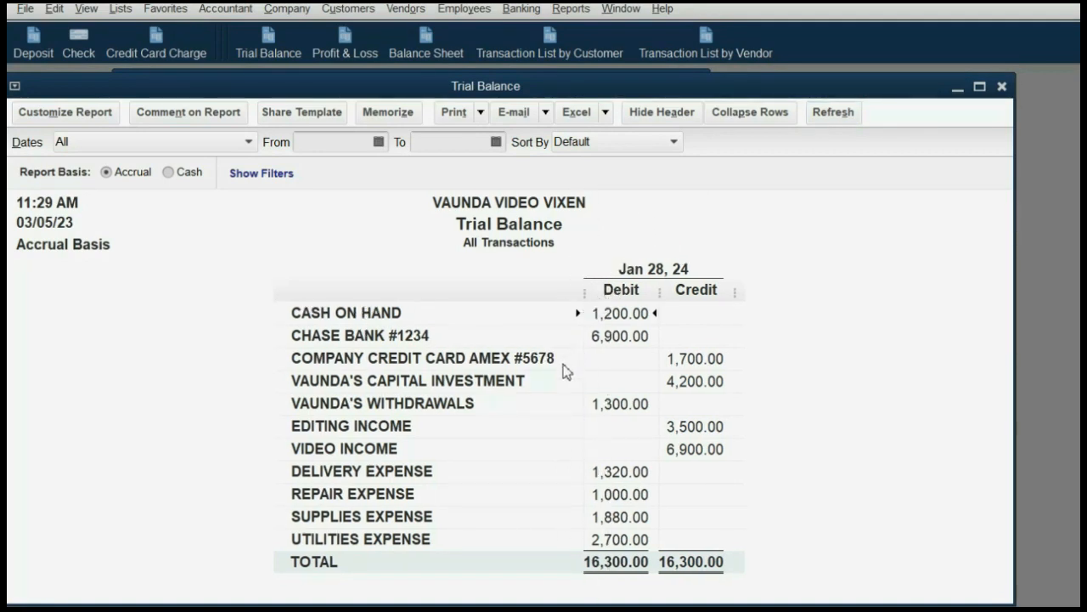
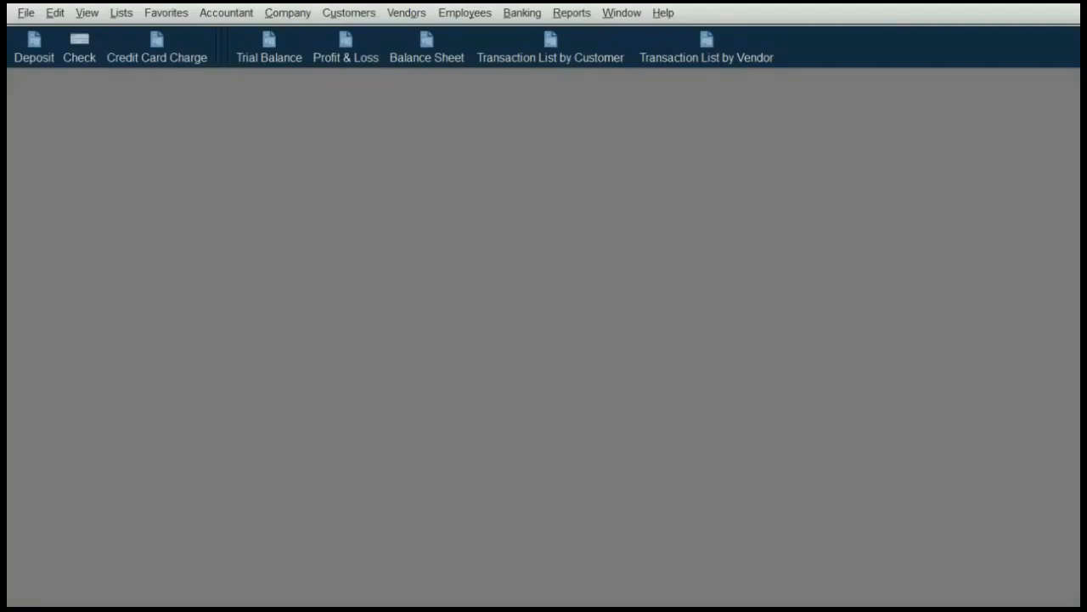
Open the CHASE BANK #1234 account register and reposition its window to show the whole transaction list.
left_click(522, 13)
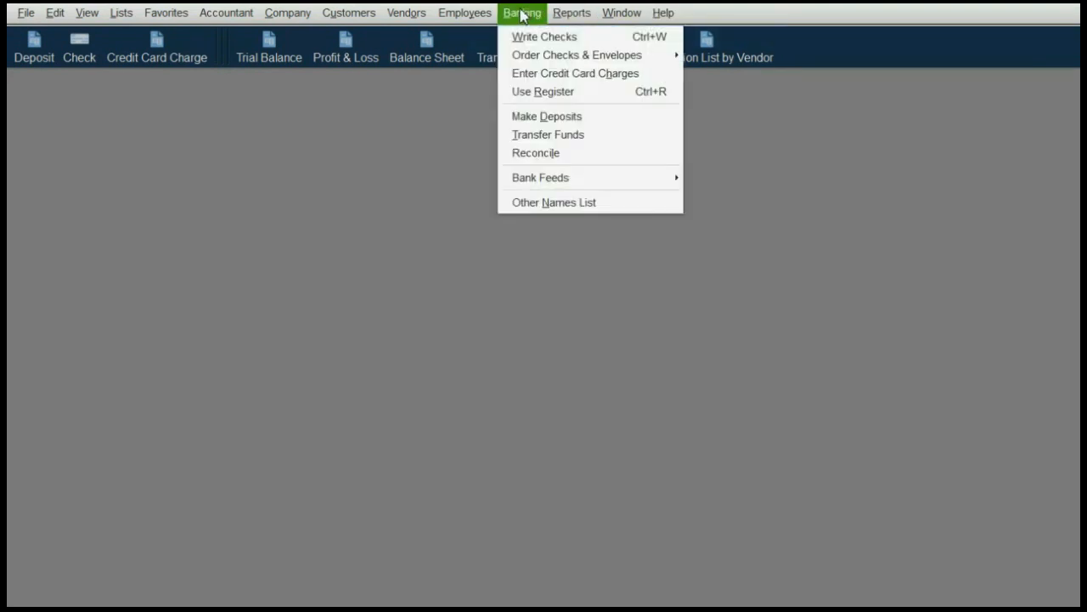
left_click(531, 91)
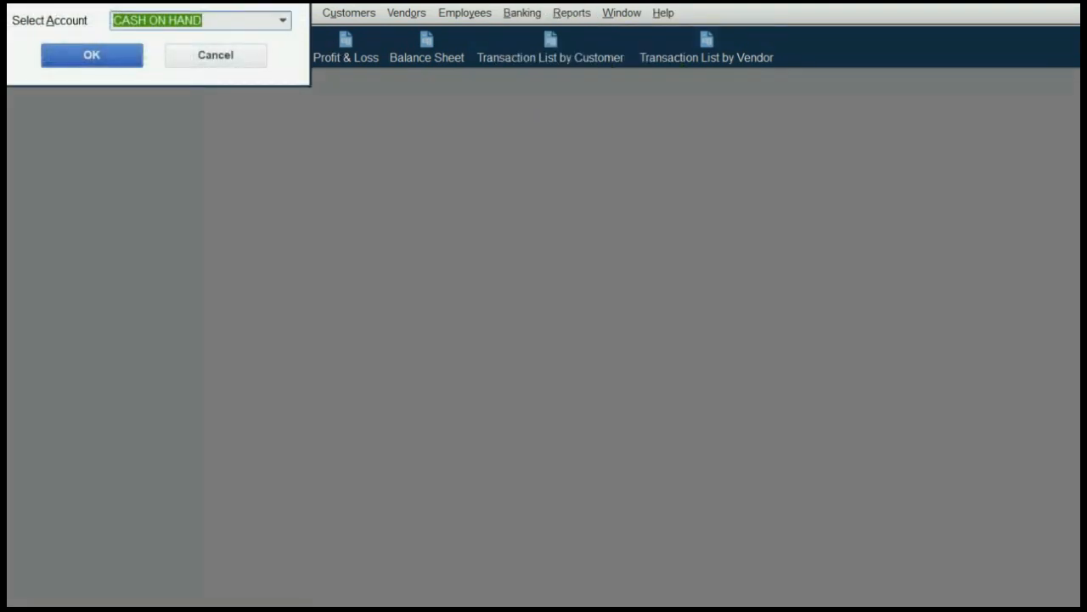
left_click(289, 73)
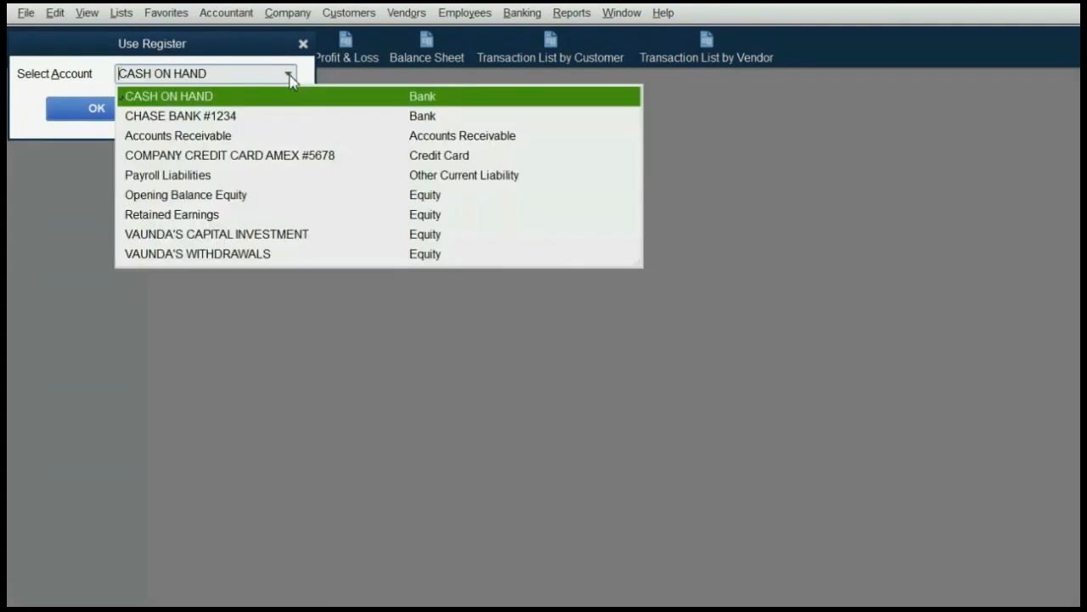
left_click(261, 126)
left_click(131, 115)
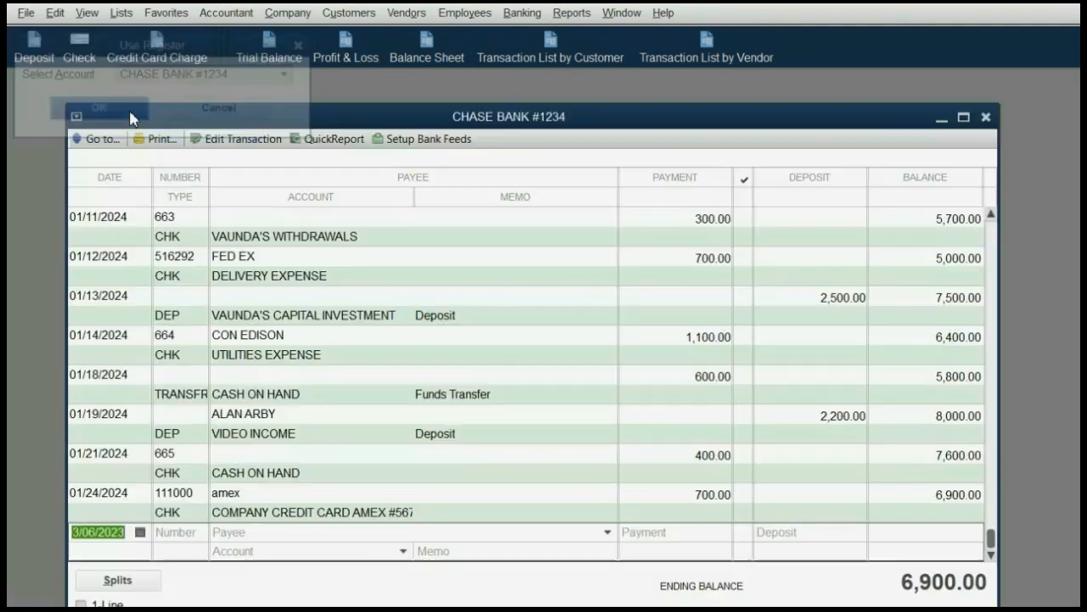
left_click_drag(228, 116, 189, 75)
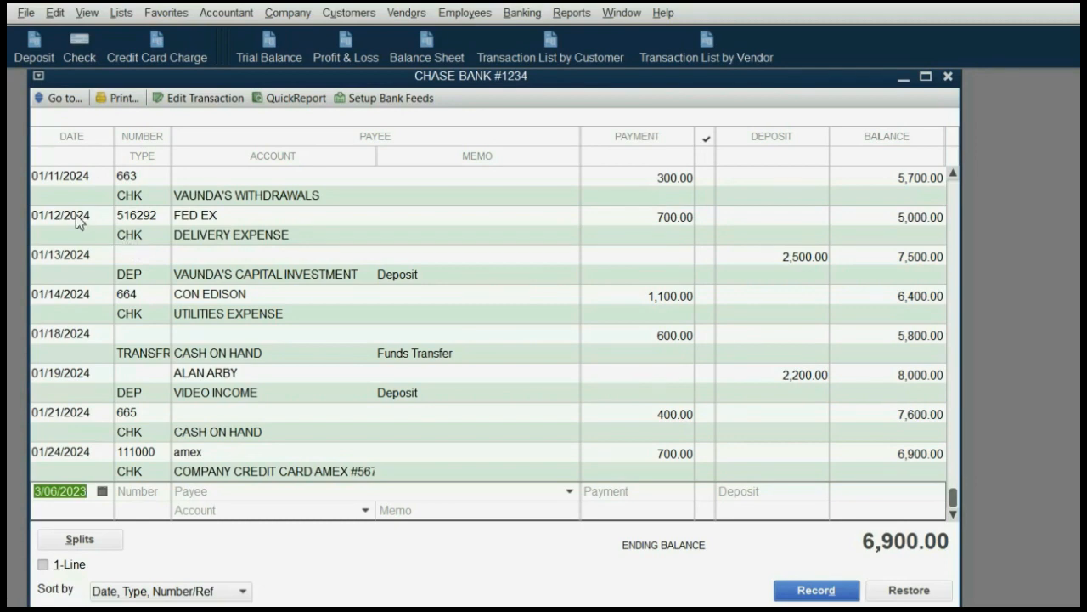
Open the 01/12/2024 FED EX check from the register, examine its date and details, and close it.
double_click(129, 244)
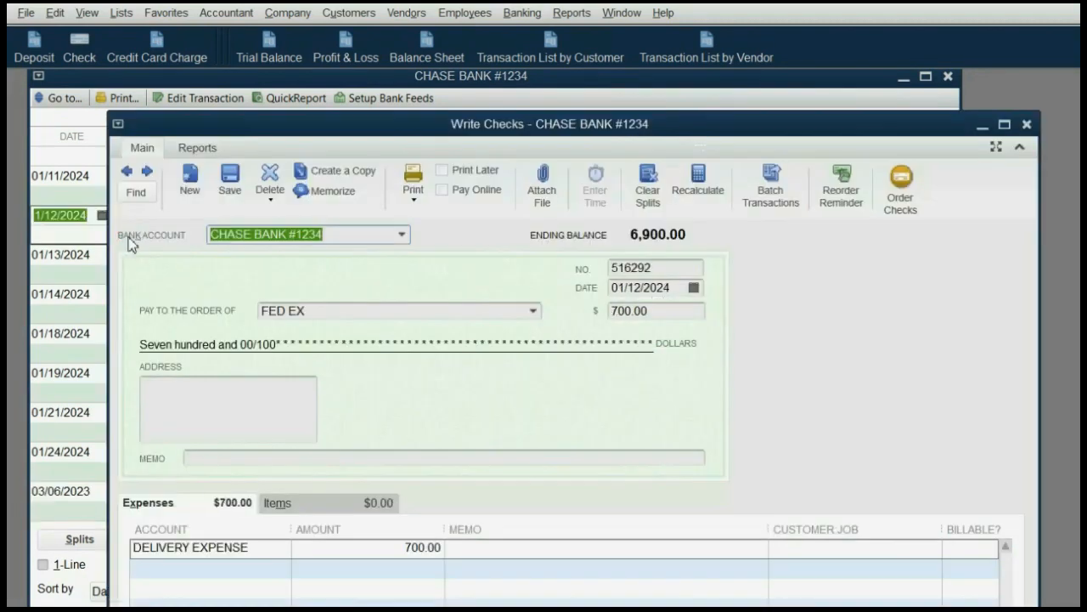
left_click_drag(181, 119, 161, 109)
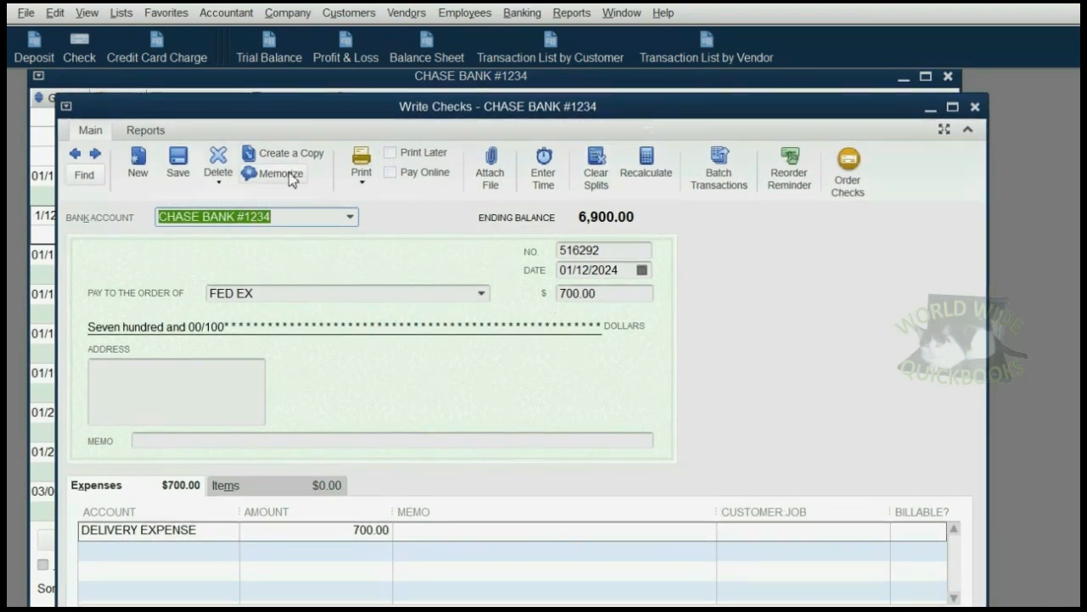
left_click(642, 270)
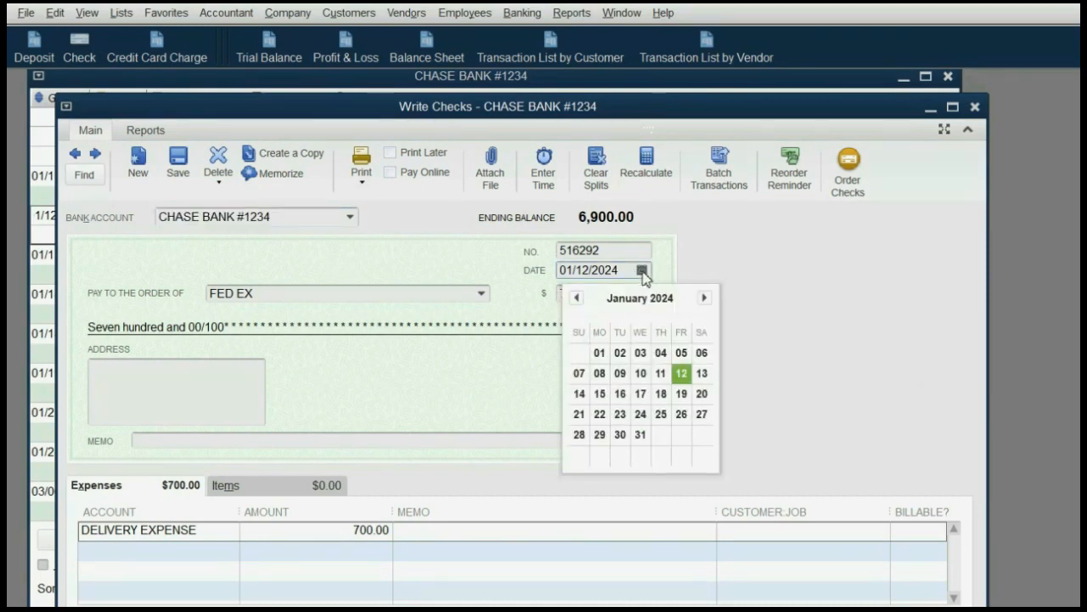
left_click(691, 272)
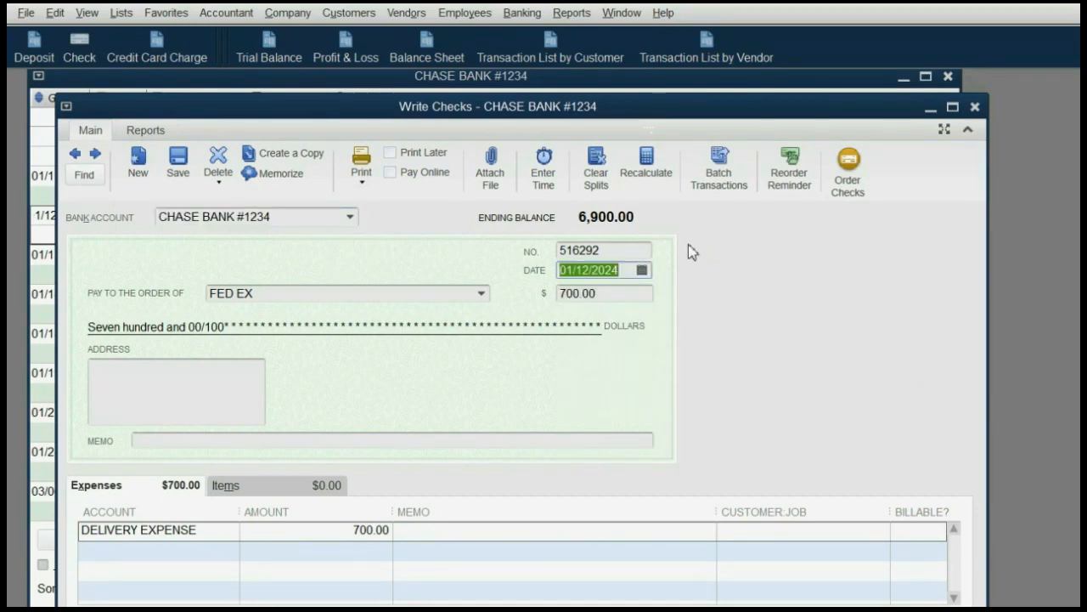
left_click(974, 106)
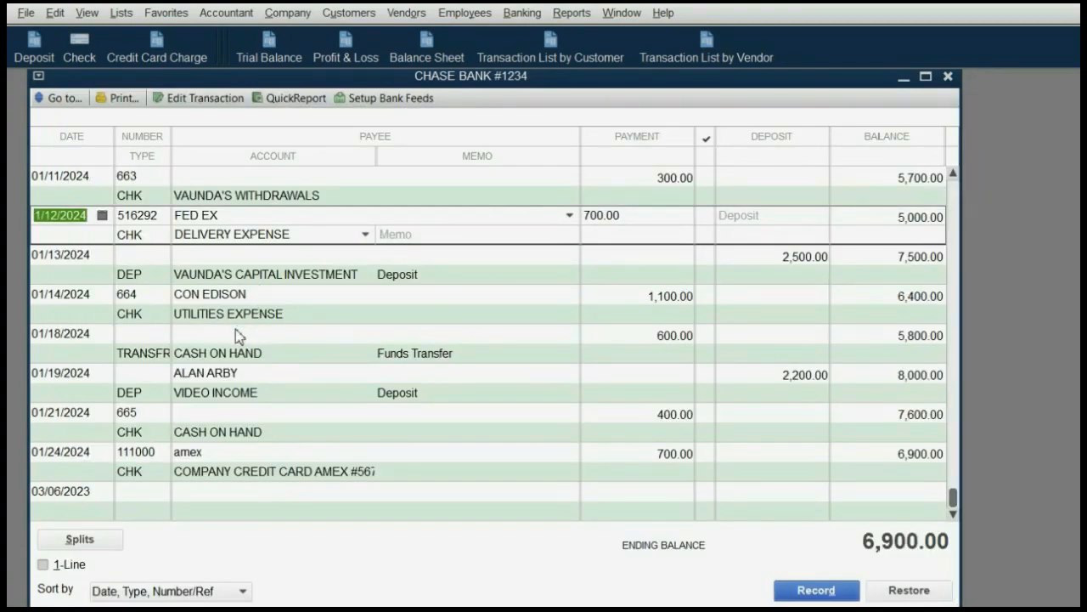
Open the 01/02/2024 EDITING INCOME deposit from the register, examine its Received From customer, and close it.
scroll(230, 323, "up", 5)
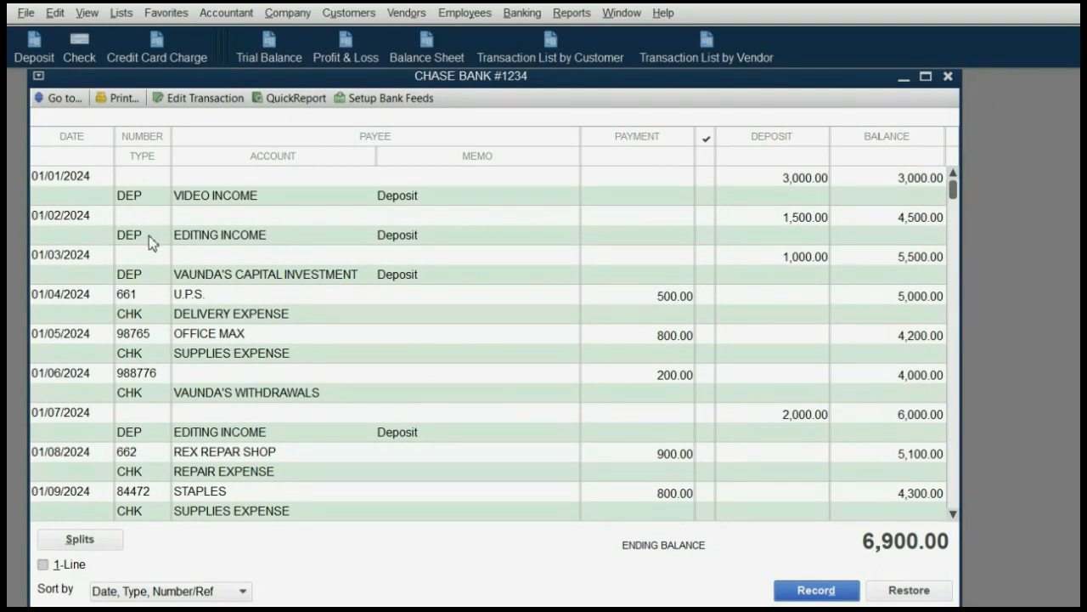
left_click(243, 219)
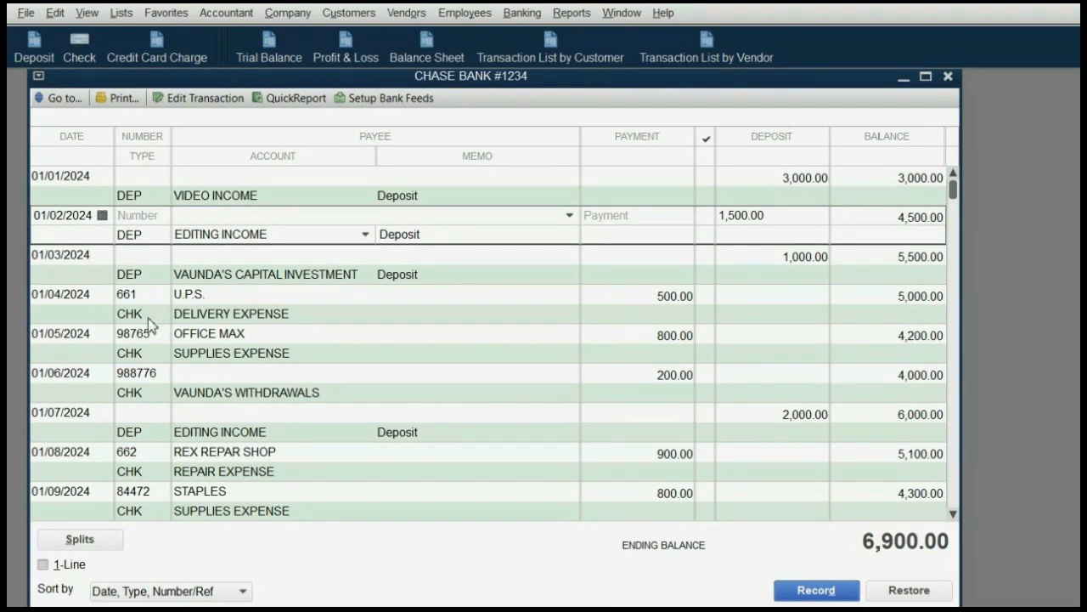
double_click(136, 239)
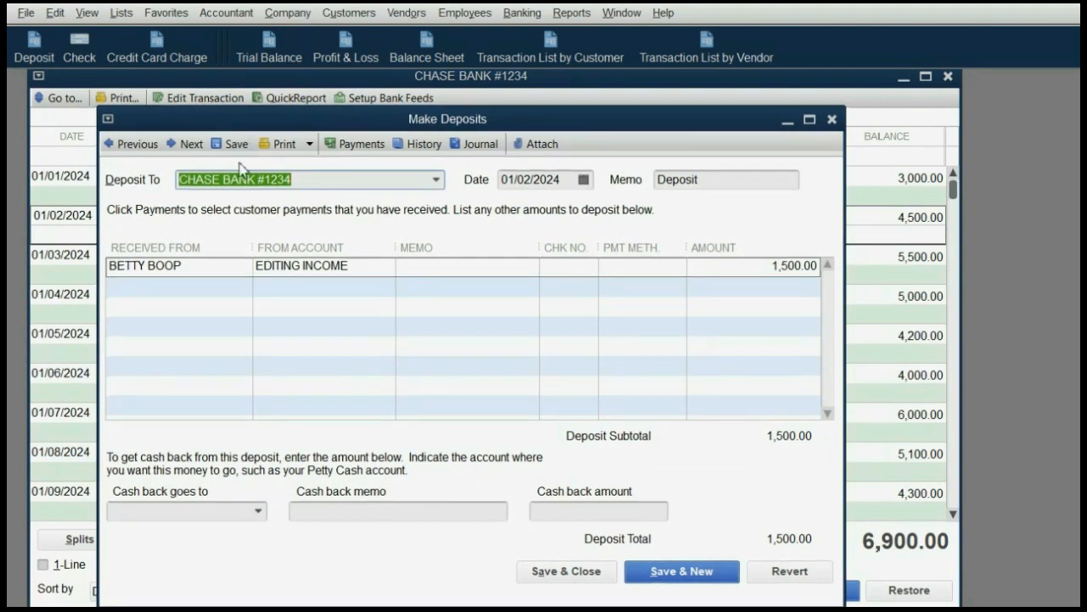
left_click(235, 264)
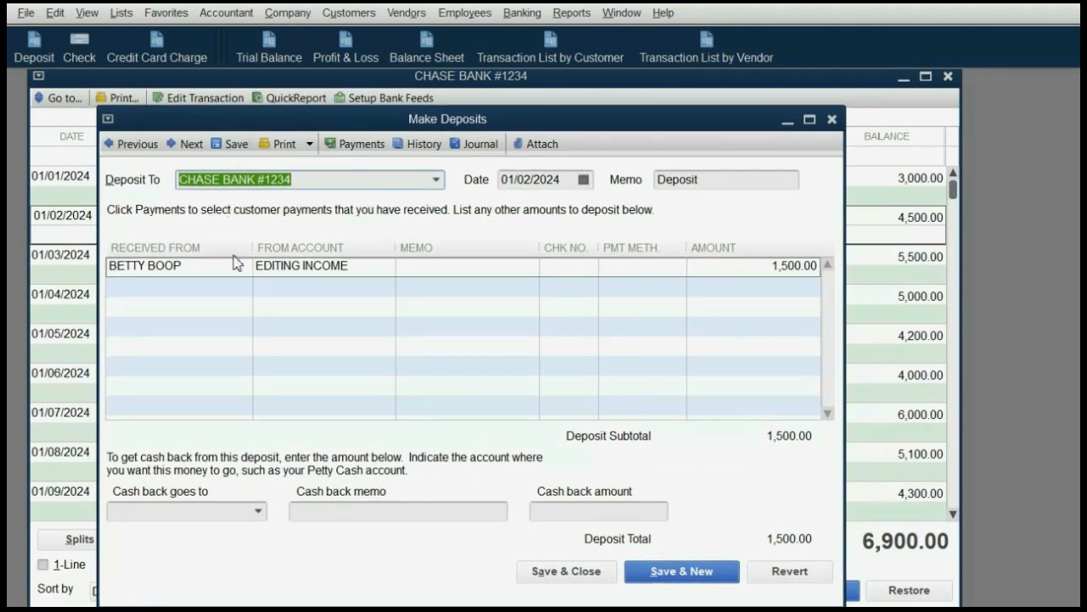
left_click(244, 267)
left_click(244, 266)
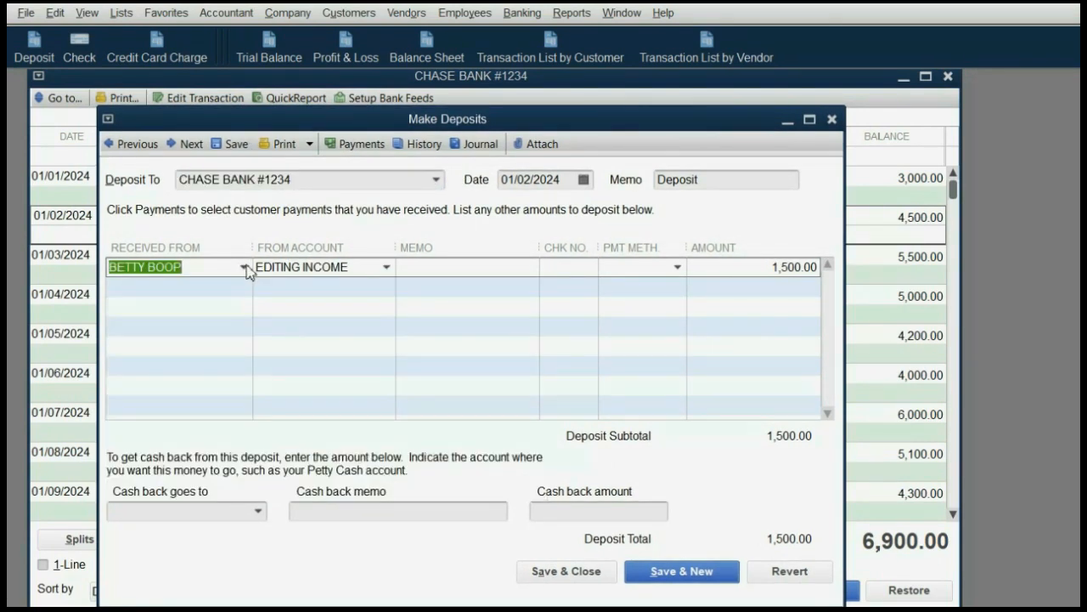
left_click(244, 266)
left_click(245, 267)
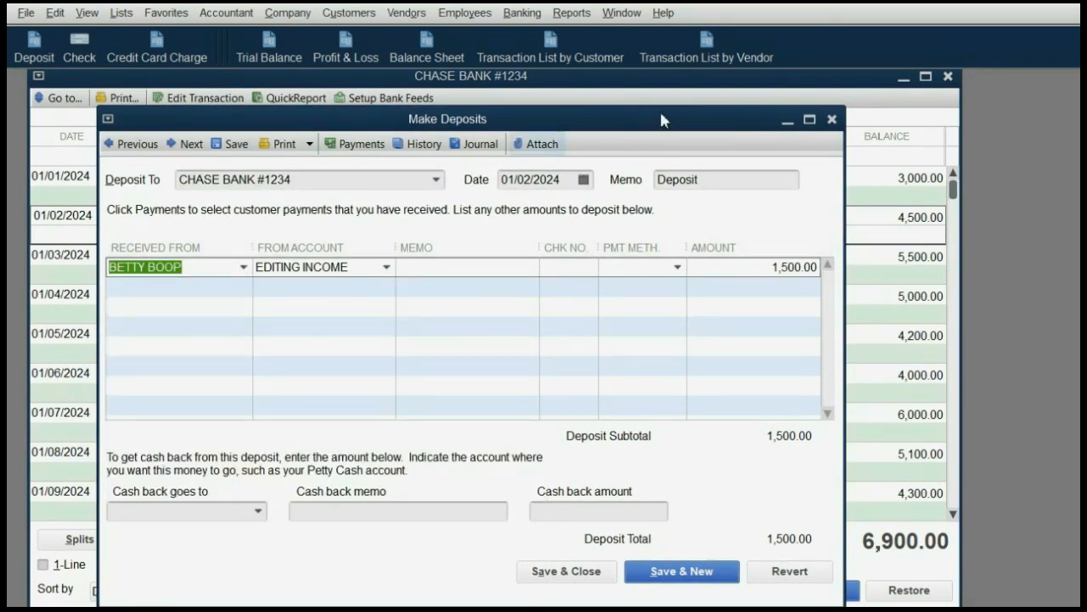
left_click(832, 118)
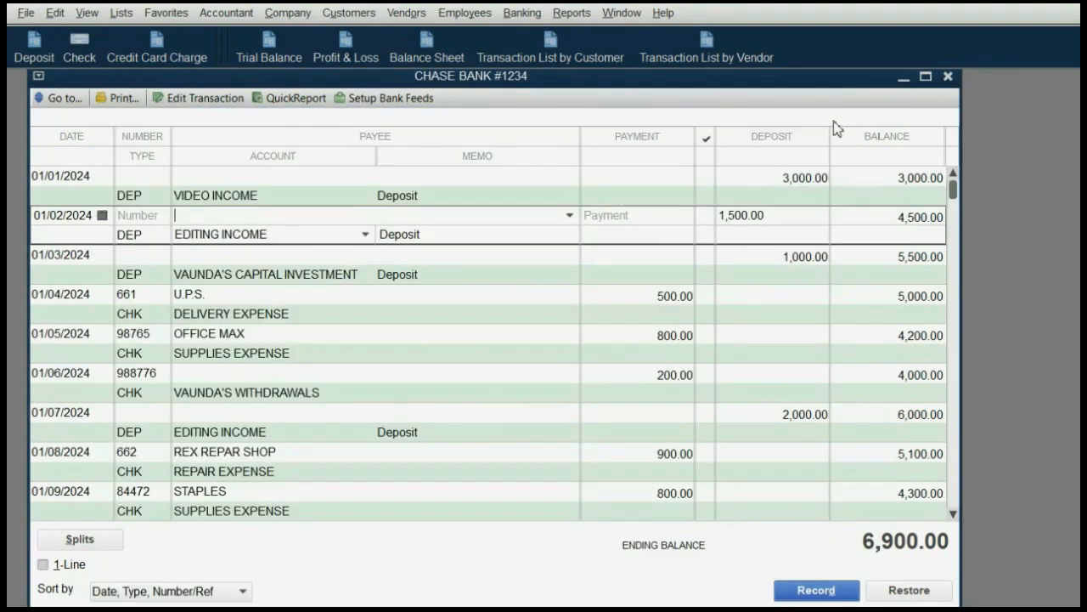
Reopen the 01/02/2024 deposit to recheck which customer it was received from, and return to the register.
double_click(162, 243)
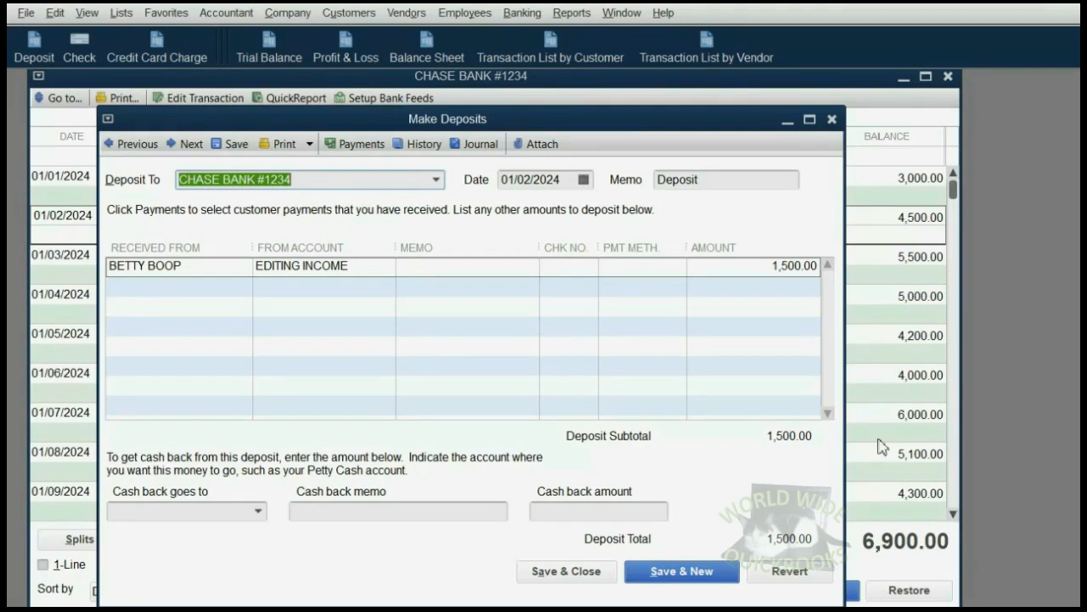
left_click(202, 263)
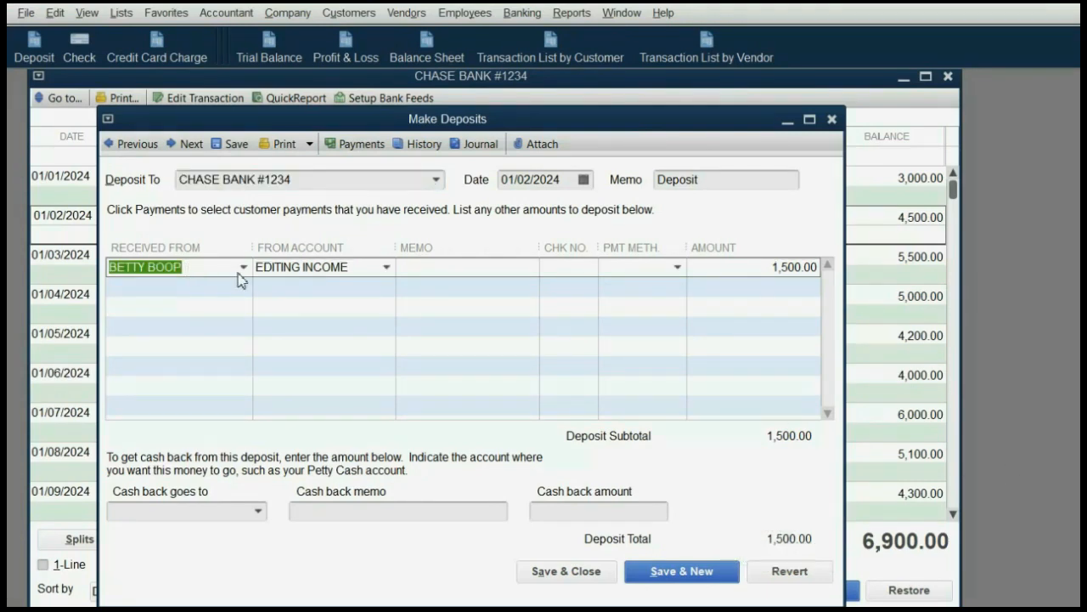
left_click(832, 119)
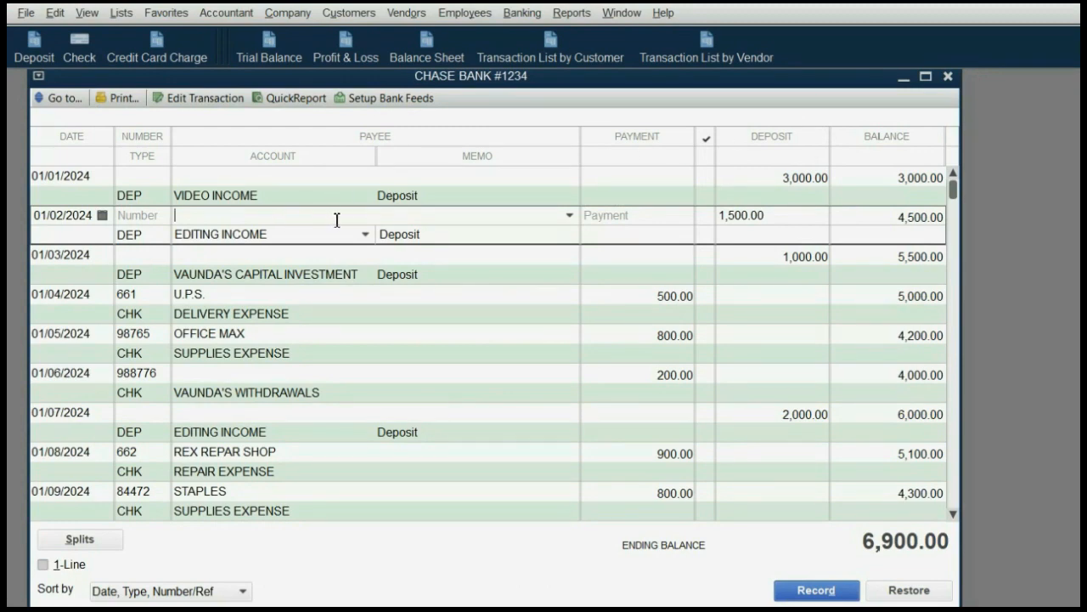
Assign the deposit's customer as payee of the 01/02/2024 EDITING INCOME register entry and record the change.
left_click(569, 216)
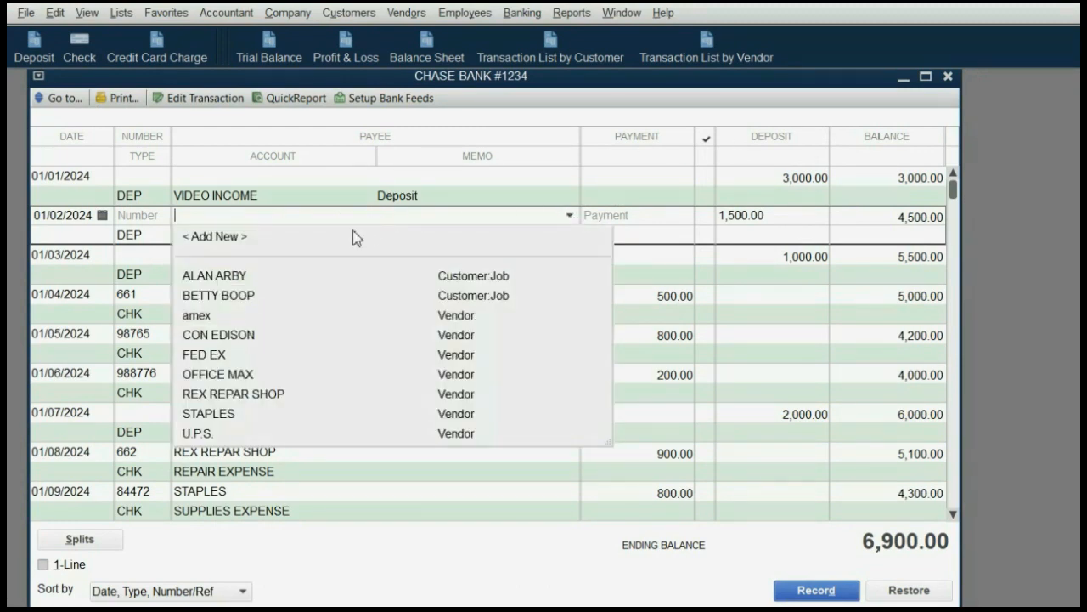
left_click(287, 300)
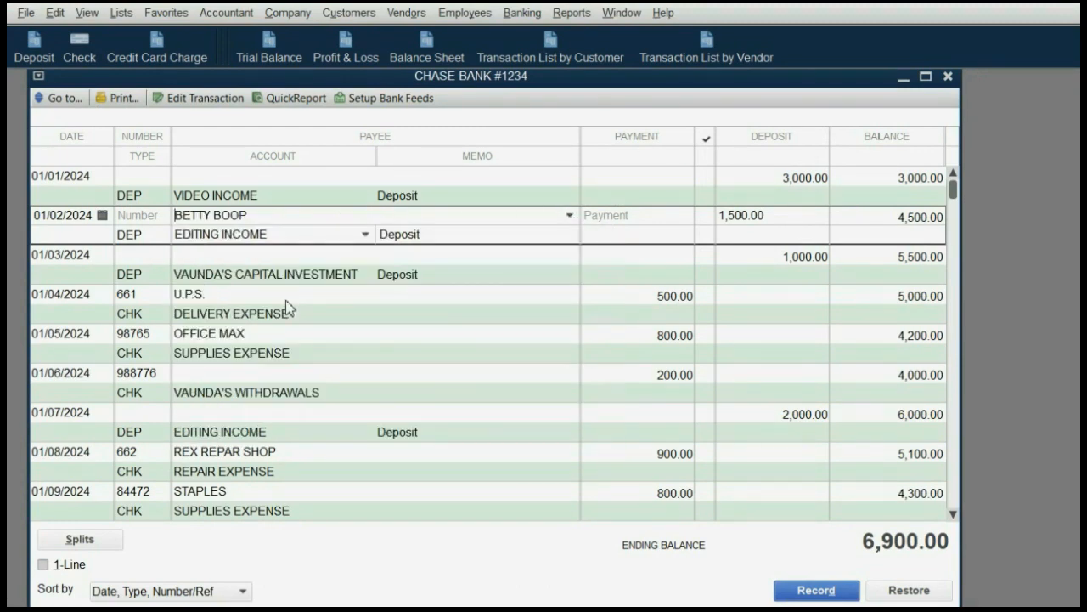
left_click(803, 590)
left_click(626, 226)
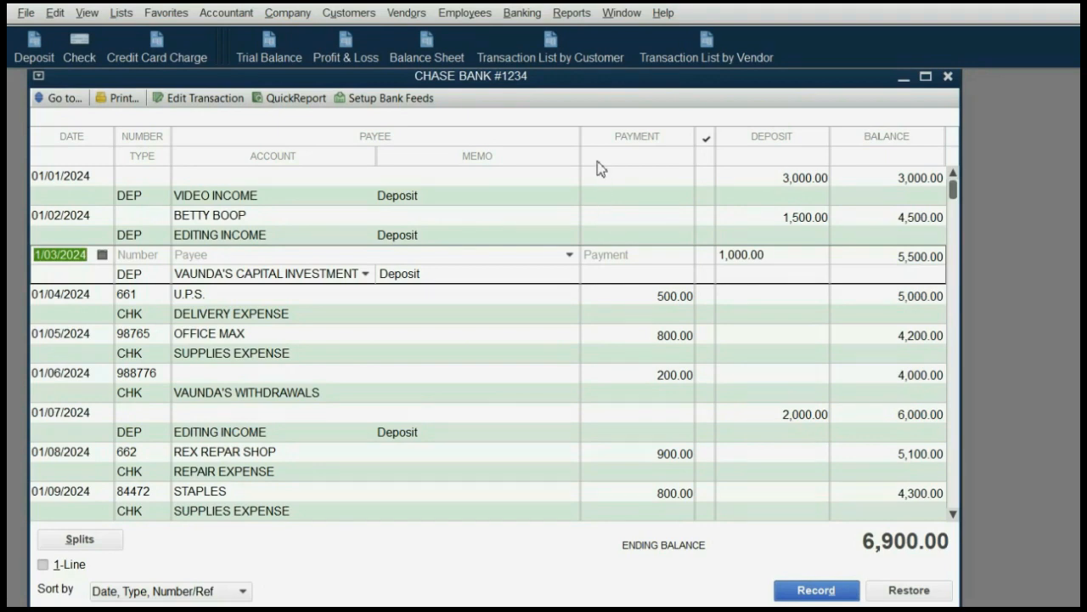
Open the Transaction List by Customer report and examine the deposits listed under each customer.
left_click(541, 54)
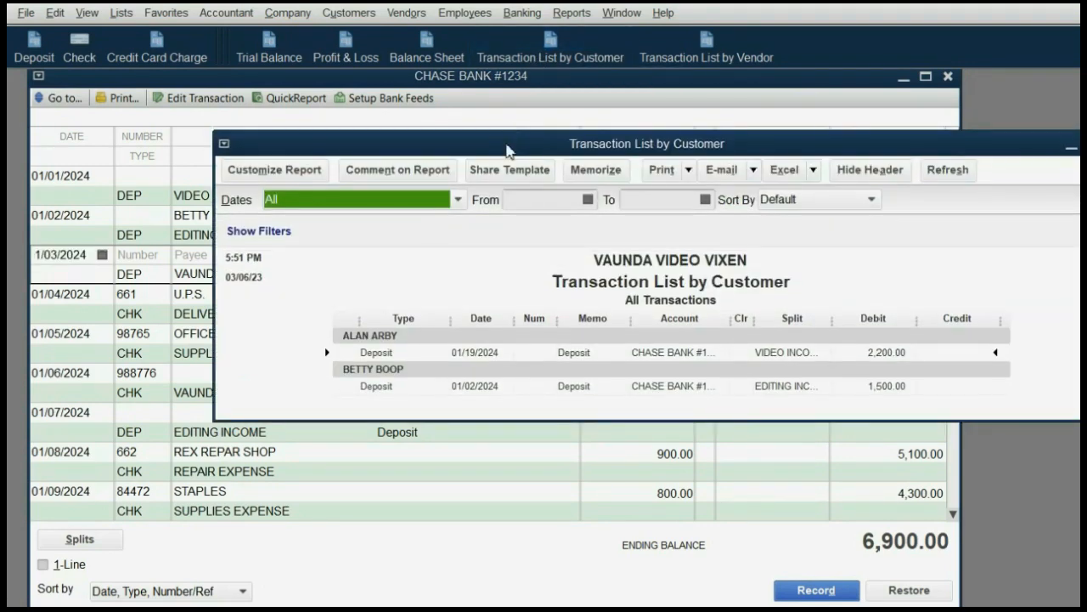
left_click_drag(507, 145, 405, 138)
left_click(281, 344)
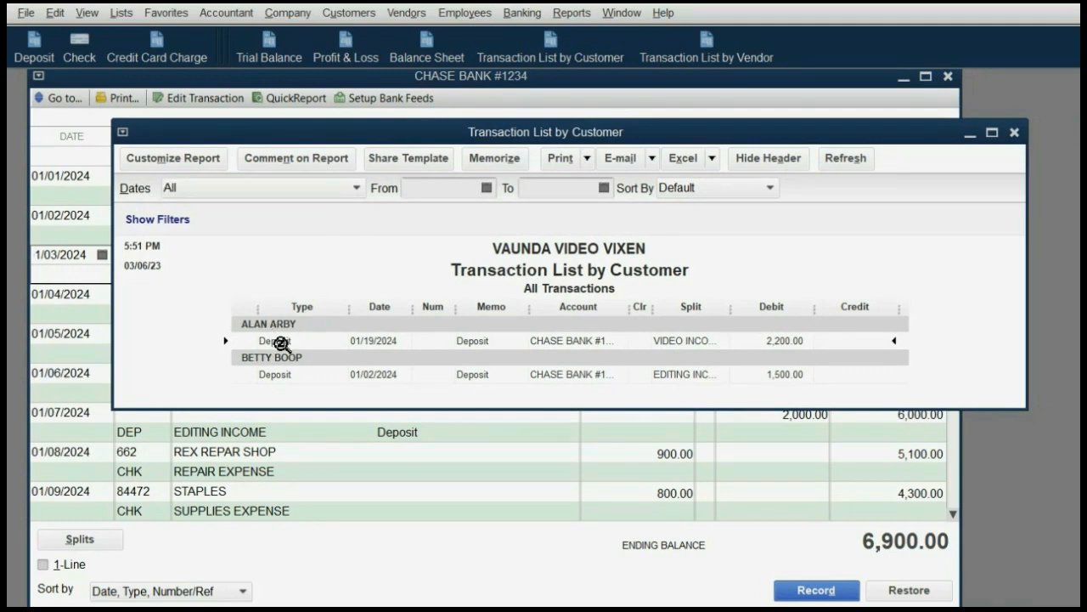
left_click(290, 376)
Open the Customer Center, check the 01/02/2024 deposit in the second customer's transactions, and return to the CHASE BANK #1234 register.
left_click(365, 13)
left_click(372, 39)
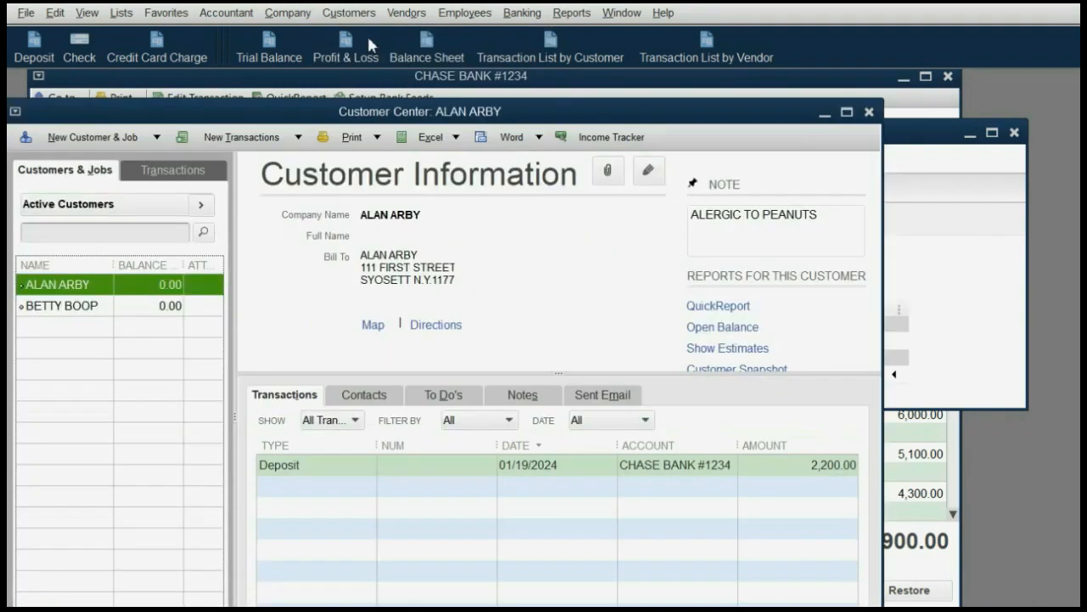
left_click(113, 309)
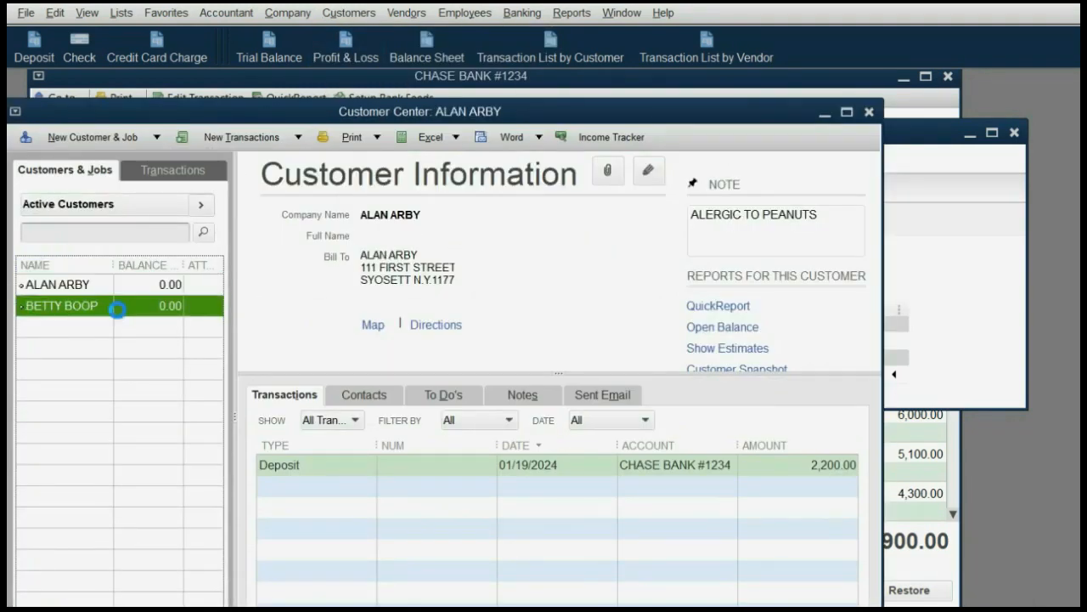
left_click(297, 467)
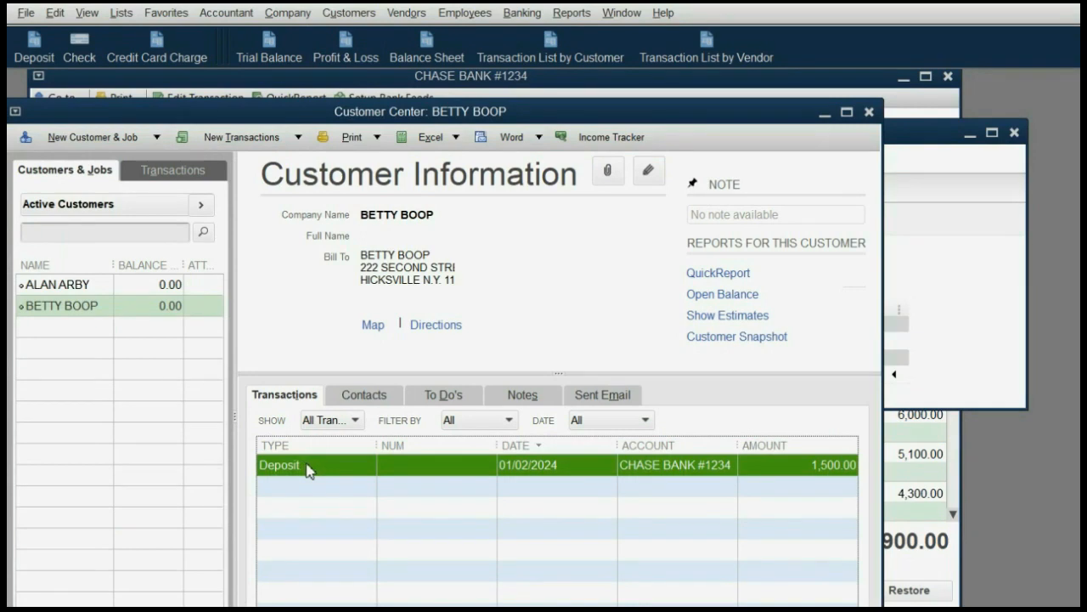
left_click(744, 80)
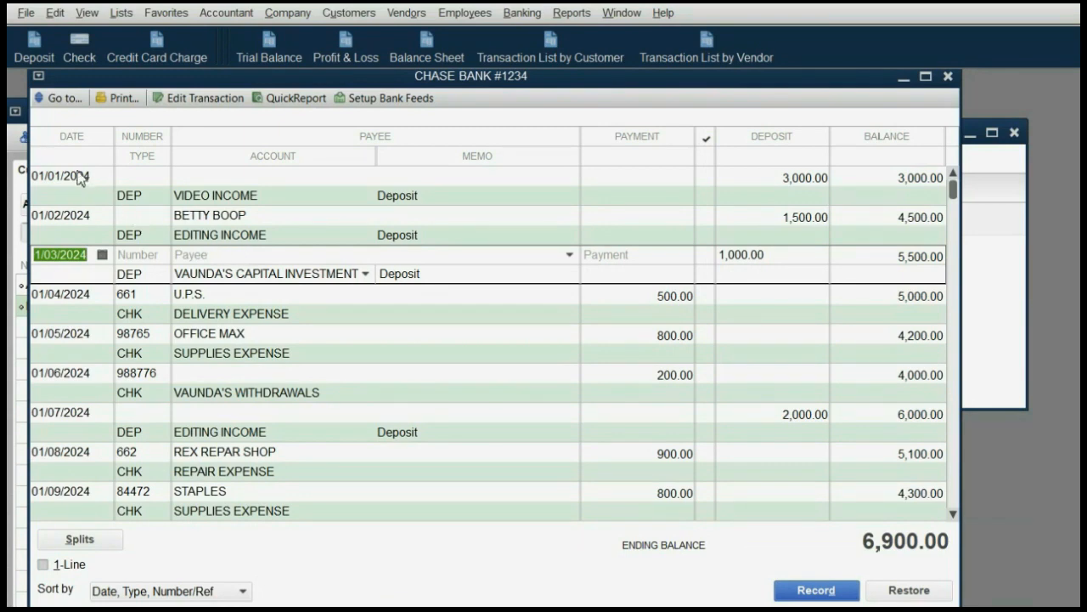
Check the customer on the 01/01/2024 VIDEO INCOME deposit, assign that customer as its register payee and record the change.
double_click(144, 195)
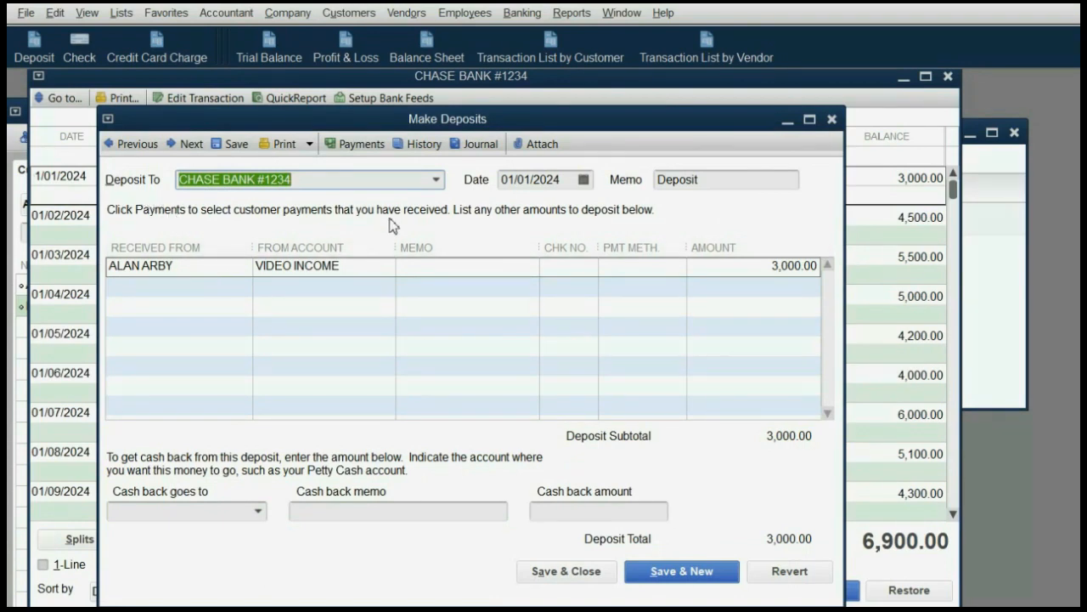
left_click(832, 119)
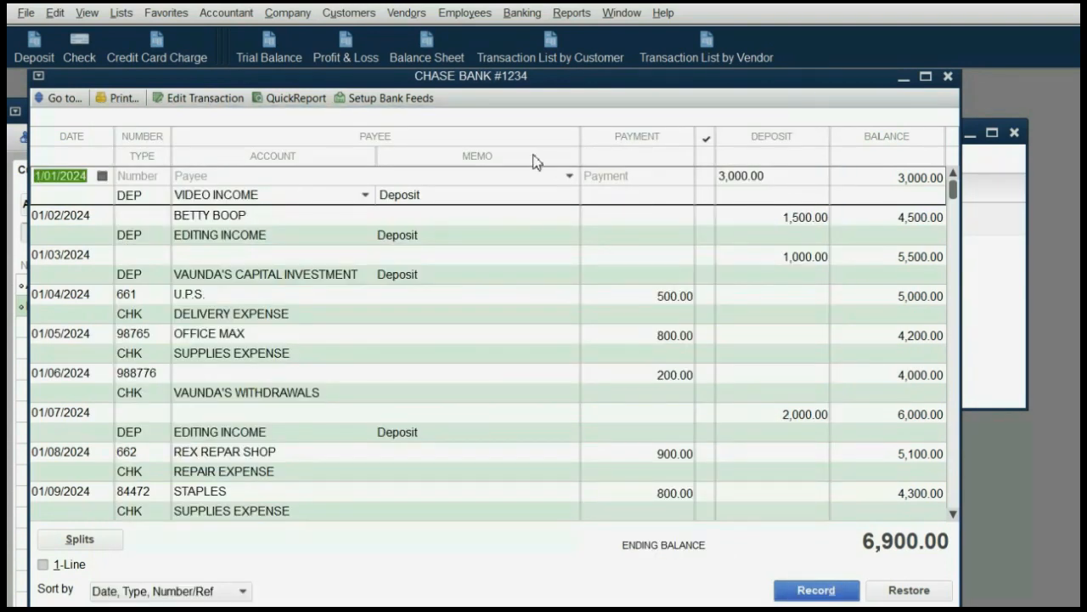
left_click(455, 175)
left_click(569, 175)
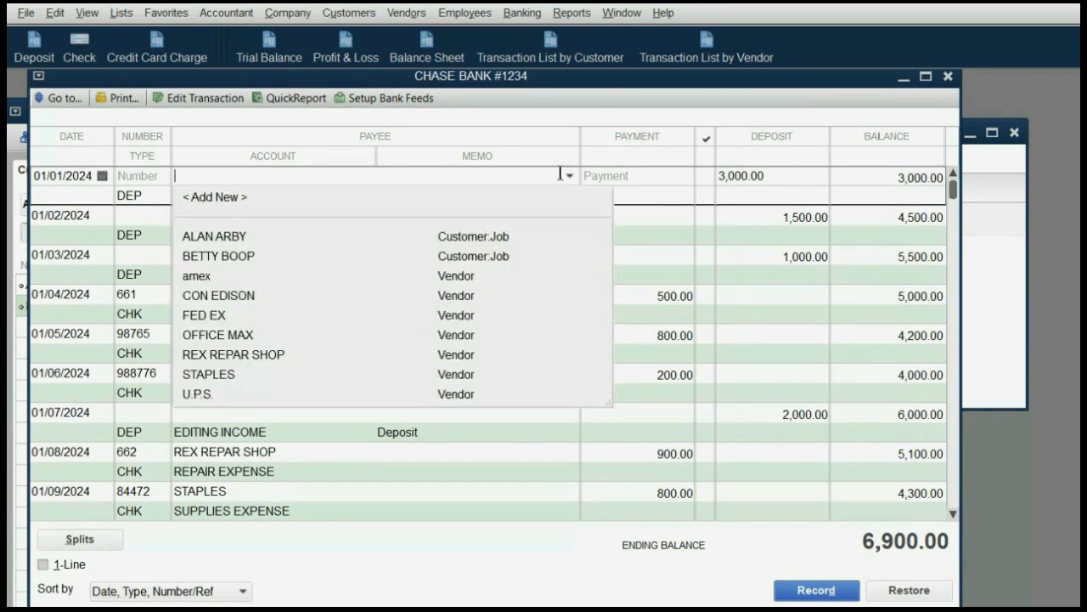
left_click(316, 234)
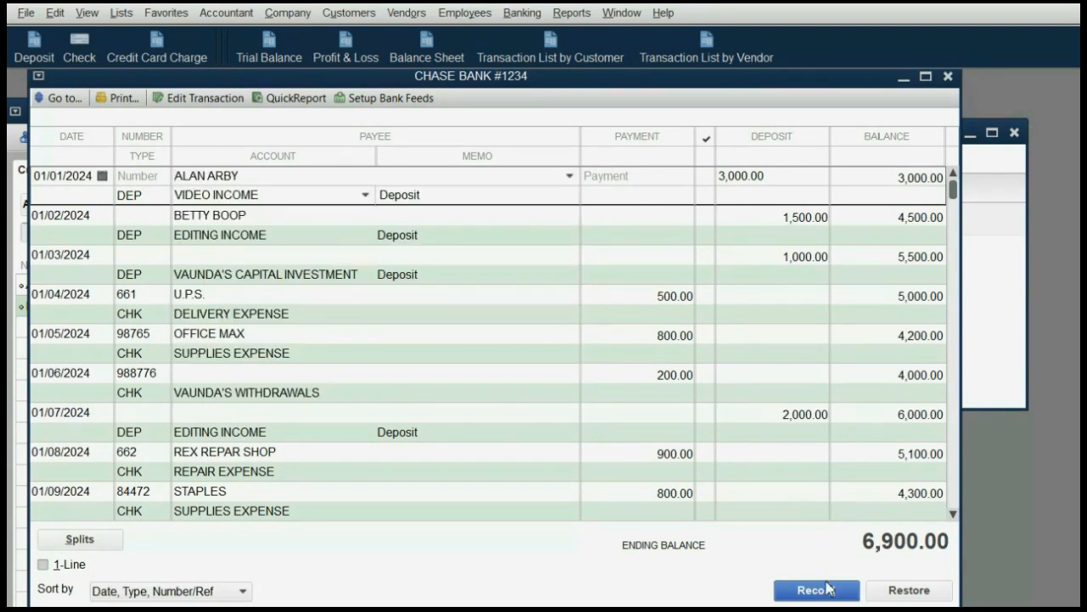
left_click(818, 589)
left_click(632, 227)
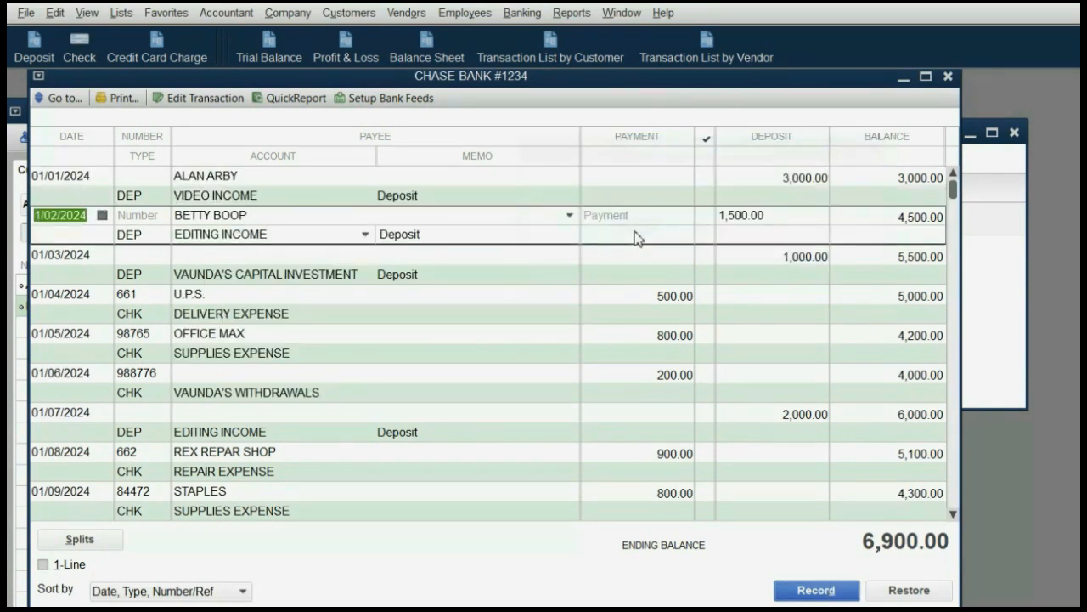
Review the Transaction List by Customer report, and open a blank Make Deposits form at the first Received From line.
left_click(1004, 303)
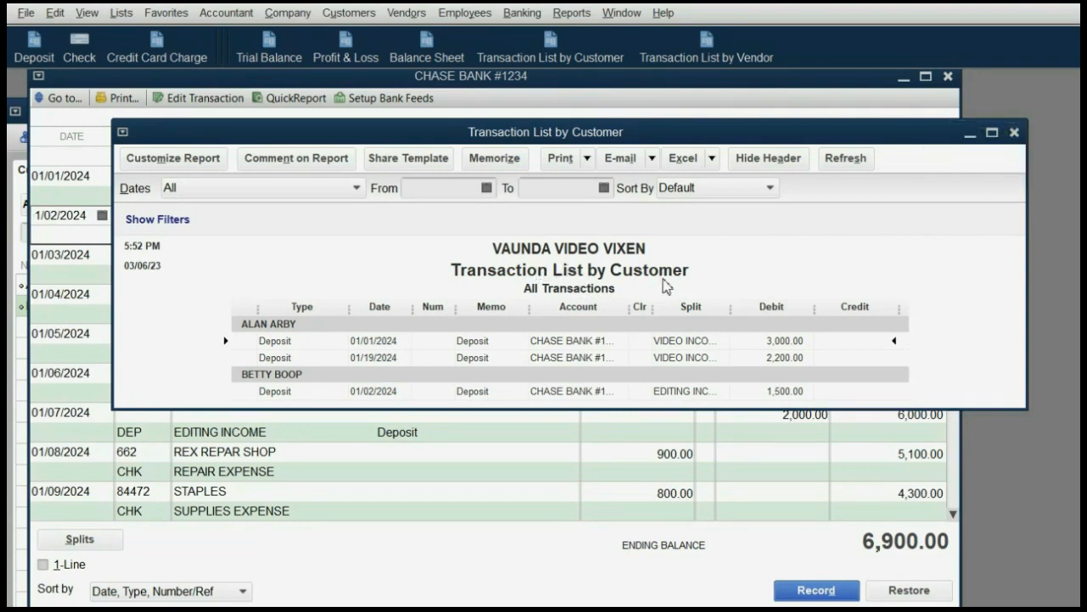
left_click(48, 56)
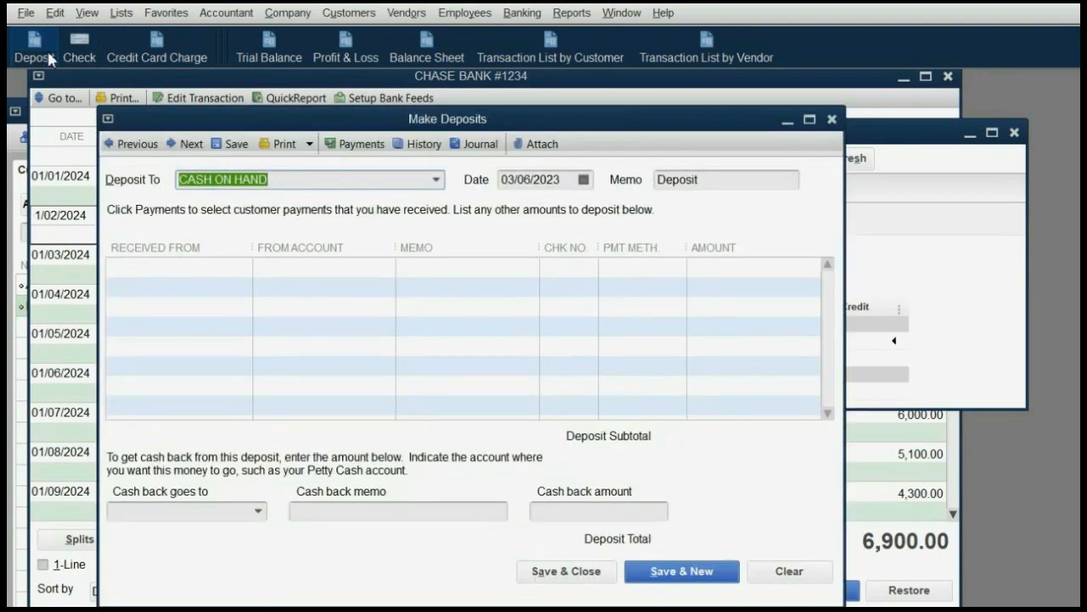
left_click_drag(207, 111, 248, 122)
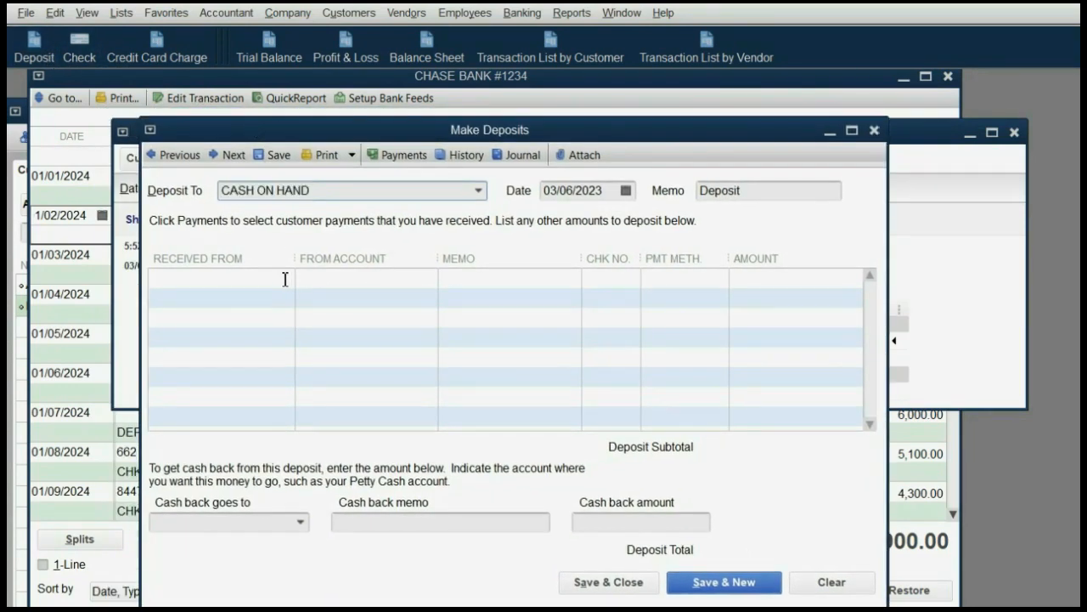
left_click(284, 278)
left_click(284, 278)
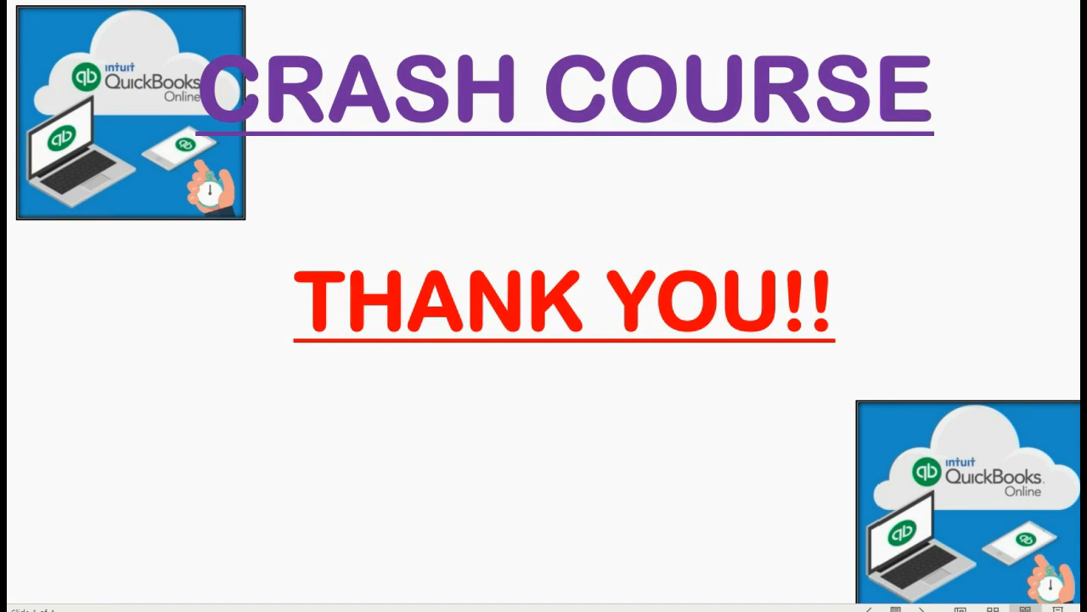
key("Right")
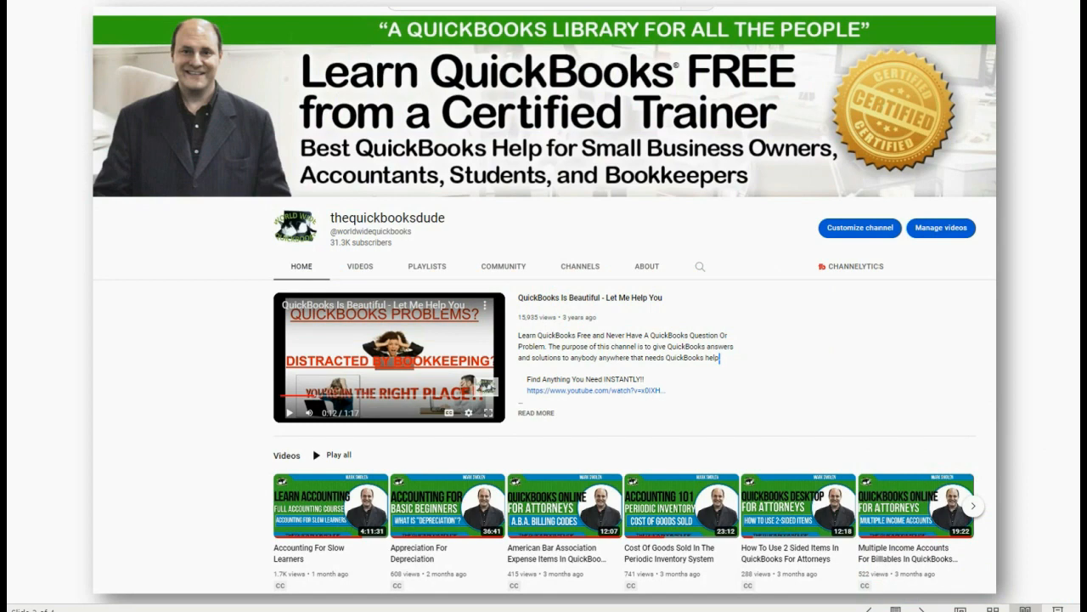
key("Right")
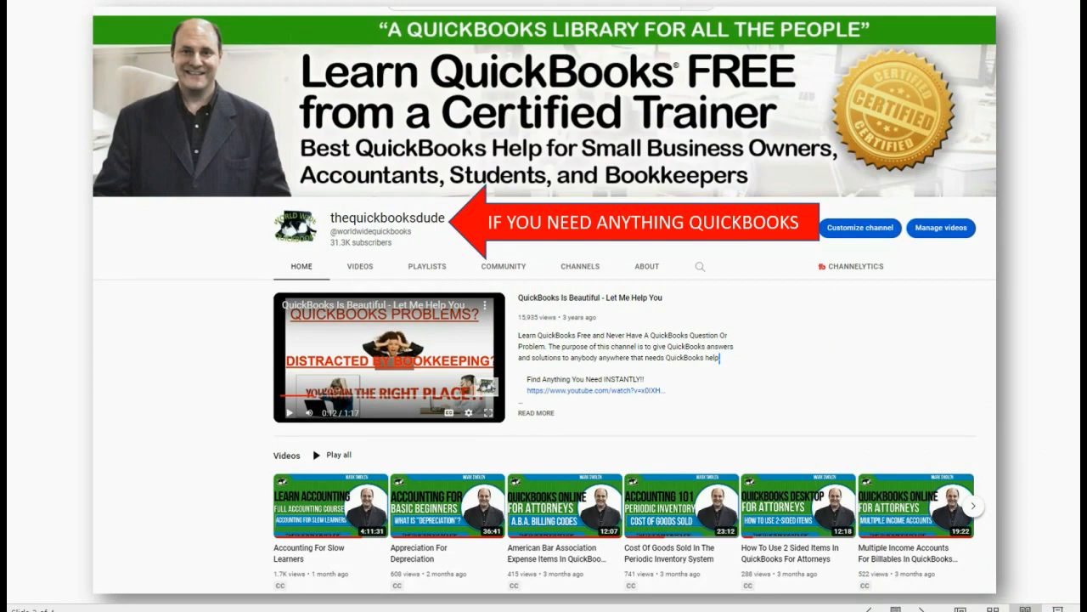
key("Right")
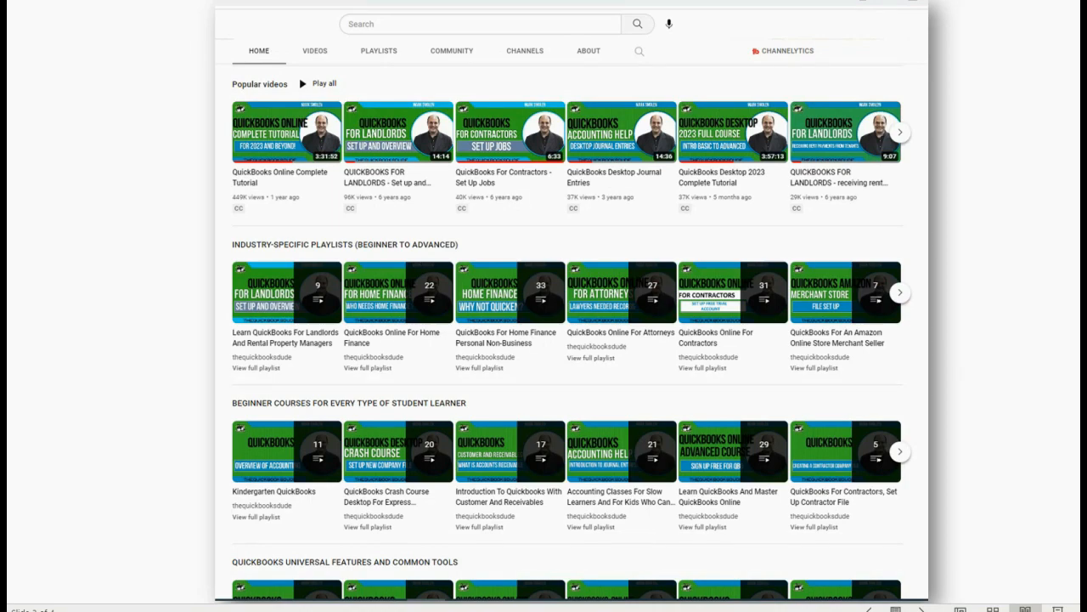
key("Right")
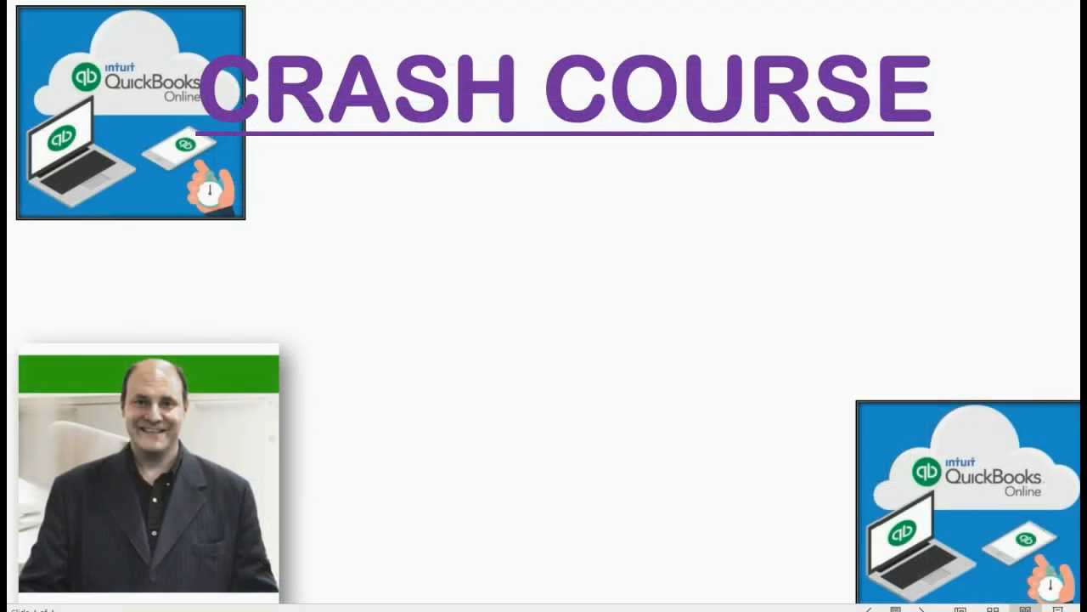
key("Right")
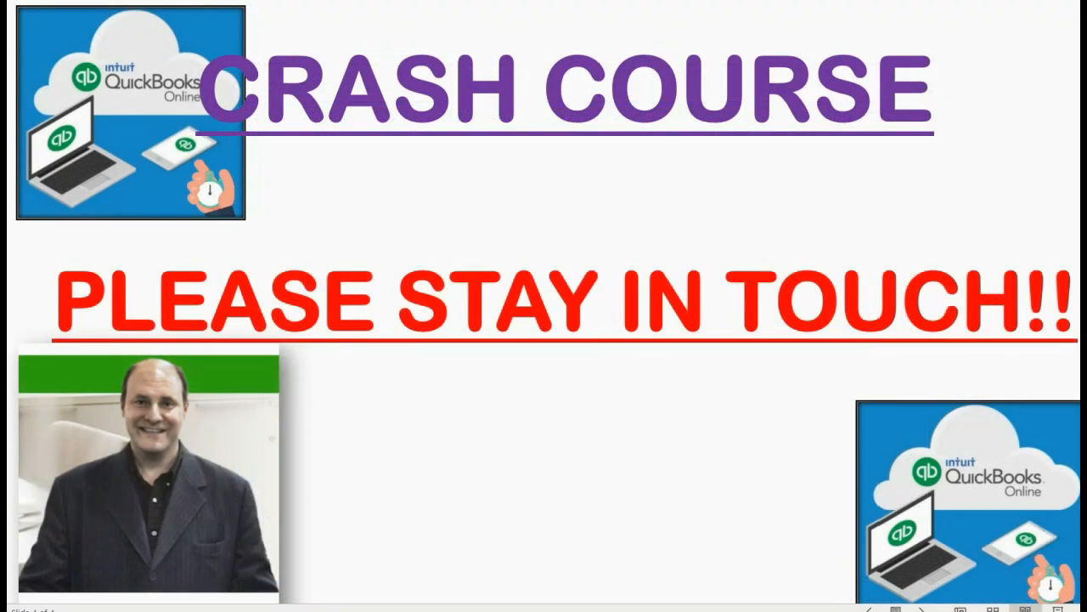
key("Right")
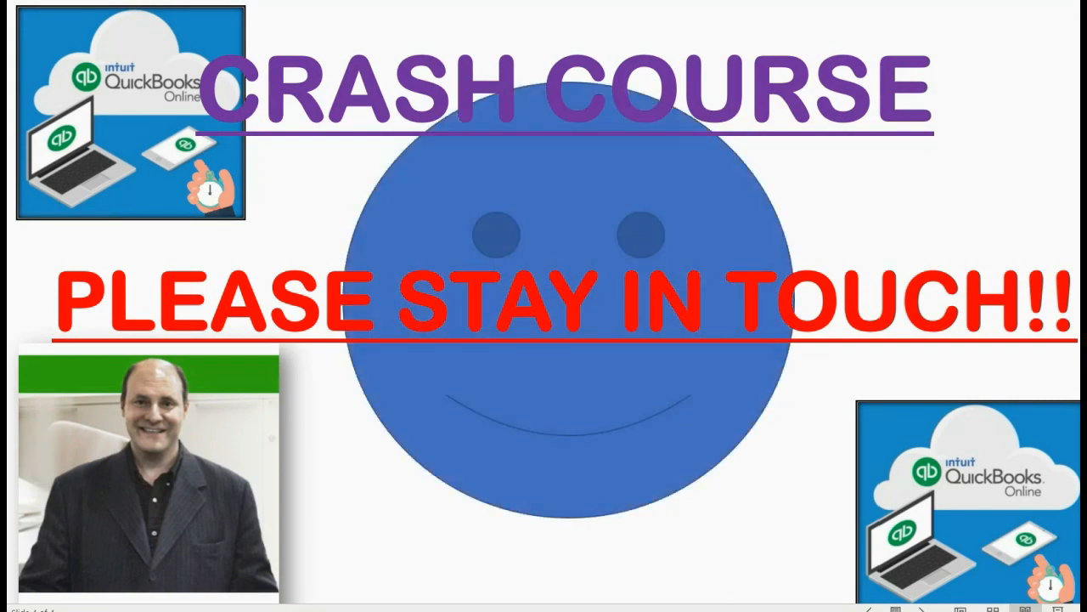